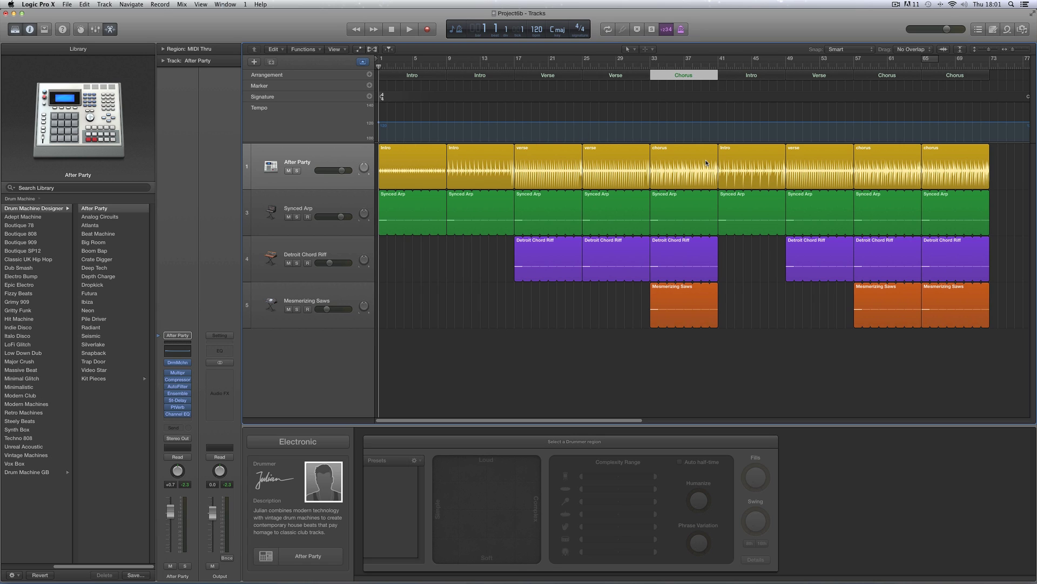
Highlight the After Party track's regions and individual Intro, Verse and Chorus sections in the arrangement track to examine the song structure.
{"action": "left_click", "coordinate": [355, 155]}
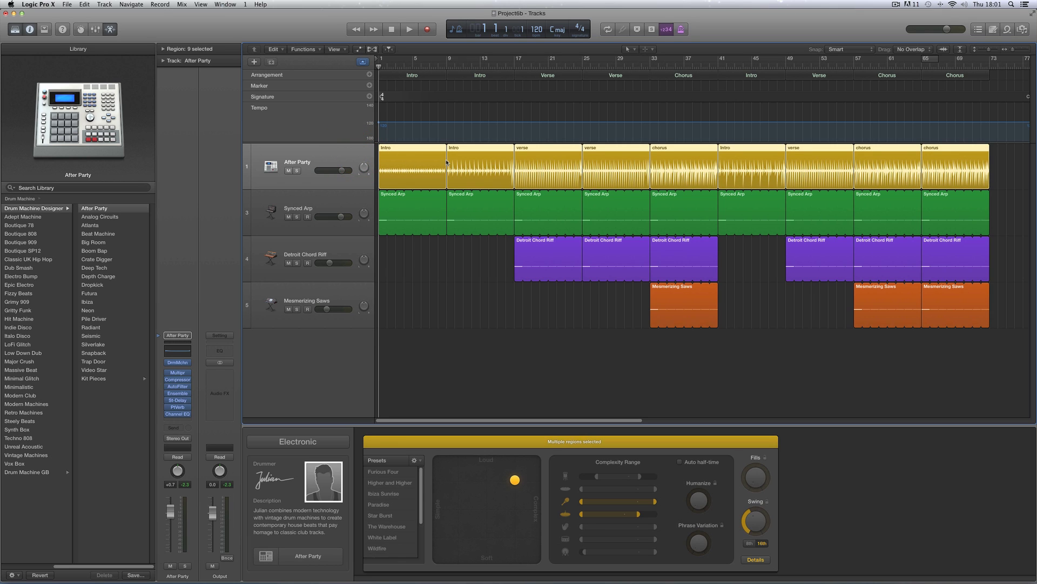
{"action": "left_click", "coordinate": [434, 77]}
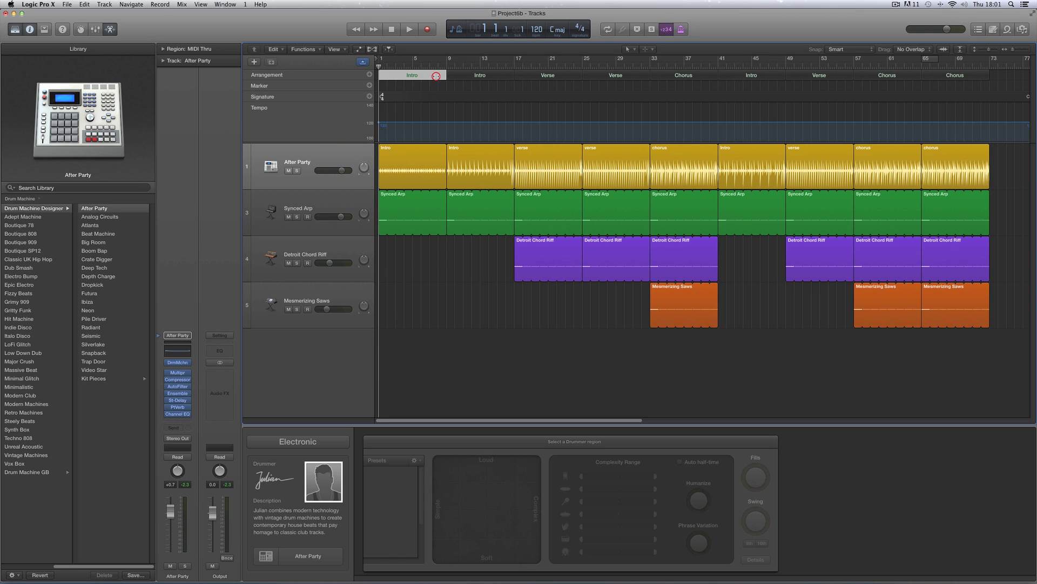
{"action": "left_click", "coordinate": [534, 76]}
{"action": "left_click", "coordinate": [660, 76]}
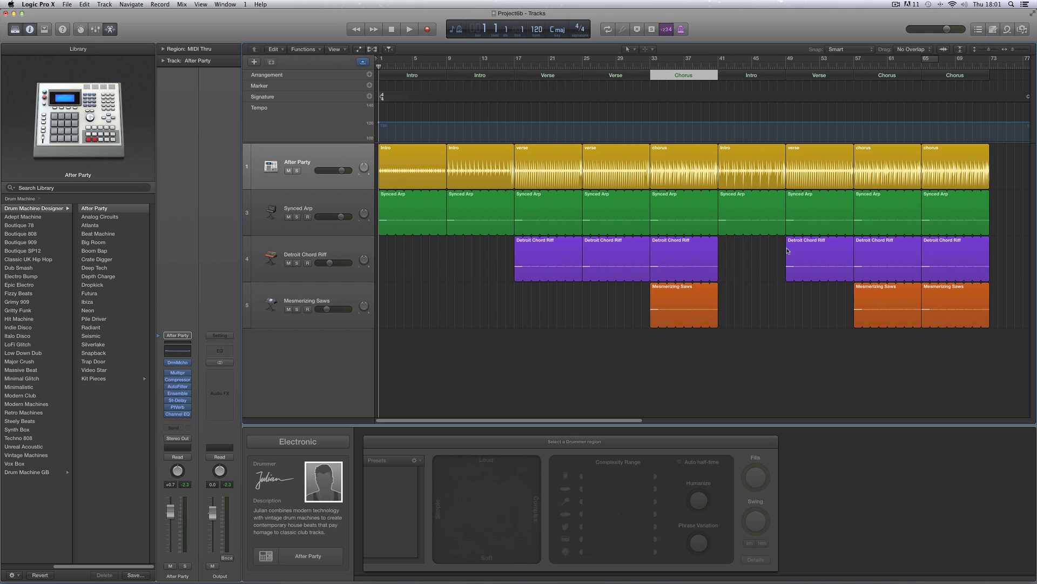
{"action": "left_click", "coordinate": [594, 76]}
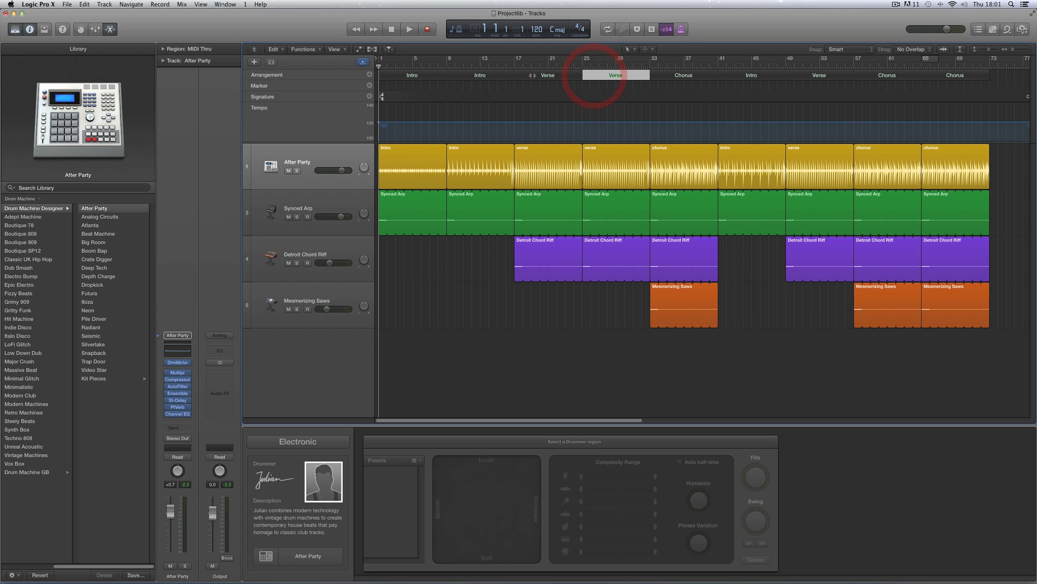
Move the first Chorus section ahead of the two Verse sections to bar 17 and return it to bar 33.
{"action": "left_click", "coordinate": [657, 75]}
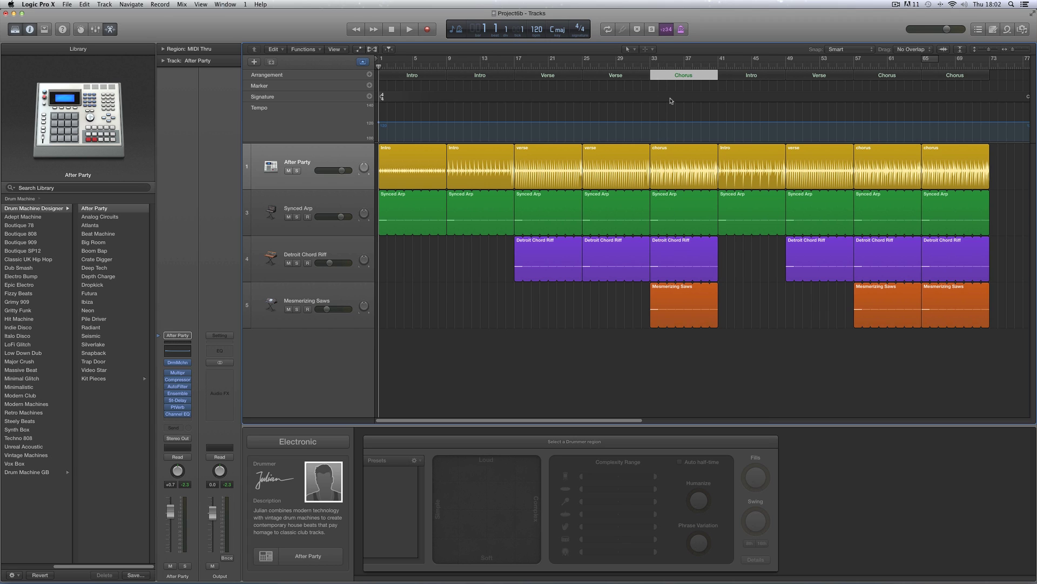
{"action": "left_click_drag", "start_coordinate": [662, 79], "coordinate": [506, 79]}
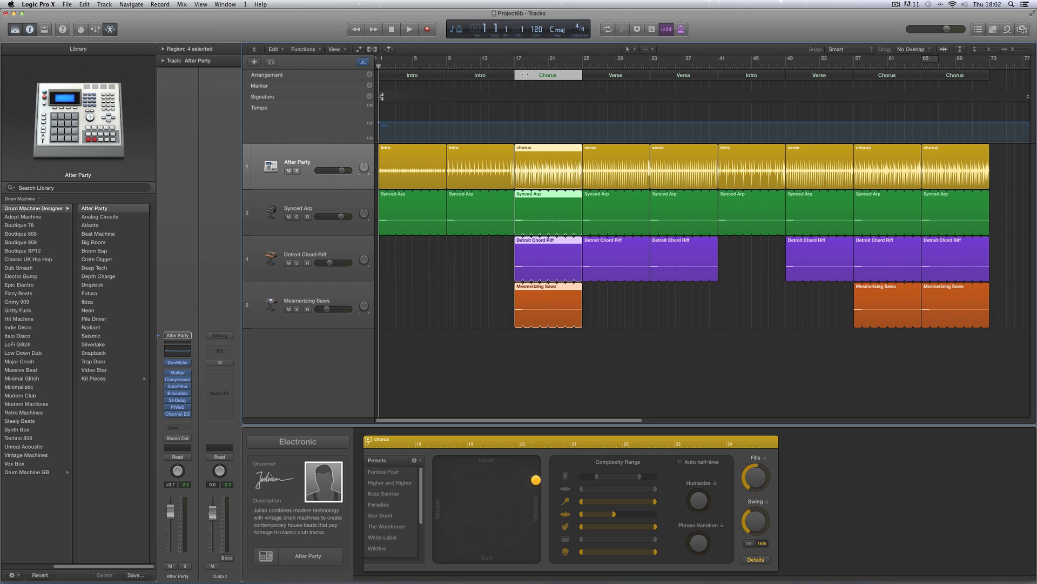
{"action": "left_click_drag", "start_coordinate": [522, 75], "coordinate": [723, 85]}
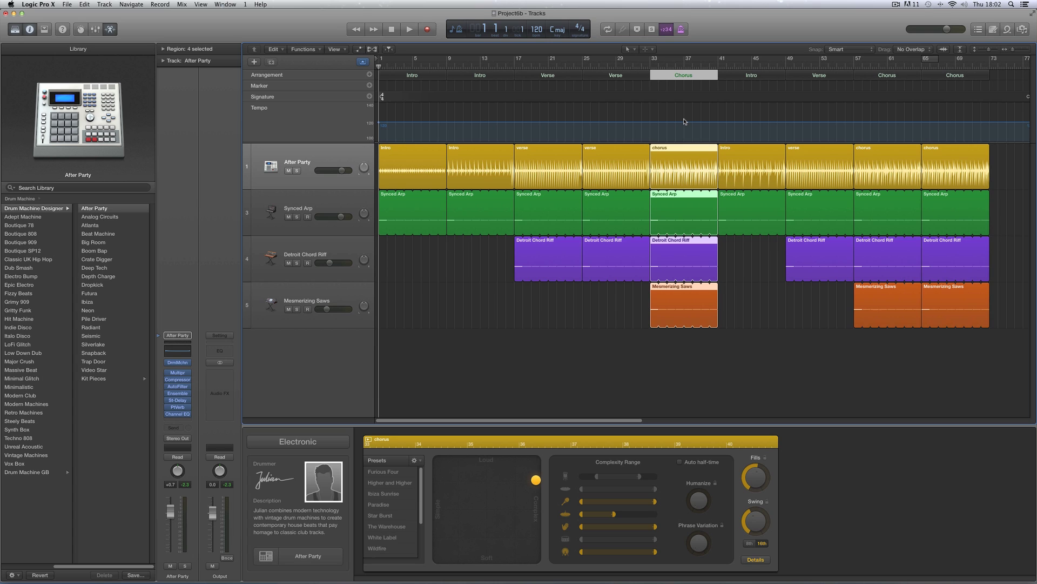
{"action": "left_click", "coordinate": [671, 75]}
{"action": "left_click", "coordinate": [725, 250]}
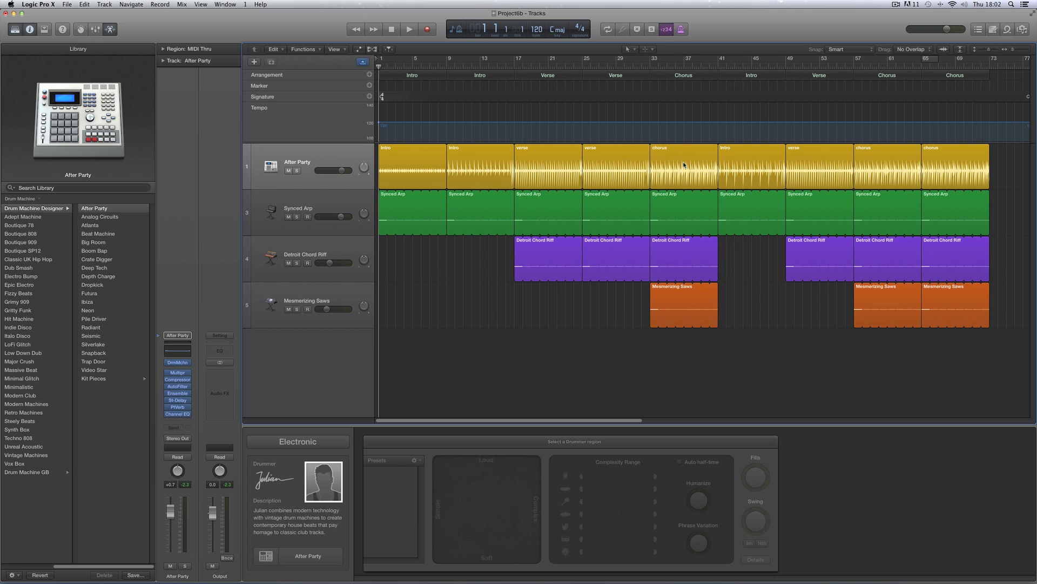
Copy the first Chorus section to bar 41 and delete the copied section with its regions.
{"action": "left_click", "coordinate": [661, 76]}
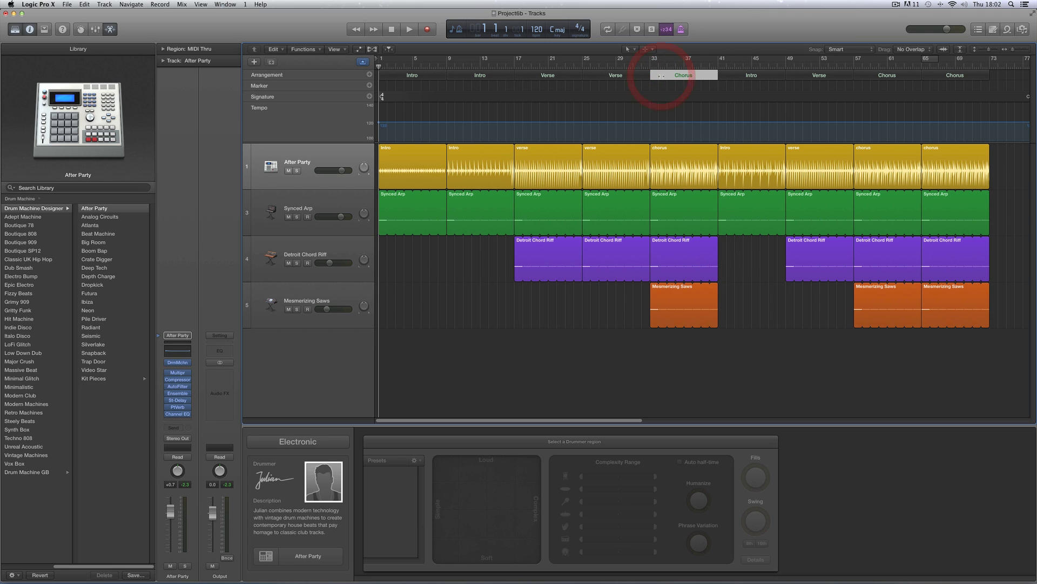
{"action": "left_click_drag", "start_coordinate": [661, 76], "coordinate": [724, 79]}
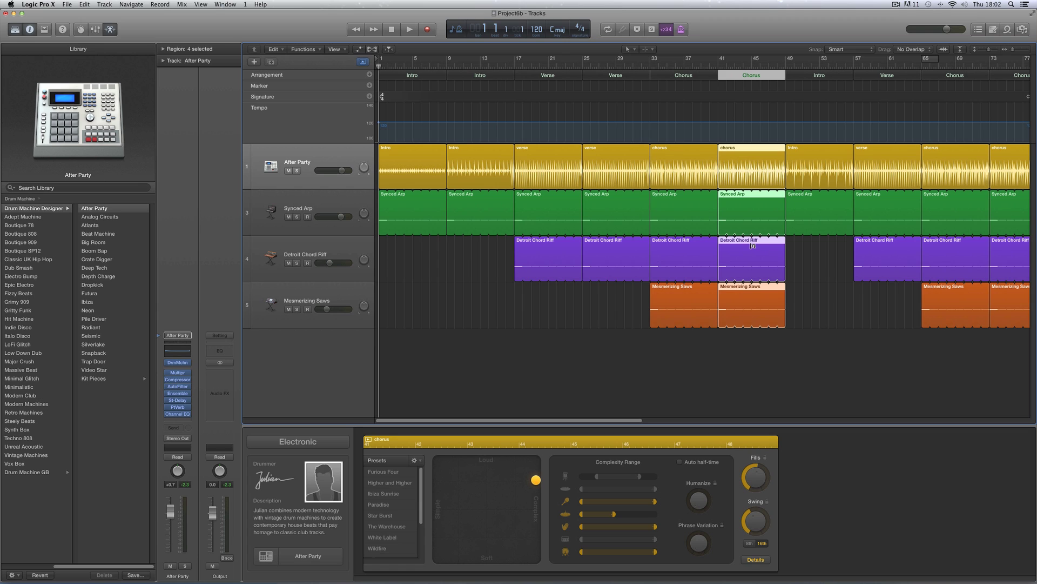
{"action": "left_click", "coordinate": [807, 263]}
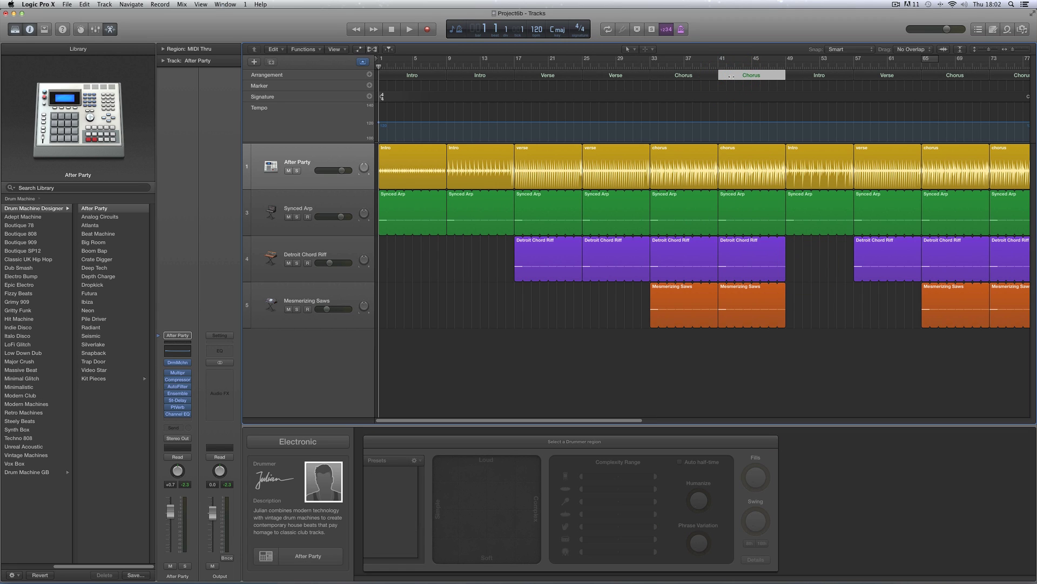
{"action": "key", "text": "Delete"}
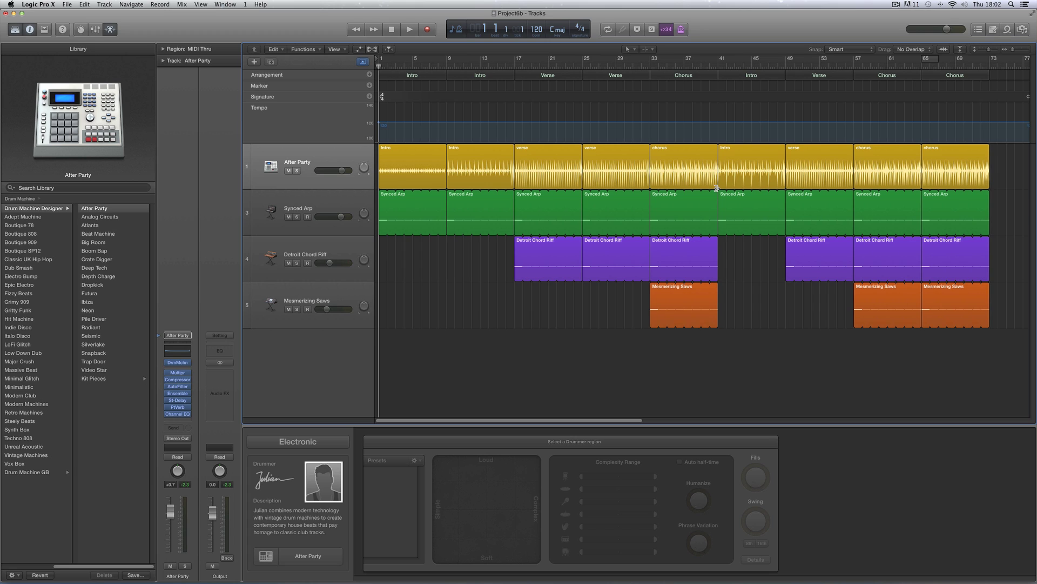
Delete all arrangement sections together with all the regions on the four tracks.
{"action": "left_click", "coordinate": [359, 150]}
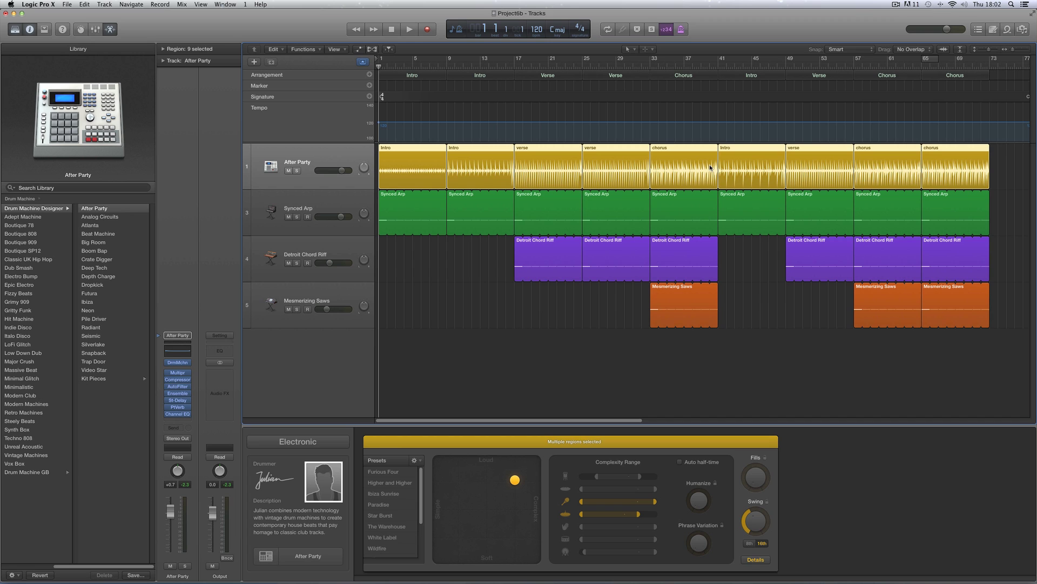
{"action": "left_click", "coordinate": [354, 75]}
{"action": "key", "text": "Delete"}
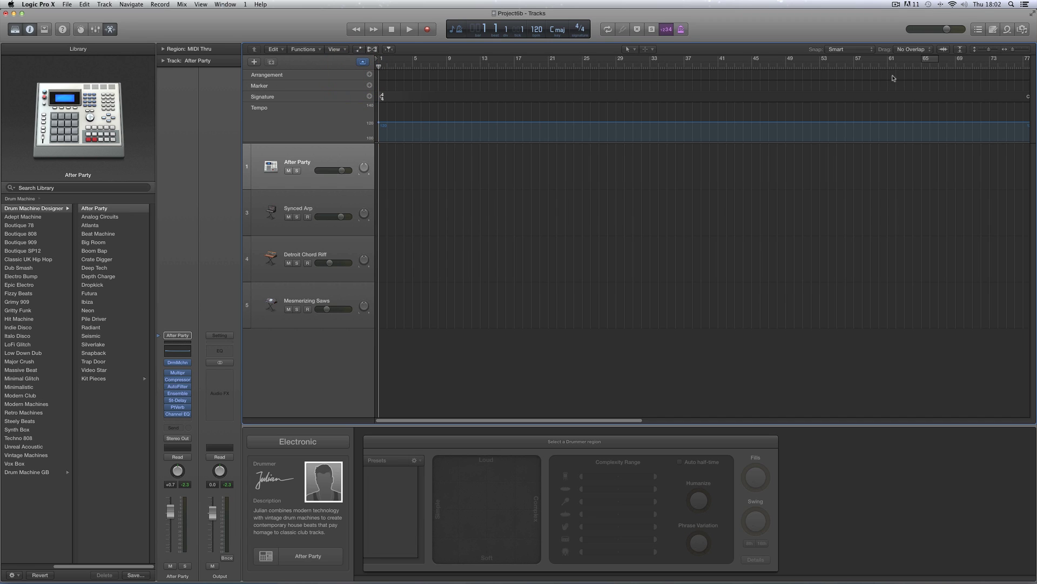
Toggle the global tracks' visibility off and back on above the empty tracks.
{"action": "left_click", "coordinate": [1024, 49]}
{"action": "left_click", "coordinate": [1023, 49]}
{"action": "left_click", "coordinate": [1024, 49]}
{"action": "left_click", "coordinate": [1024, 49]}
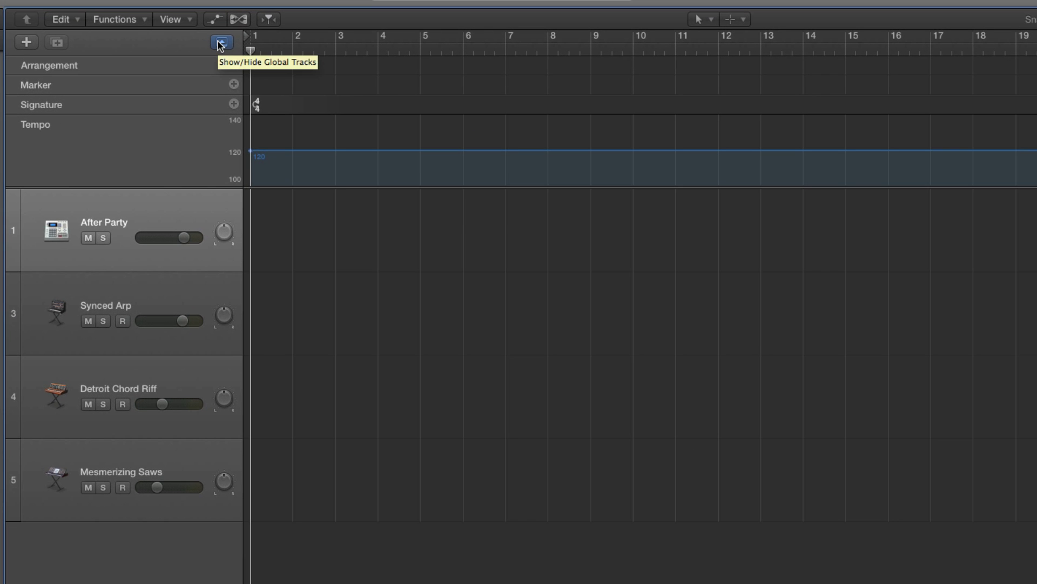
{"action": "left_click", "coordinate": [221, 43]}
{"action": "left_click", "coordinate": [221, 44]}
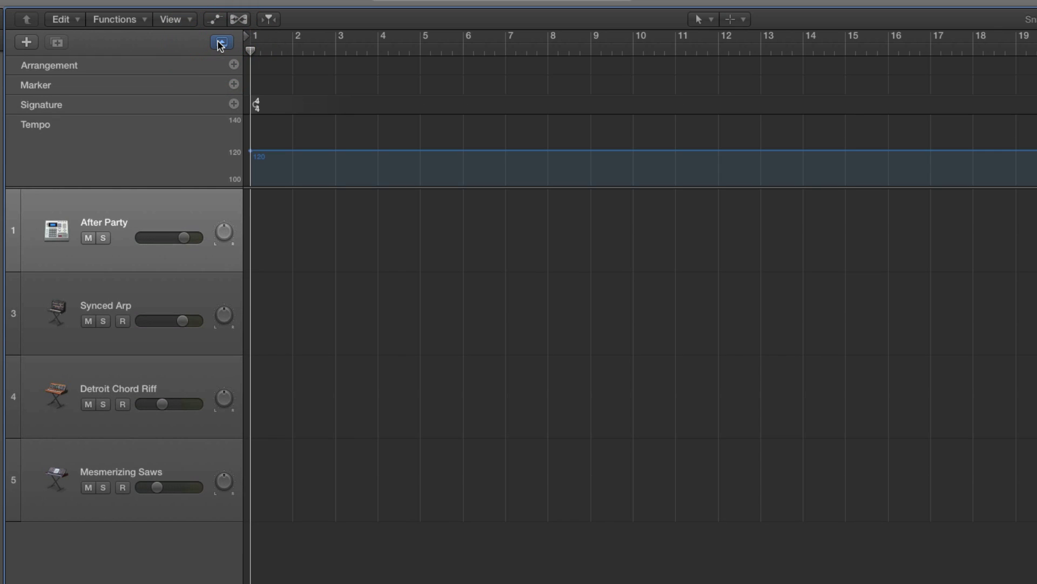
{"action": "left_click", "coordinate": [221, 43]}
{"action": "left_click", "coordinate": [221, 44]}
View the options for showing or hiding individual global tracks and dismiss them without changing anything.
{"action": "left_click", "coordinate": [104, 69]}
{"action": "right_click", "coordinate": [139, 123]}
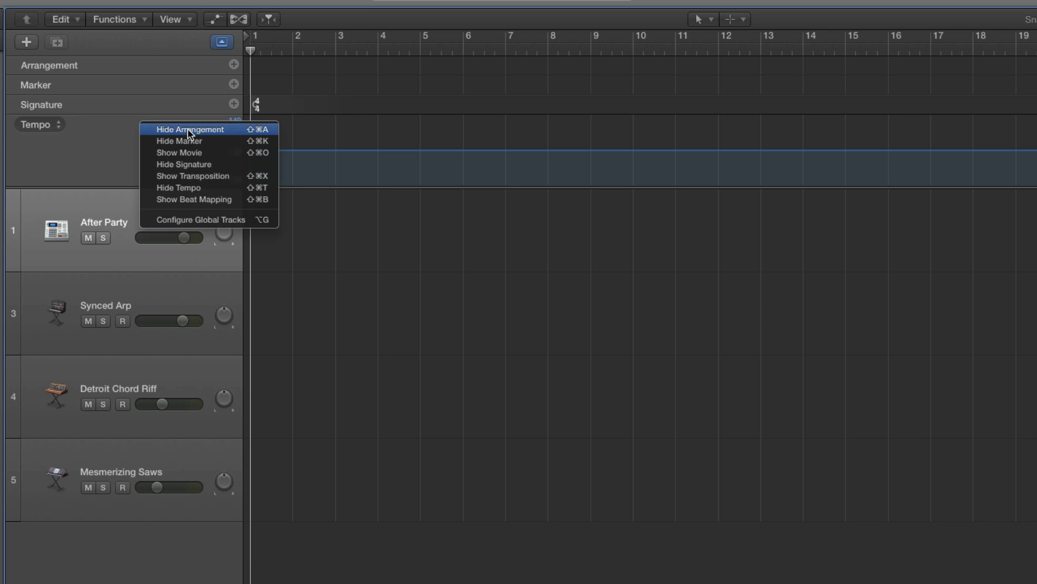
{"action": "left_click", "coordinate": [122, 65]}
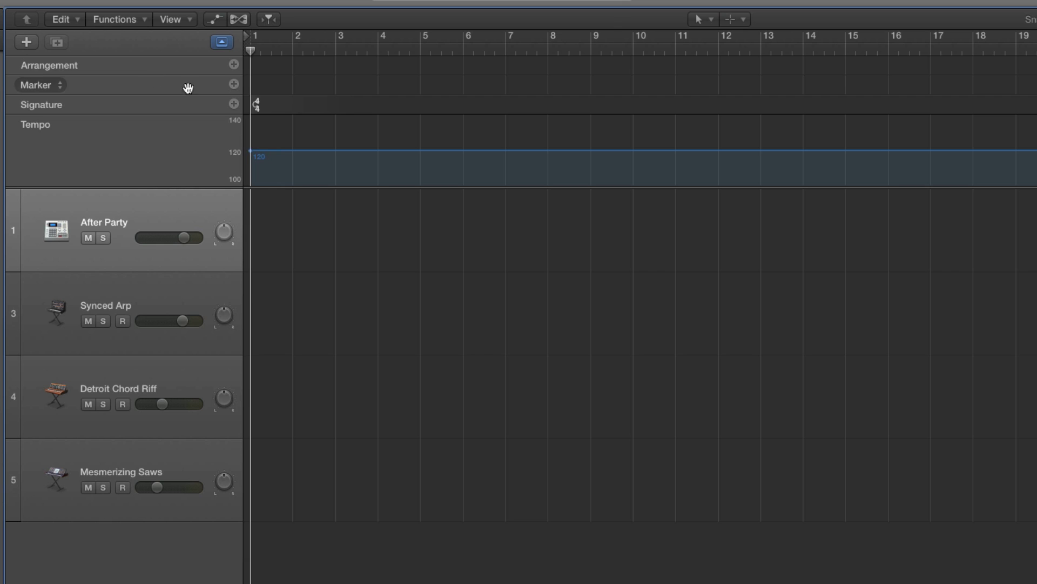
Add an 8-bar arrangement section at bar 1, view its section name choices, and delete the section.
{"action": "left_click", "coordinate": [234, 65]}
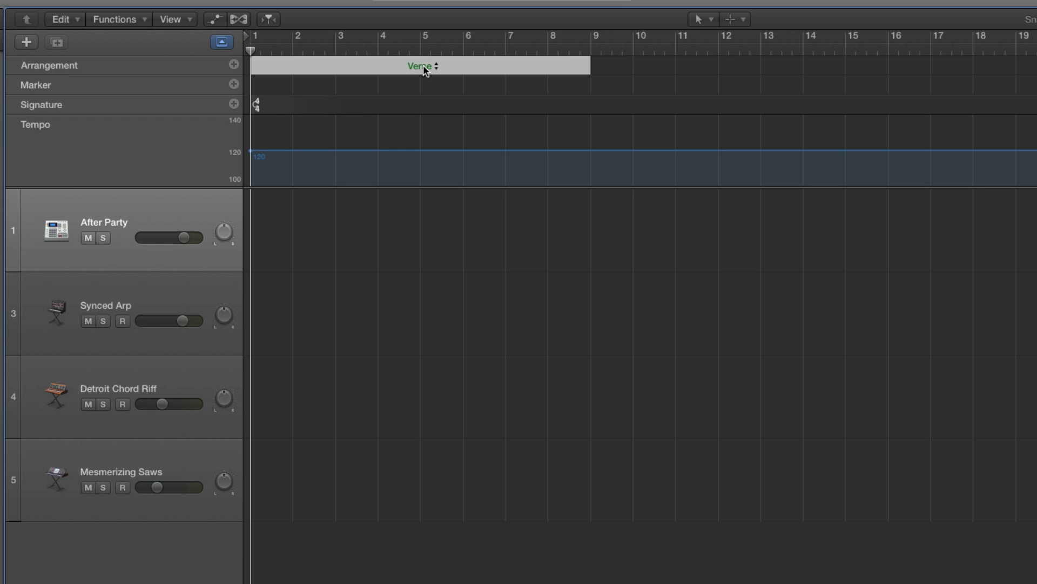
{"action": "mouse_move", "coordinate": [589, 72]}
{"action": "left_mouse_down"}
{"action": "mouse_move", "coordinate": [932, 91]}
{"action": "mouse_move", "coordinate": [419, 88]}
{"action": "mouse_move", "coordinate": [591, 90]}
{"action": "left_mouse_up"}
{"action": "left_click", "coordinate": [421, 67]}
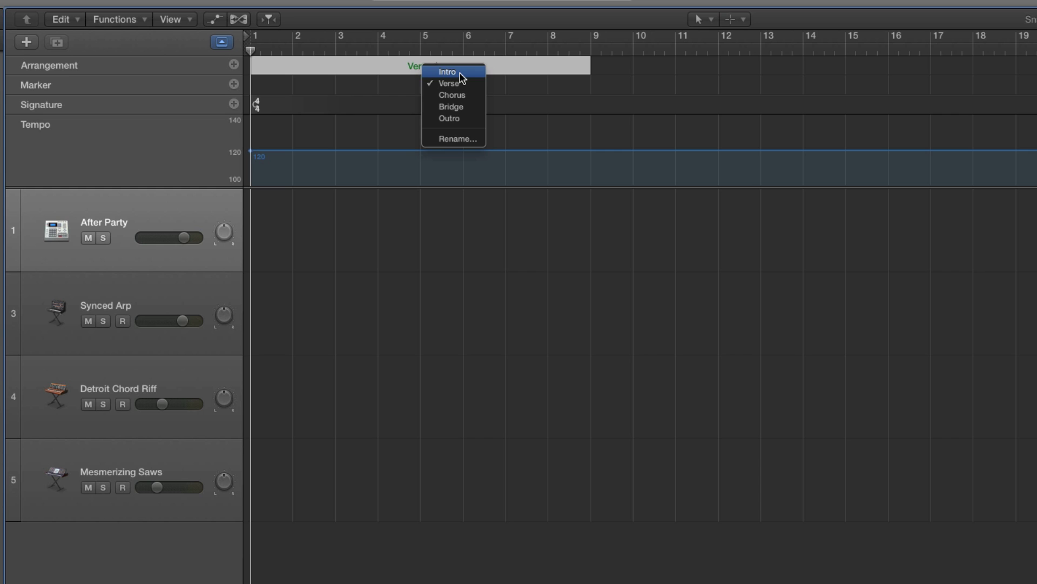
{"action": "left_click", "coordinate": [366, 69]}
{"action": "key", "text": "Delete"}
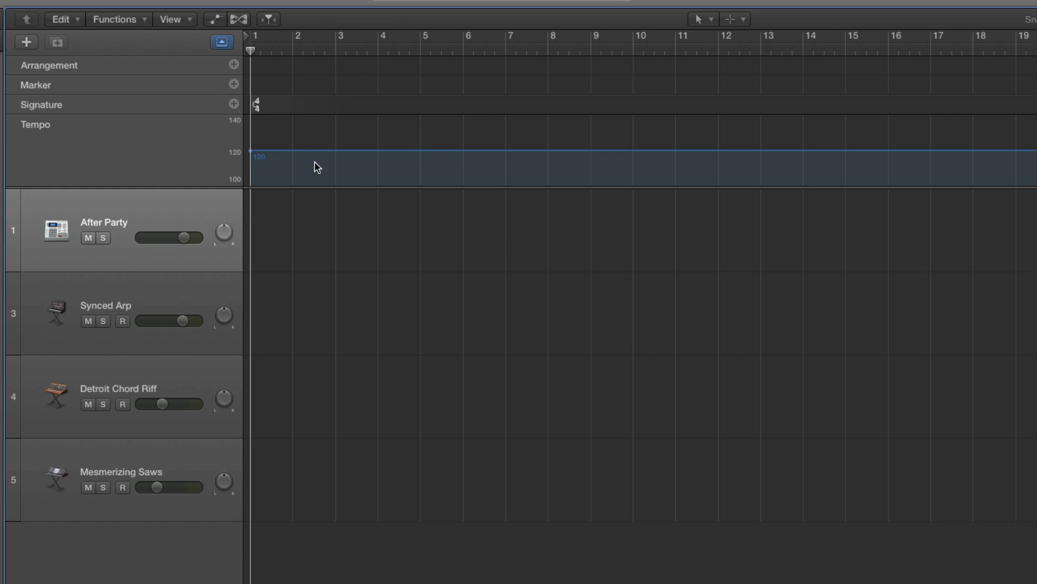
Add a Verse arrangement section at bar 1, try its end handle at a length of 8 bars, and delete it.
{"action": "left_click", "coordinate": [233, 64]}
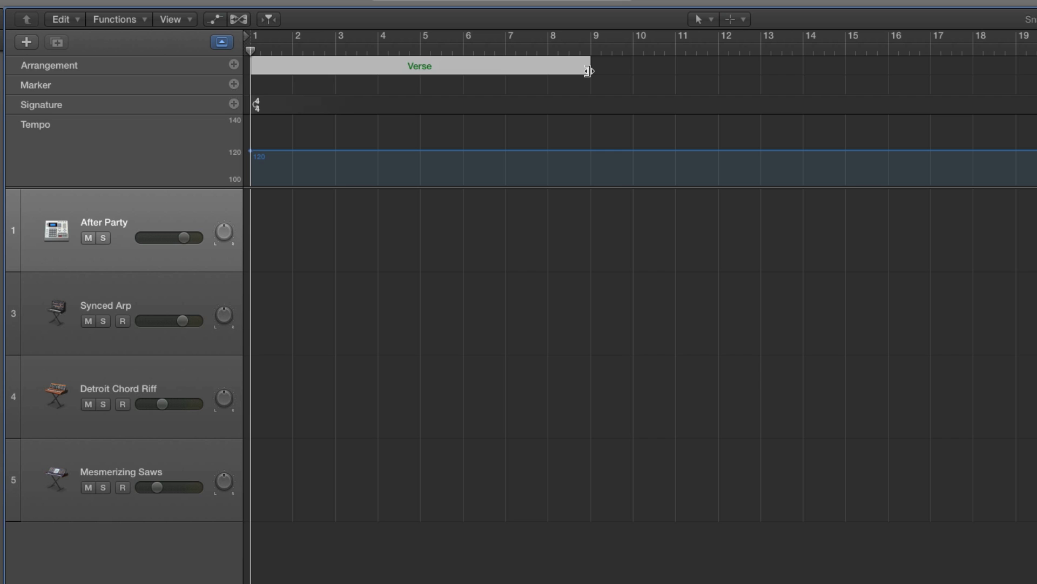
{"action": "mouse_move", "coordinate": [588, 71]}
{"action": "left_mouse_down"}
{"action": "mouse_move", "coordinate": [419, 71]}
{"action": "mouse_move", "coordinate": [591, 77]}
{"action": "left_mouse_up"}
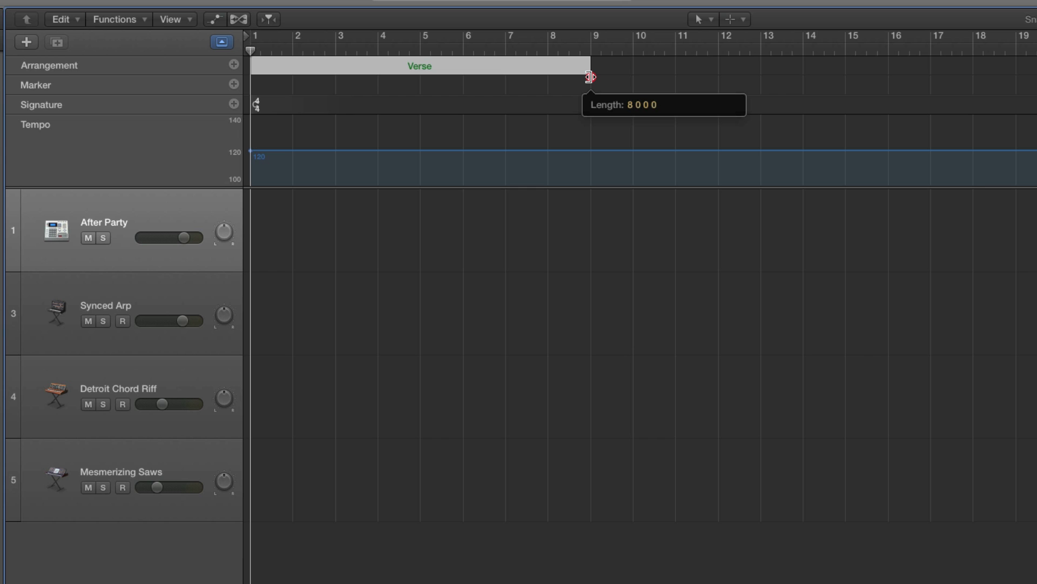
{"action": "mouse_move", "coordinate": [591, 77]}
{"action": "left_mouse_down"}
{"action": "mouse_move", "coordinate": [932, 86]}
{"action": "mouse_move", "coordinate": [552, 78]}
{"action": "mouse_move", "coordinate": [592, 78]}
{"action": "left_mouse_up"}
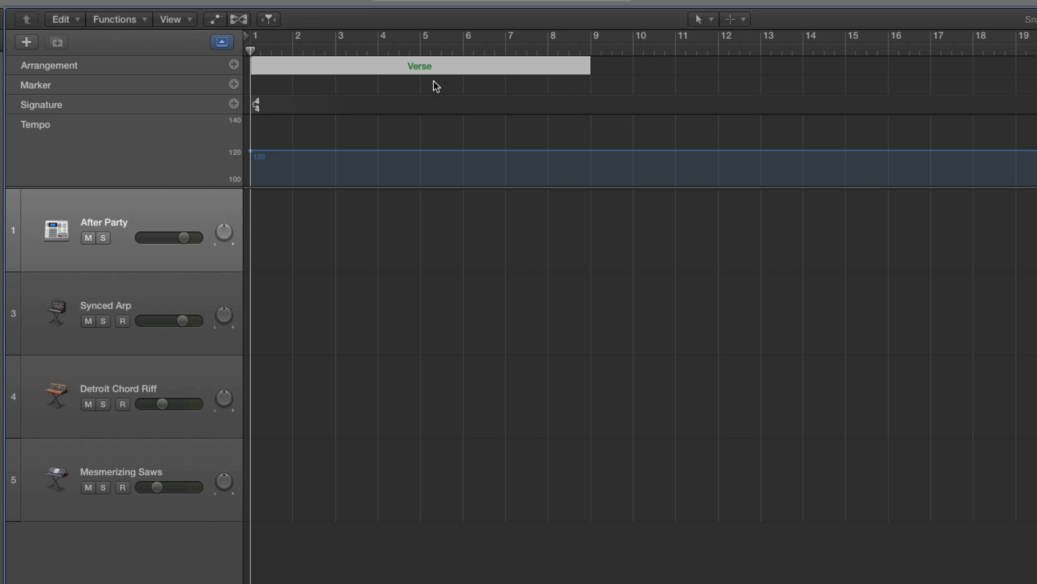
{"action": "left_click", "coordinate": [460, 66]}
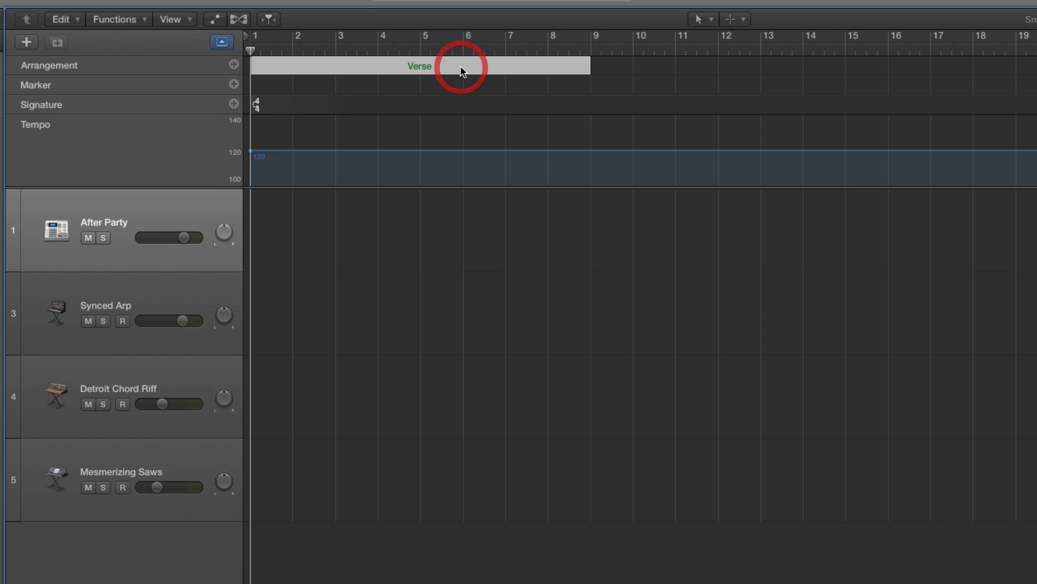
{"action": "key", "text": "Delete"}
Add an arrangement section at bar 1 and name it Intro.
{"action": "left_click", "coordinate": [234, 65]}
{"action": "left_click", "coordinate": [426, 69]}
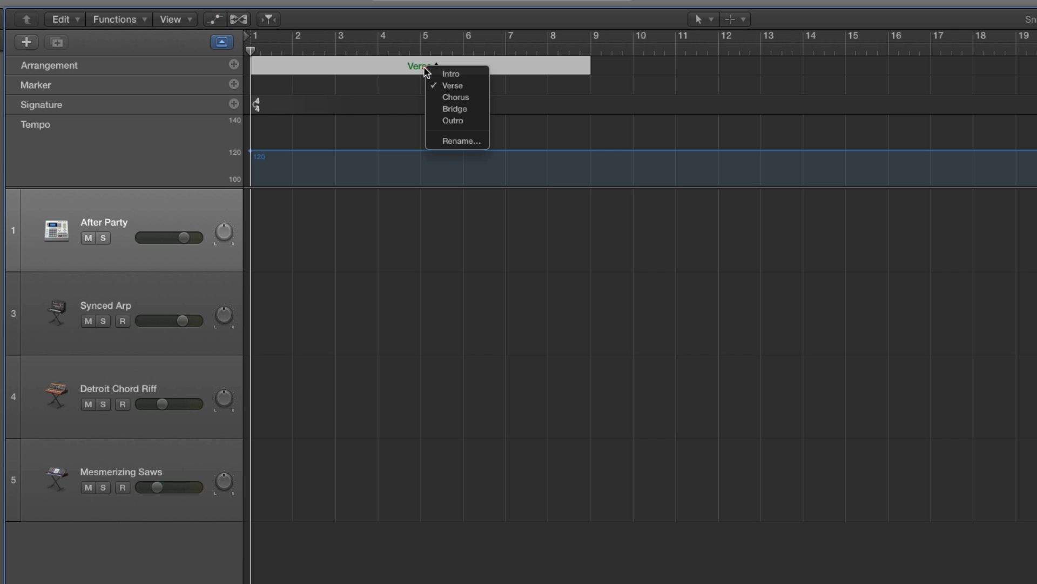
{"action": "left_click", "coordinate": [454, 76]}
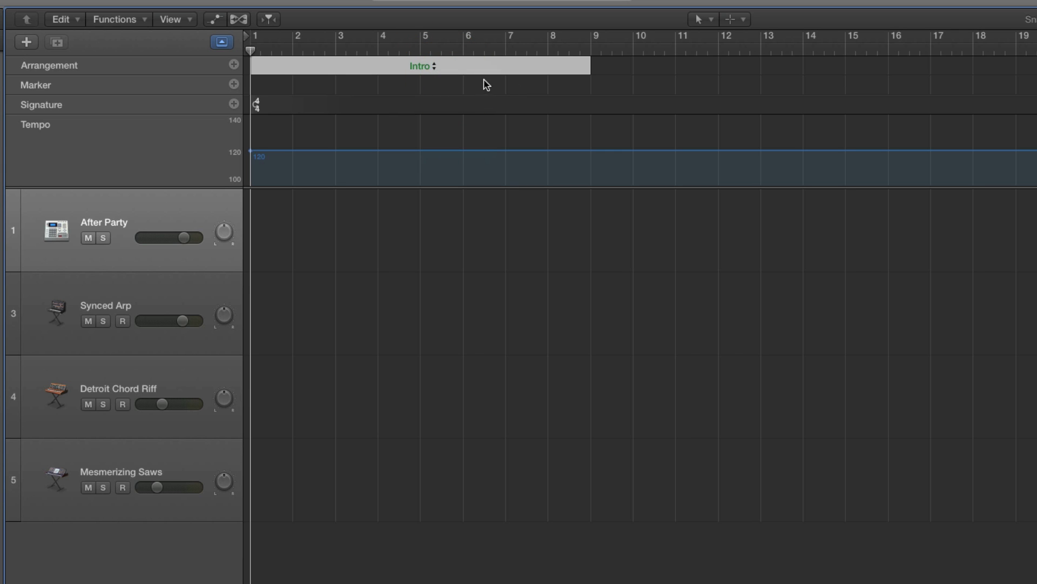
Create a drummer region for the Intro section on the After Party track with the Pencil Tool and play it from bar 1.
{"action": "left_click", "coordinate": [700, 19]}
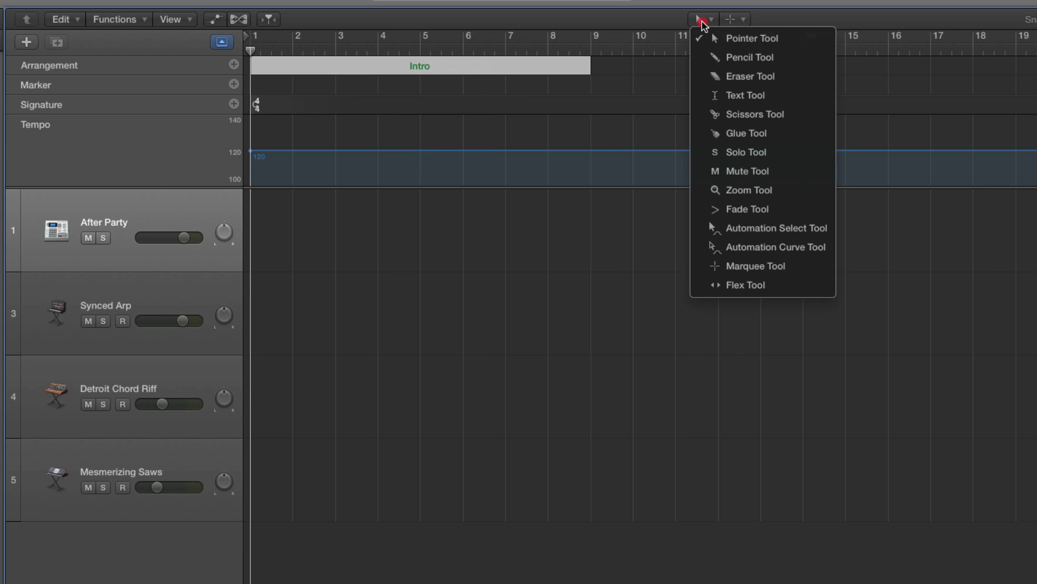
{"action": "left_click", "coordinate": [730, 57]}
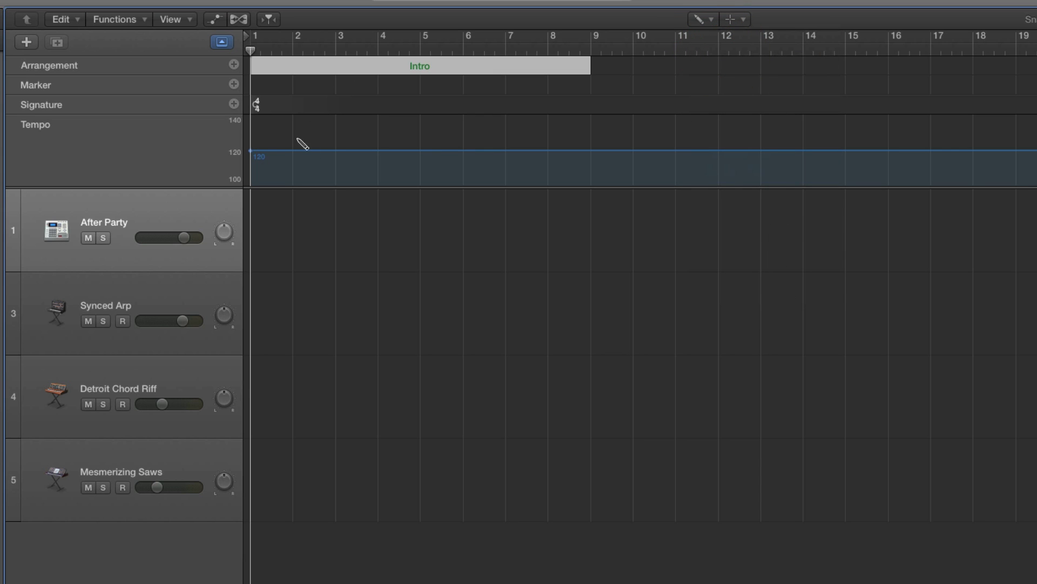
{"action": "left_click", "coordinate": [272, 209]}
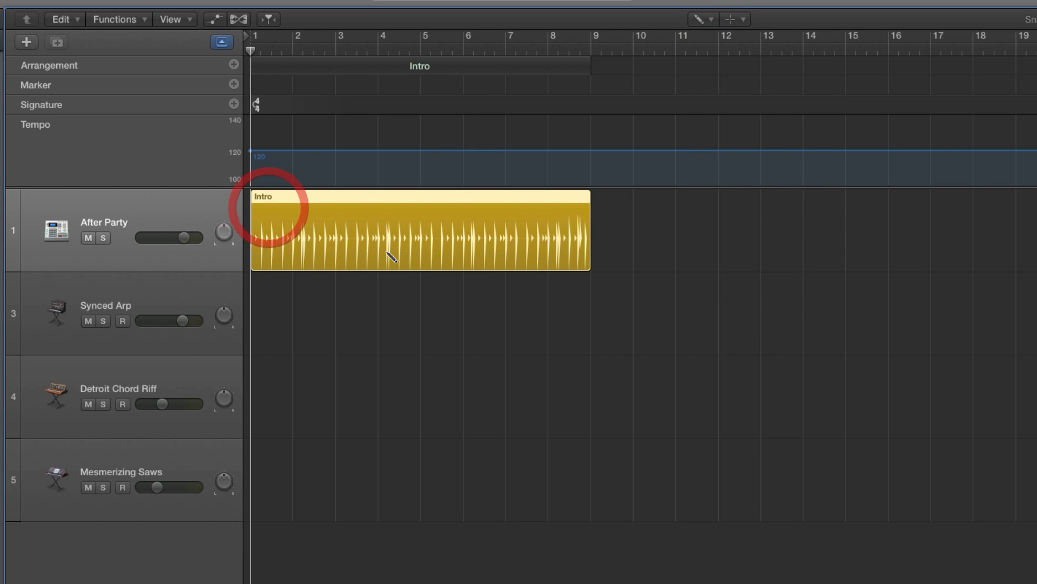
{"action": "left_click", "coordinate": [697, 20]}
{"action": "left_click", "coordinate": [722, 40]}
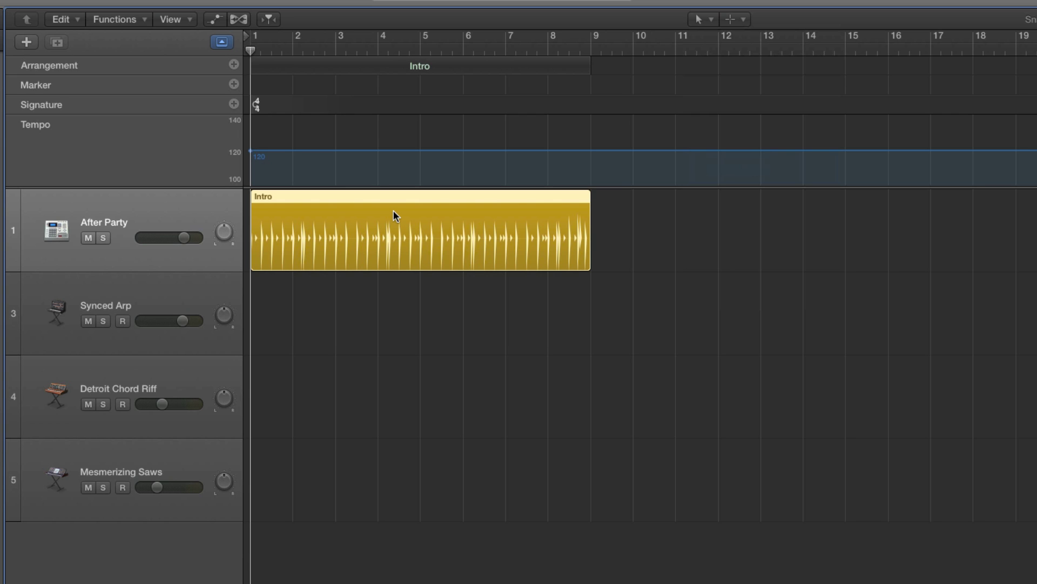
{"action": "key", "text": "space"}
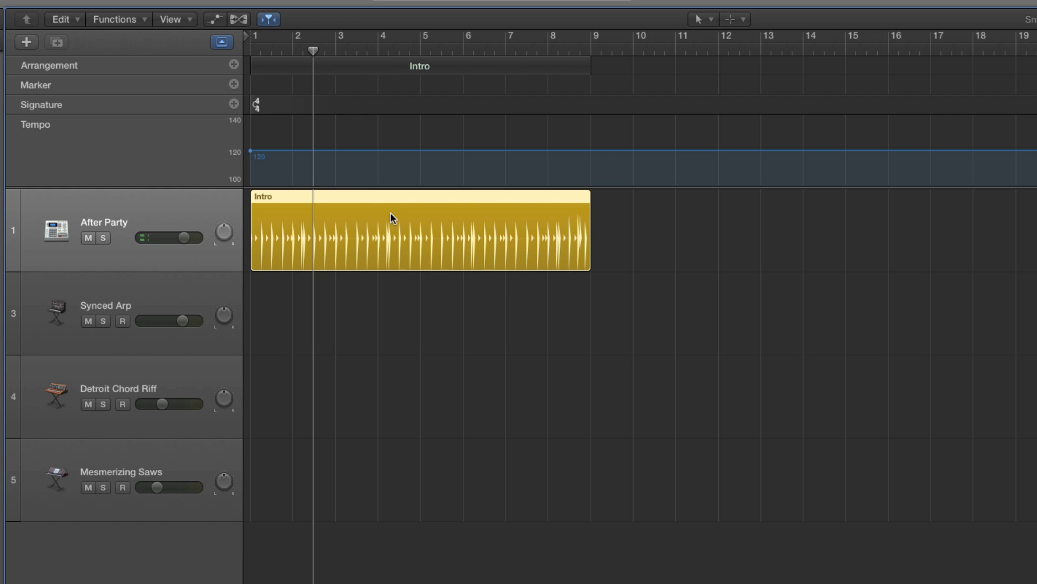
{"action": "left_click_drag", "start_coordinate": [312, 51], "coordinate": [250, 51]}
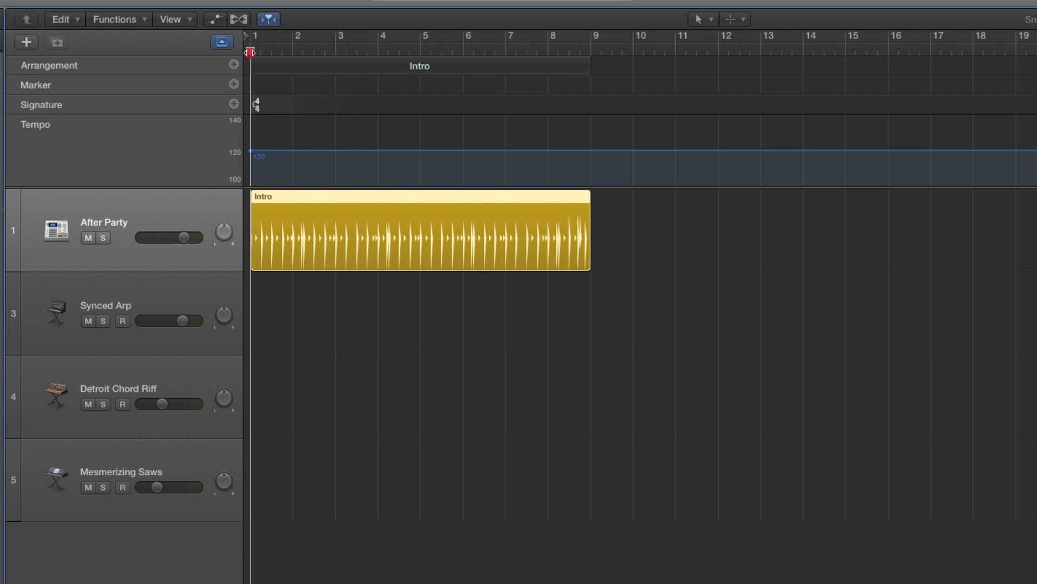
Create a one-bar MIDI region at bar 1 on the Synced Arp track with the Pencil Tool.
{"action": "left_click", "coordinate": [698, 20]}
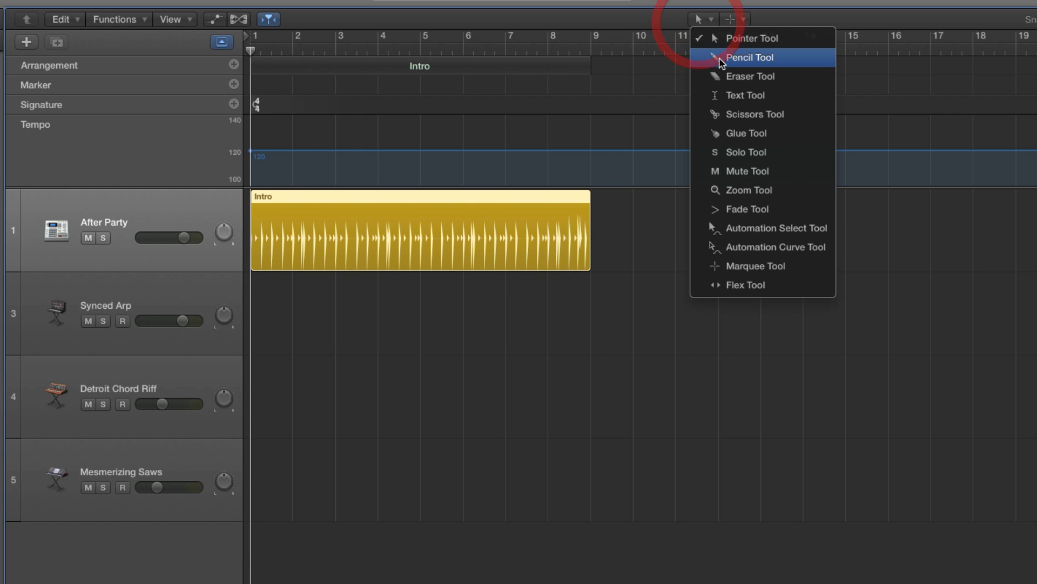
{"action": "left_click", "coordinate": [718, 57]}
{"action": "left_click", "coordinate": [271, 293]}
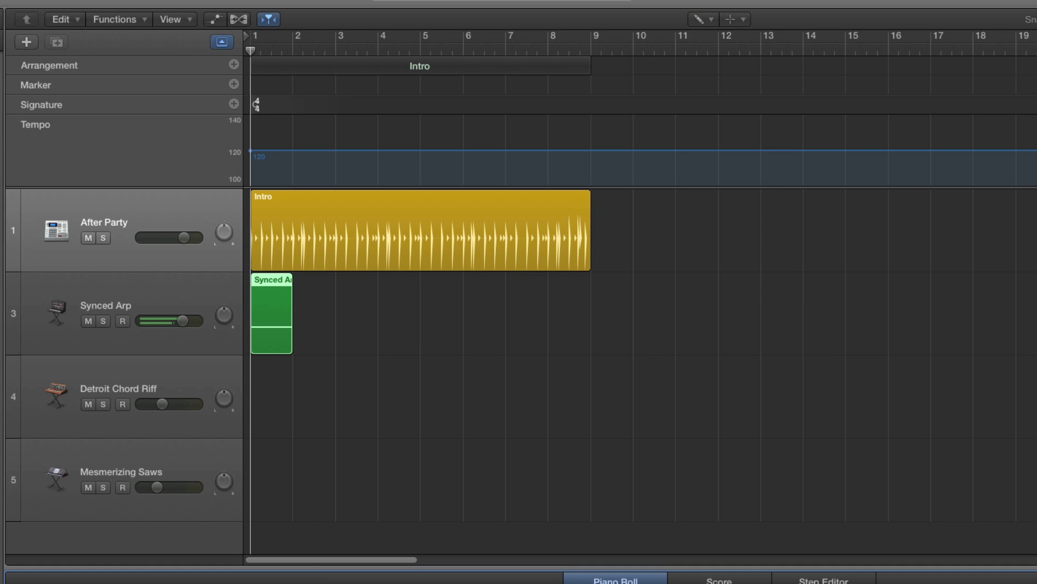
Loop the one-bar Synced Arp region to the end of the Intro section at bar 9 and switch to the Pointer Tool.
{"action": "left_click_drag", "start_coordinate": [293, 281], "coordinate": [595, 311]}
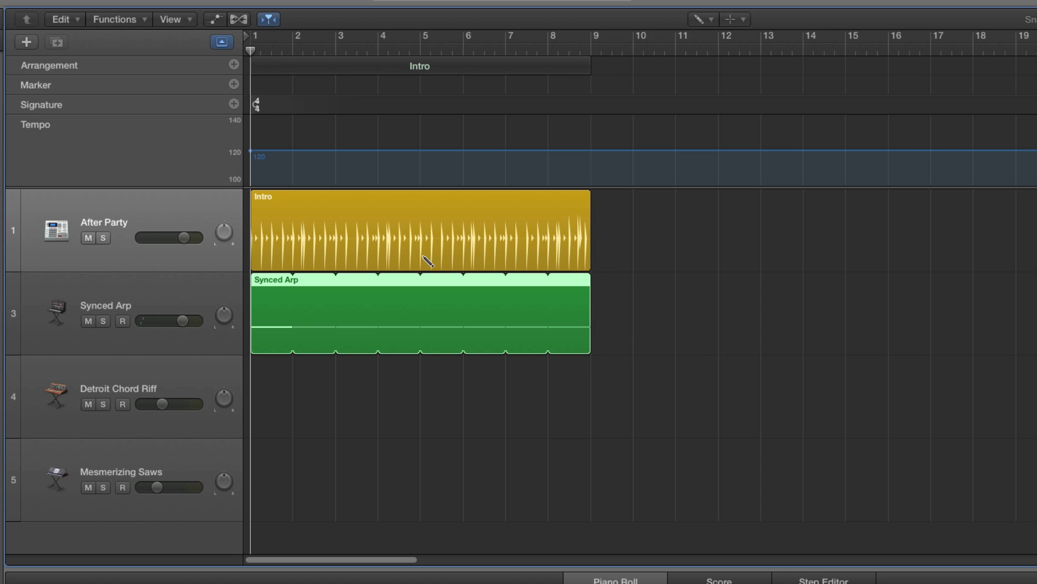
{"action": "left_click", "coordinate": [703, 18]}
{"action": "left_click", "coordinate": [741, 37]}
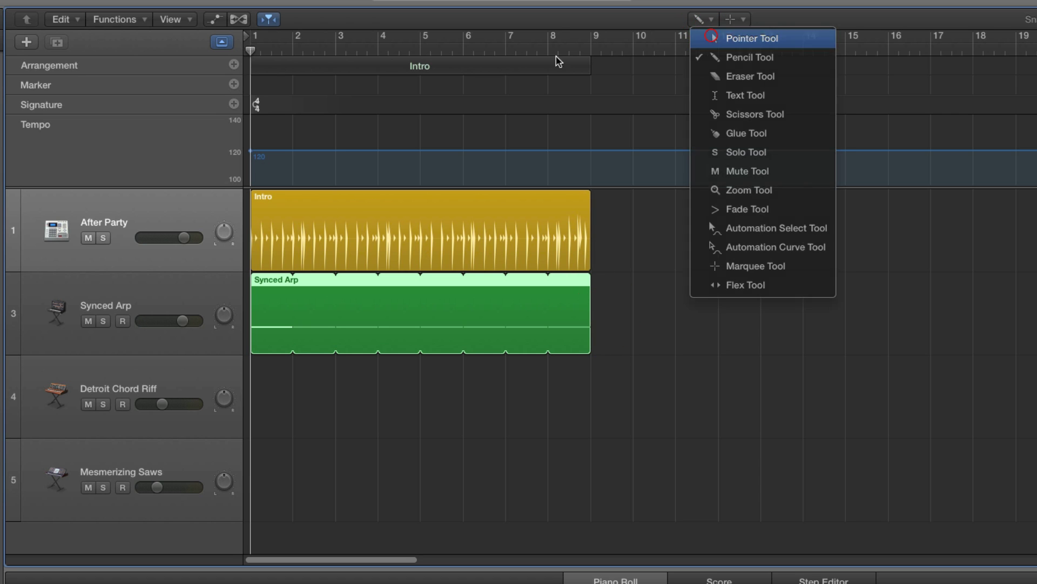
Select the arrangement section at bar 1, keep Intro as its name, and play it from bar 1.
{"action": "left_click", "coordinate": [497, 65]}
{"action": "left_click", "coordinate": [434, 66]}
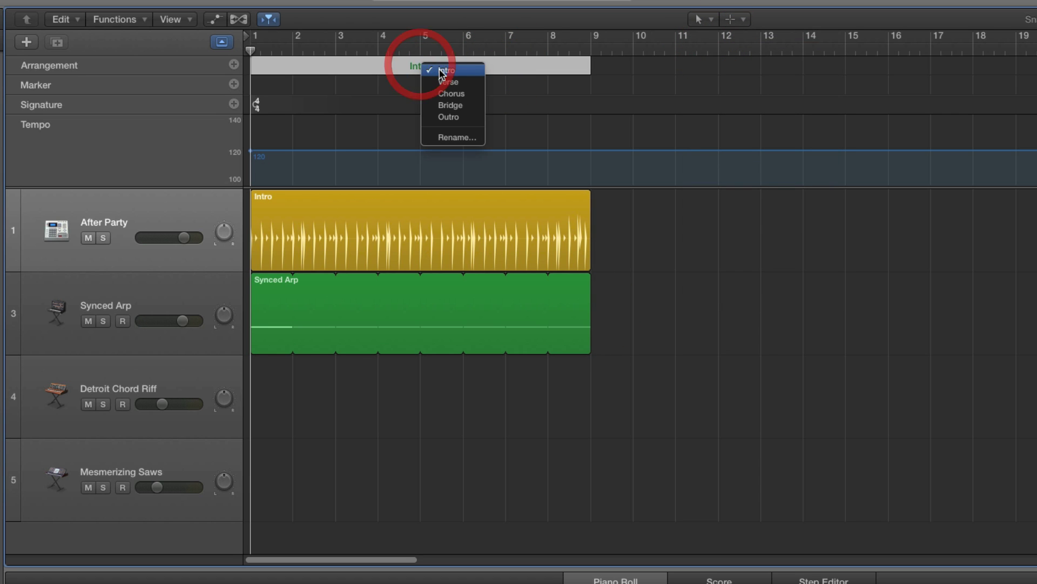
{"action": "left_click", "coordinate": [441, 71]}
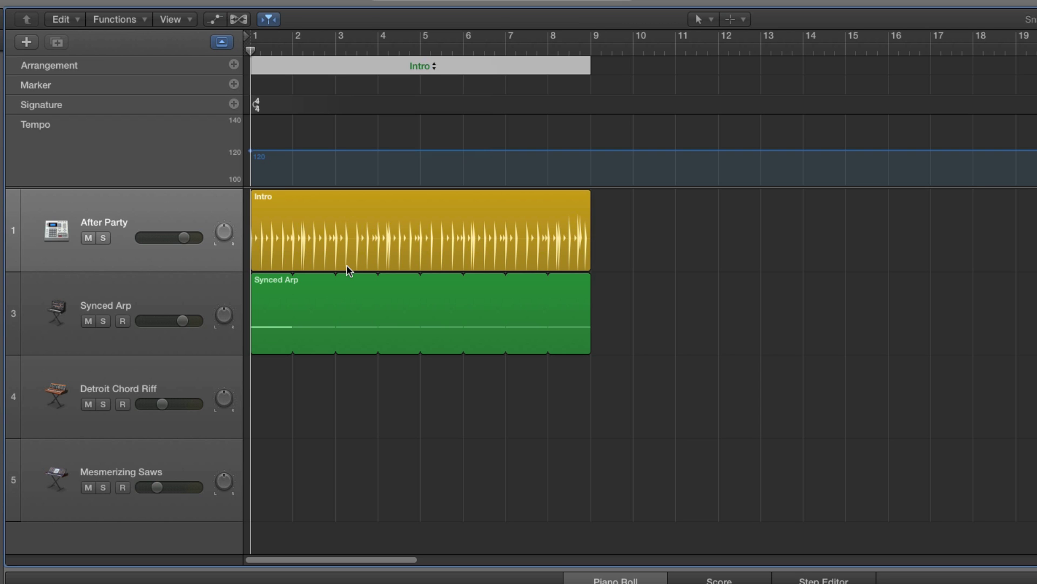
{"action": "key", "text": "space"}
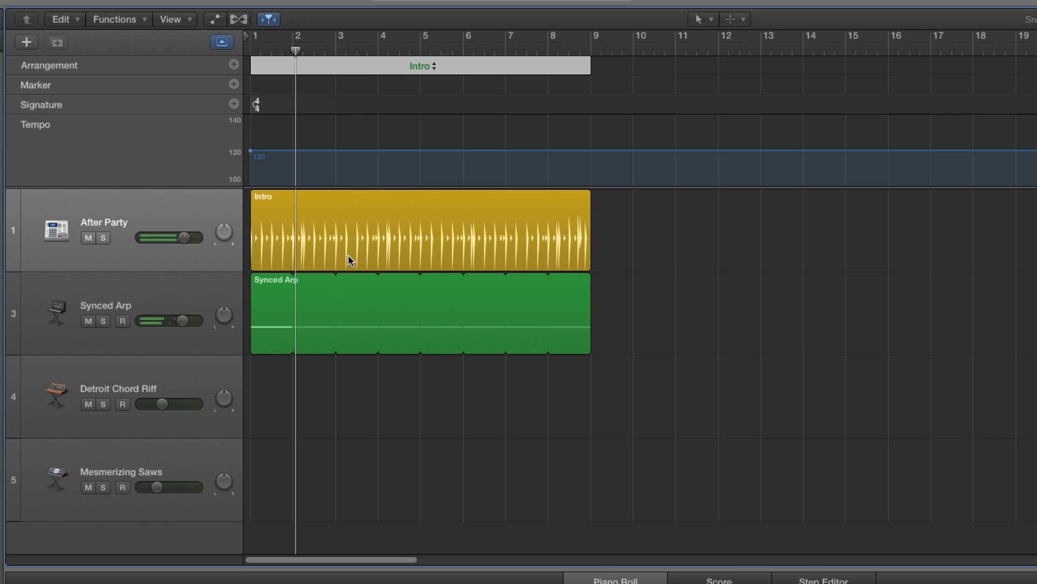
Make the Intro drummer region's pattern slightly softer and simpler, and adjust its Fills amount.
{"action": "left_click", "coordinate": [329, 201]}
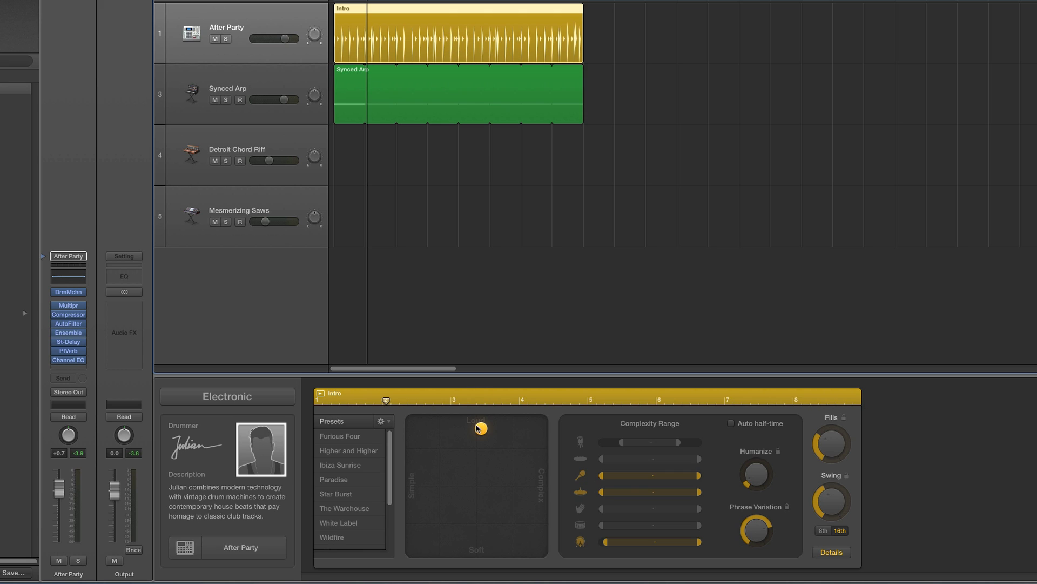
{"action": "left_click_drag", "start_coordinate": [478, 427], "coordinate": [511, 446]}
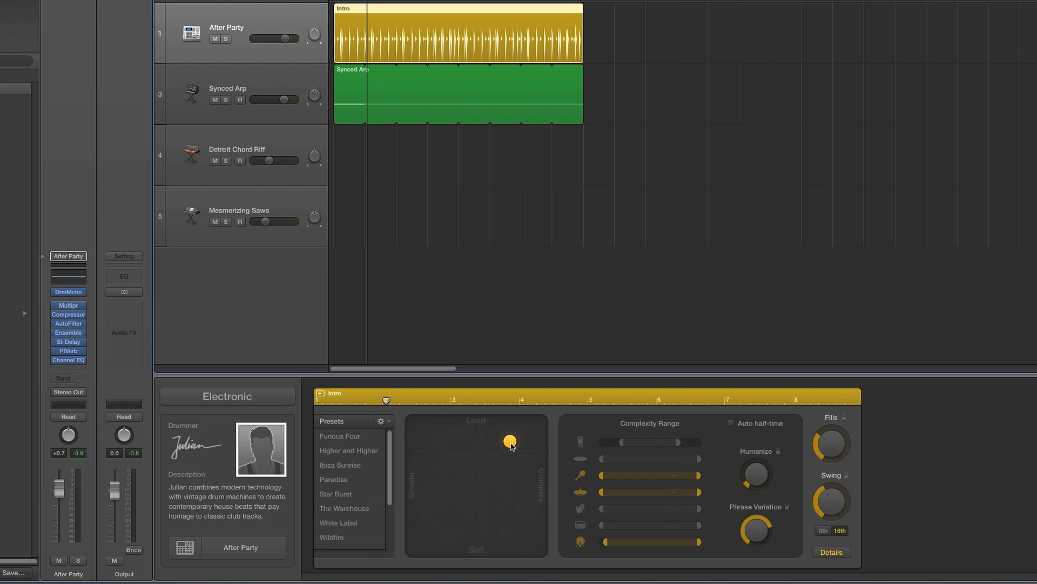
{"action": "left_click_drag", "start_coordinate": [511, 446], "coordinate": [467, 447]}
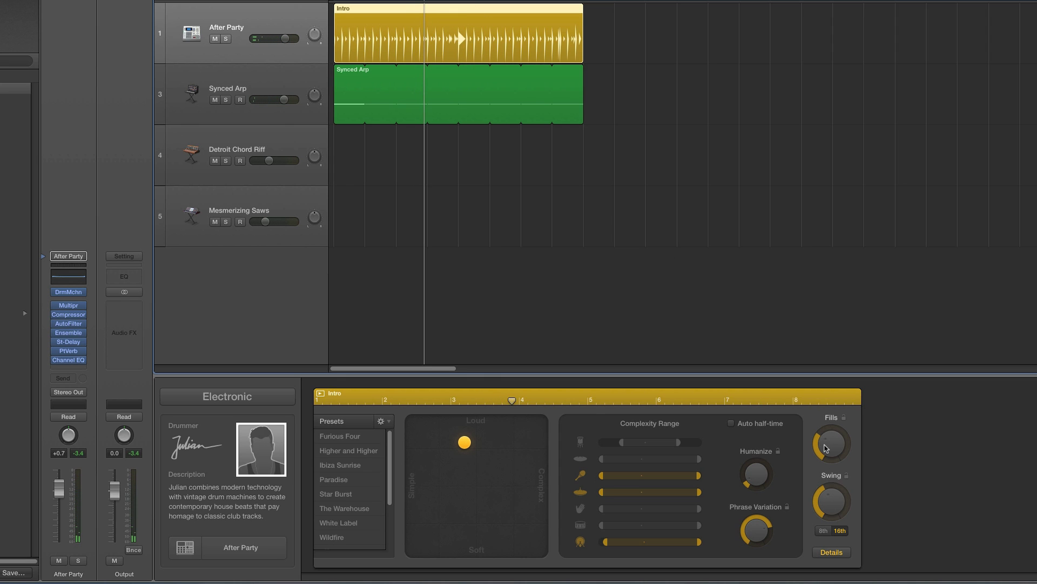
{"action": "left_click_drag", "start_coordinate": [825, 446], "coordinate": [826, 443]}
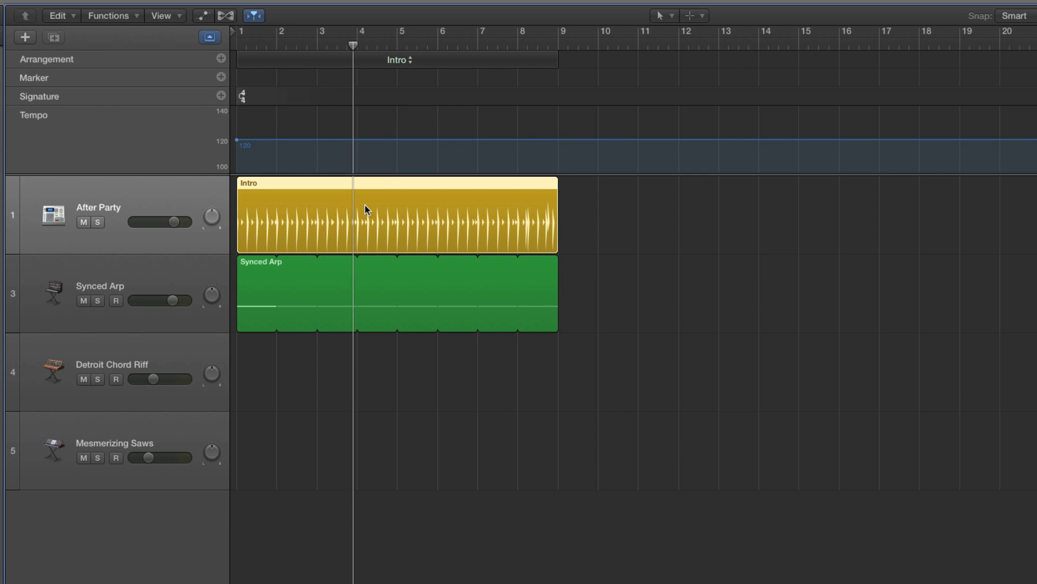
Copy the Intro arrangement section with its regions to bar 9.
{"action": "left_click", "coordinate": [317, 64]}
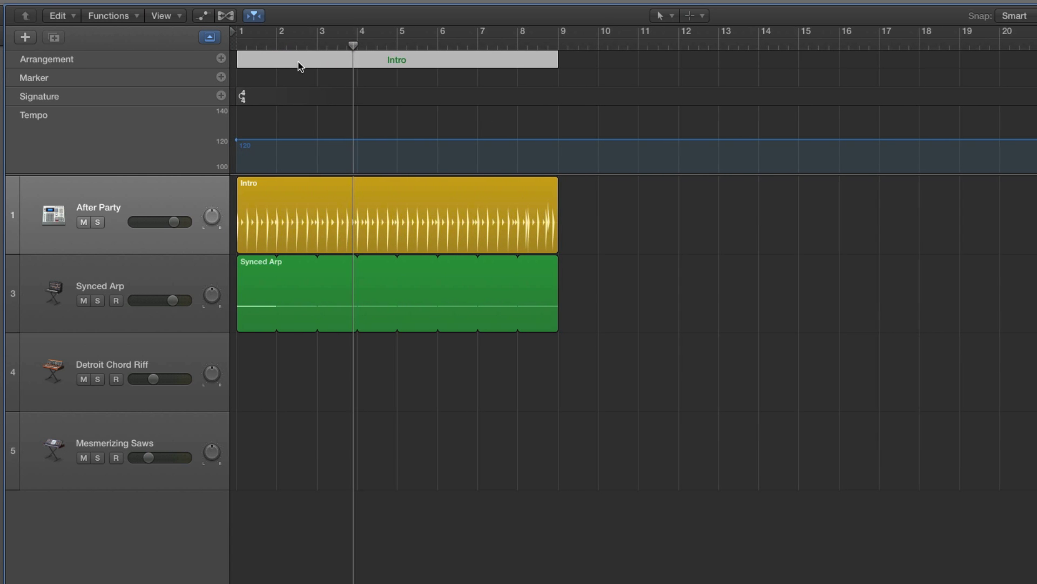
{"action": "left_click_drag", "start_coordinate": [300, 66], "coordinate": [613, 87]}
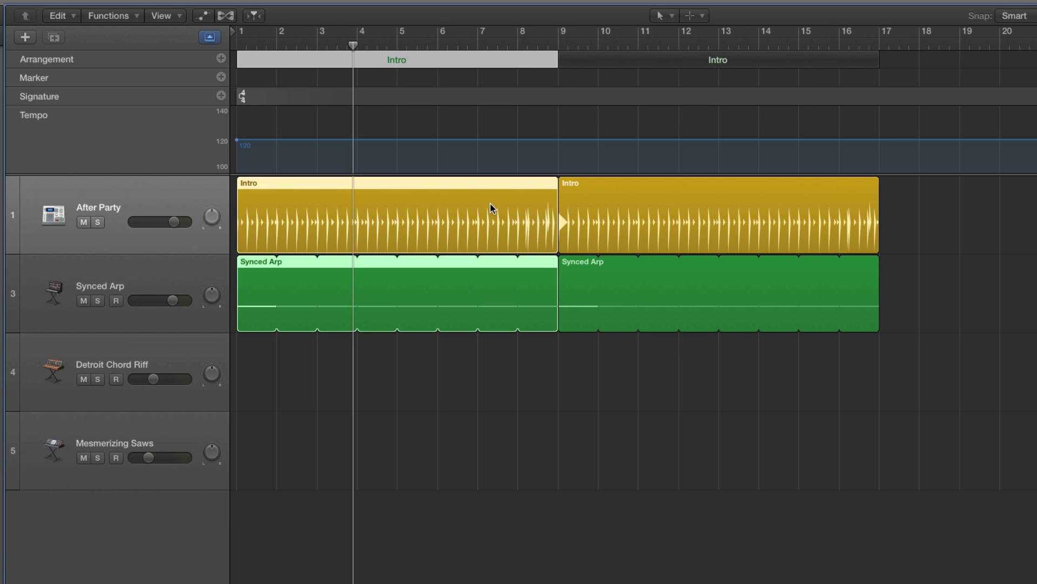
{"action": "left_click", "coordinate": [589, 61]}
{"action": "left_click", "coordinate": [491, 60]}
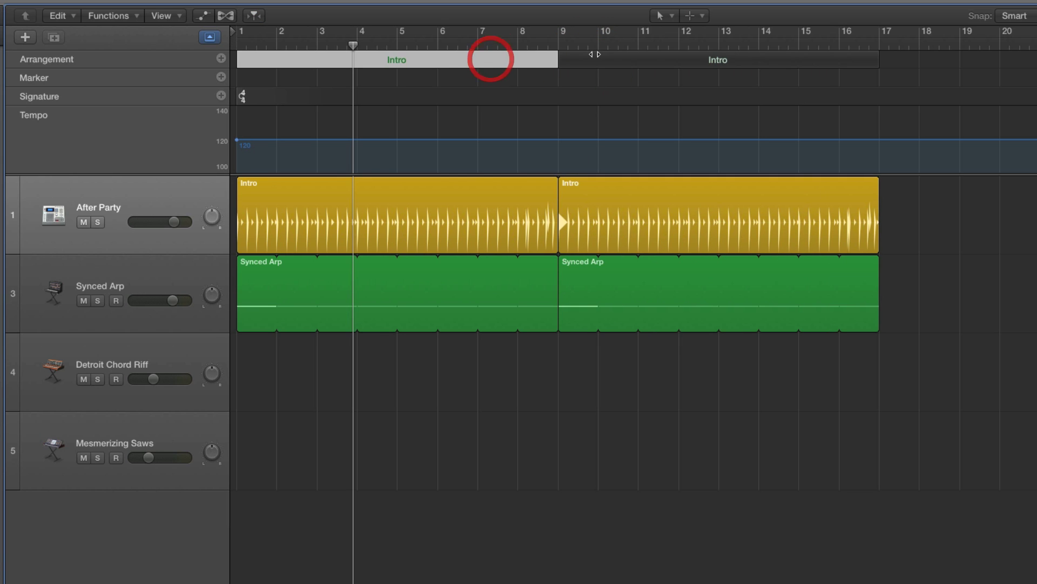
Copy the second Intro section with its regions to bar 17.
{"action": "left_click", "coordinate": [597, 60]}
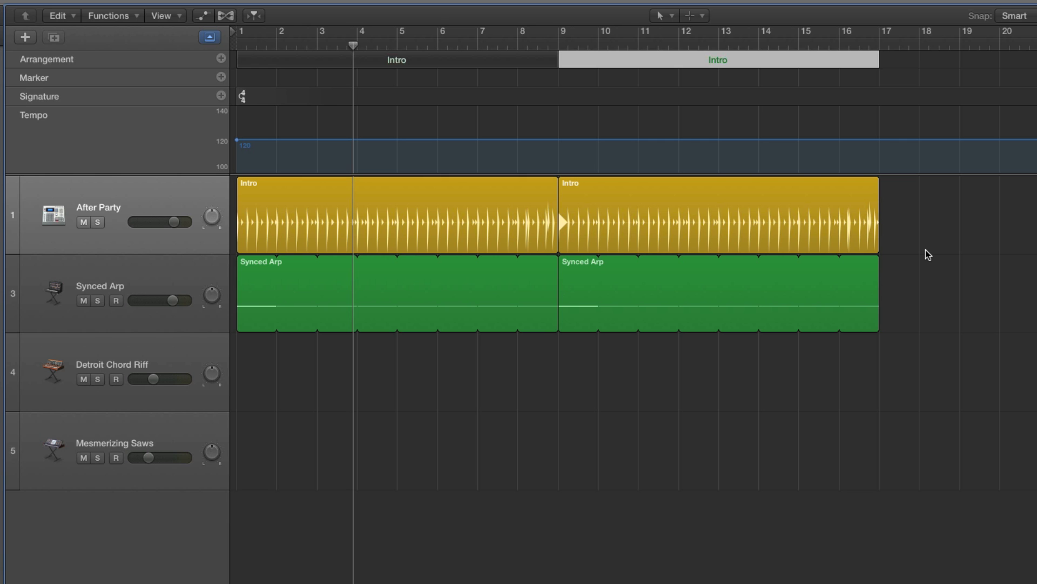
{"action": "scroll", "coordinate": [940, 230], "scroll_direction": "right", "scroll_amount": 5}
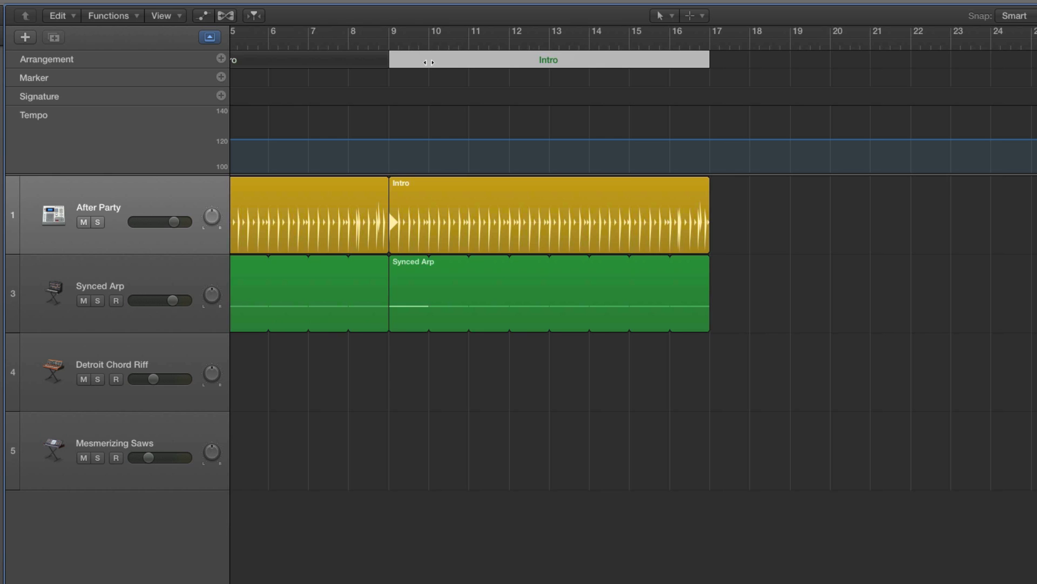
{"action": "left_click_drag", "start_coordinate": [448, 61], "coordinate": [731, 77]}
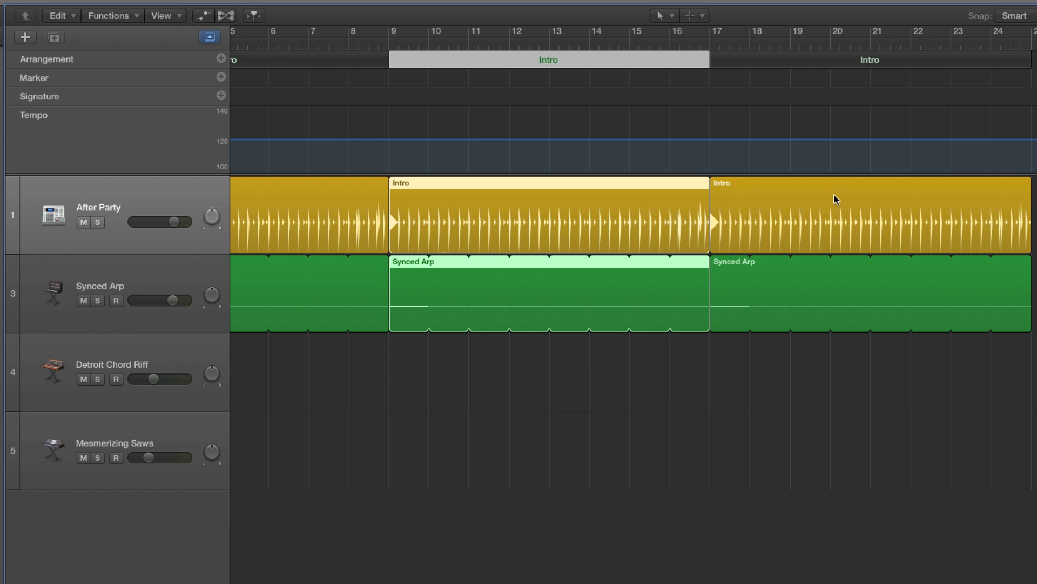
Delete the After Party drummer region at bar 17 and rename the arrangement section above it to Verse.
{"action": "scroll", "coordinate": [834, 195], "scroll_direction": "right", "scroll_amount": 3}
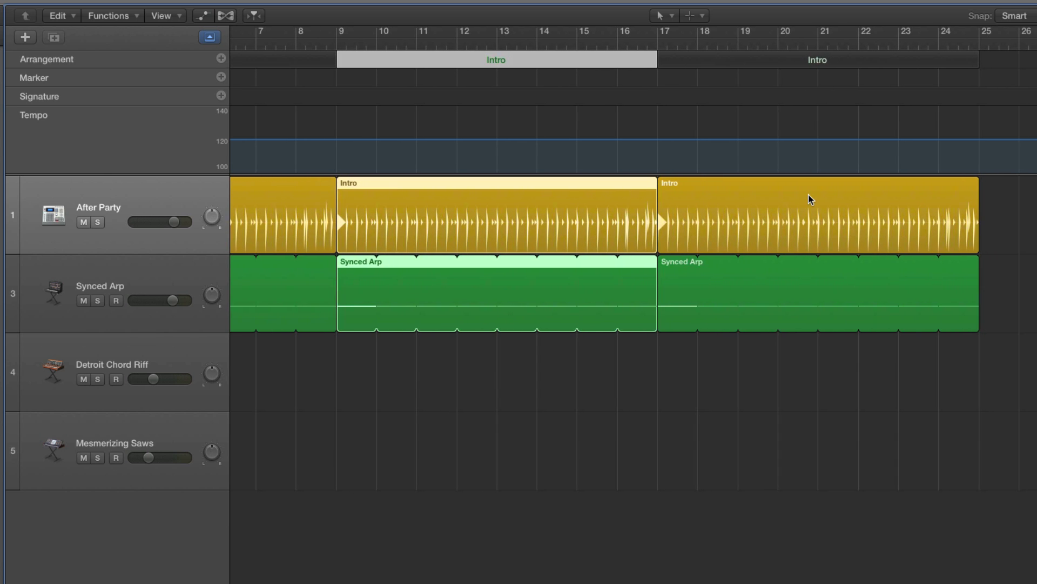
{"action": "left_click", "coordinate": [808, 195]}
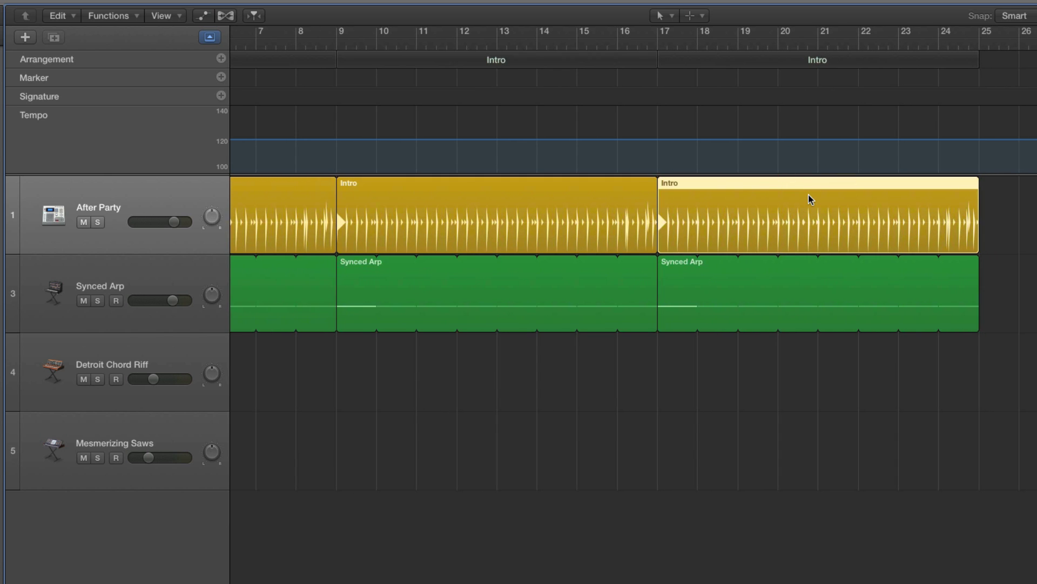
{"action": "key", "text": "Delete"}
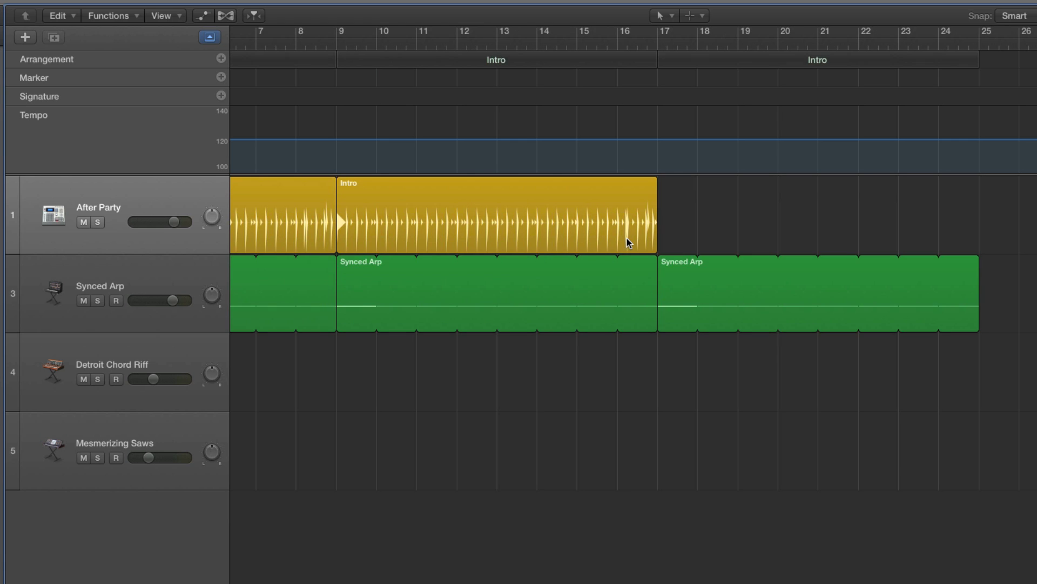
{"action": "left_click", "coordinate": [816, 62]}
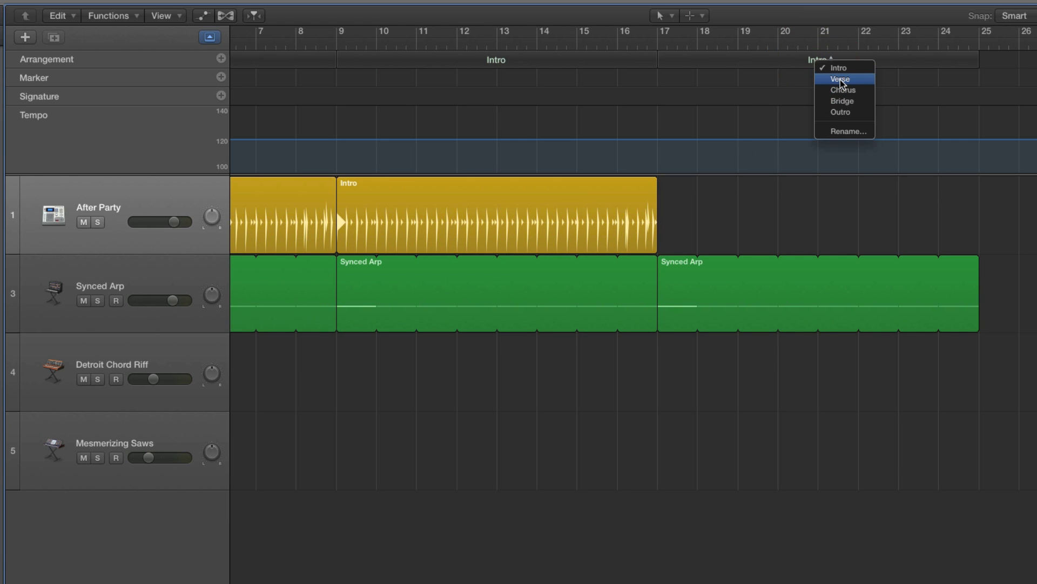
{"action": "left_click", "coordinate": [841, 79]}
Create a drummer region for the Verse on the After Party track with the Pencil Tool, and return to the Pointer Tool.
{"action": "left_click", "coordinate": [661, 16]}
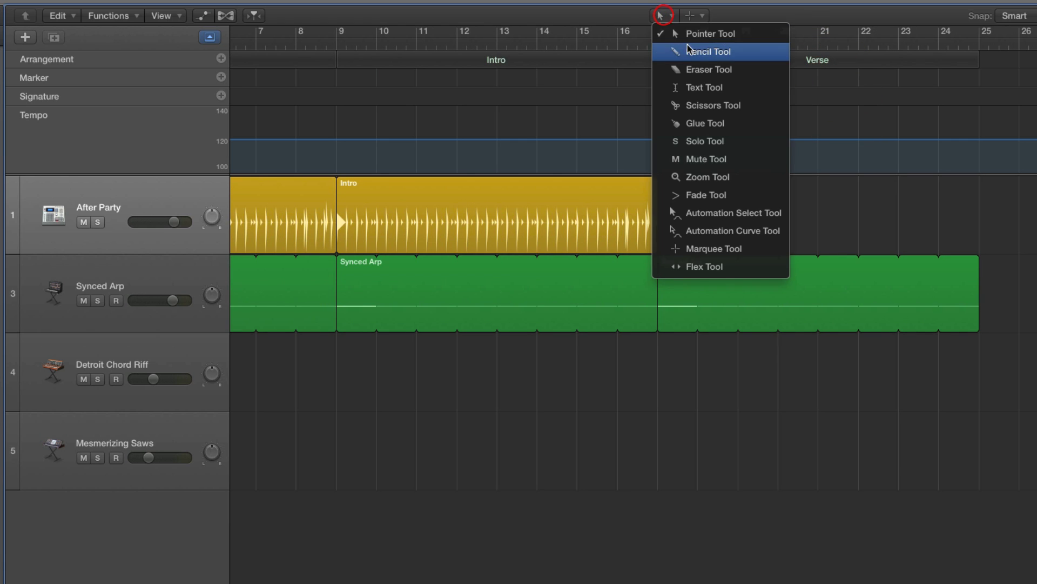
{"action": "left_click", "coordinate": [687, 52]}
{"action": "left_click", "coordinate": [668, 195]}
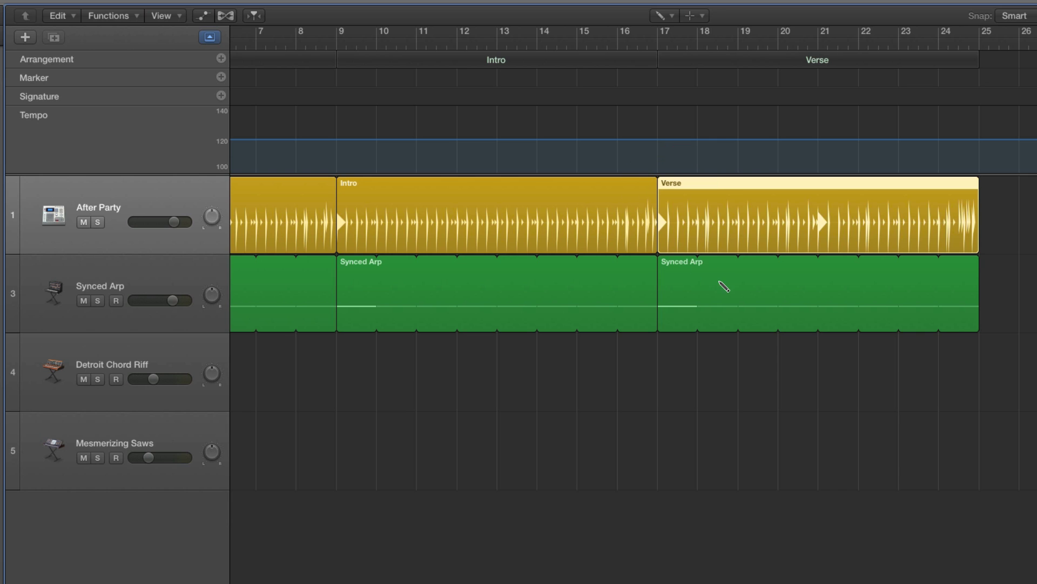
{"action": "left_click", "coordinate": [670, 16]}
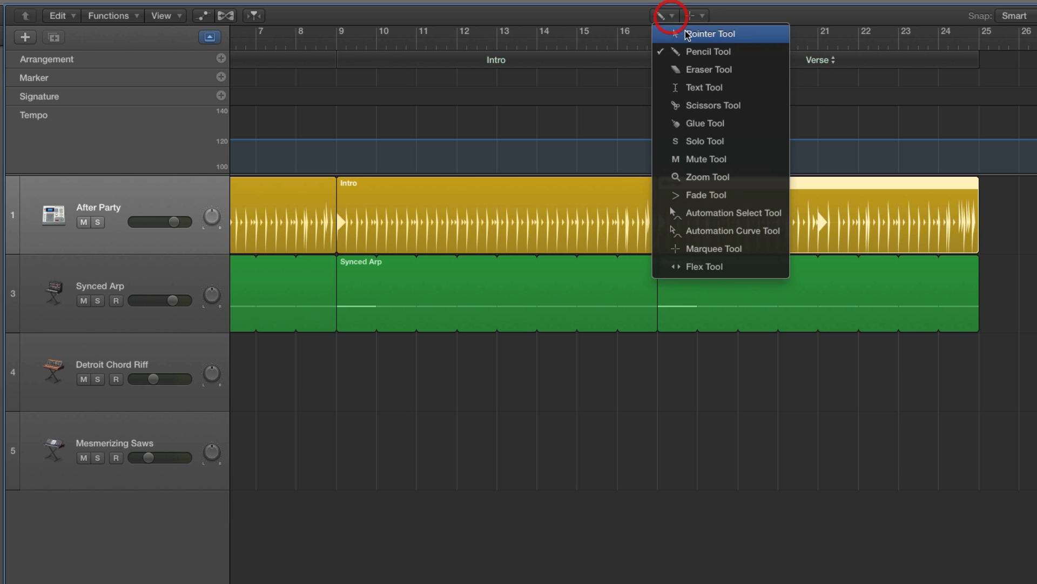
{"action": "left_click", "coordinate": [686, 31]}
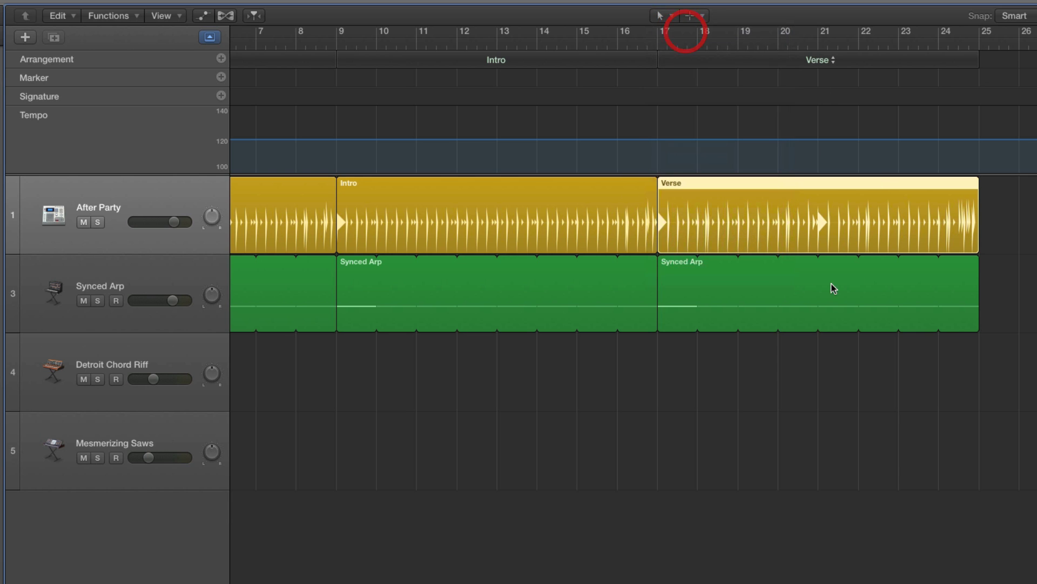
Keep Verse as the name of the section at bar 17 and play it from its start.
{"action": "left_click", "coordinate": [824, 63]}
{"action": "left_click", "coordinate": [844, 77]}
{"action": "left_click", "coordinate": [659, 48]}
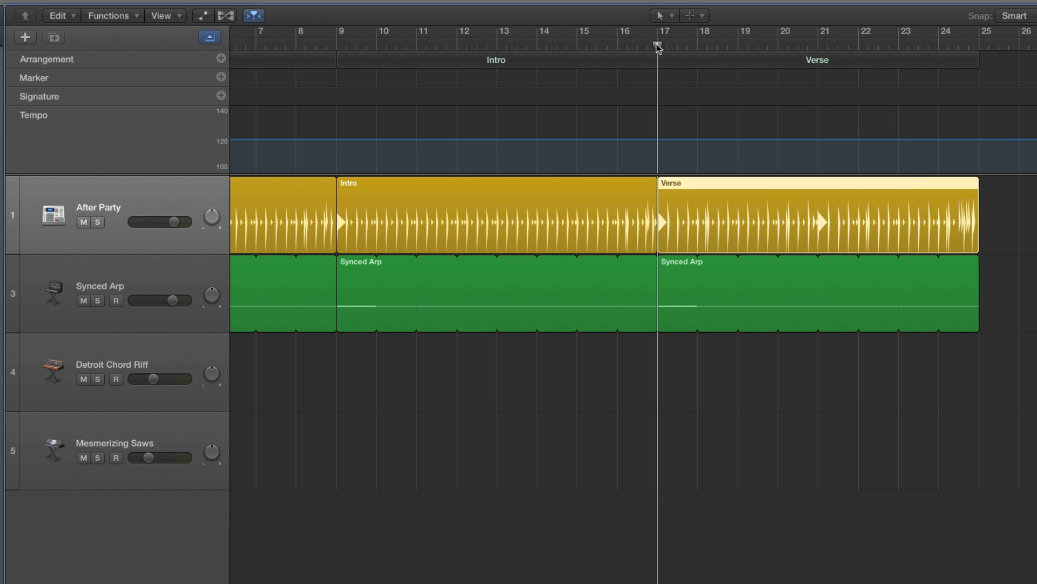
{"action": "key", "text": "space"}
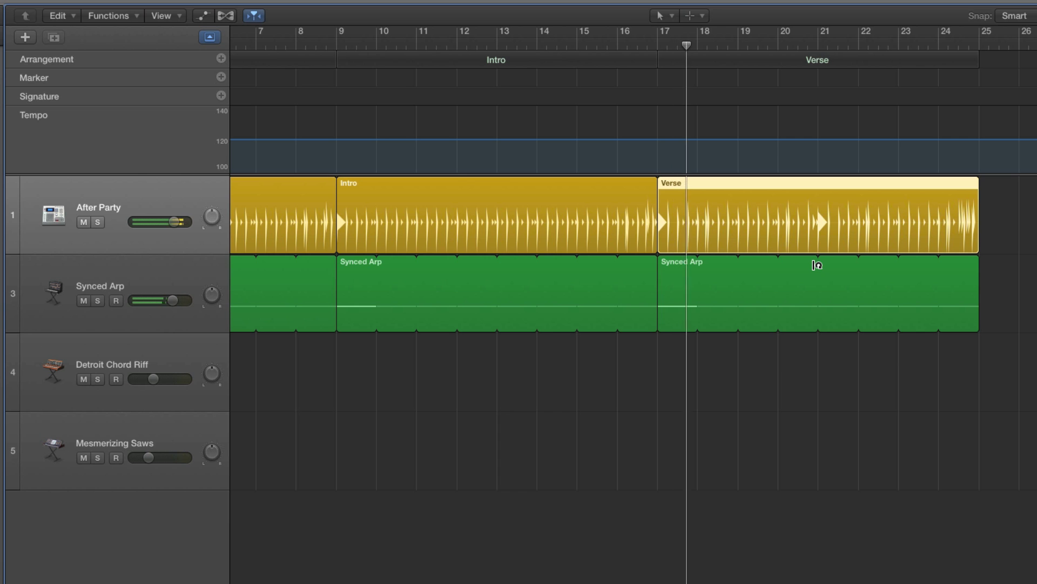
Make the Verse drummer region's pattern slightly softer and more complex, and lower its Fills amount.
{"action": "scroll", "coordinate": [817, 265], "scroll_direction": "right", "scroll_amount": 5}
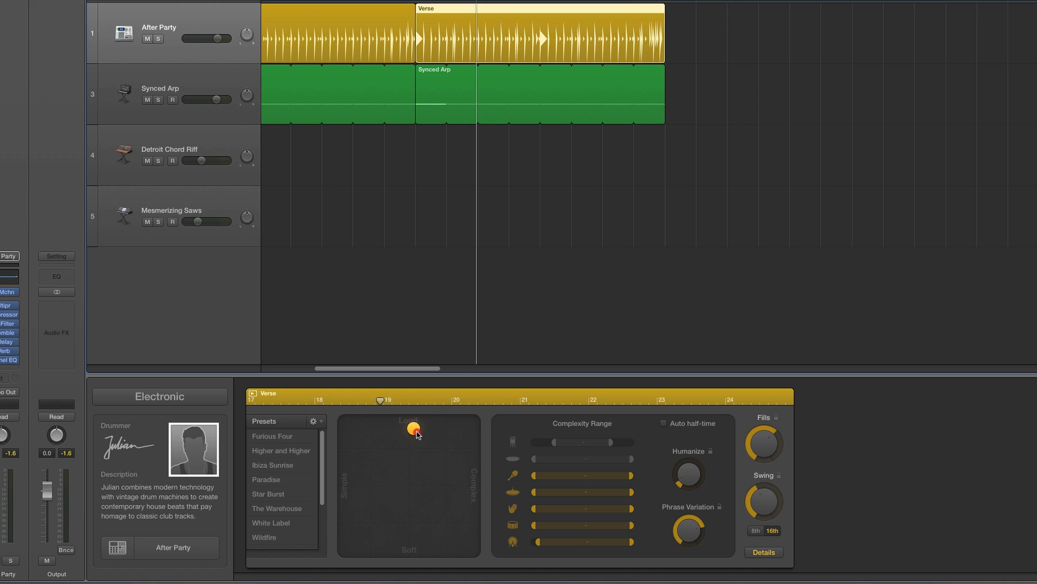
{"action": "left_click_drag", "start_coordinate": [417, 432], "coordinate": [434, 447]}
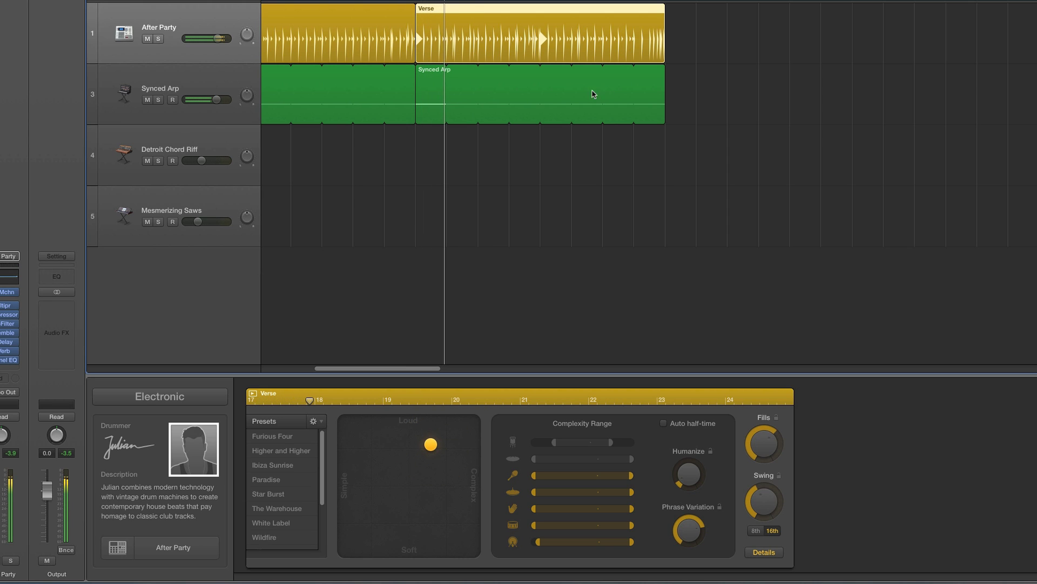
{"action": "left_click", "coordinate": [532, 37]}
{"action": "left_click_drag", "start_coordinate": [762, 438], "coordinate": [768, 487]}
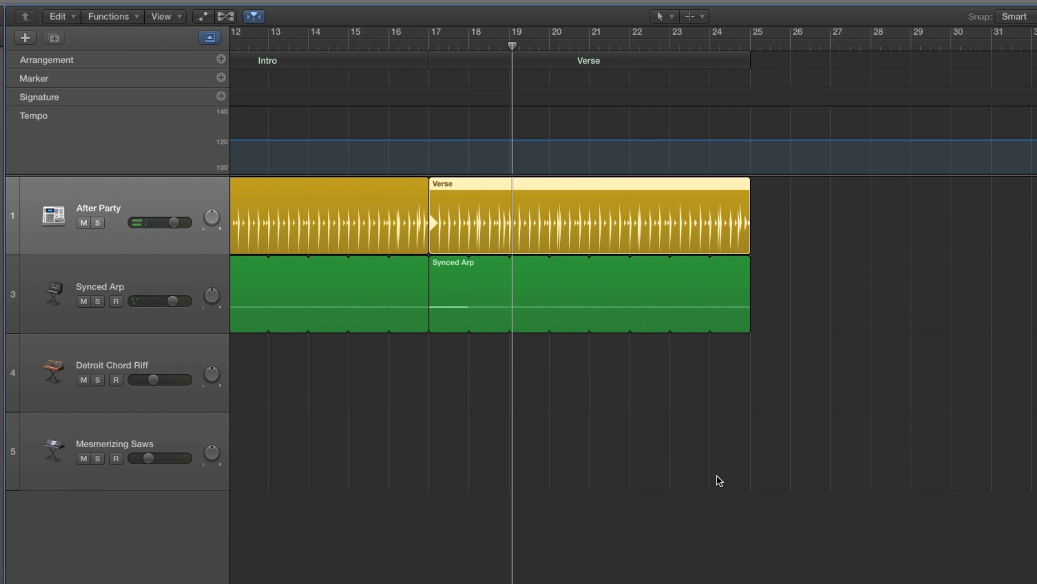
Move the playhead to about bar 16 and create a one-bar MIDI region at bar 17 on the Detroit Chord Riff track with the Pencil Tool.
{"action": "scroll", "coordinate": [615, 229], "scroll_direction": "left", "scroll_amount": 3}
{"action": "scroll", "coordinate": [685, 471], "scroll_direction": "left", "scroll_amount": 3}
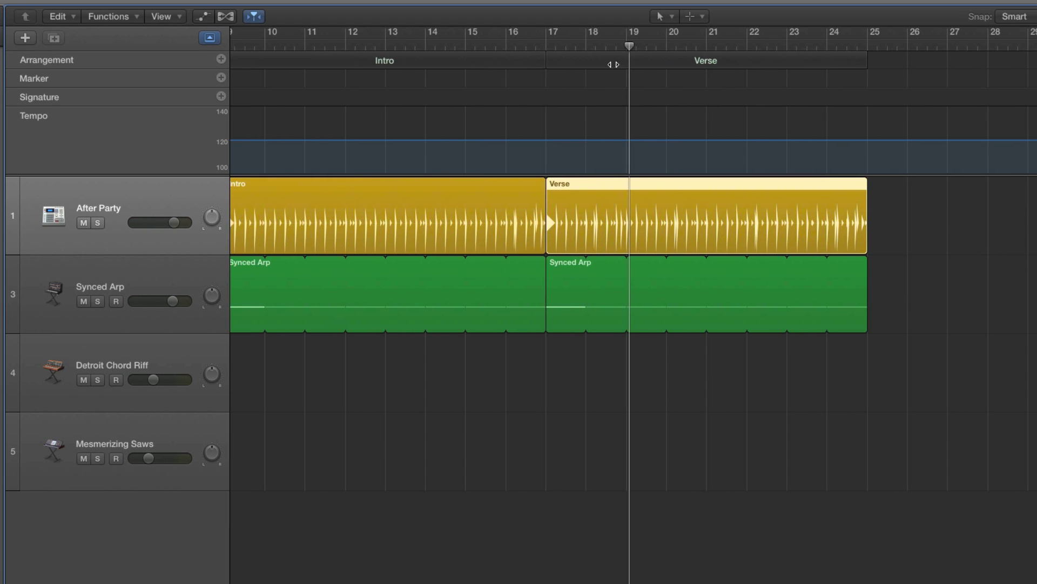
{"action": "left_click_drag", "start_coordinate": [630, 47], "coordinate": [515, 48]}
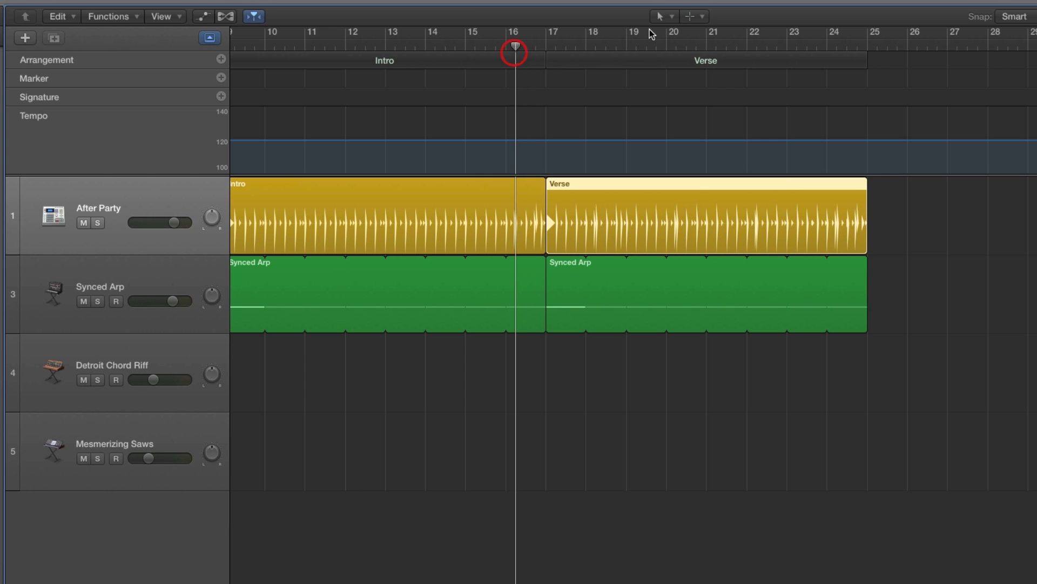
{"action": "left_click", "coordinate": [662, 17]}
{"action": "left_click", "coordinate": [697, 51]}
{"action": "left_click", "coordinate": [559, 360]}
Color the new Detroit Chord Riff region purple and close the color palette.
{"action": "key", "text": "alt+c"}
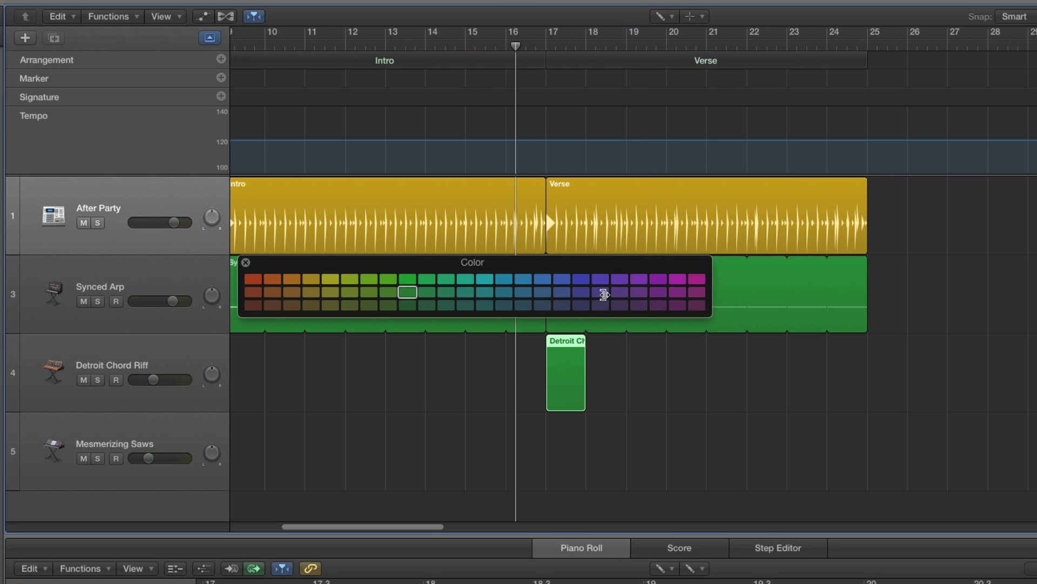
{"action": "left_click", "coordinate": [622, 278]}
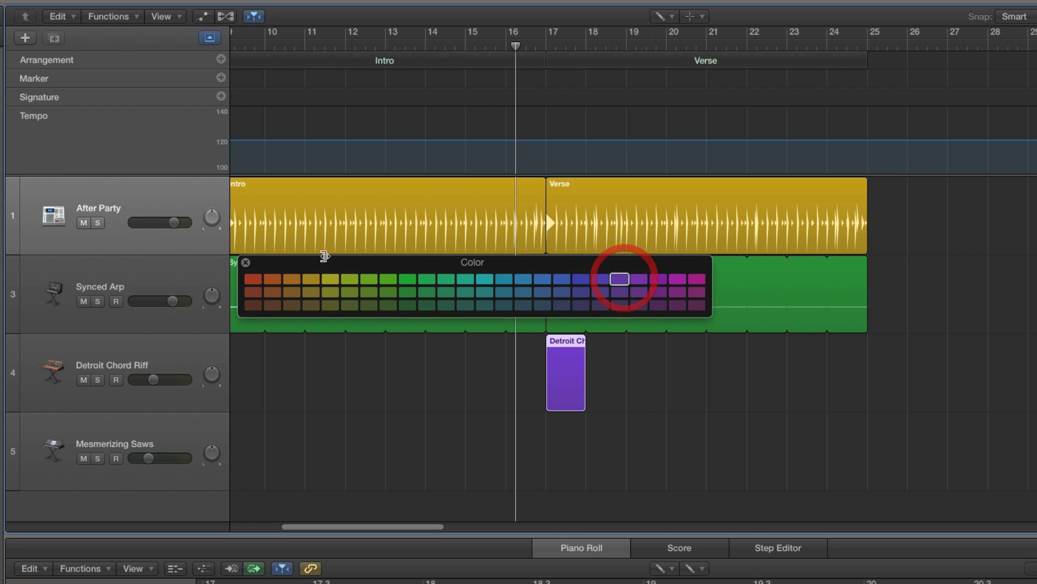
{"action": "left_click", "coordinate": [246, 262]}
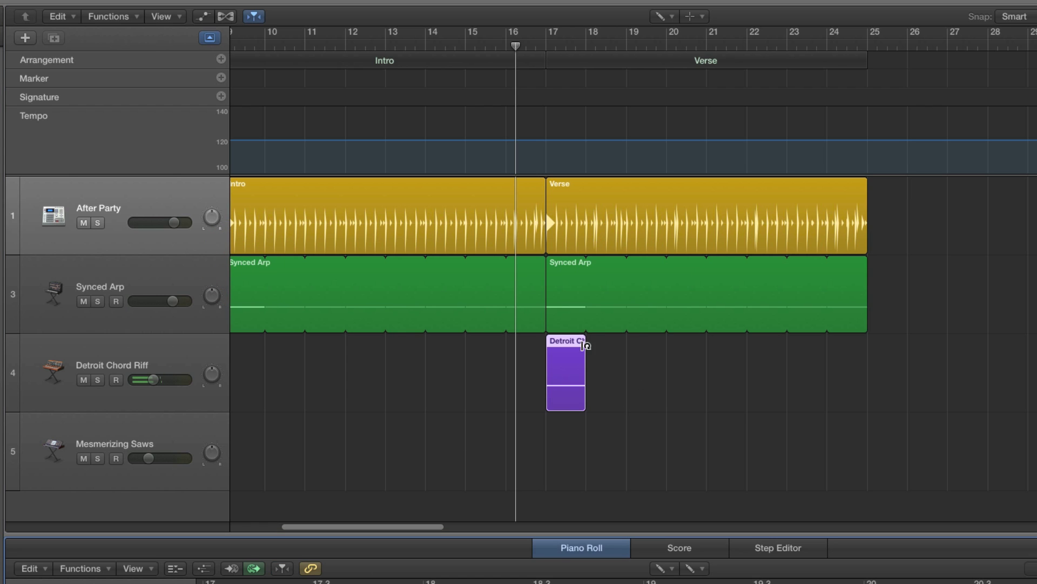
Loop the Detroit Chord Riff region to the end of the Verse at bar 25 and move the playhead to bar 9.
{"action": "left_click_drag", "start_coordinate": [583, 342], "coordinate": [864, 357]}
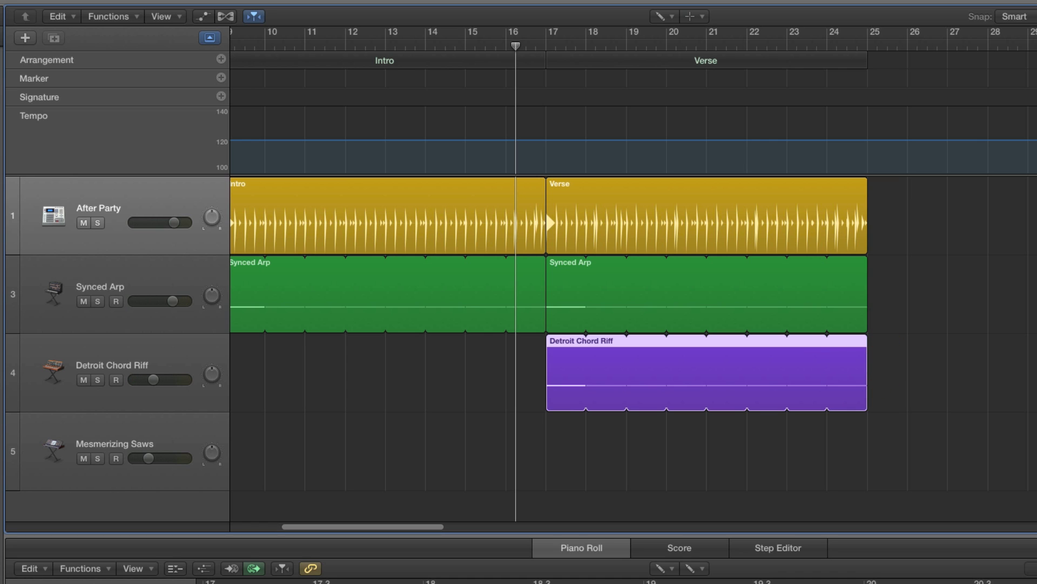
{"action": "left_click_drag", "start_coordinate": [516, 47], "coordinate": [244, 49]}
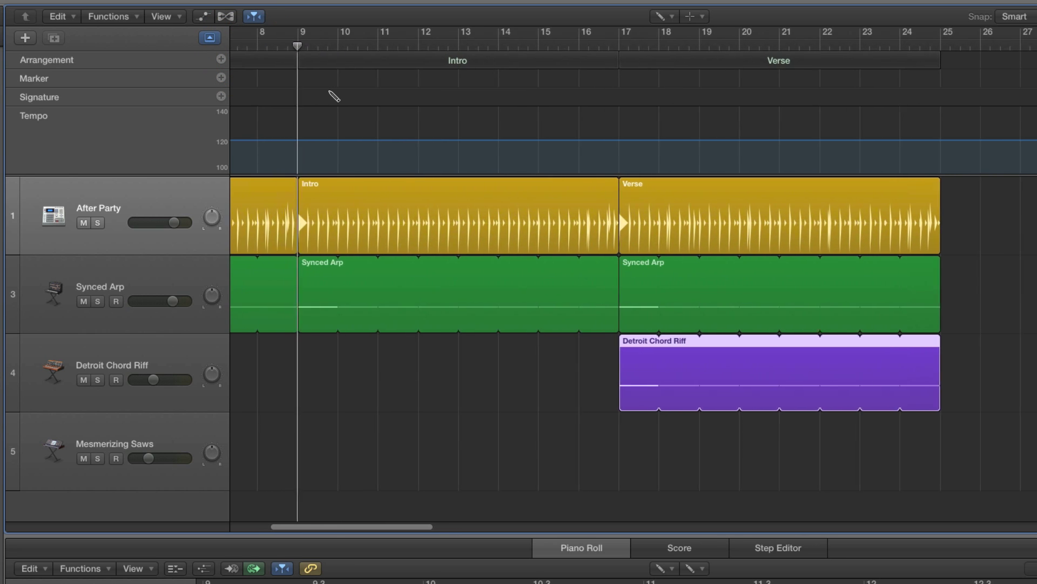
Play the copied Intro from bar 9 and jump the playback to the Verse at bar 17.
{"action": "key", "text": "space"}
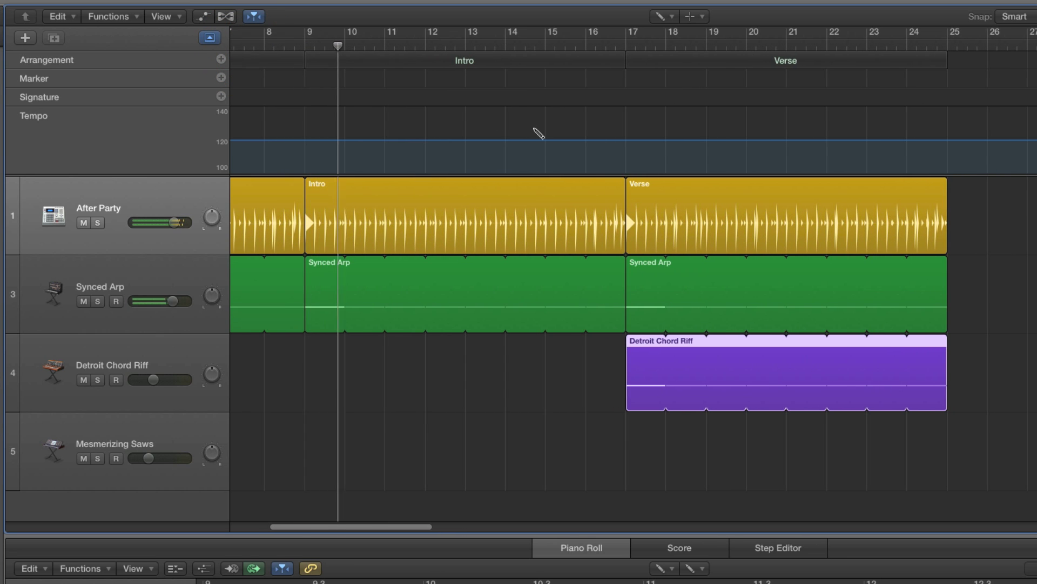
{"action": "left_click", "coordinate": [624, 48]}
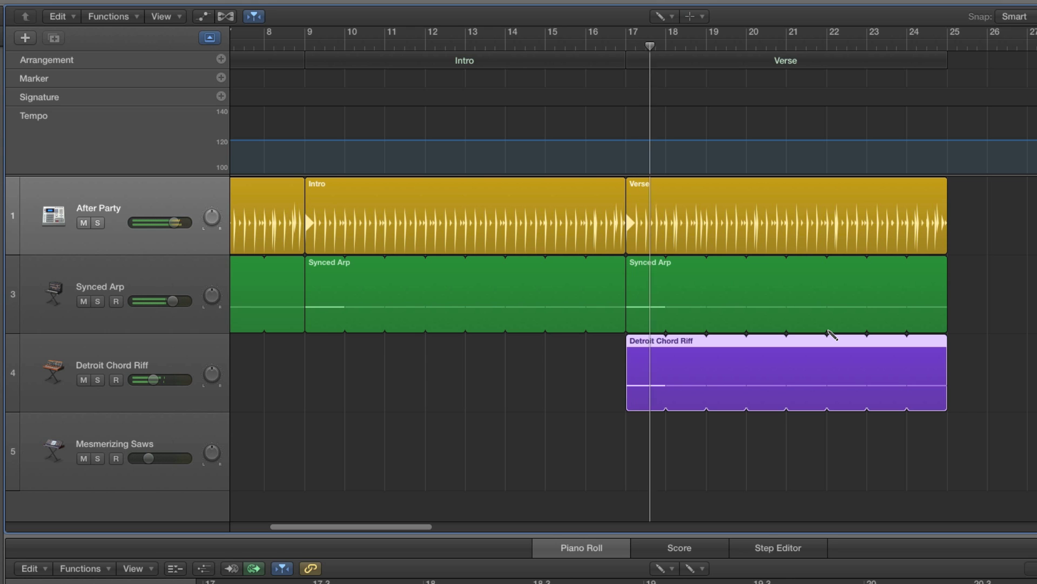
Switch to the Pointer Tool and copy the Verse arrangement section at bar 17 to bars 25, 33 and 41, selecting all four Verses.
{"action": "left_click", "coordinate": [663, 20]}
{"action": "left_click", "coordinate": [697, 34]}
{"action": "left_click", "coordinate": [682, 61]}
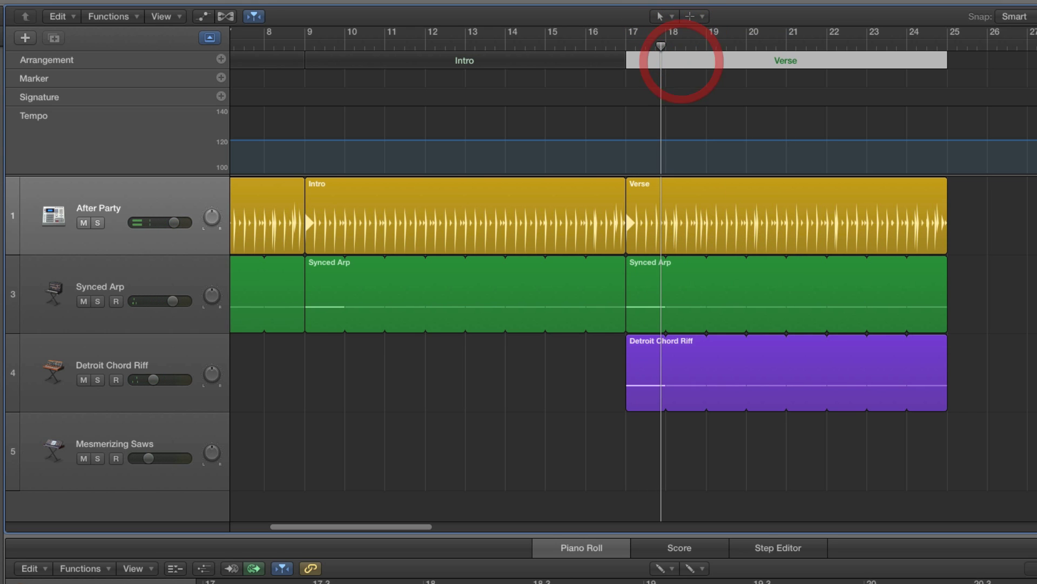
{"action": "key", "text": "super+Left"}
{"action": "key", "text": "super+Left"}
{"action": "key", "text": "super+Left"}
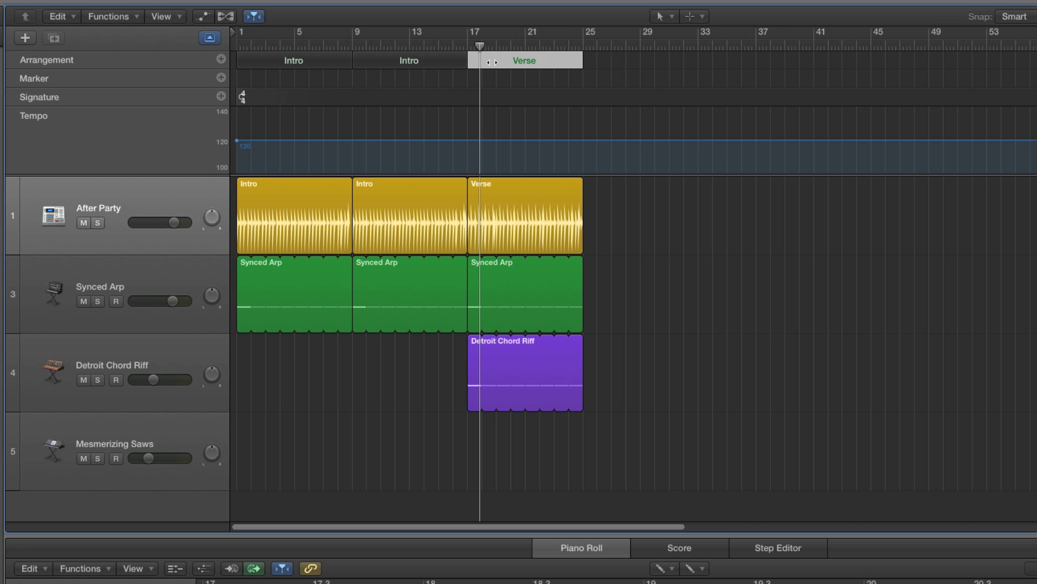
{"action": "left_click_drag", "start_coordinate": [492, 62], "coordinate": [724, 64]}
{"action": "left_click", "coordinate": [714, 60]}
{"action": "left_click_drag", "start_coordinate": [717, 60], "coordinate": [839, 61]}
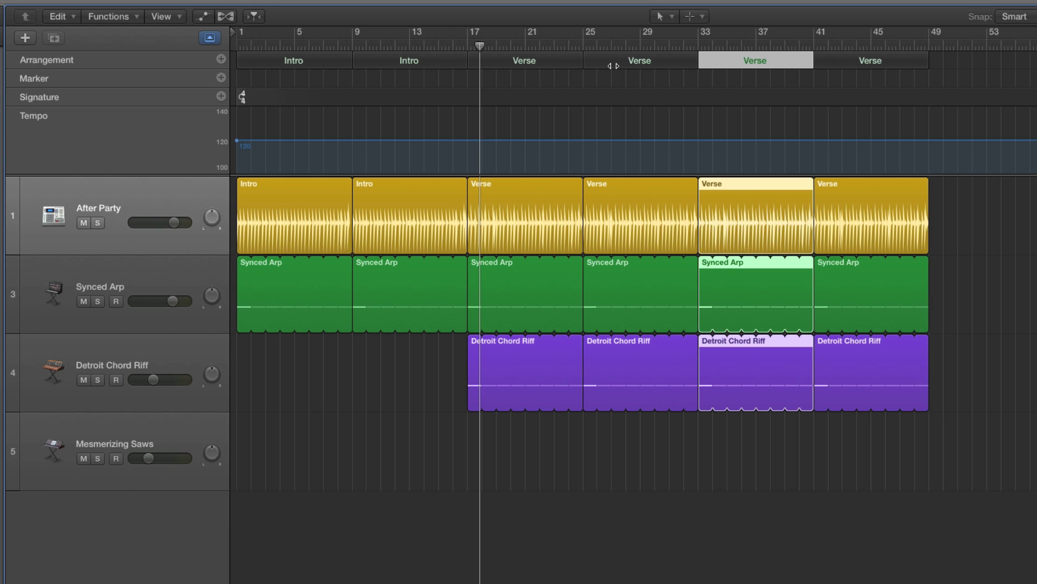
{"action": "mouse_move", "coordinate": [556, 62]}
{"action": "left_mouse_down"}
{"action": "mouse_move", "coordinate": [815, 62]}
{"action": "mouse_move", "coordinate": [886, 104]}
{"action": "left_mouse_up"}
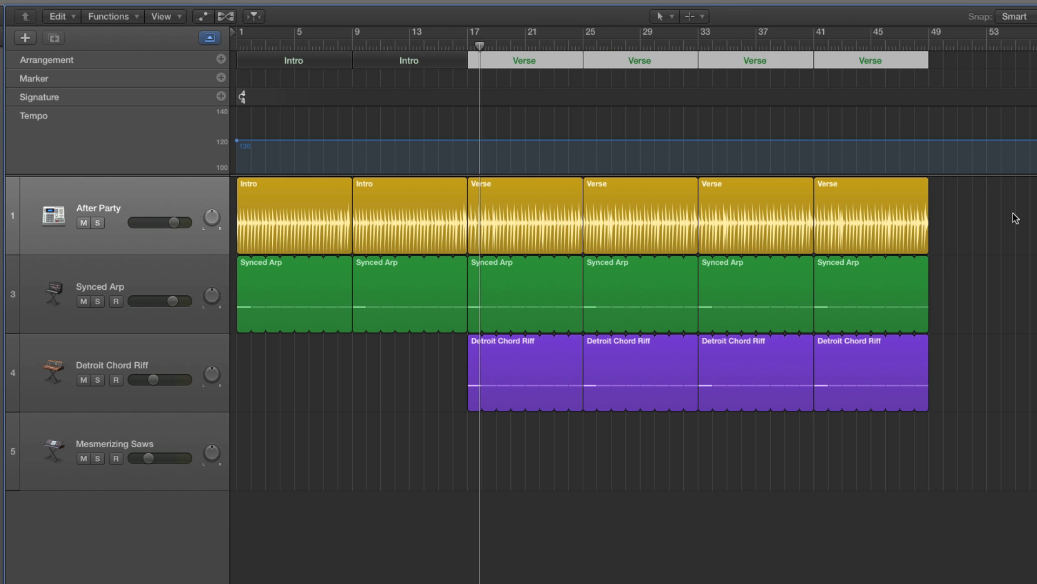
Copy only the last Verse arrangement section, at bar 41, to bar 49.
{"action": "scroll", "coordinate": [1016, 218], "scroll_direction": "right", "scroll_amount": 10}
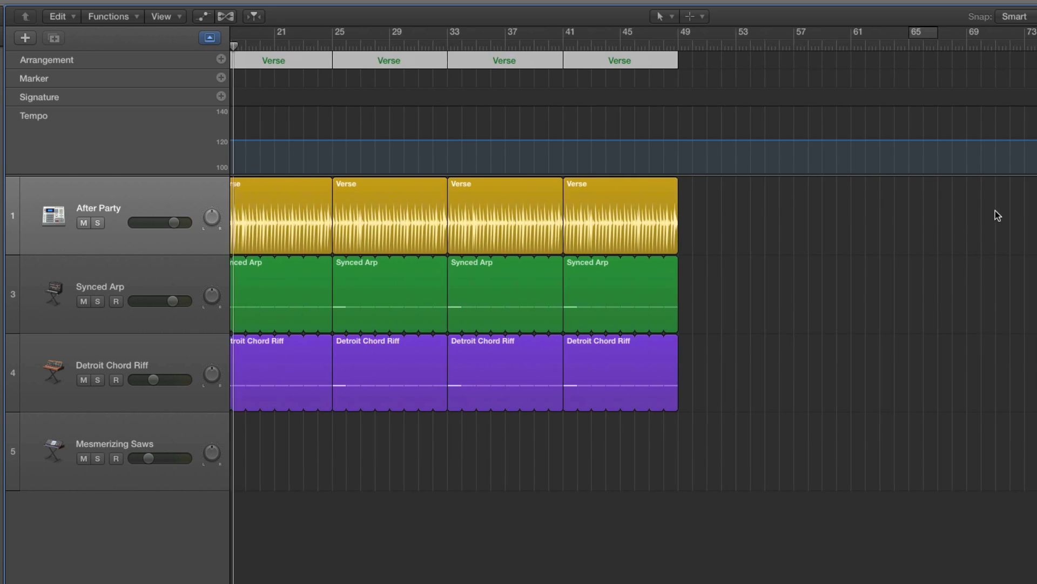
{"action": "left_click", "coordinate": [711, 208]}
{"action": "left_click", "coordinate": [548, 60]}
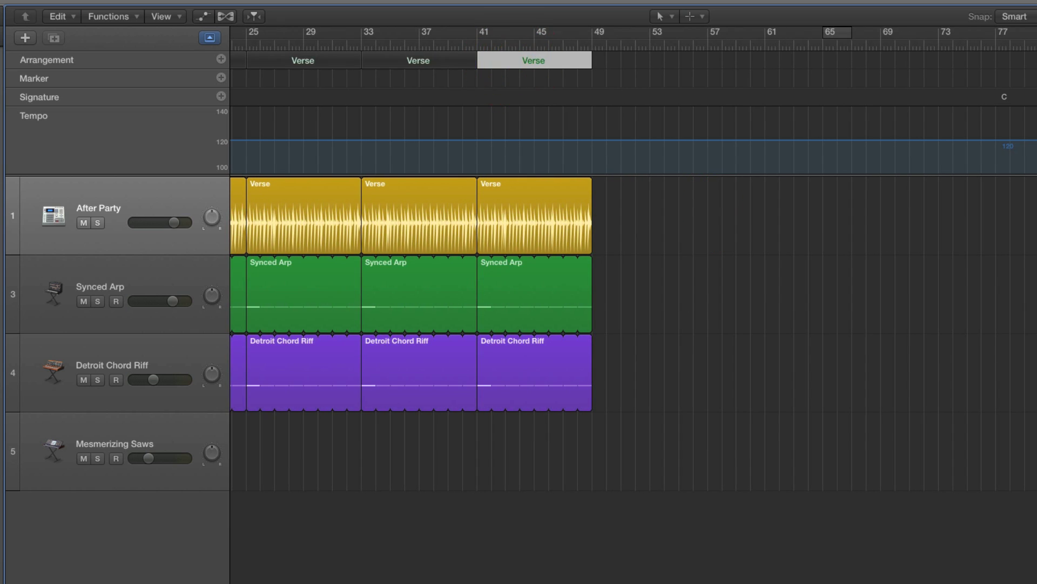
{"action": "key", "text": "super+Right"}
{"action": "key", "text": "super+Right"}
{"action": "scroll", "coordinate": [974, 212], "scroll_direction": "right", "scroll_amount": 5}
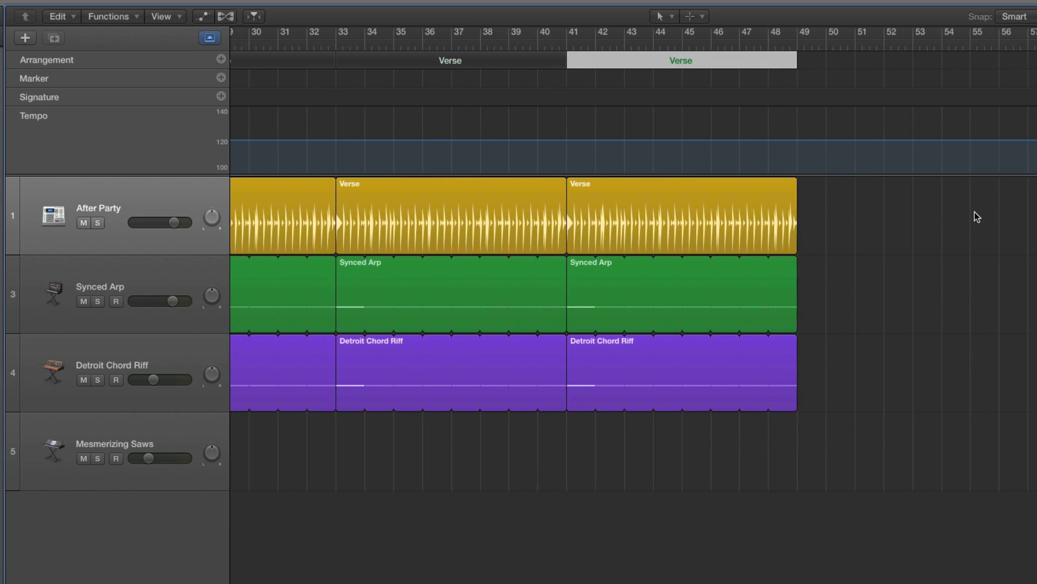
{"action": "scroll", "coordinate": [977, 216], "scroll_direction": "right", "scroll_amount": 5}
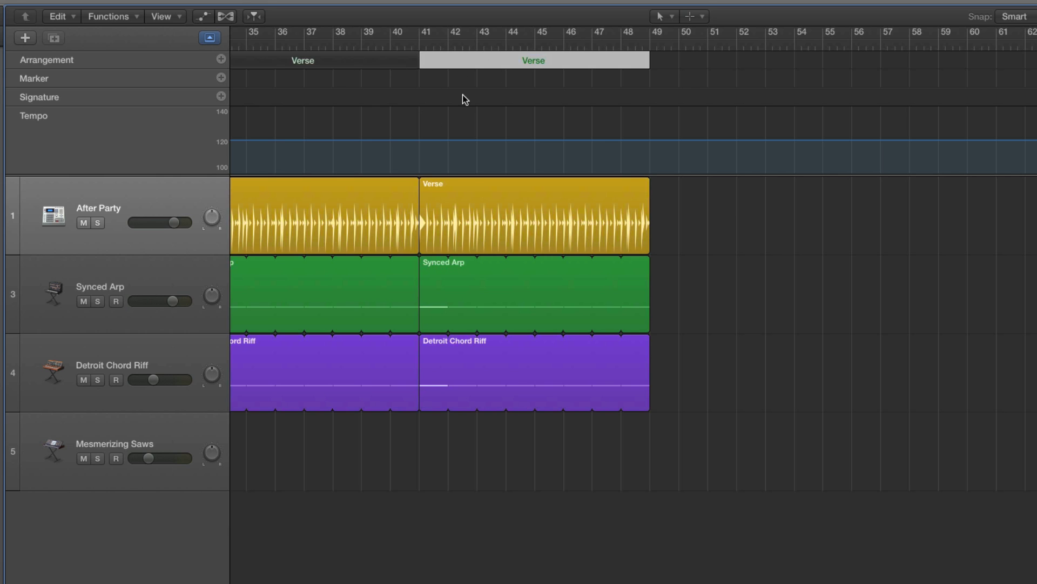
{"action": "left_click_drag", "start_coordinate": [452, 66], "coordinate": [696, 71]}
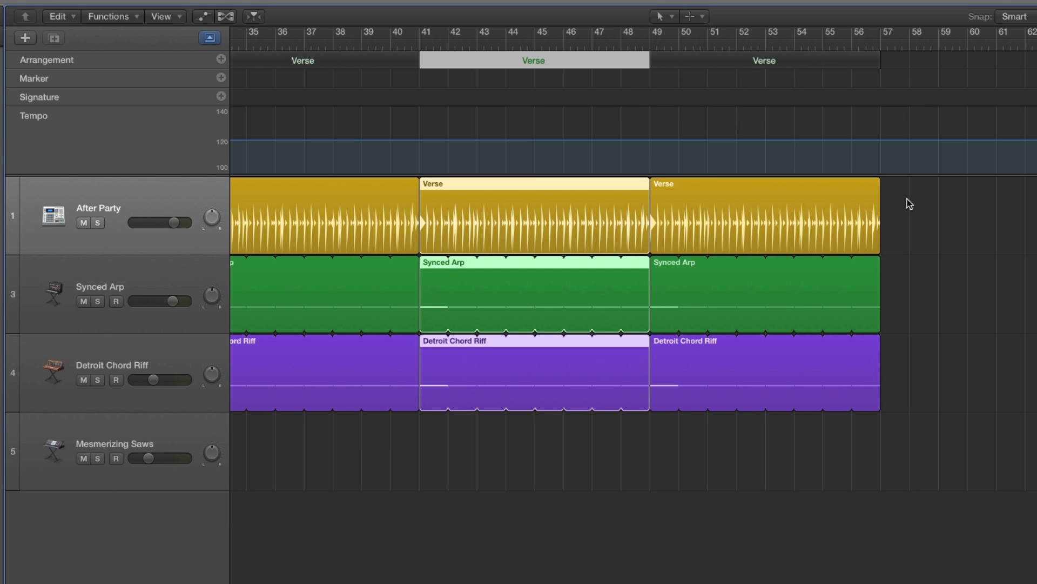
Delete the After Party drummer region in the Verse at bar 49 and change that arrangement section to Chorus.
{"action": "left_click_drag", "start_coordinate": [910, 212], "coordinate": [737, 380]}
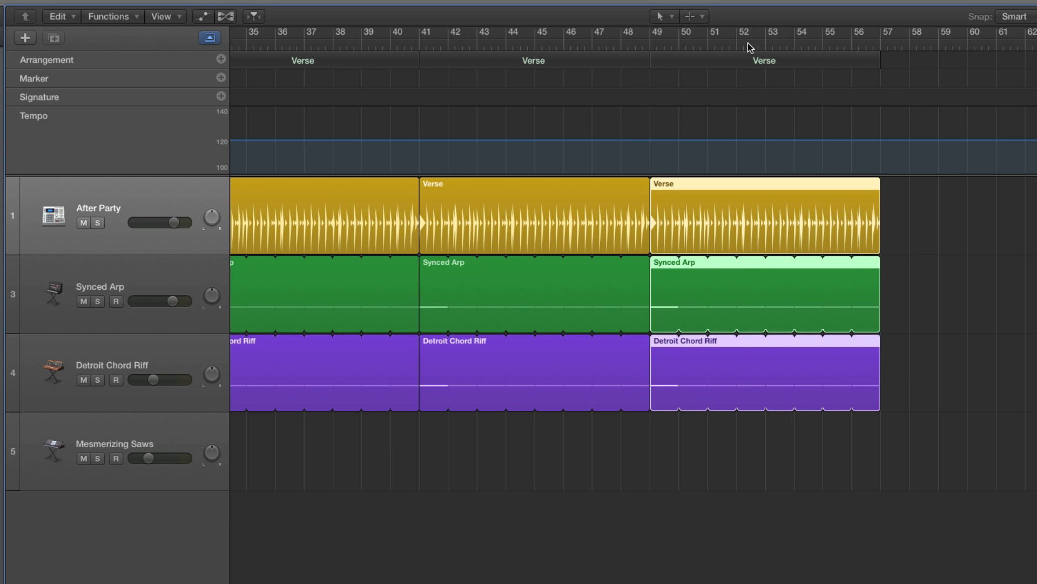
{"action": "left_click", "coordinate": [926, 225]}
{"action": "left_click", "coordinate": [841, 203]}
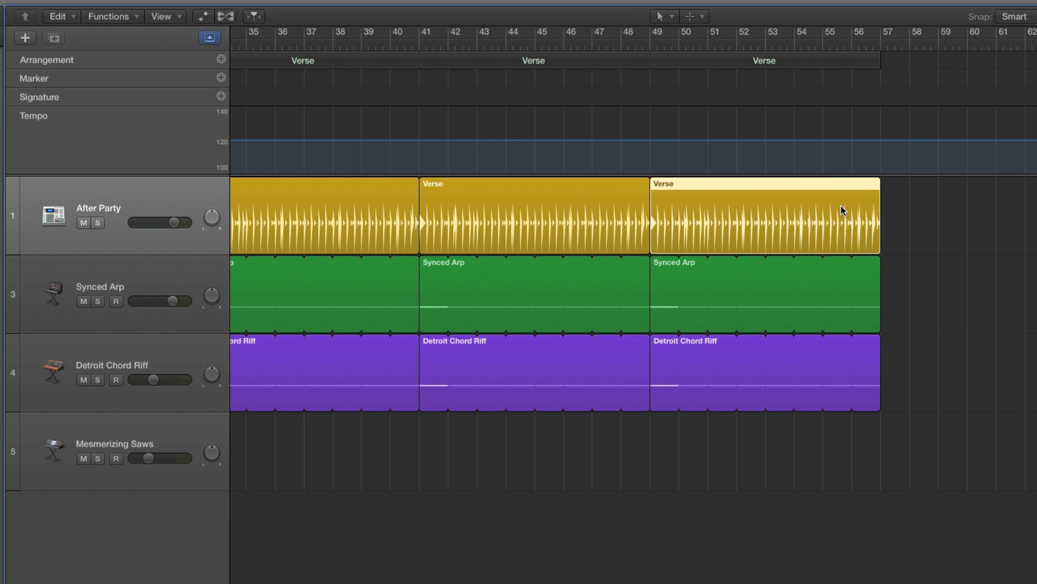
{"action": "key", "text": "Delete"}
{"action": "left_click", "coordinate": [756, 64]}
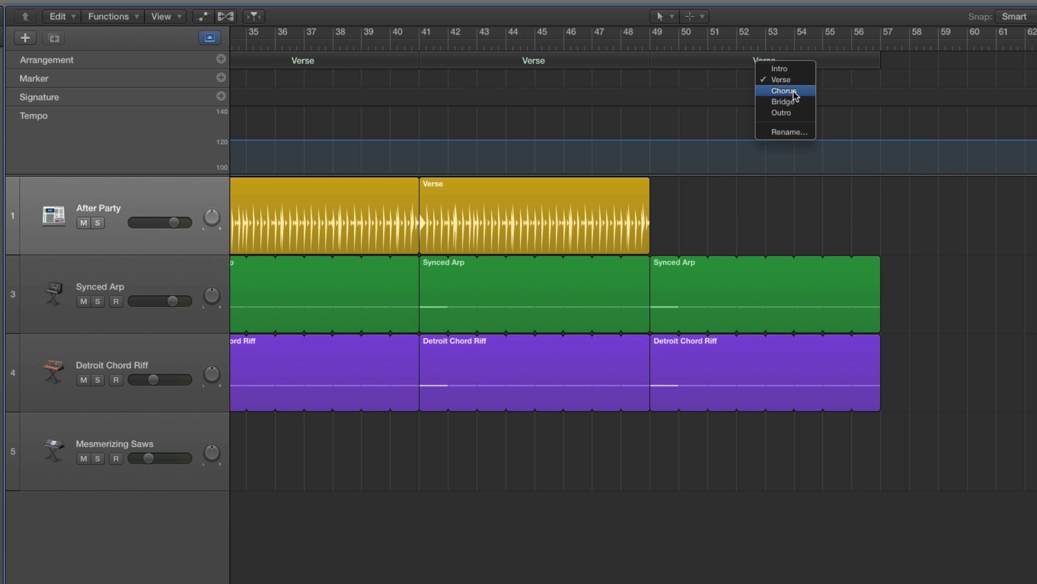
{"action": "left_click", "coordinate": [779, 90]}
Create a new drummer region with the Pencil Tool in the Chorus on the After Party track and play from bar 49.
{"action": "left_click", "coordinate": [667, 16]}
{"action": "left_click", "coordinate": [708, 51]}
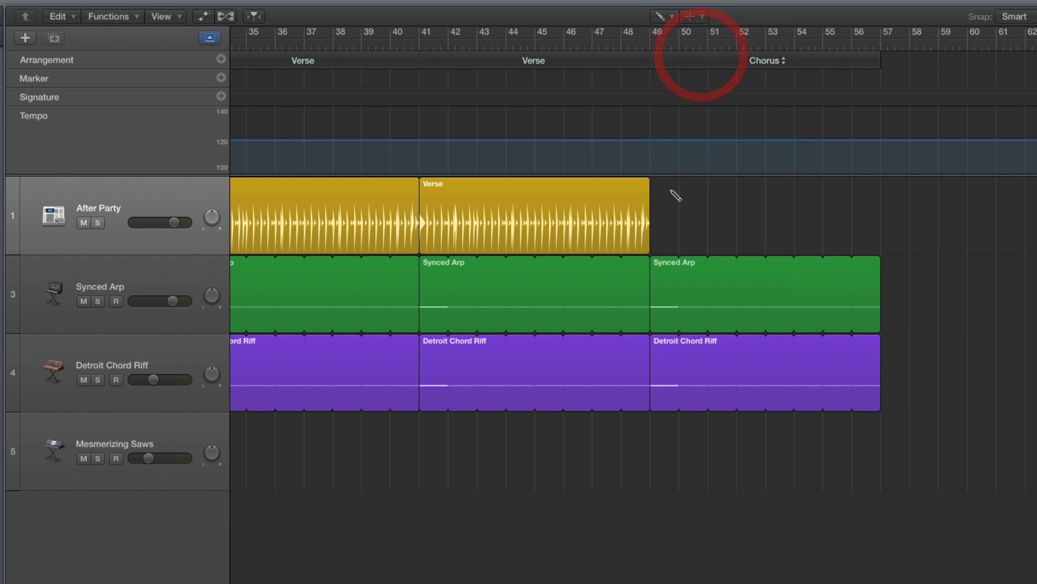
{"action": "left_click", "coordinate": [740, 232]}
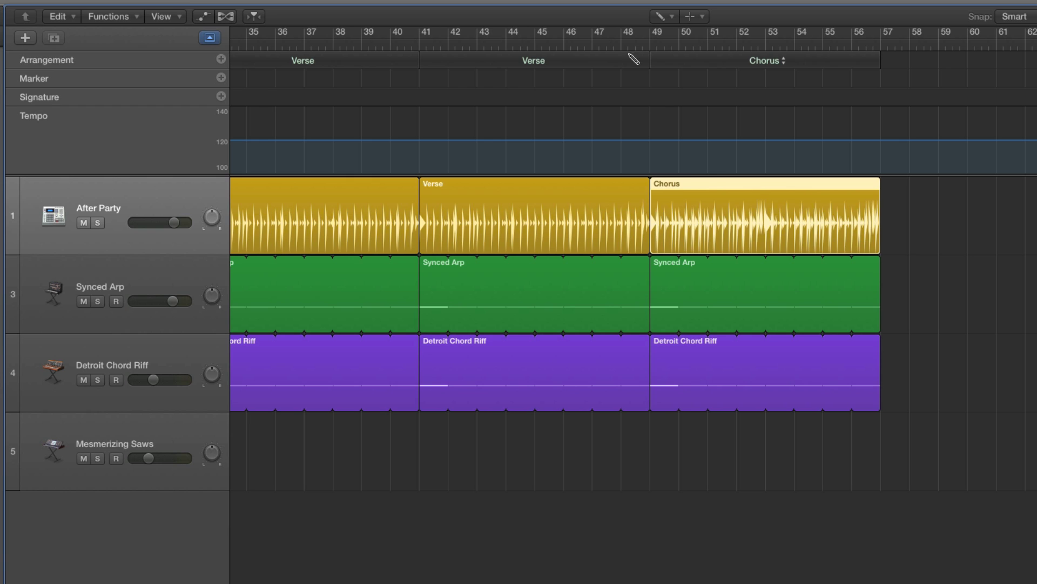
{"action": "left_click", "coordinate": [649, 43]}
{"action": "key", "text": "space"}
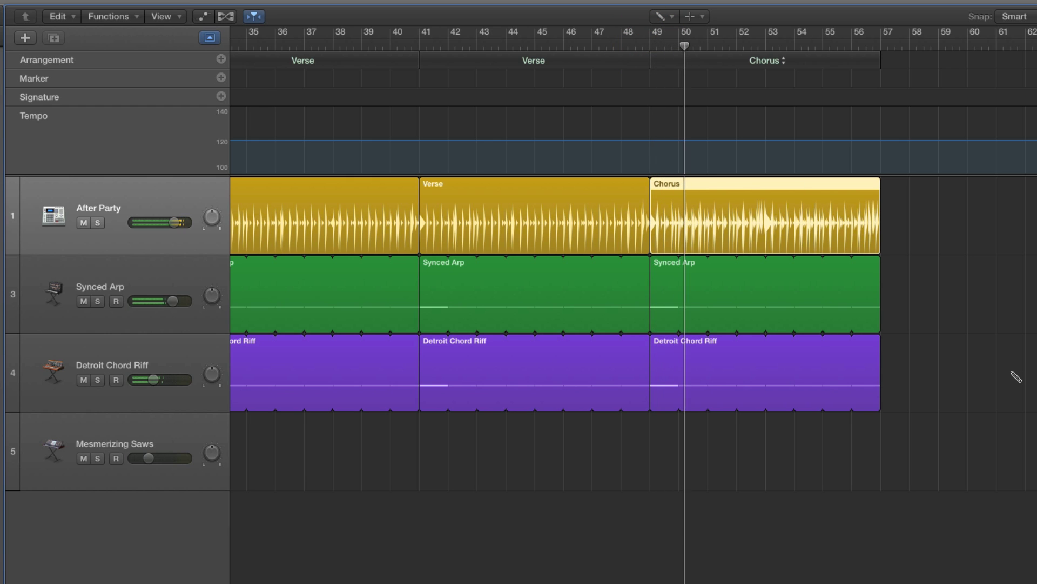
Create a one-bar MIDI region at bar 49 on the Mesmerizing Saws track and color it orange.
{"action": "left_click_drag", "start_coordinate": [691, 48], "coordinate": [637, 46]}
{"action": "double_click", "coordinate": [662, 432]}
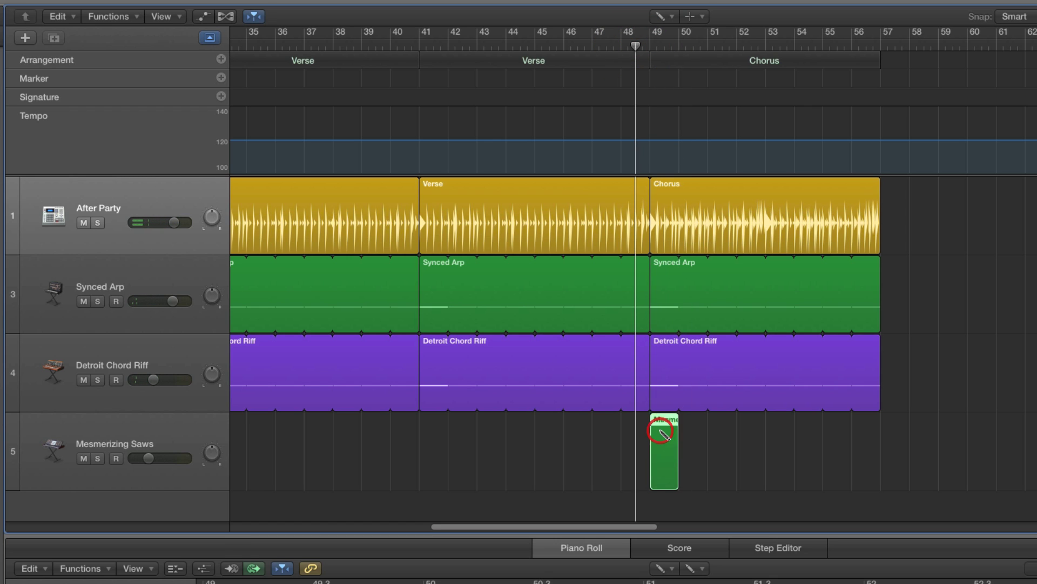
{"action": "key", "text": "alt+c"}
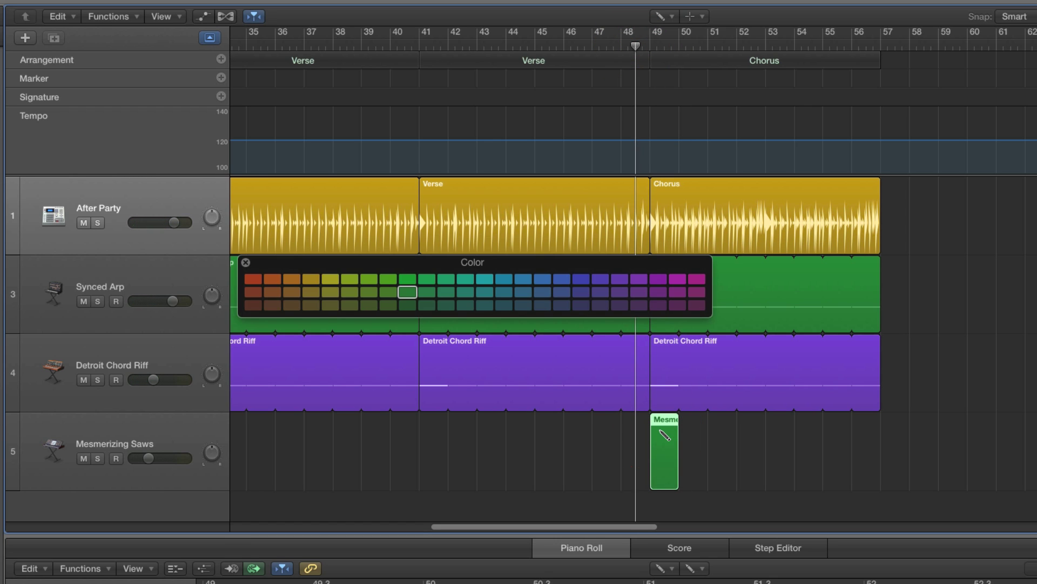
{"action": "left_click", "coordinate": [273, 279]}
{"action": "left_click", "coordinate": [246, 262]}
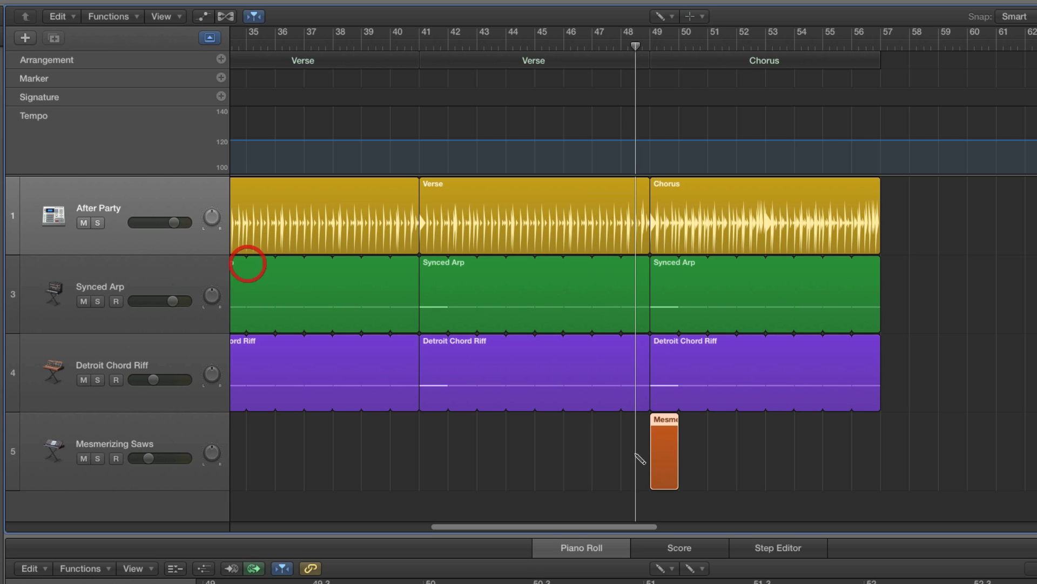
Loop the Mesmerizing Saws region to the end of the Chorus at bar 57 and add a note at its start.
{"action": "left_click_drag", "start_coordinate": [677, 425], "coordinate": [876, 447]}
{"action": "left_click", "coordinate": [212, 582]}
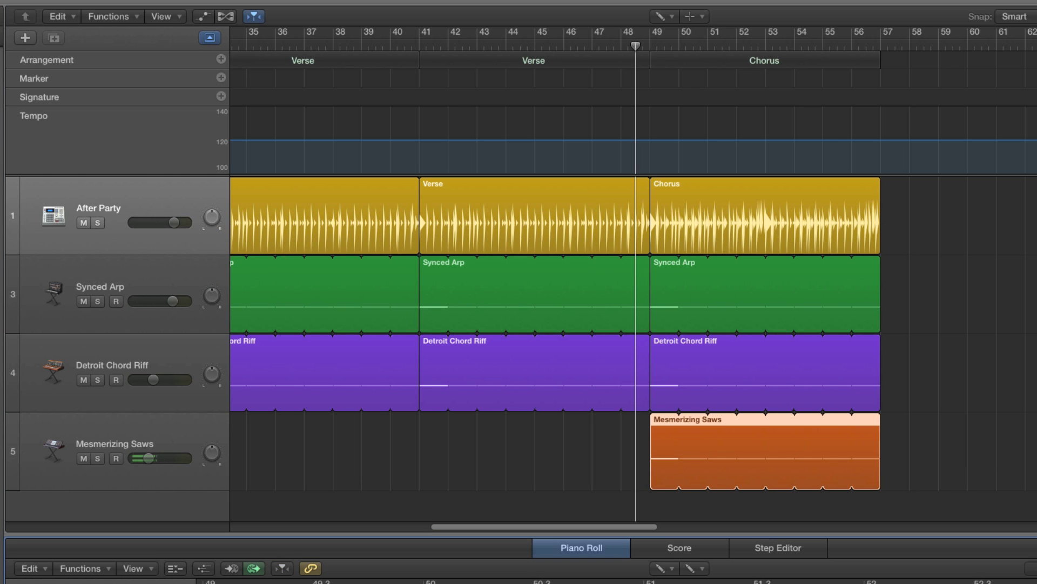
Switch to the Pointer Tool, reapply Chorus as the section type at bar 49 and select the Chorus drummer region.
{"action": "left_click", "coordinate": [661, 17]}
{"action": "left_click", "coordinate": [730, 31]}
{"action": "left_click", "coordinate": [760, 64]}
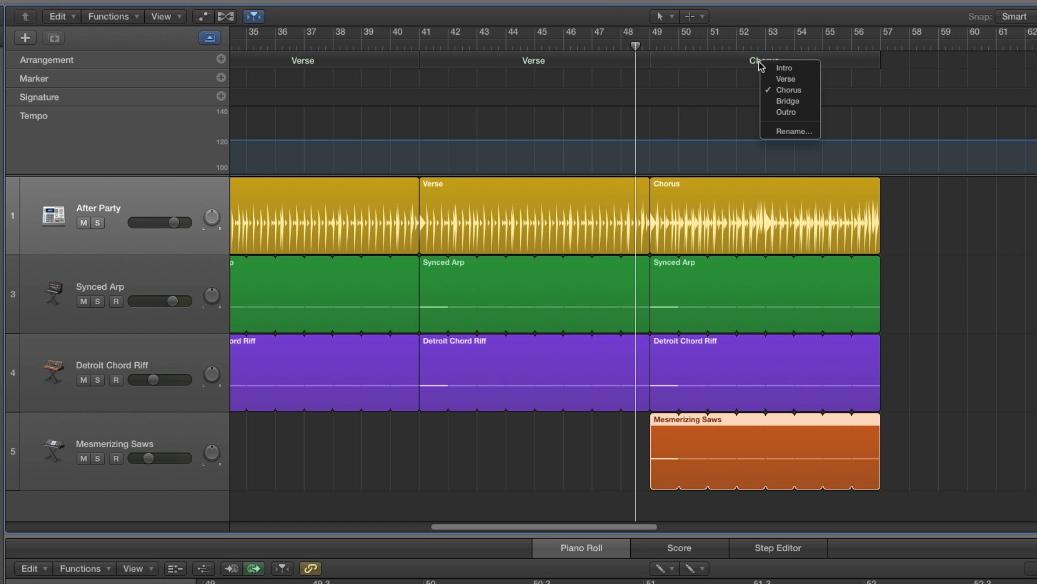
{"action": "left_click", "coordinate": [787, 90]}
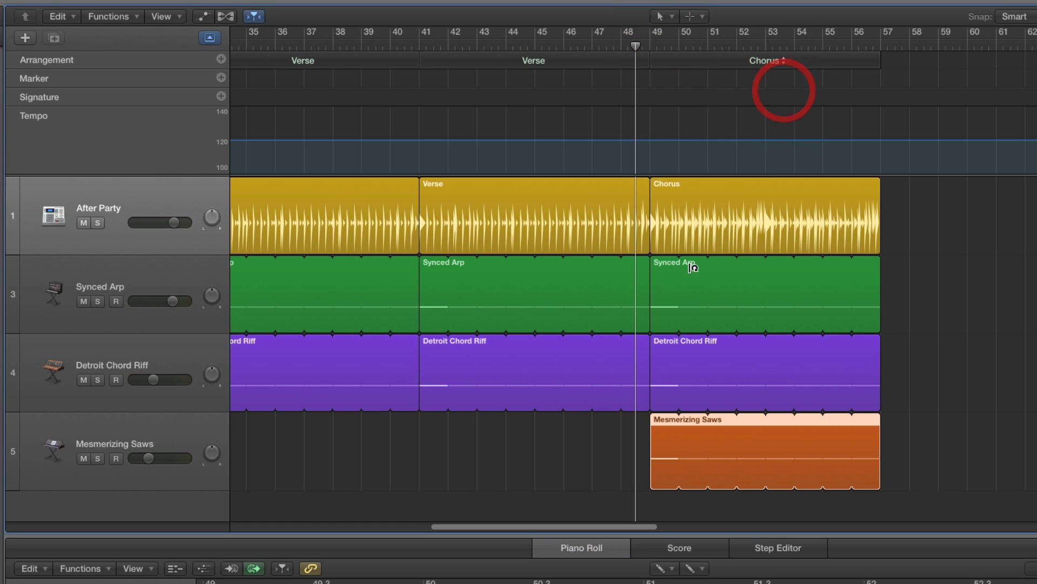
{"action": "left_click", "coordinate": [703, 209]}
Move the playhead to bar 49, play the start of the Chorus and stop playback.
{"action": "left_click_drag", "start_coordinate": [638, 46], "coordinate": [650, 46]}
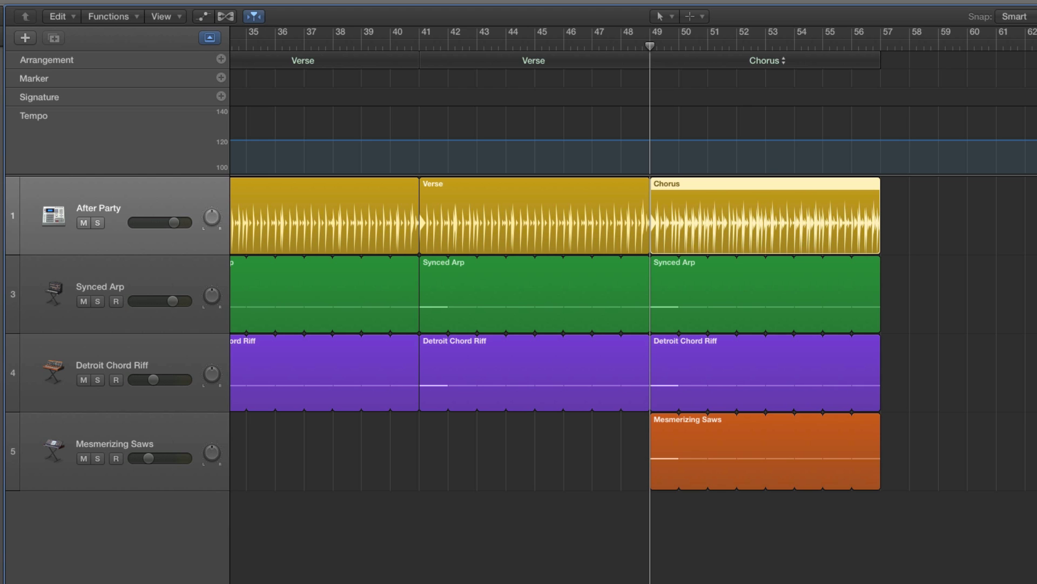
{"action": "key", "text": "space"}
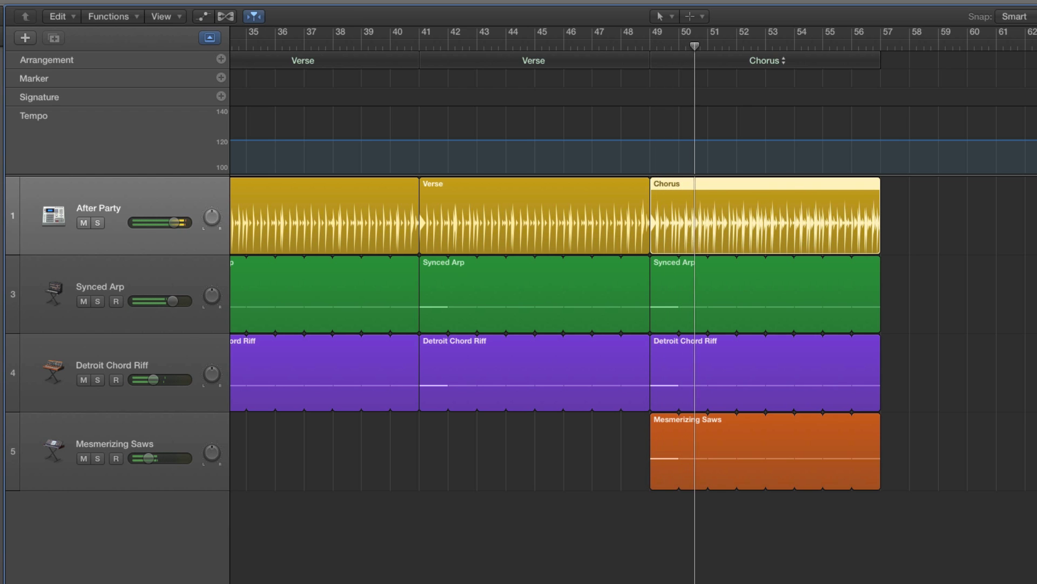
{"action": "key", "text": "space"}
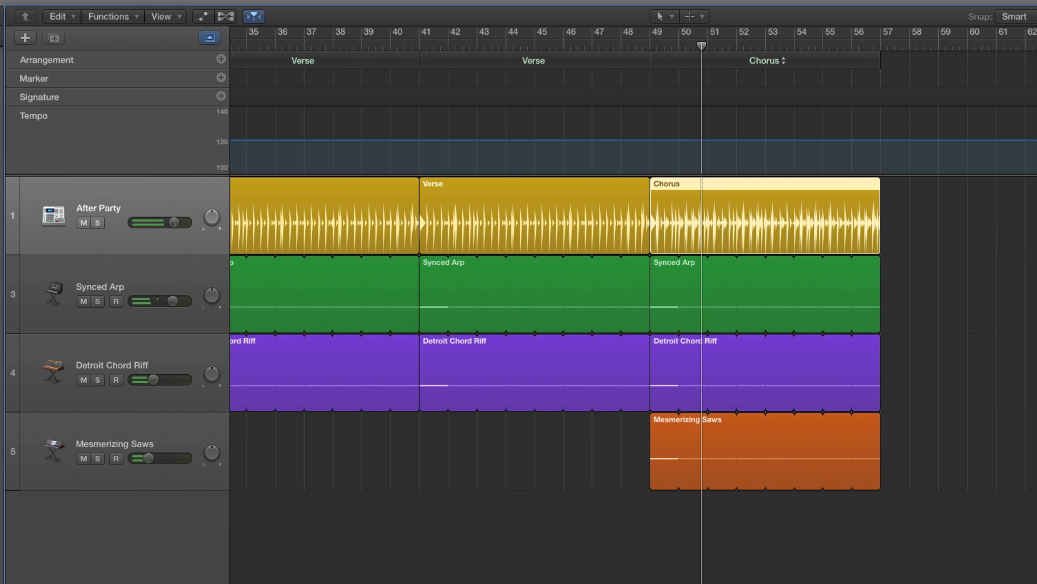
Copy the Intro arrangement section at bar 9 to bar 57, directly after the Chorus.
{"action": "key", "text": "super+Left"}
{"action": "key", "text": "super+Left"}
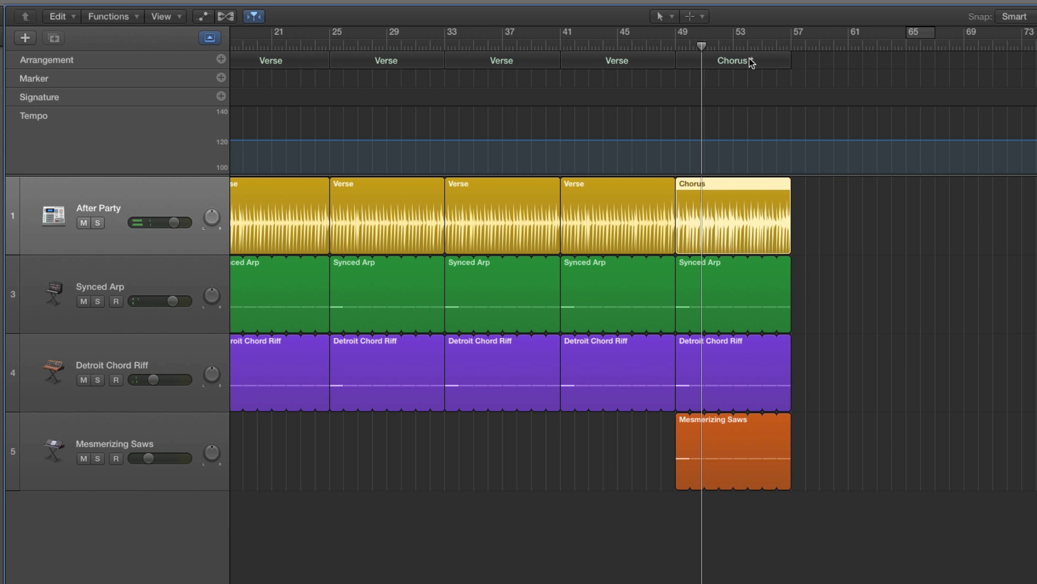
{"action": "left_click", "coordinate": [705, 63]}
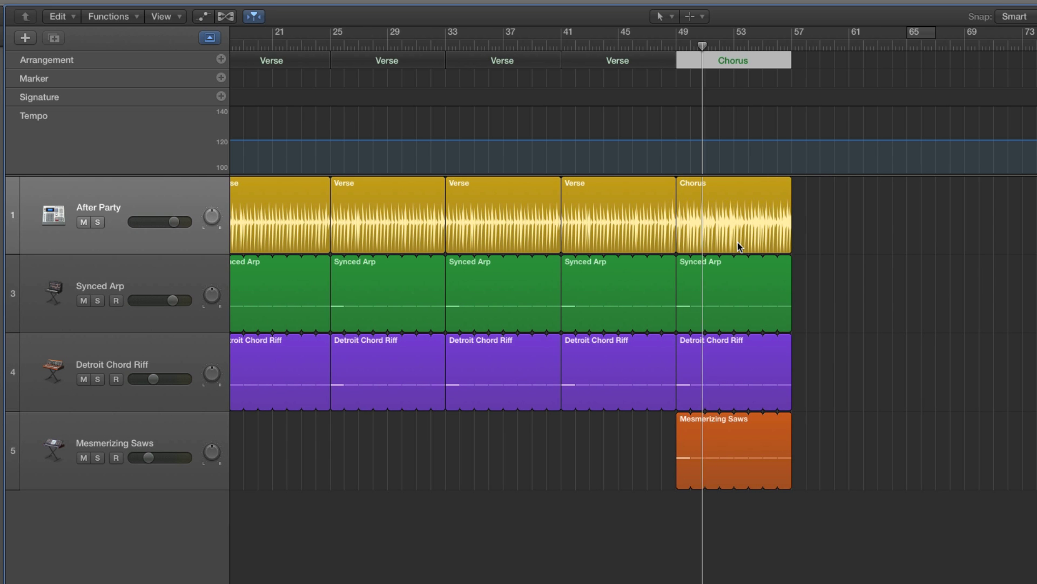
{"action": "scroll", "coordinate": [848, 249], "scroll_direction": "left", "scroll_amount": 5}
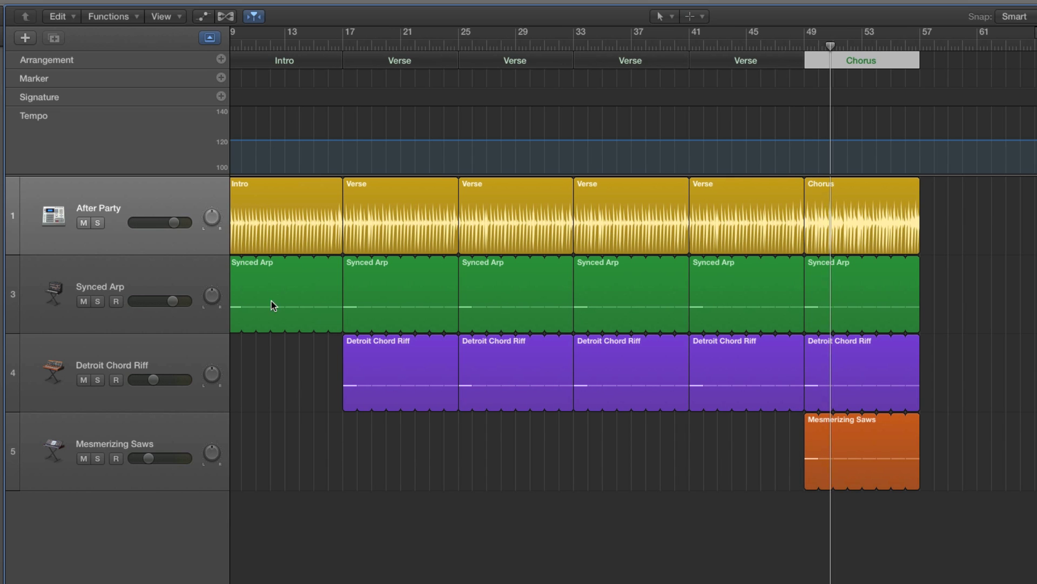
{"action": "scroll", "coordinate": [254, 60], "scroll_direction": "left", "scroll_amount": 1}
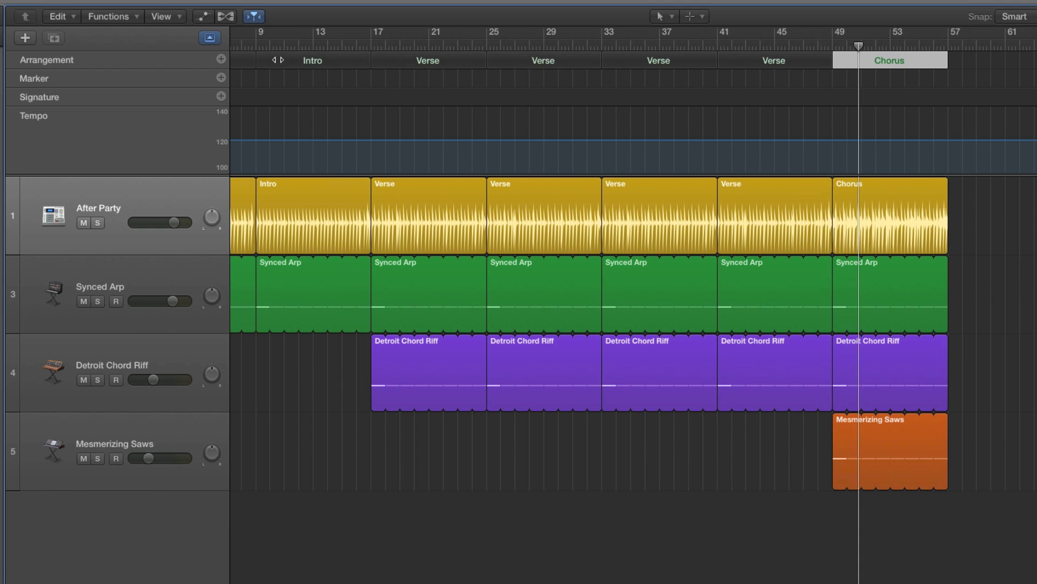
{"action": "left_click", "coordinate": [278, 60]}
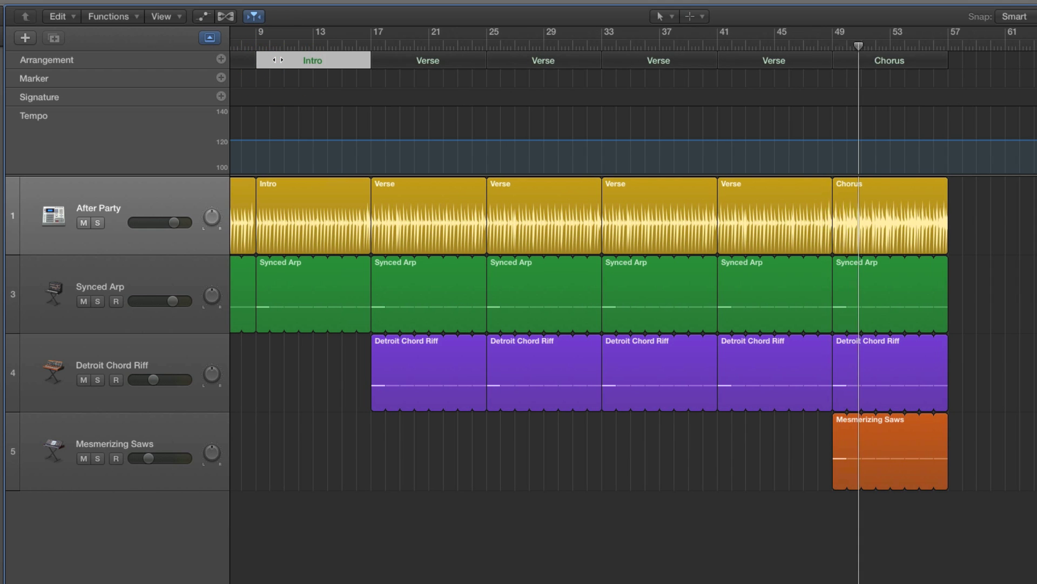
{"action": "left_click_drag", "start_coordinate": [279, 60], "coordinate": [969, 81]}
{"action": "scroll", "coordinate": [1018, 264], "scroll_direction": "right", "scroll_amount": 5}
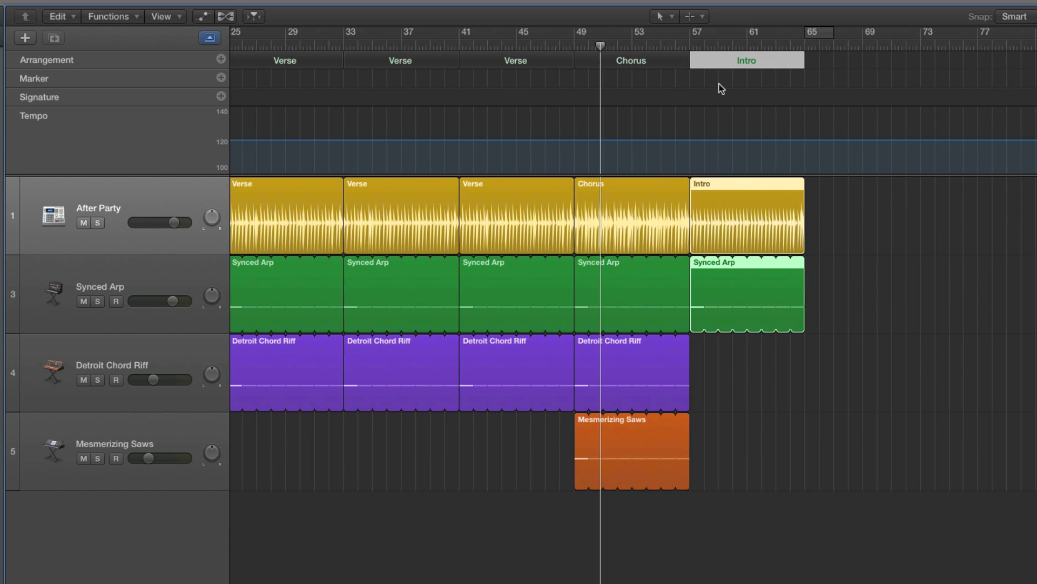
Delete the After Party region from the copied Intro section at bar 57 and change the section type to Bridge.
{"action": "key", "text": "super+Right"}
{"action": "key", "text": "super+Right"}
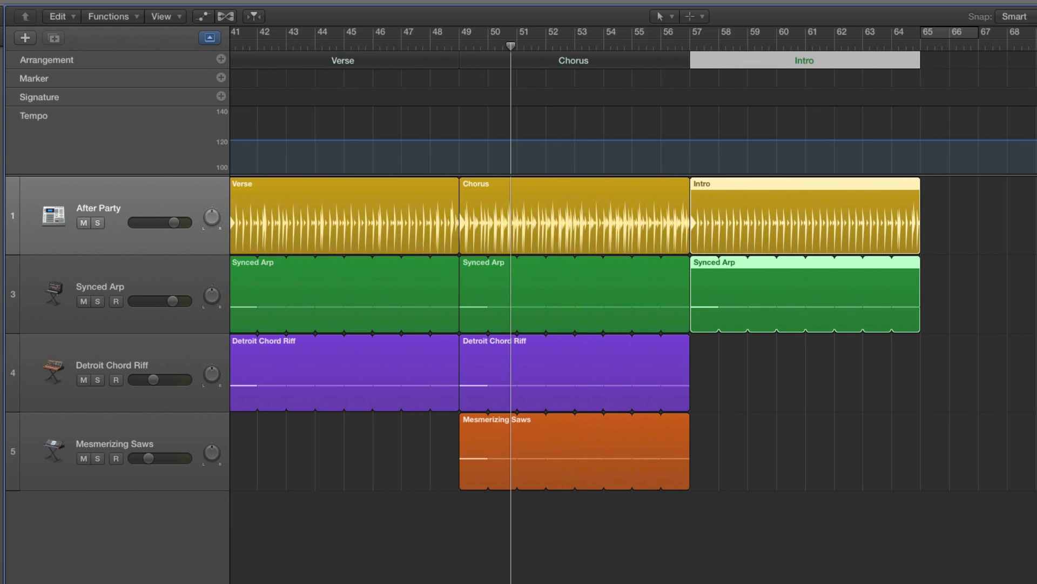
{"action": "scroll", "coordinate": [898, 264], "scroll_direction": "right", "scroll_amount": 3}
{"action": "left_click", "coordinate": [891, 257]}
{"action": "left_click", "coordinate": [718, 208]}
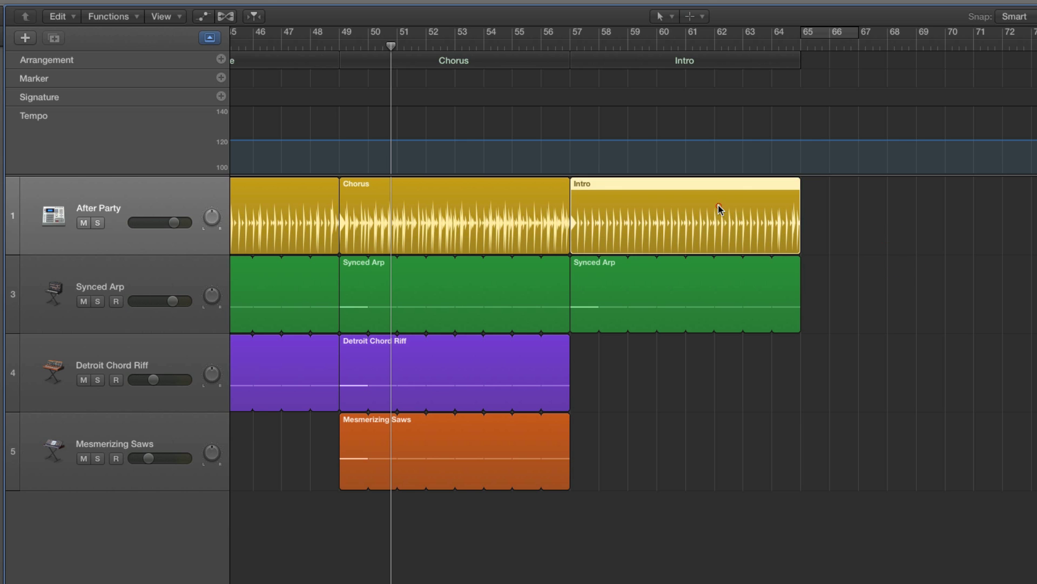
{"action": "key", "text": "Delete"}
{"action": "left_click", "coordinate": [684, 65]}
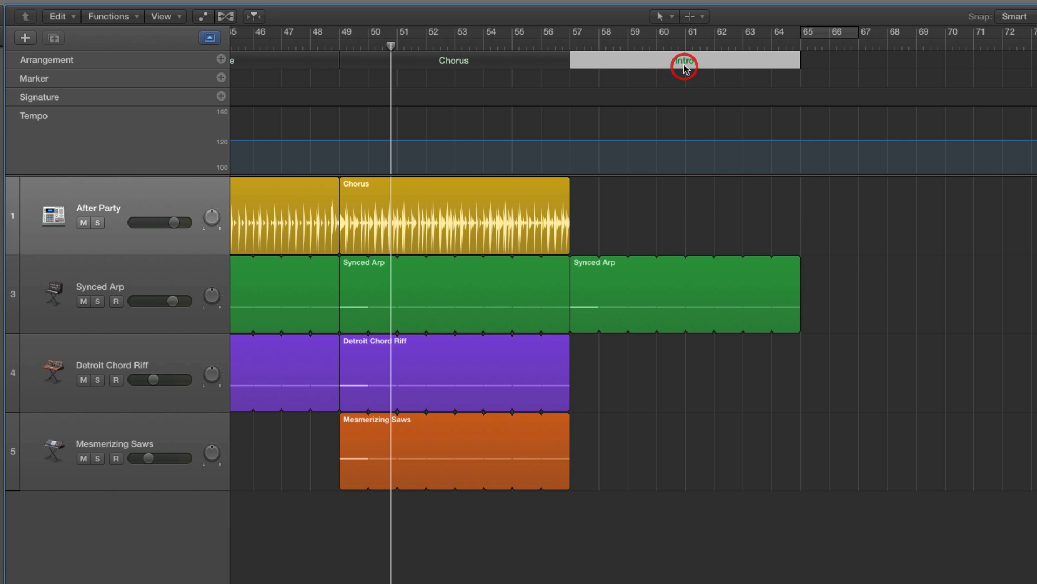
{"action": "left_click", "coordinate": [720, 103]}
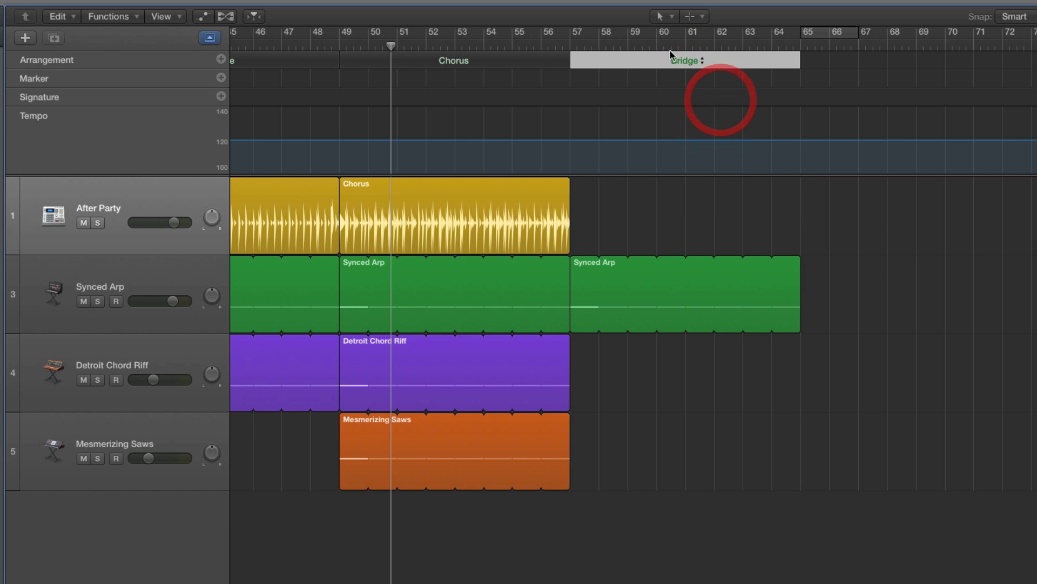
Add a drummer region across the Bridge on the After Party track with the Pencil Tool and play from bar 56.
{"action": "left_click", "coordinate": [660, 16]}
{"action": "left_click", "coordinate": [692, 50]}
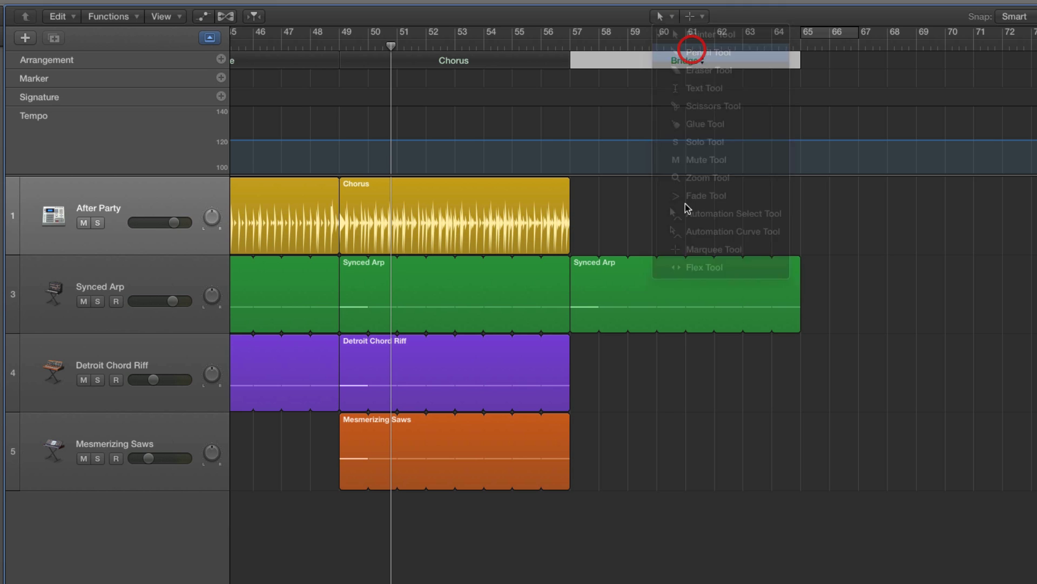
{"action": "left_click", "coordinate": [586, 196]}
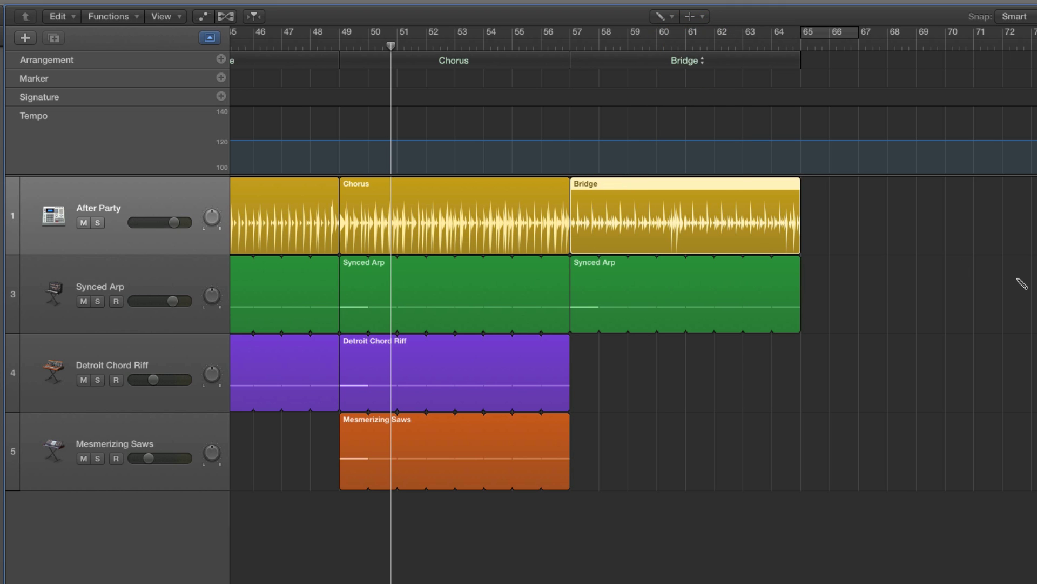
{"action": "left_click", "coordinate": [541, 41]}
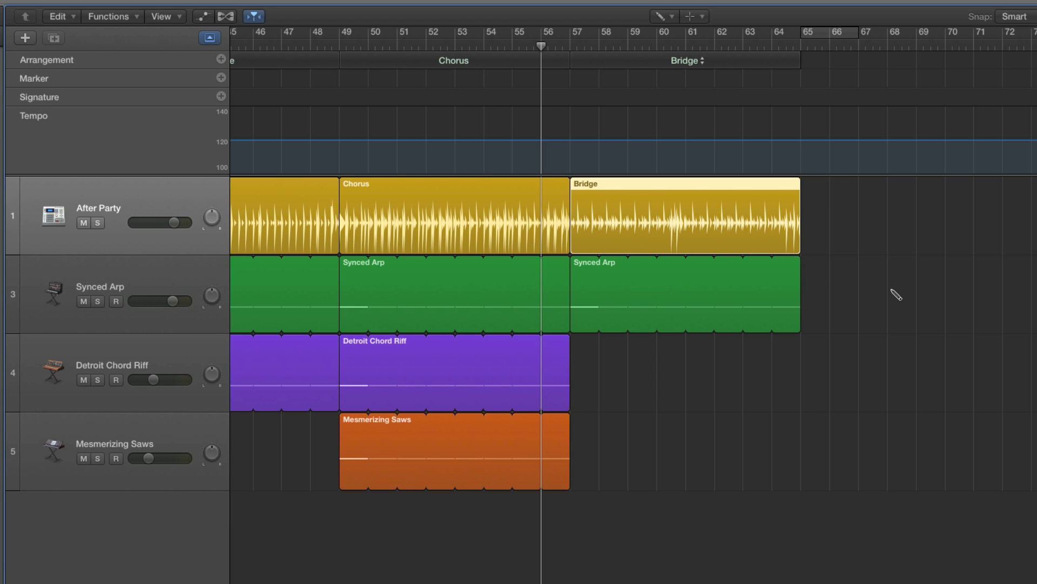
{"action": "key", "text": "space"}
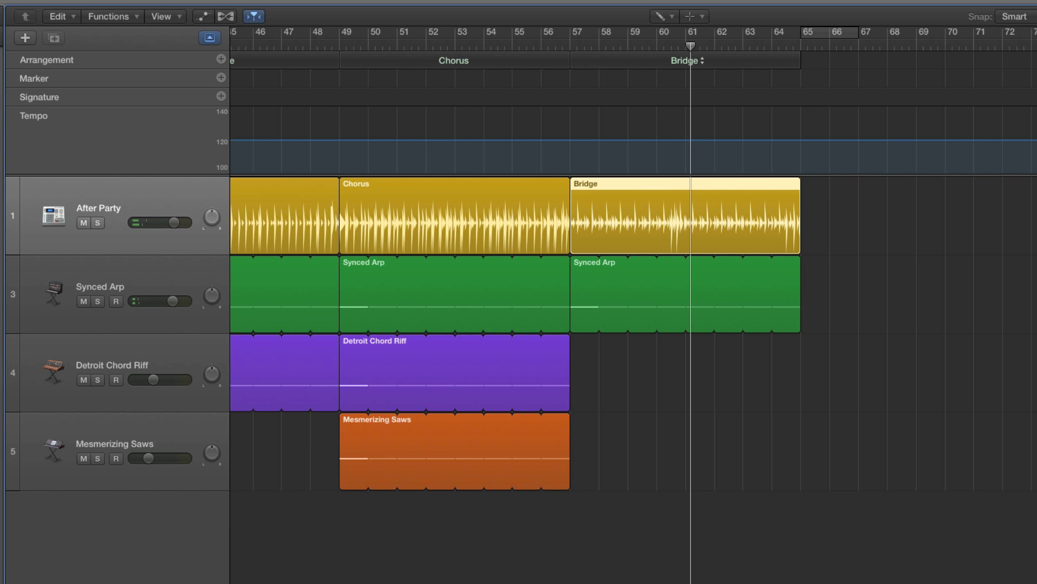
Switch to the Pointer Tool and copy the Verse arrangement section at bar 41 to bar 65, directly after the Bridge.
{"action": "key", "text": "super+Left"}
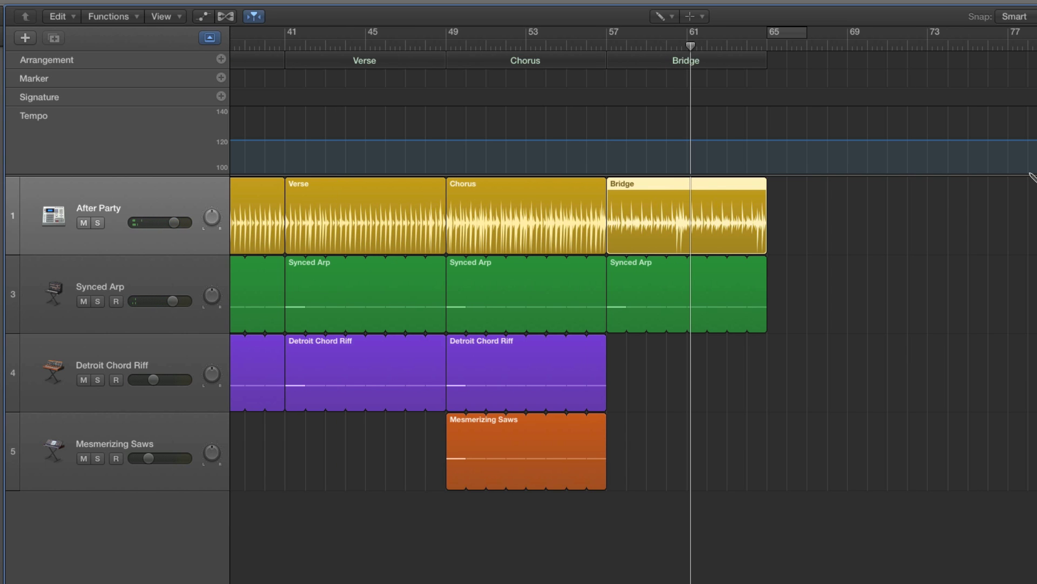
{"action": "left_click", "coordinate": [664, 19]}
{"action": "left_click", "coordinate": [670, 35]}
{"action": "left_click_drag", "start_coordinate": [633, 63], "coordinate": [785, 63]}
{"action": "key", "text": "super+z"}
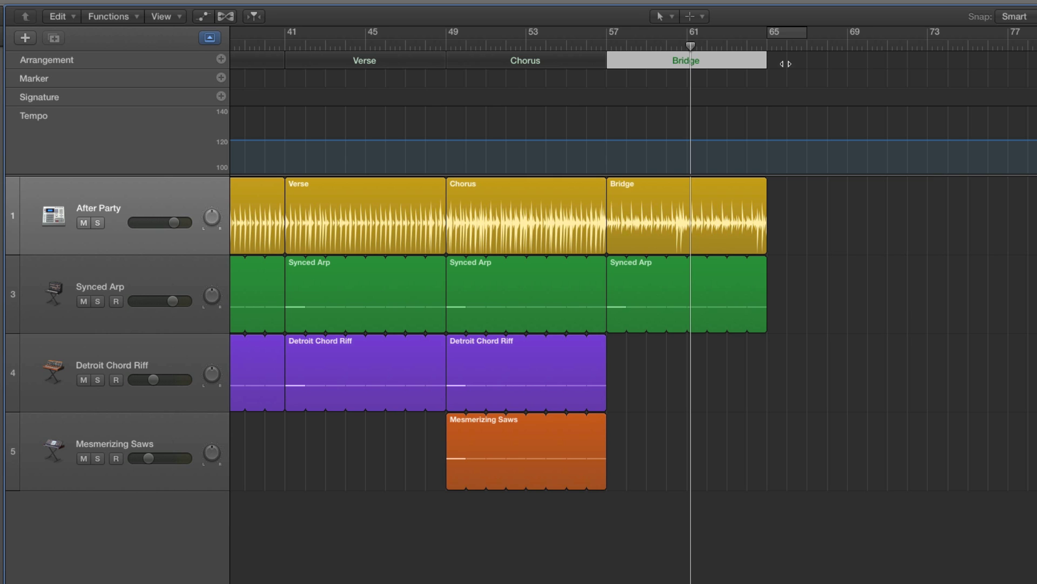
{"action": "left_click", "coordinate": [317, 63]}
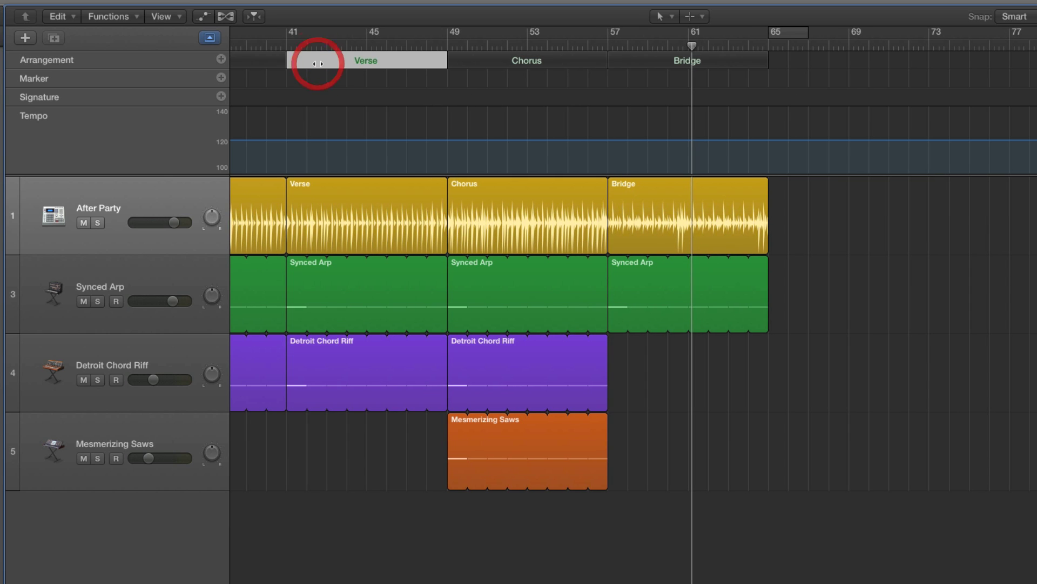
{"action": "scroll", "coordinate": [317, 64], "scroll_direction": "up", "scroll_amount": 1}
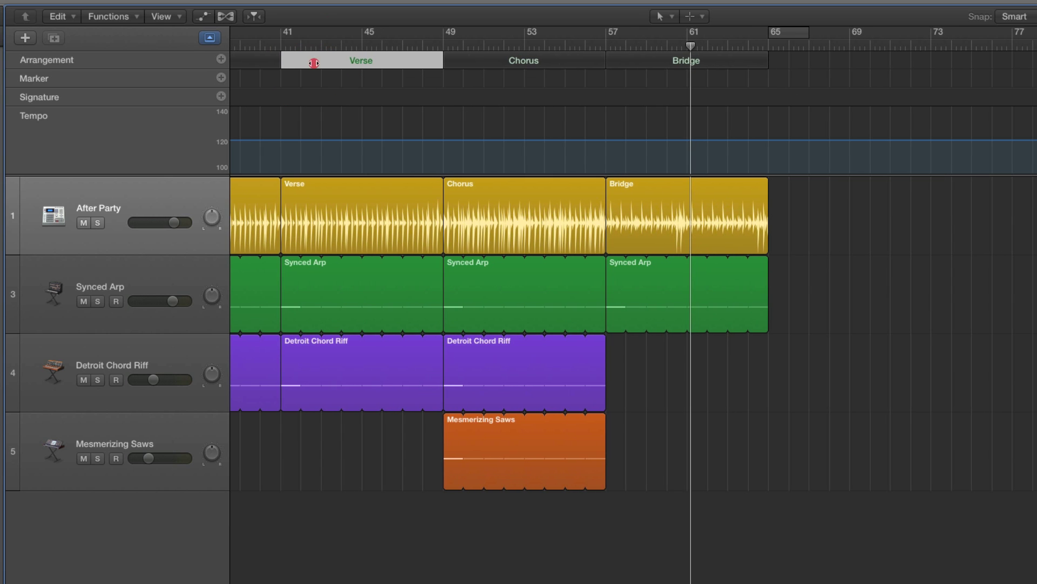
{"action": "left_click_drag", "start_coordinate": [314, 63], "coordinate": [788, 80]}
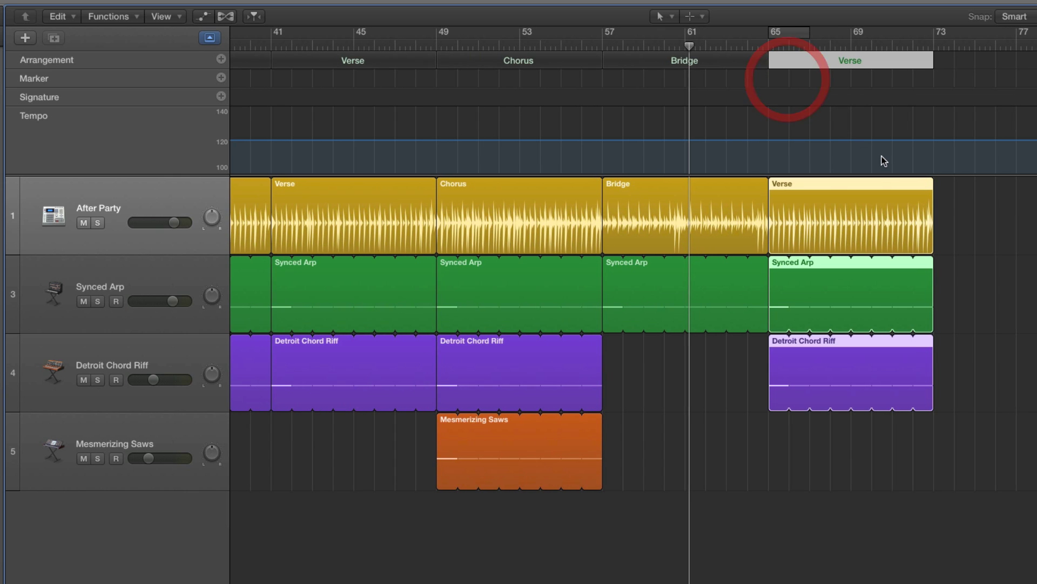
Copy the Chorus arrangement section at bar 49 to bar 73 and duplicate that Chorus at bar 81.
{"action": "left_click_drag", "start_coordinate": [456, 61], "coordinate": [951, 89]}
{"action": "scroll", "coordinate": [837, 77], "scroll_direction": "right", "scroll_amount": 5}
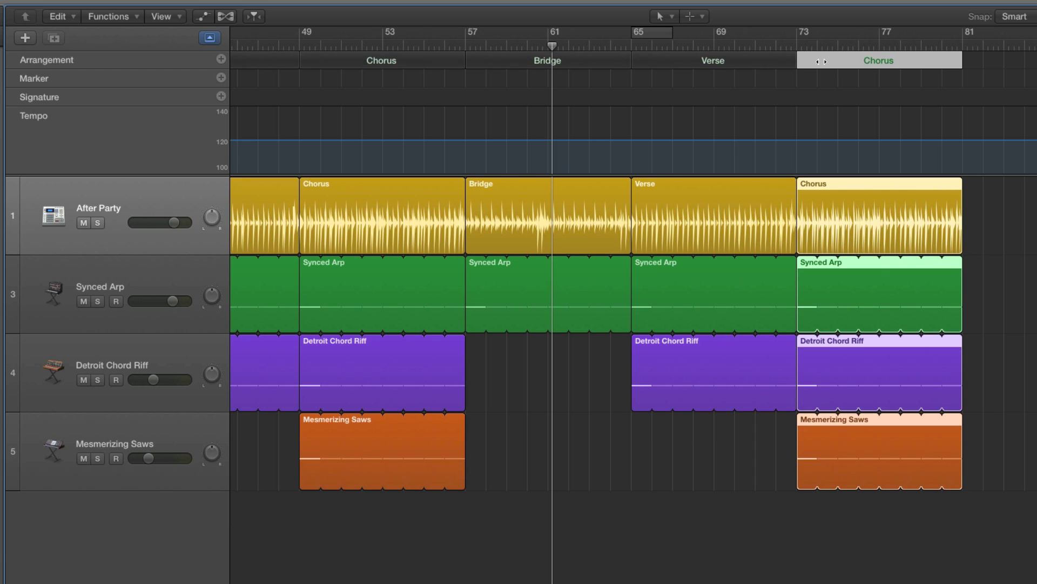
{"action": "left_click_drag", "start_coordinate": [821, 61], "coordinate": [978, 65]}
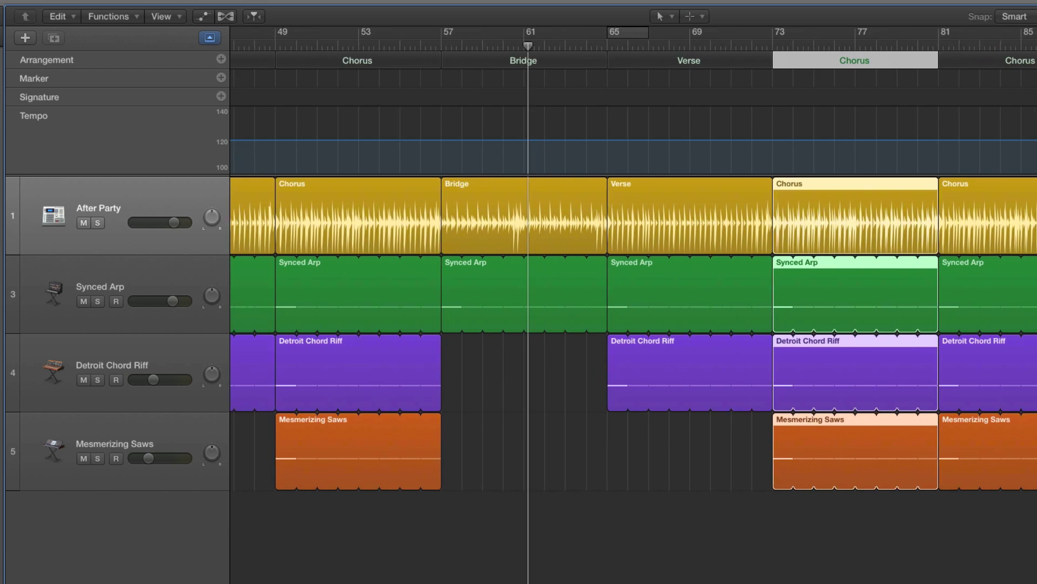
{"action": "scroll", "coordinate": [907, 74], "scroll_direction": "right", "scroll_amount": 3}
Delete the After Party region in the last Chorus at bar 81 and change the section type to Outro.
{"action": "left_click", "coordinate": [916, 191]}
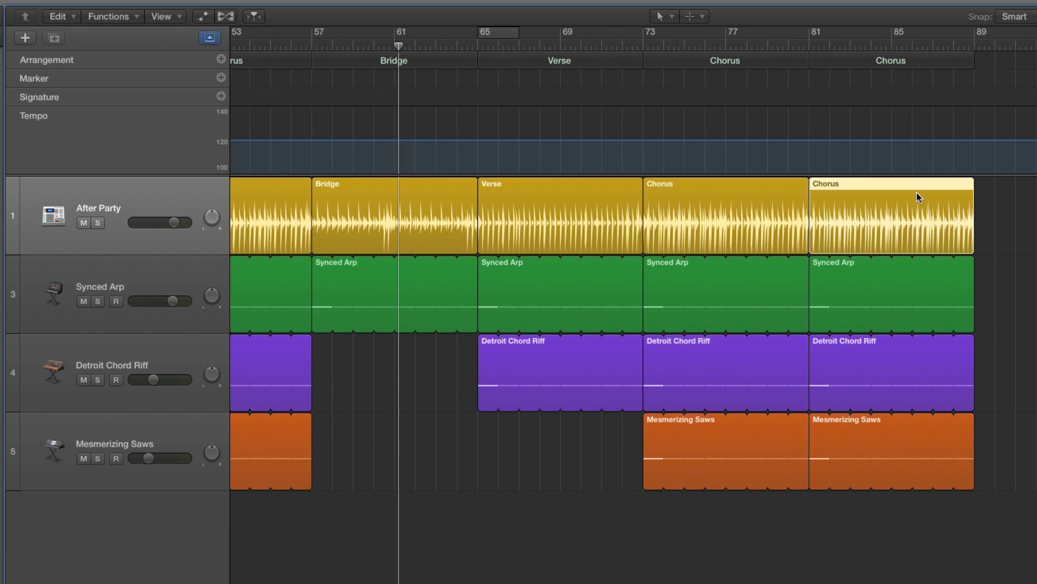
{"action": "key", "text": "Delete"}
{"action": "left_click", "coordinate": [887, 64]}
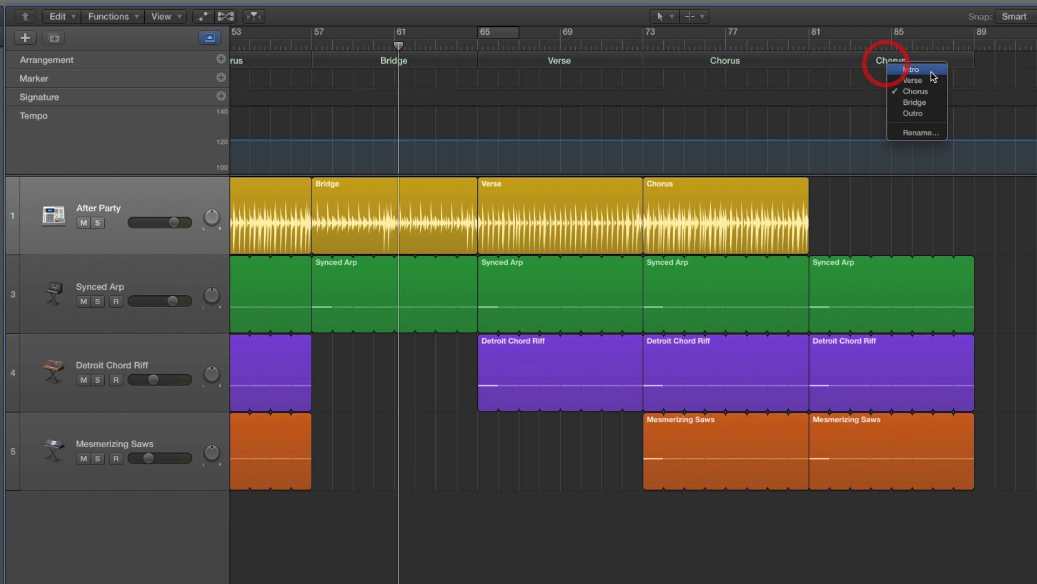
{"action": "left_click", "coordinate": [928, 116]}
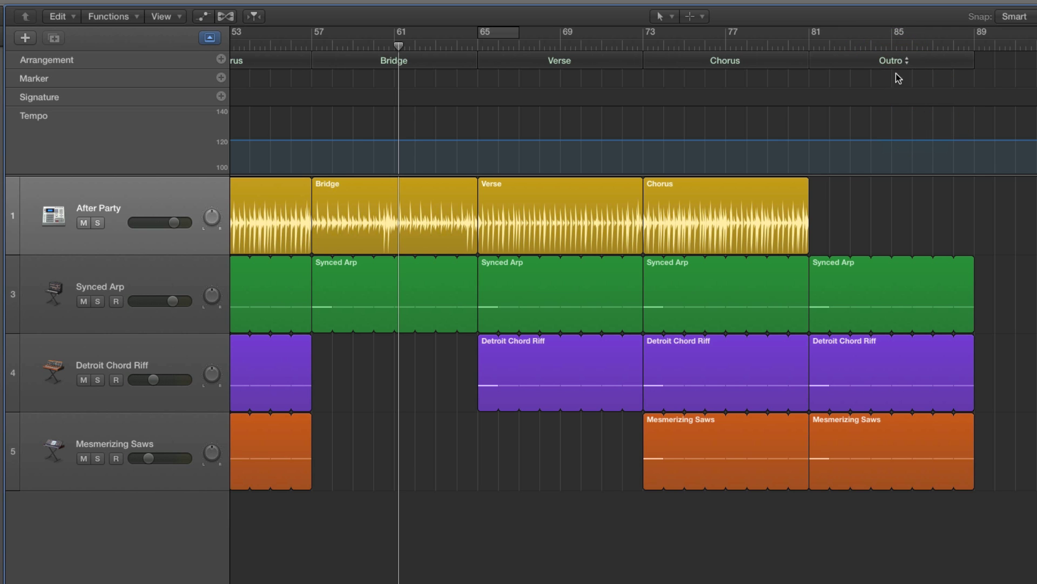
Add a drummer region across the Outro at bar 81 on the After Party track with the Pencil Tool.
{"action": "left_click", "coordinate": [659, 17]}
{"action": "left_click", "coordinate": [697, 51]}
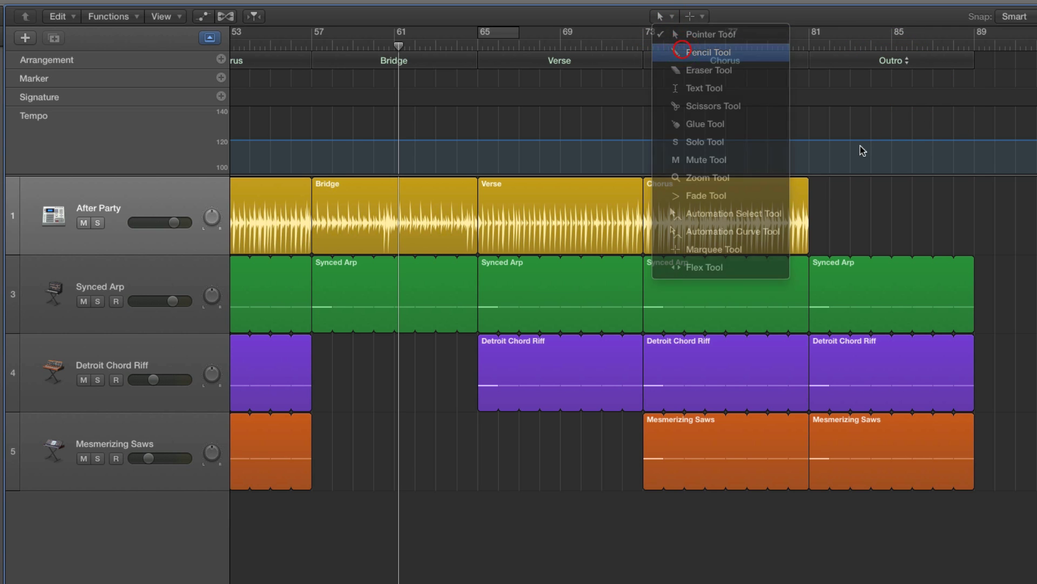
{"action": "left_click", "coordinate": [827, 199]}
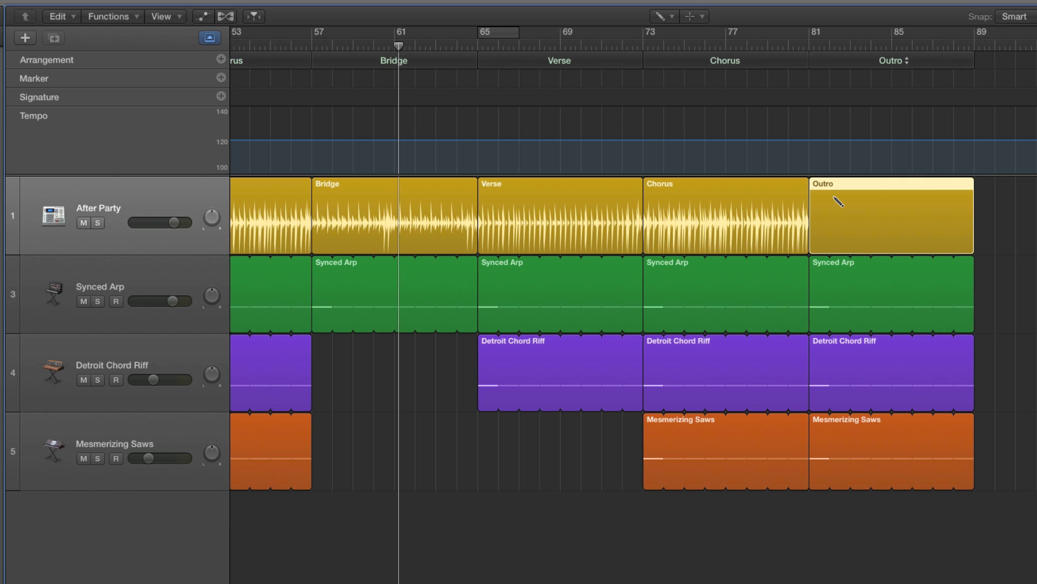
{"action": "left_click", "coordinate": [892, 62]}
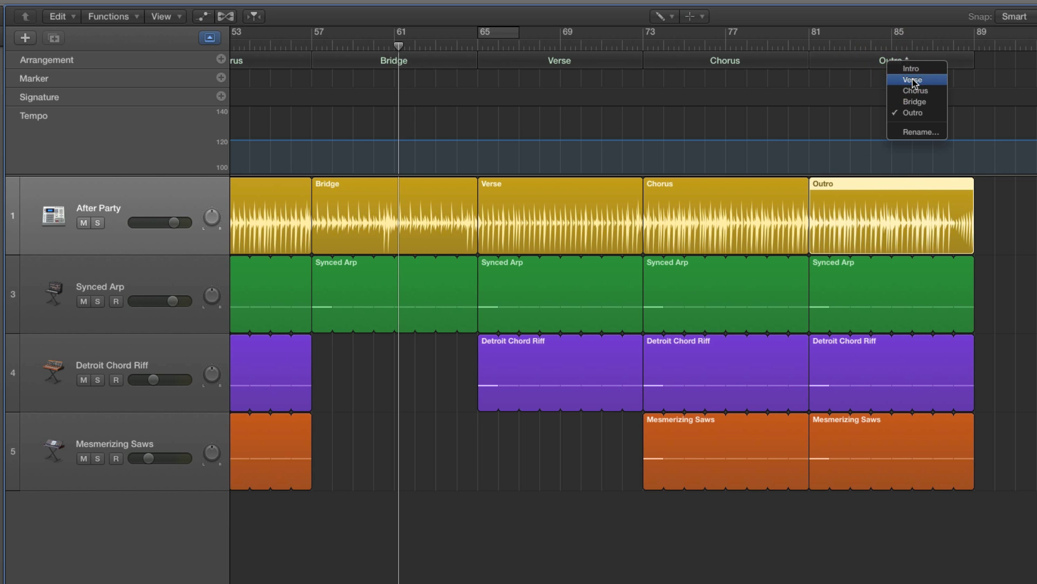
{"action": "left_click", "coordinate": [665, 20]}
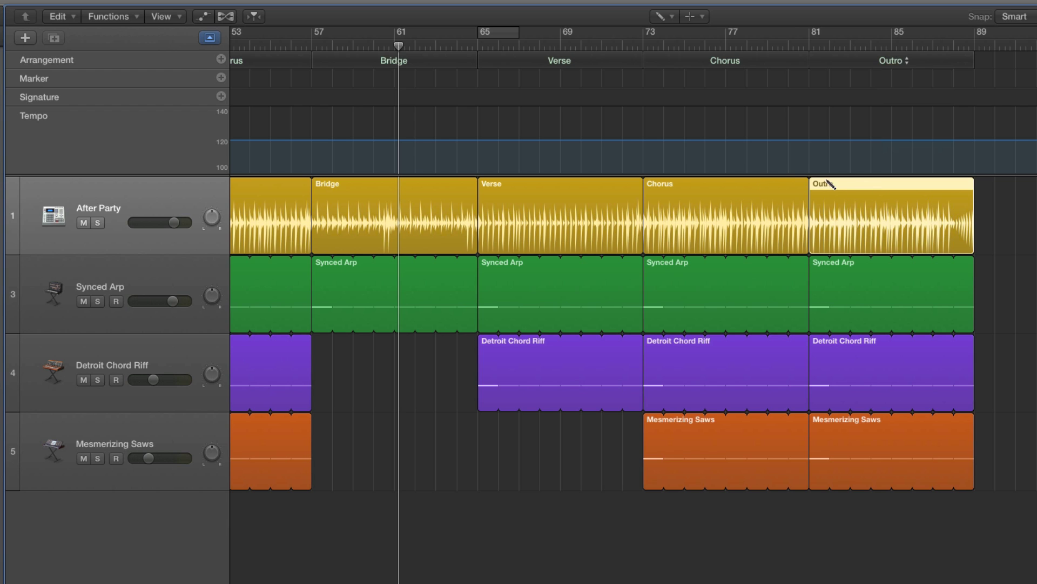
Switch to the Pointer Tool and select the Chorus section at bar 73, followed by the Outro section.
{"action": "left_click", "coordinate": [665, 19]}
{"action": "left_click", "coordinate": [676, 34]}
{"action": "left_click", "coordinate": [668, 61]}
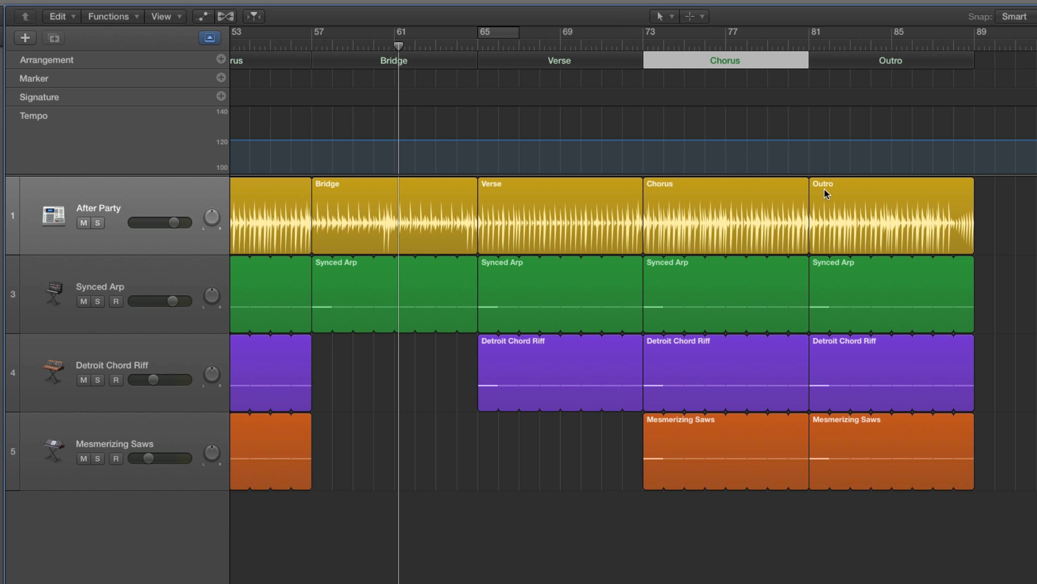
{"action": "left_click", "coordinate": [828, 65]}
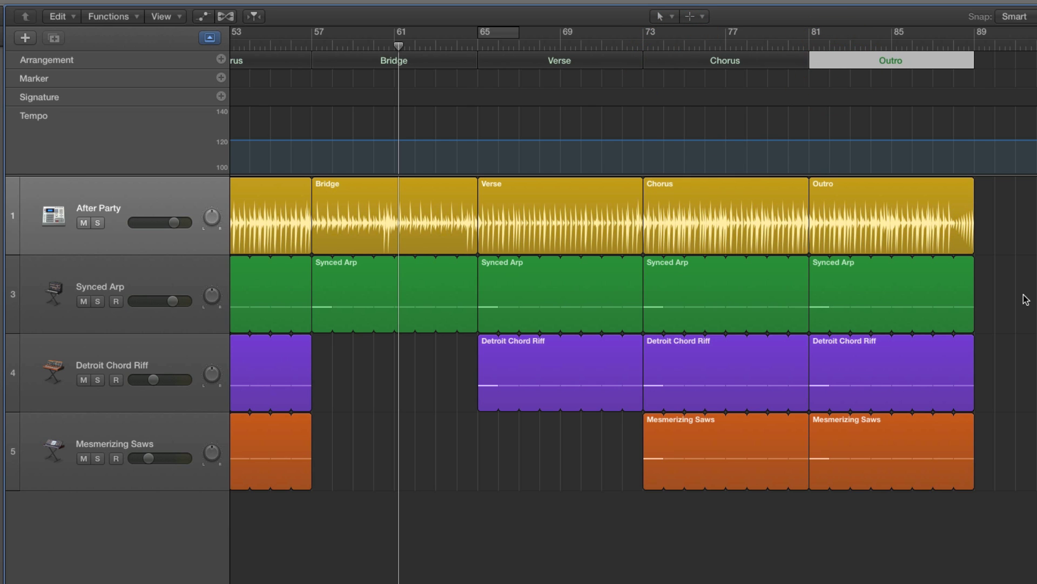
Examine the instrument regions of the last Chorus and the Outro, and select the Outro drummer region.
{"action": "left_click_drag", "start_coordinate": [1026, 300], "coordinate": [748, 461]}
{"action": "key", "text": "e"}
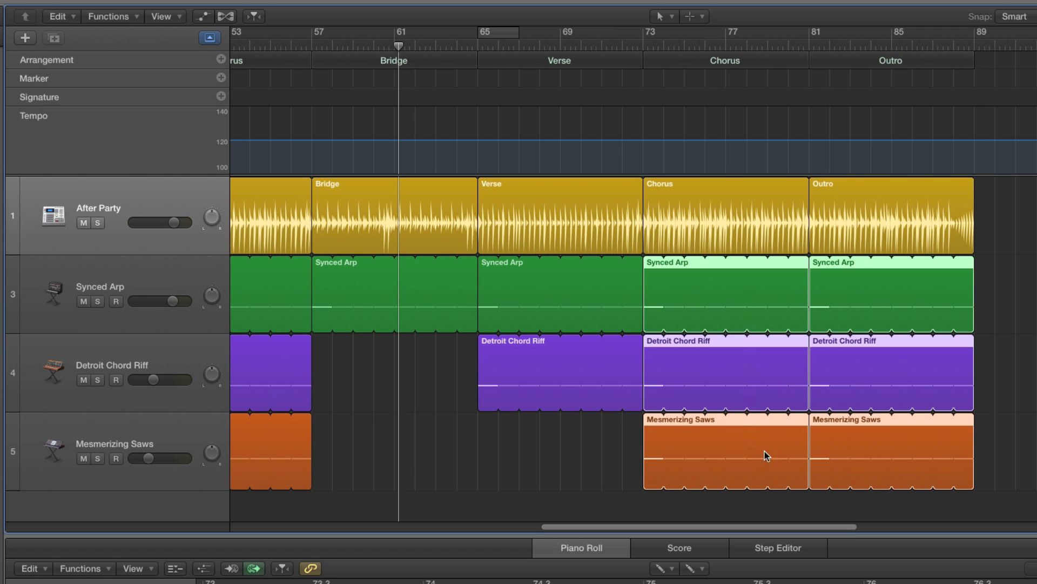
{"action": "left_click", "coordinate": [840, 195]}
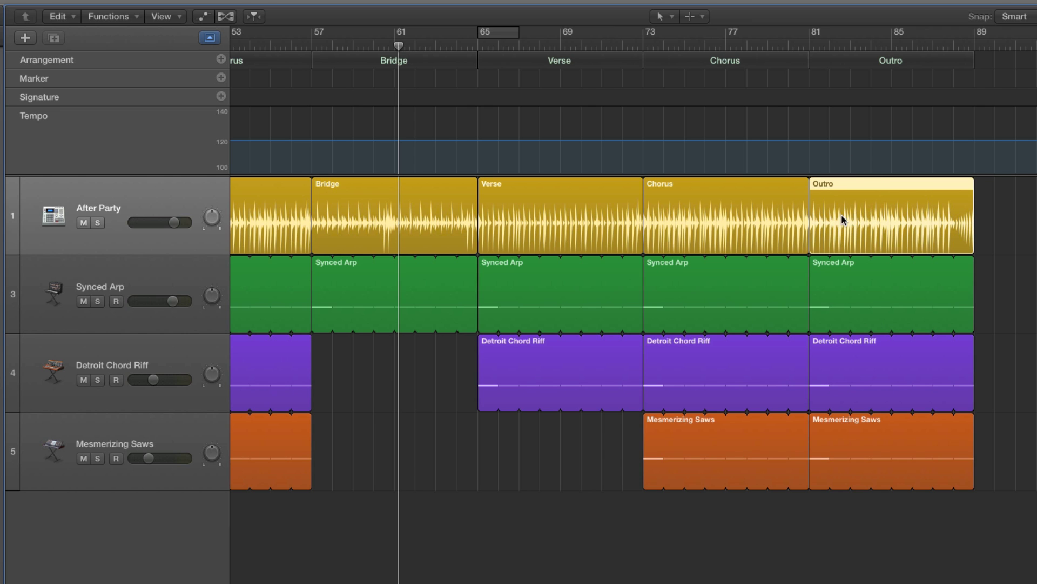
{"action": "left_click", "coordinate": [745, 207]}
{"action": "left_click", "coordinate": [819, 183]}
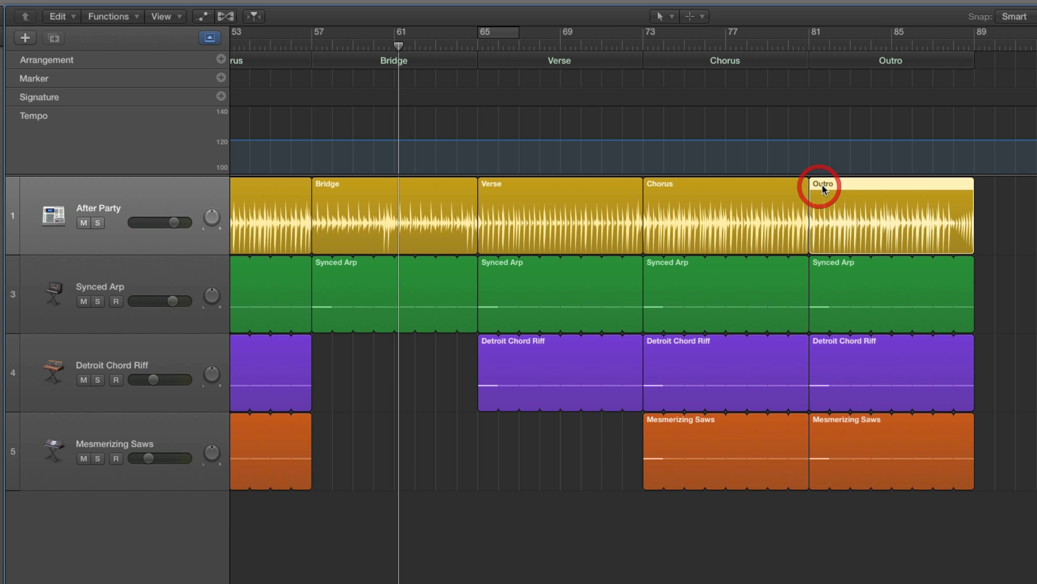
Play the last Chorus from bar 73 and jump playback to the start of the Outro at bar 81.
{"action": "left_click", "coordinate": [648, 46]}
{"action": "key", "text": "space"}
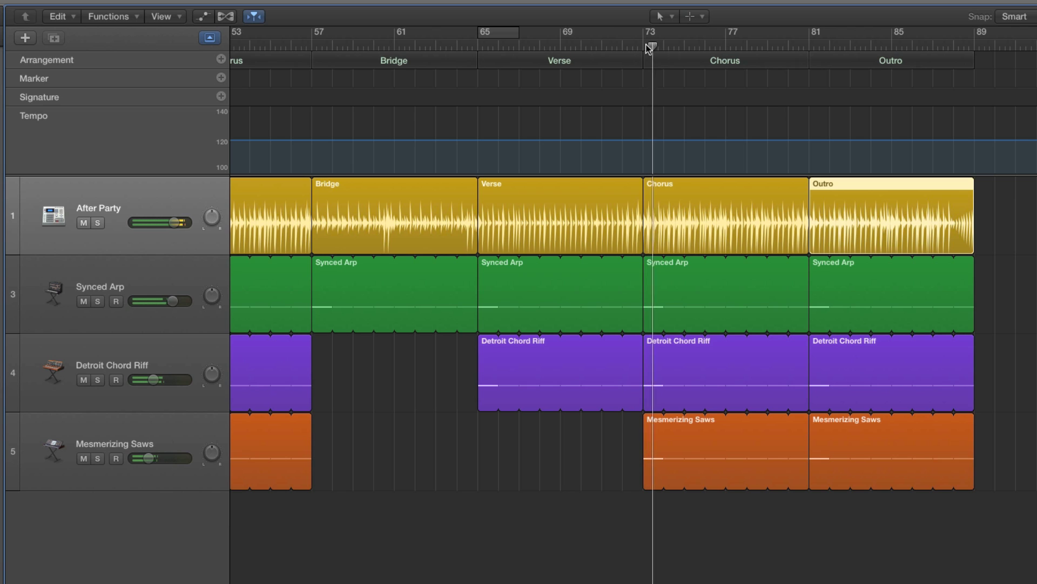
{"action": "left_click", "coordinate": [810, 47]}
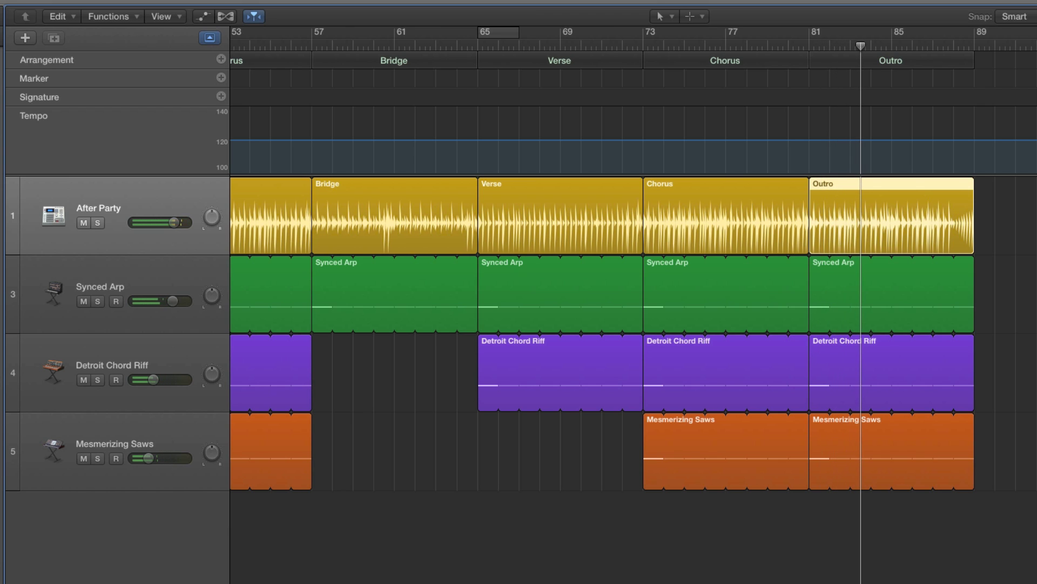
Review the Intro and Verse sections across the full arrangement and select all drummer regions on the After Party track.
{"action": "key", "text": "super+Left"}
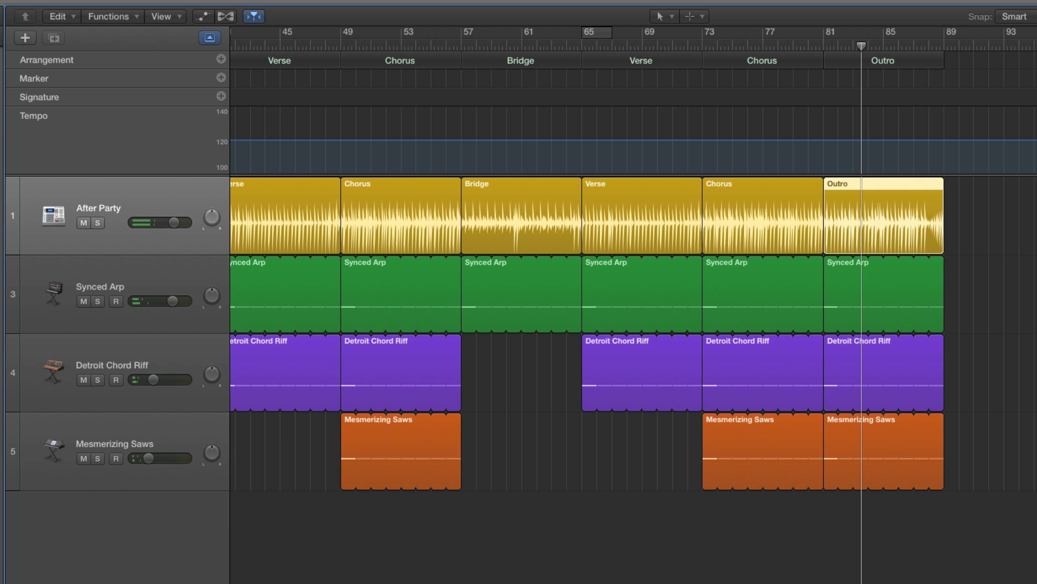
{"action": "key", "text": "super+Left"}
{"action": "scroll", "coordinate": [901, 180], "scroll_direction": "left", "scroll_amount": 3}
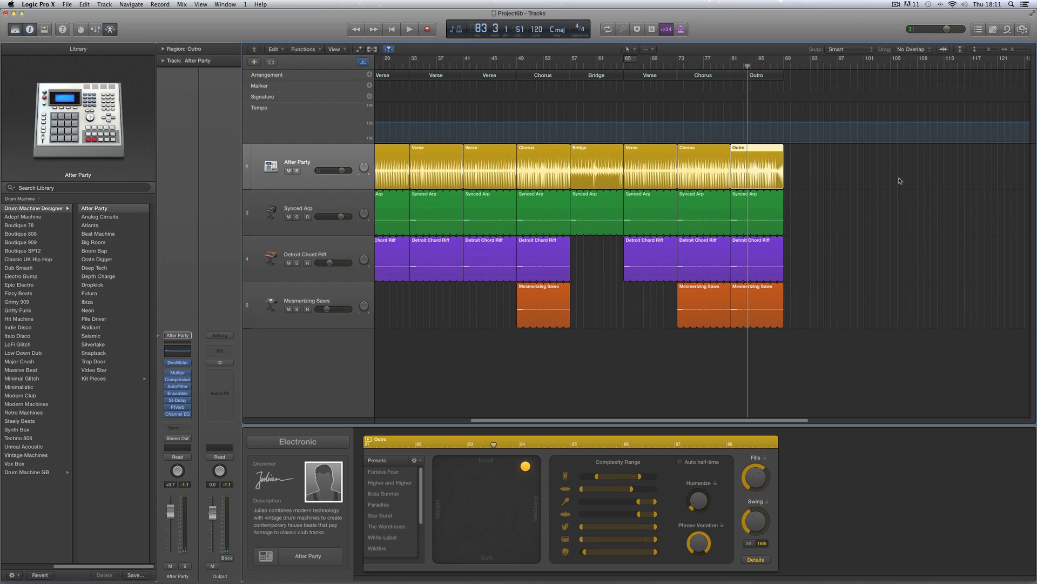
{"action": "scroll", "coordinate": [901, 181], "scroll_direction": "left", "scroll_amount": 5}
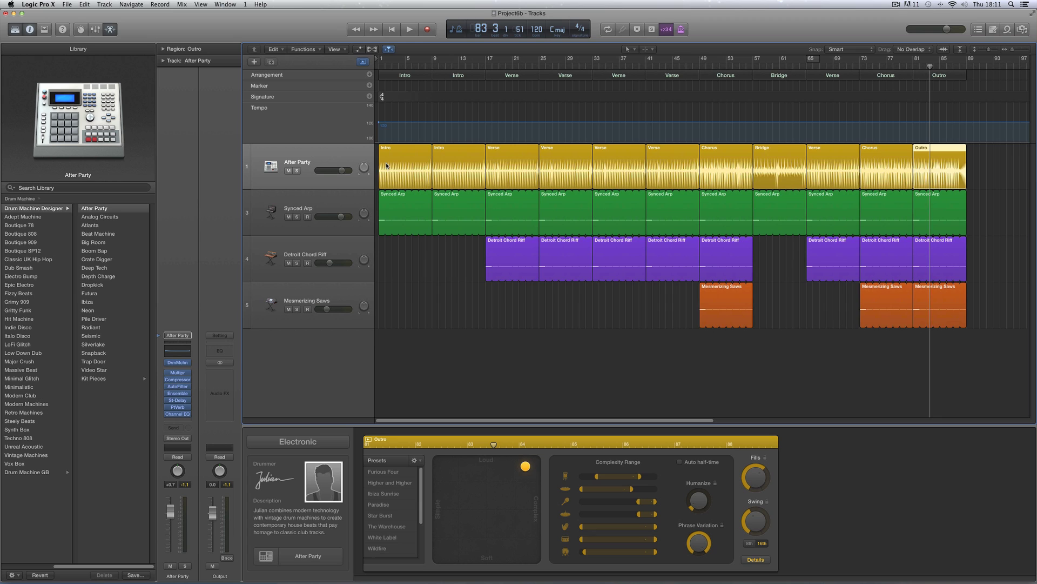
{"action": "left_click", "coordinate": [419, 76]}
{"action": "left_click", "coordinate": [503, 75]}
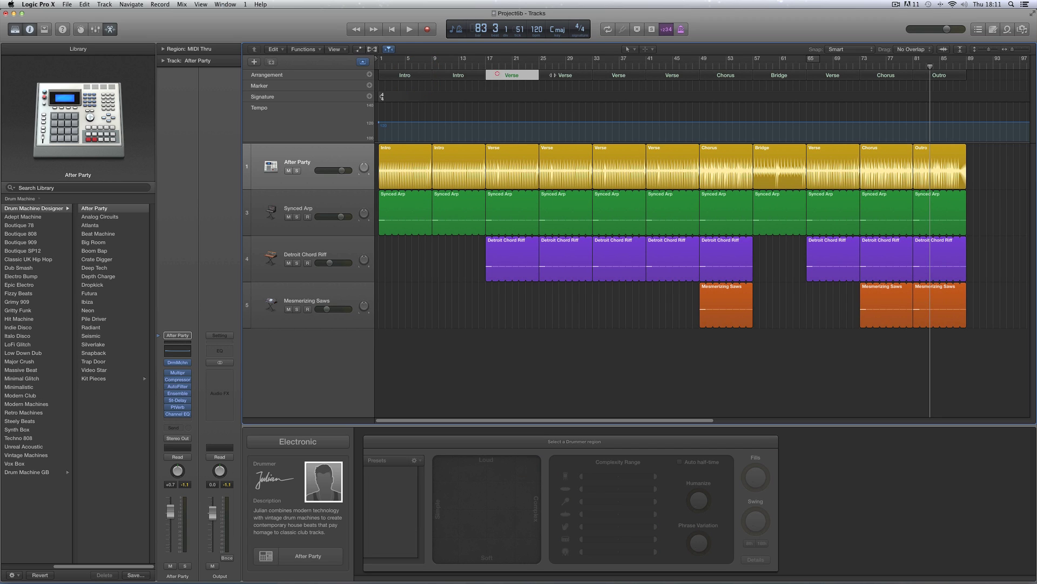
{"action": "left_click", "coordinate": [593, 74]}
{"action": "left_click", "coordinate": [659, 76]}
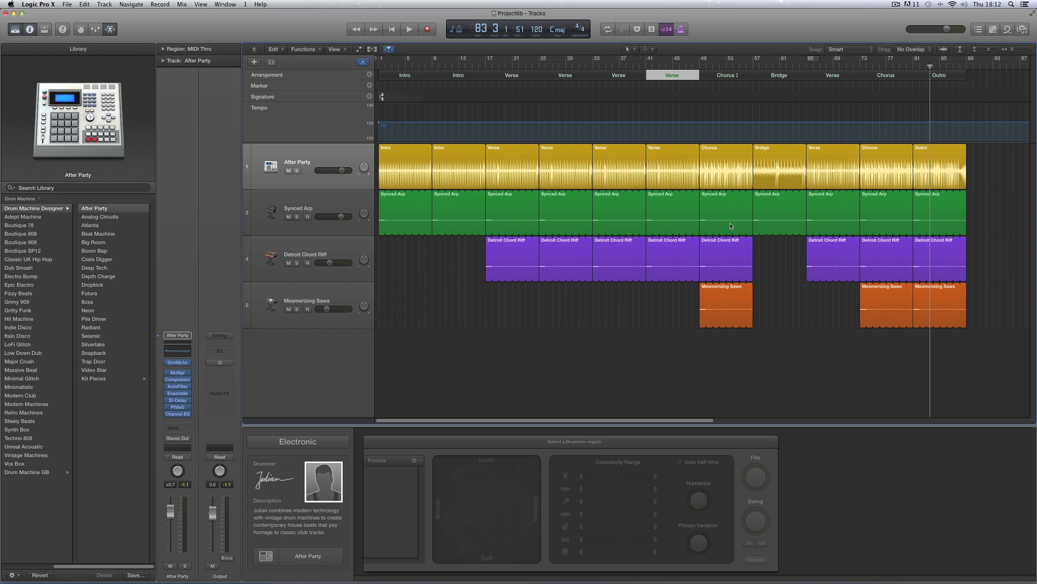
{"action": "left_click", "coordinate": [329, 157]}
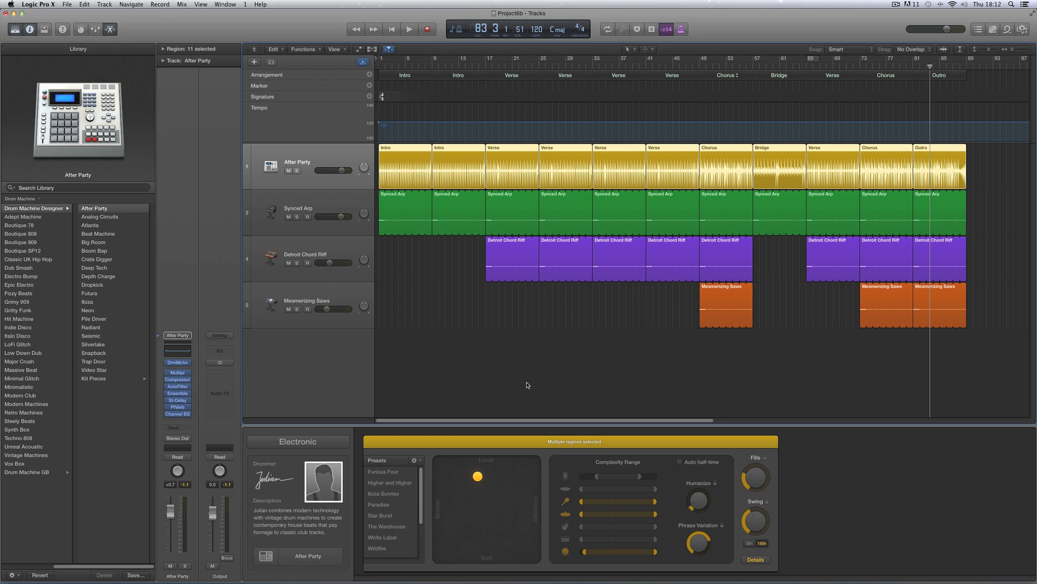
Vary the complexity of all drummer regions together, ending midway between Simple and Complex and toward Loud.
{"action": "left_click_drag", "start_coordinate": [478, 477], "coordinate": [521, 481]}
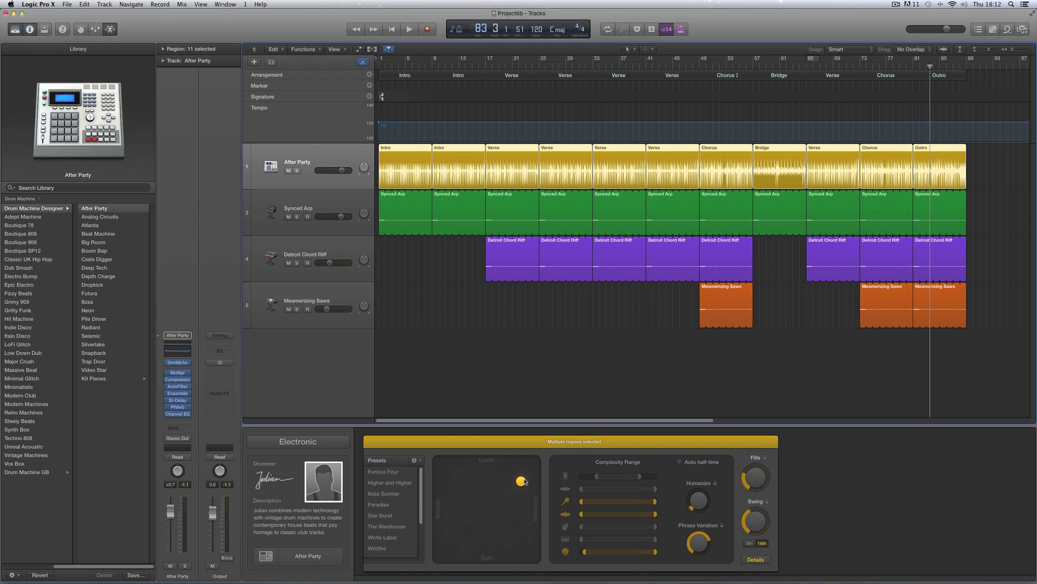
{"action": "left_click_drag", "start_coordinate": [525, 480], "coordinate": [461, 483]}
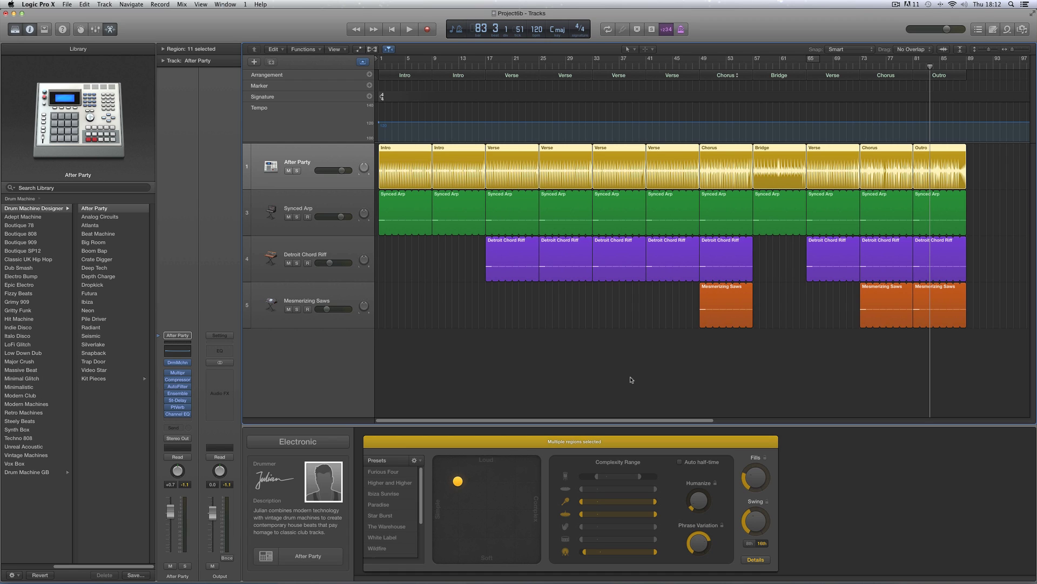
{"action": "left_click_drag", "start_coordinate": [460, 482], "coordinate": [489, 481]}
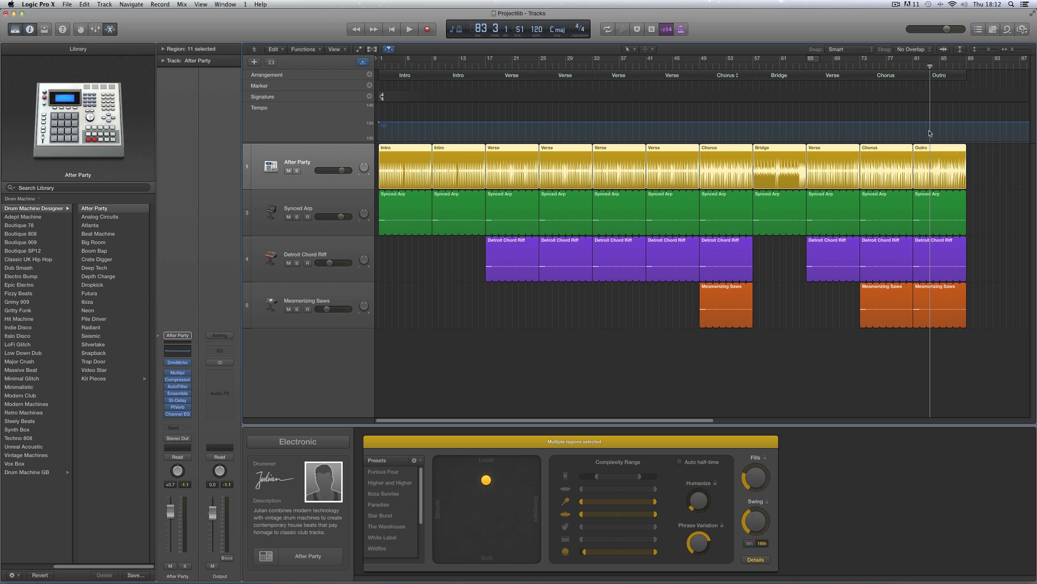
Return the playhead to the start, zoom in on the Intro and Verse sections and select the second Intro drummer region.
{"action": "key", "text": "Return"}
{"action": "left_click_drag", "start_coordinate": [1013, 49], "coordinate": [1014, 49]}
{"action": "left_click", "coordinate": [517, 284]}
{"action": "left_click", "coordinate": [486, 177]}
{"action": "left_click", "coordinate": [588, 169]}
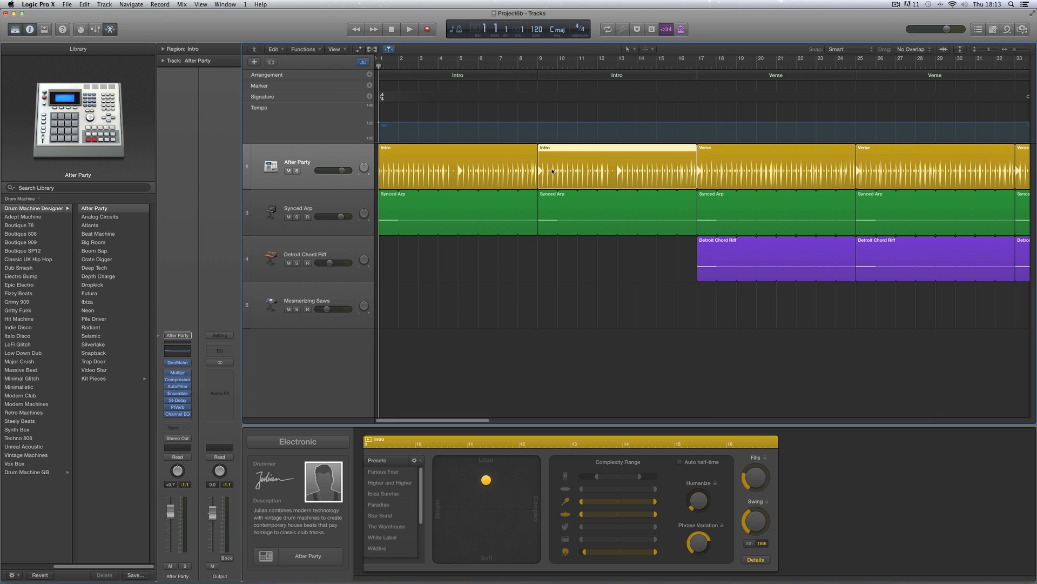
Compare the two Intro drummer regions, select all After Party regions and clear the selection.
{"action": "left_click", "coordinate": [508, 168]}
{"action": "left_click", "coordinate": [574, 168]}
{"action": "left_click", "coordinate": [507, 168]}
{"action": "left_click", "coordinate": [577, 169]}
{"action": "left_click", "coordinate": [497, 167]}
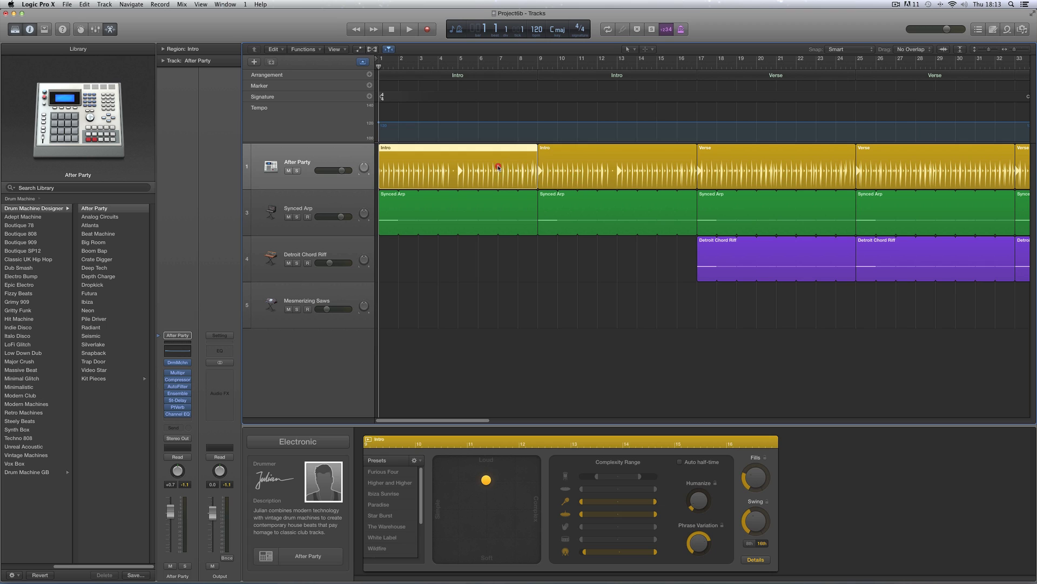
{"action": "left_click", "coordinate": [568, 176]}
{"action": "left_click", "coordinate": [507, 169]}
{"action": "left_click", "coordinate": [360, 156]}
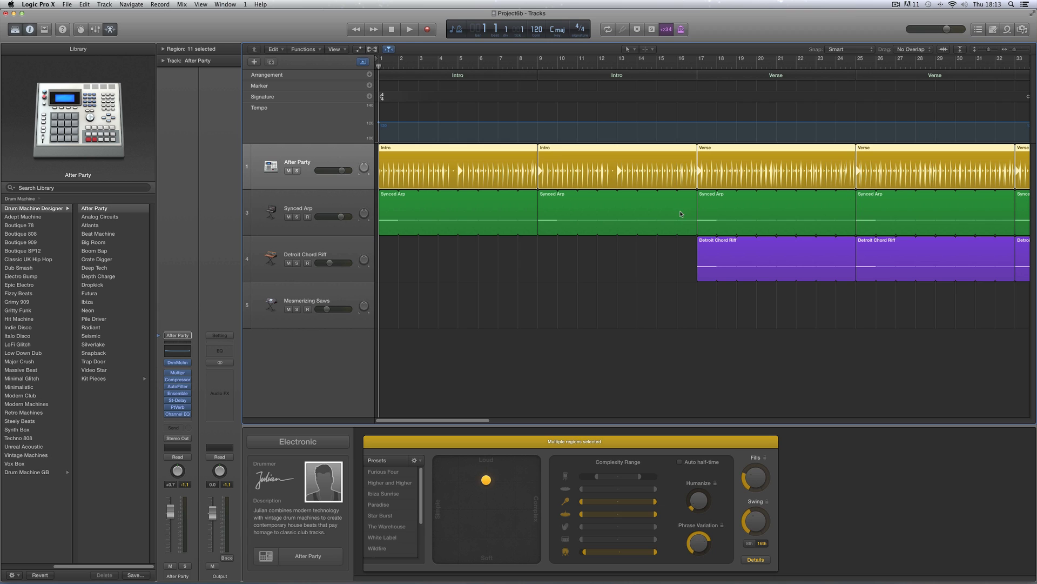
{"action": "left_click", "coordinate": [522, 260]}
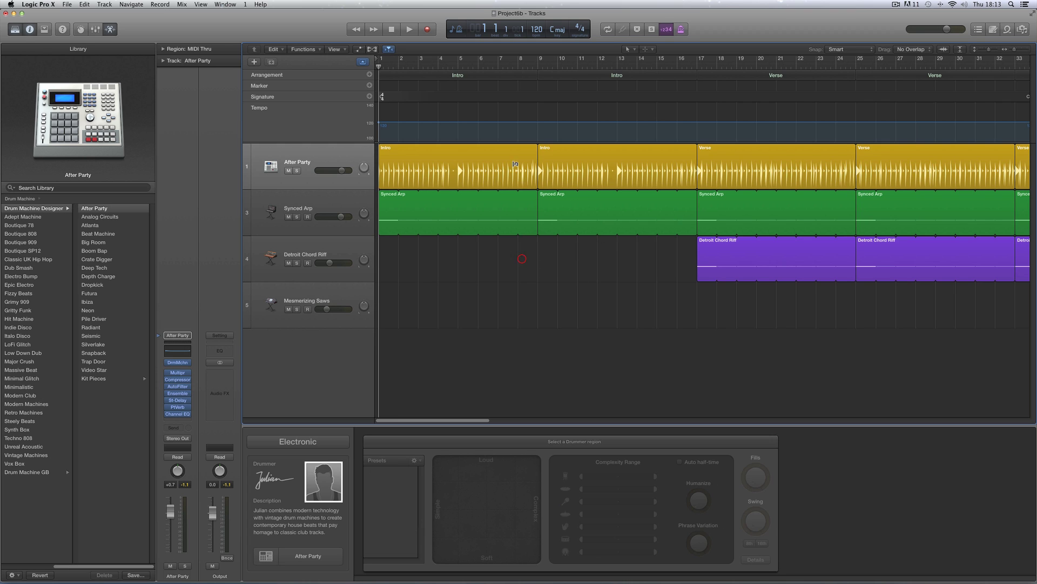
Alternate between the first and second Intro drummer regions to check their patterns and performance settings against each other.
{"action": "left_click", "coordinate": [510, 158]}
{"action": "left_click", "coordinate": [567, 160]}
{"action": "left_click", "coordinate": [514, 161]}
{"action": "left_click", "coordinate": [558, 160]}
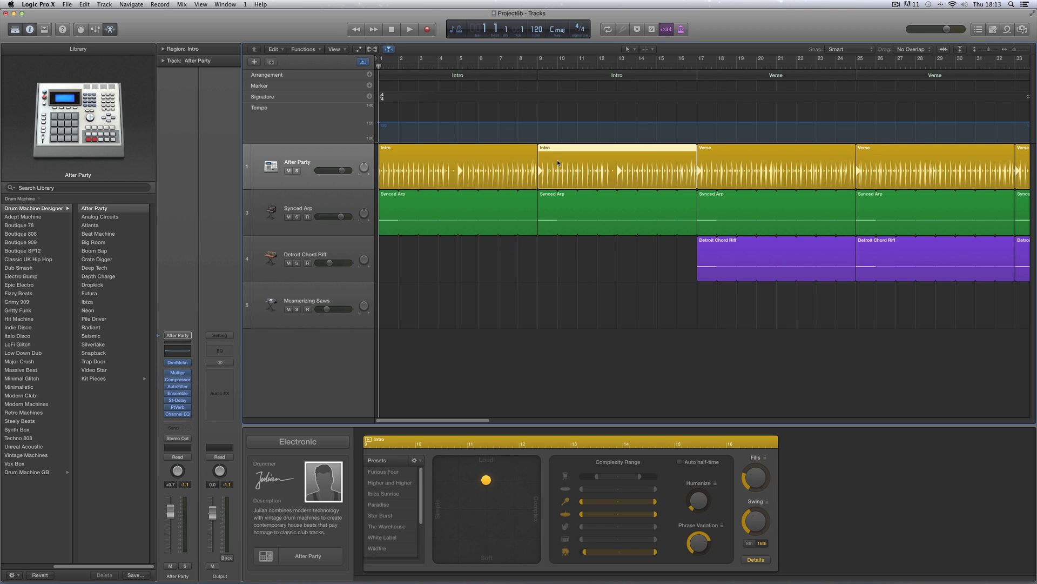
{"action": "left_click", "coordinate": [482, 171]}
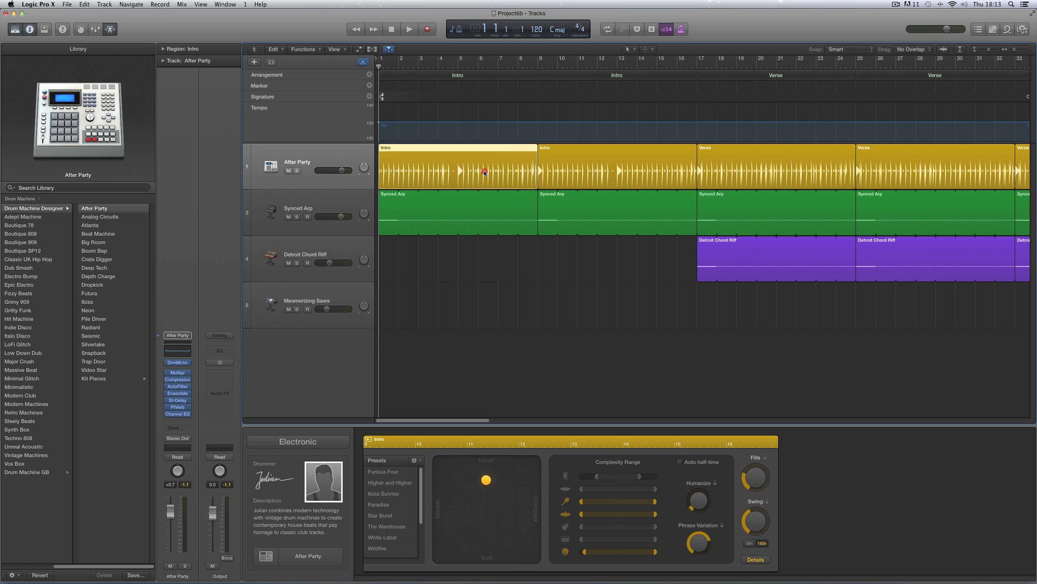
{"action": "left_click", "coordinate": [574, 171]}
{"action": "left_click", "coordinate": [515, 167]}
{"action": "left_click", "coordinate": [560, 168]}
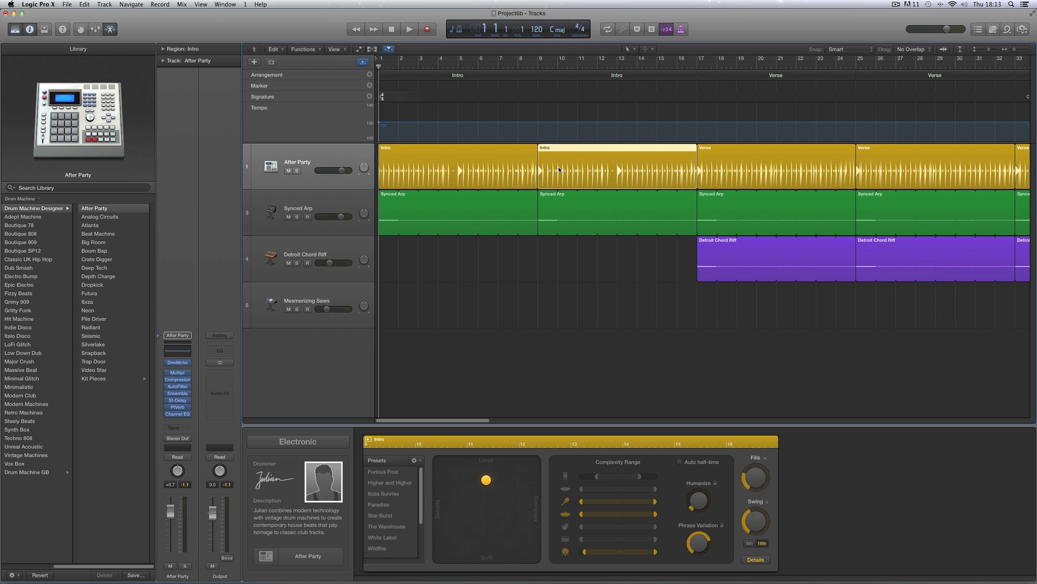
{"action": "left_click", "coordinate": [517, 167]}
{"action": "left_click", "coordinate": [574, 168]}
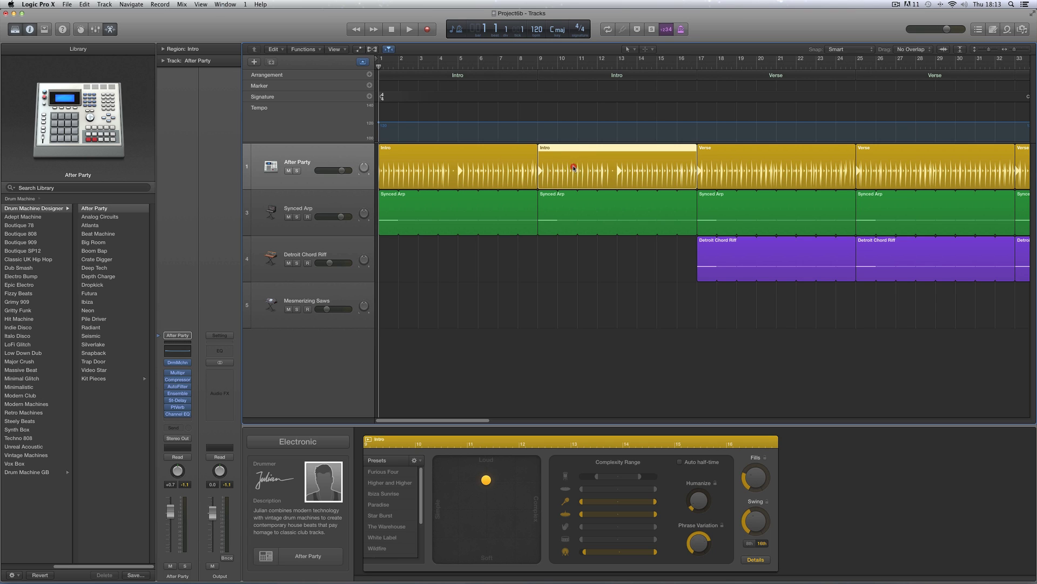
{"action": "left_click", "coordinate": [474, 162]}
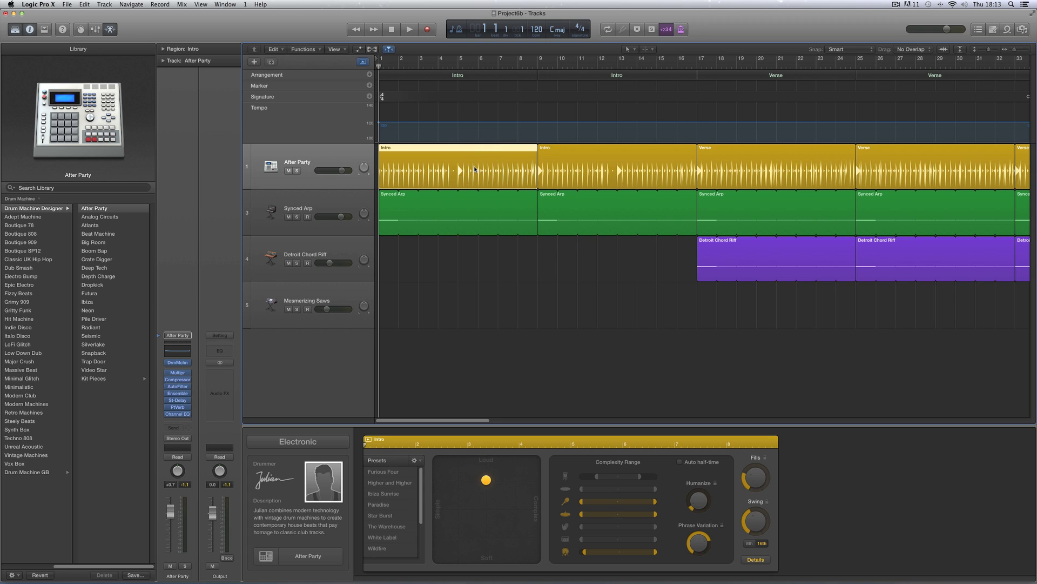
{"action": "left_click", "coordinate": [577, 154]}
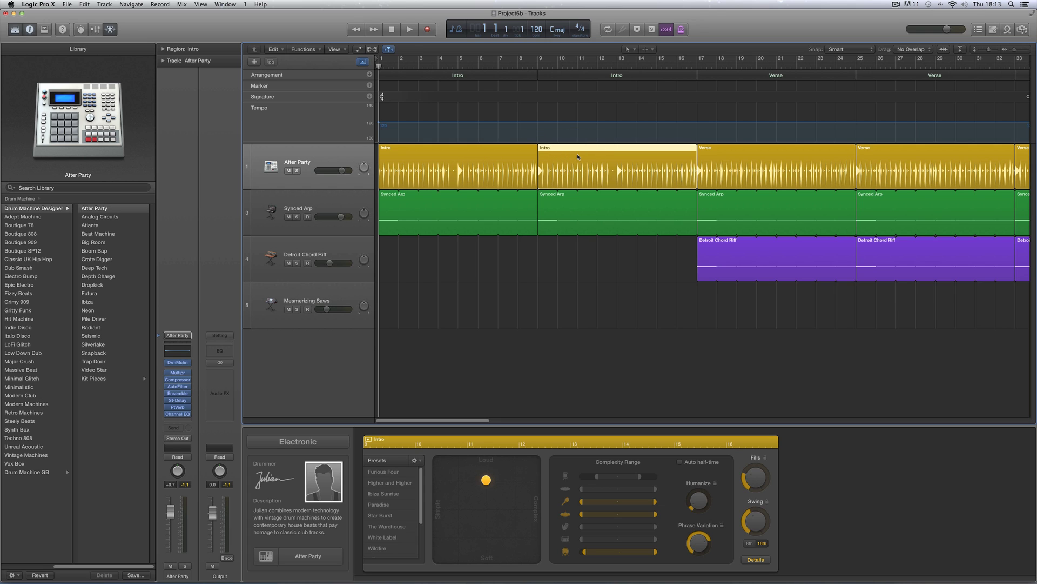
{"action": "left_click", "coordinate": [497, 157]}
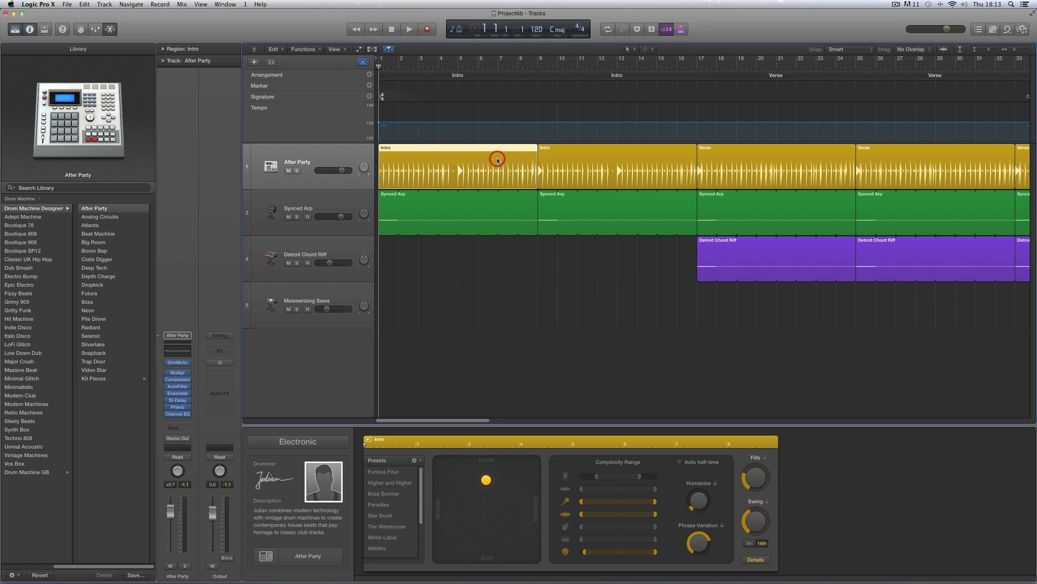
{"action": "left_click", "coordinate": [562, 154]}
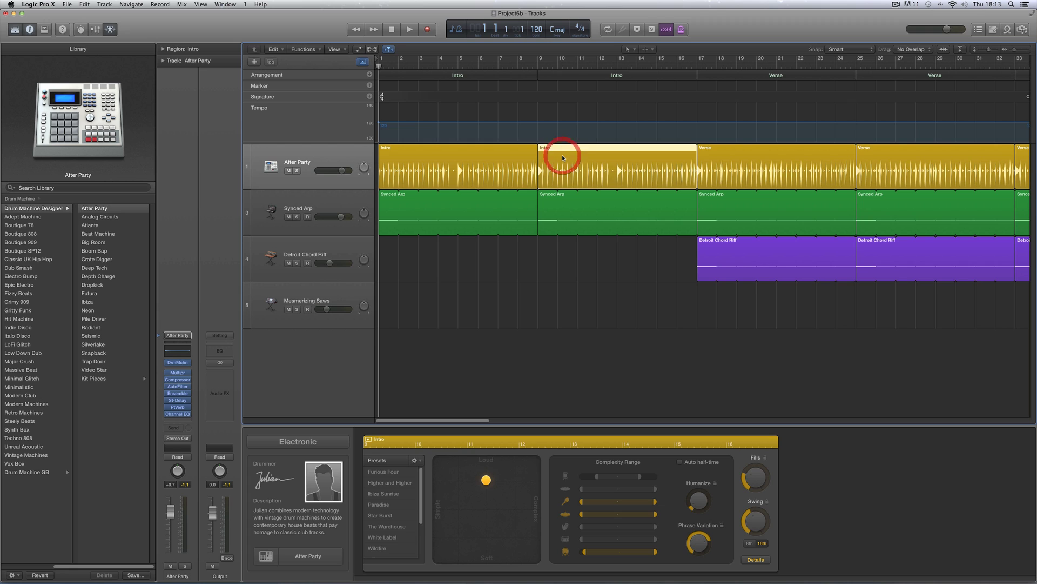
Make the first Intro drummer region slightly simpler and the second Intro drummer region slightly more complex.
{"action": "left_click", "coordinate": [489, 162]}
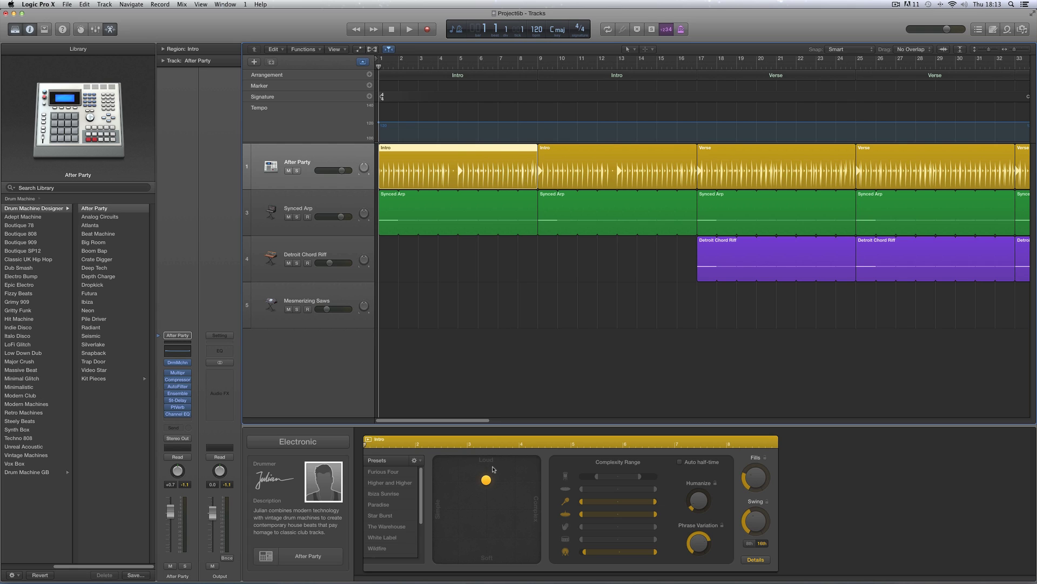
{"action": "left_click_drag", "start_coordinate": [487, 480], "coordinate": [478, 481]}
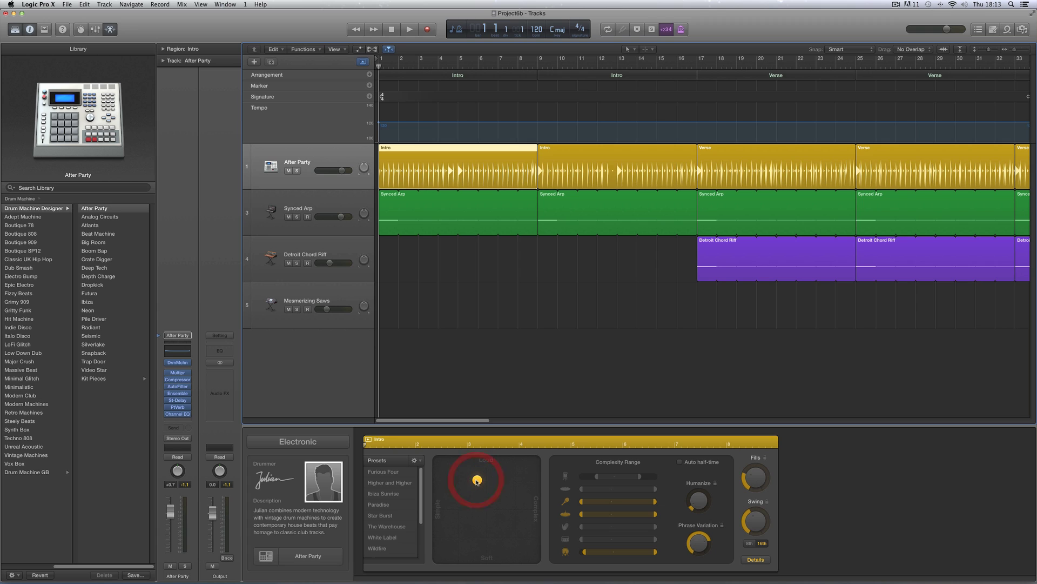
{"action": "left_click", "coordinate": [587, 168]}
{"action": "left_click_drag", "start_coordinate": [486, 480], "coordinate": [497, 481]}
{"action": "left_click", "coordinate": [496, 480]}
Compare the drummer patterns of both Intro regions with those of the first two Verse regions.
{"action": "left_click", "coordinate": [590, 155]}
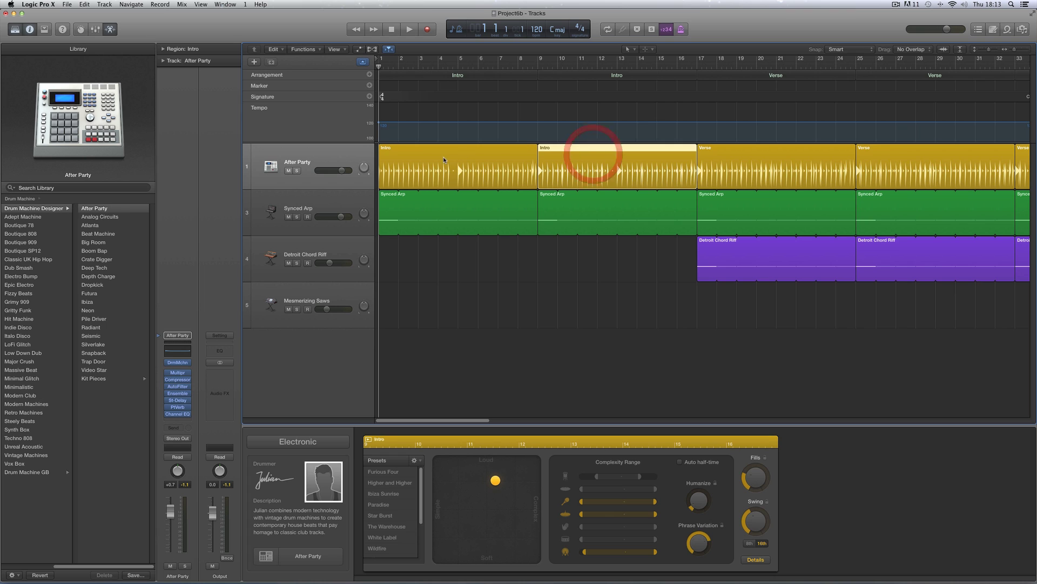
{"action": "left_click", "coordinate": [443, 158]}
{"action": "left_click", "coordinate": [595, 161]}
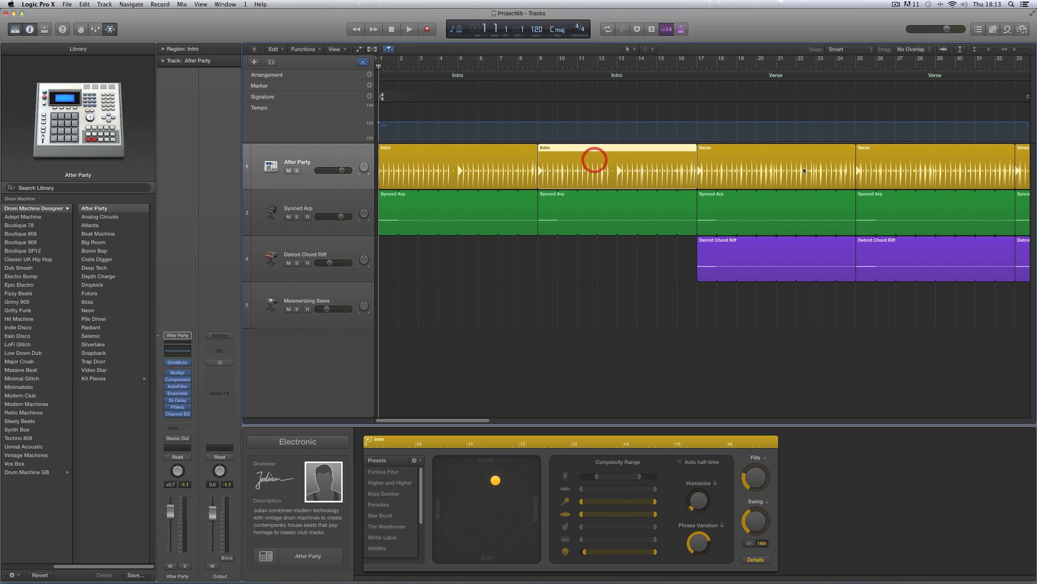
{"action": "left_click", "coordinate": [804, 166]}
{"action": "left_click", "coordinate": [908, 166]}
{"action": "left_click", "coordinate": [483, 174]}
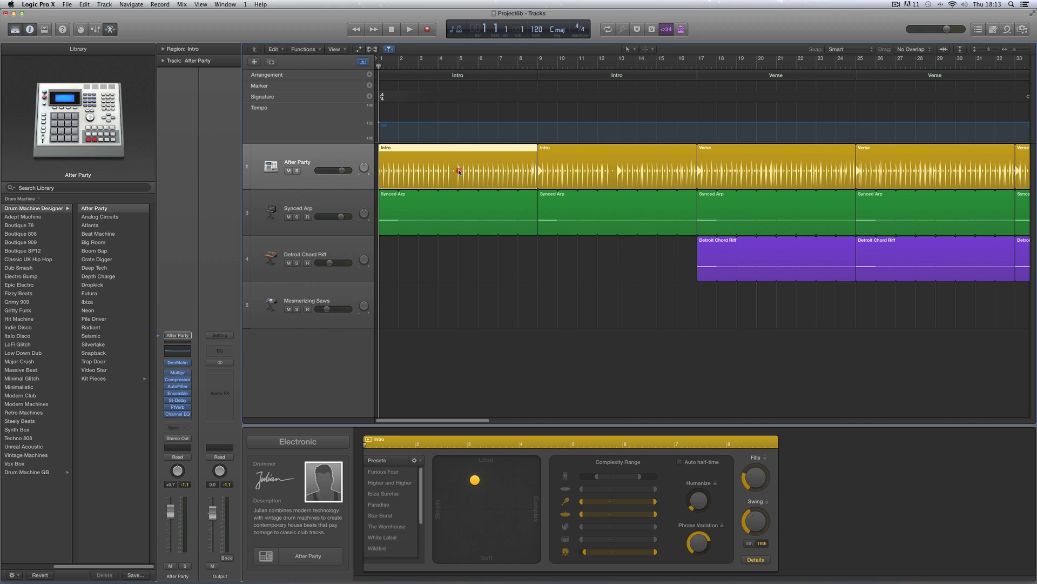
{"action": "left_click", "coordinate": [459, 172]}
{"action": "left_click", "coordinate": [612, 169]}
Reduce the Fills amount of the first and second Intro drummer regions.
{"action": "left_click", "coordinate": [457, 171]}
{"action": "left_click", "coordinate": [755, 488]}
{"action": "left_click", "coordinate": [609, 169]}
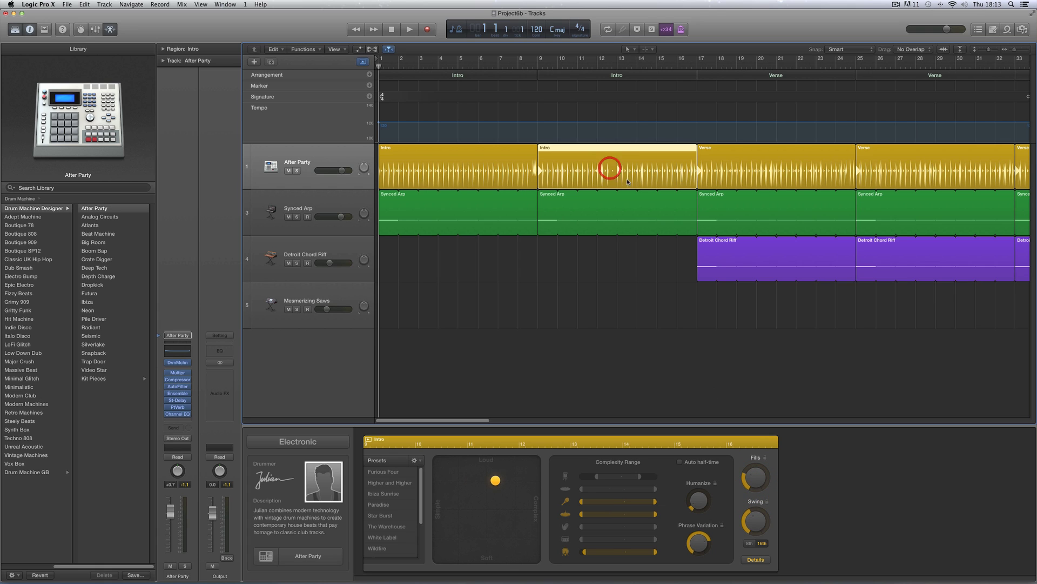
{"action": "left_click", "coordinate": [757, 488]}
Play the transition between the two Intro sections from bar 8 into bar 9.
{"action": "left_click", "coordinate": [518, 64]}
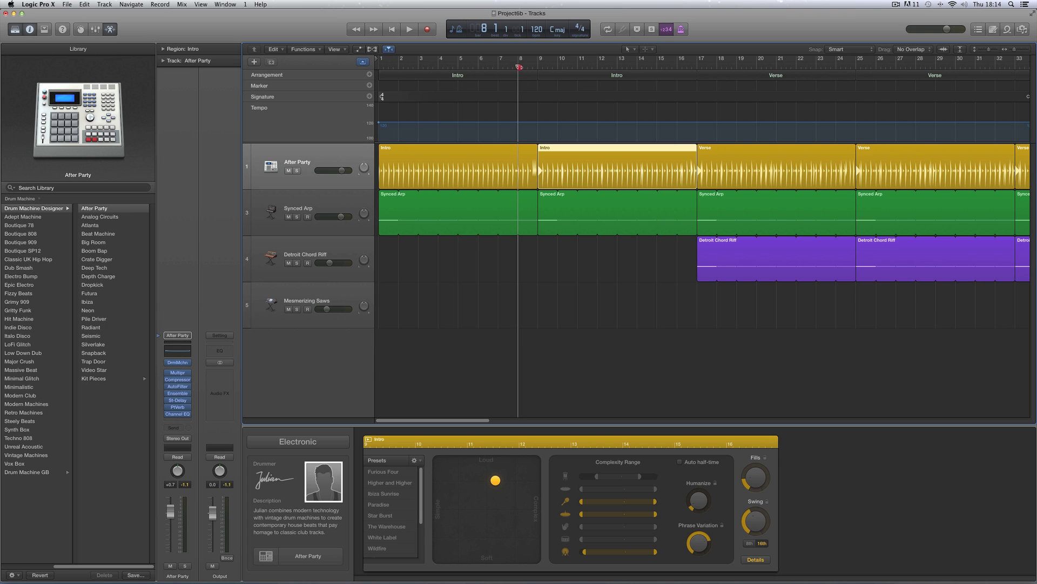
{"action": "key", "text": "space"}
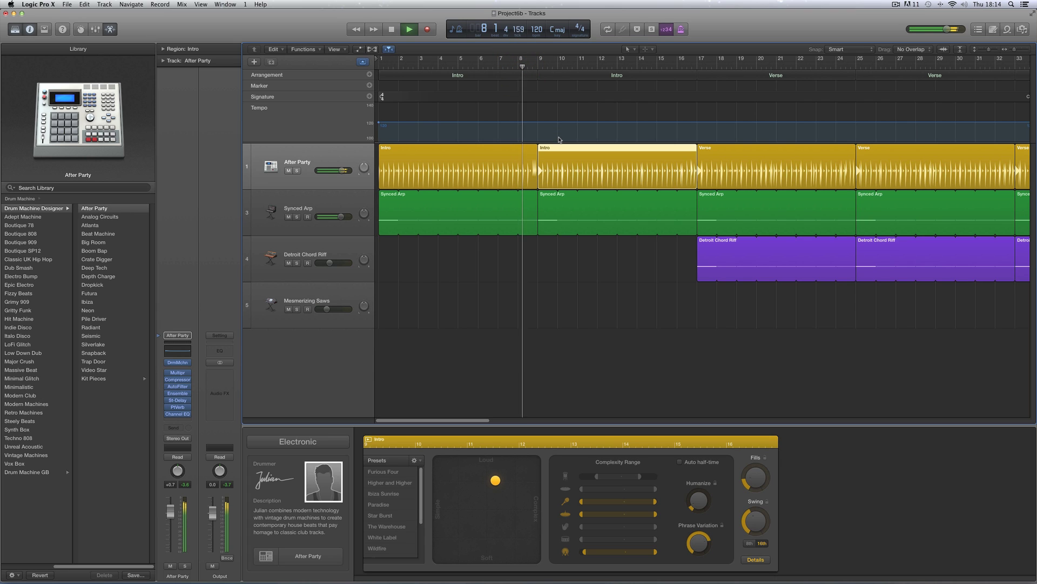
{"action": "key", "text": "space"}
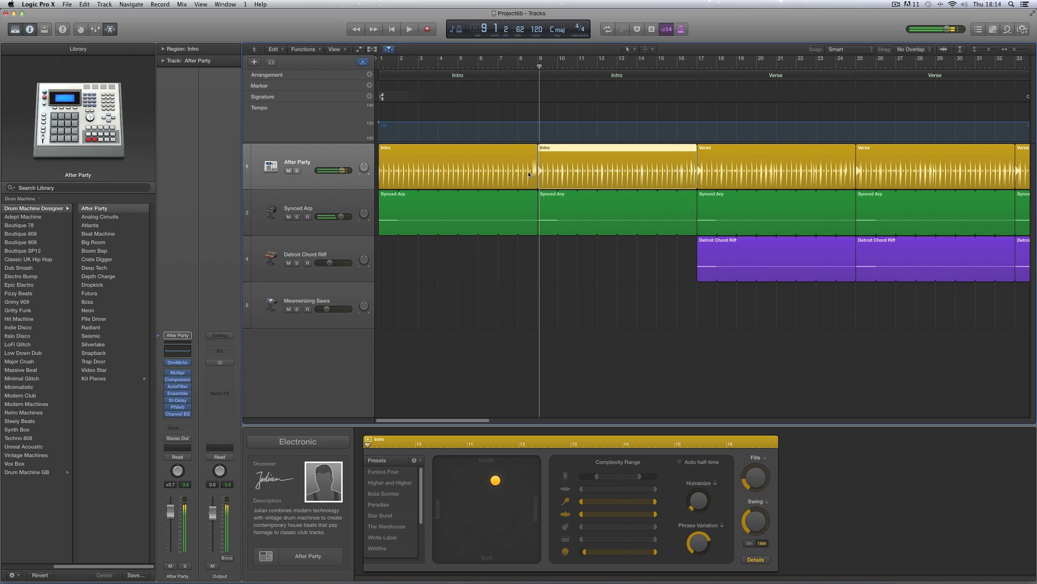
Fine-tune the first Intro drummer region's Fills to a low amount and audition its ending from bar 8.
{"action": "left_click", "coordinate": [528, 172]}
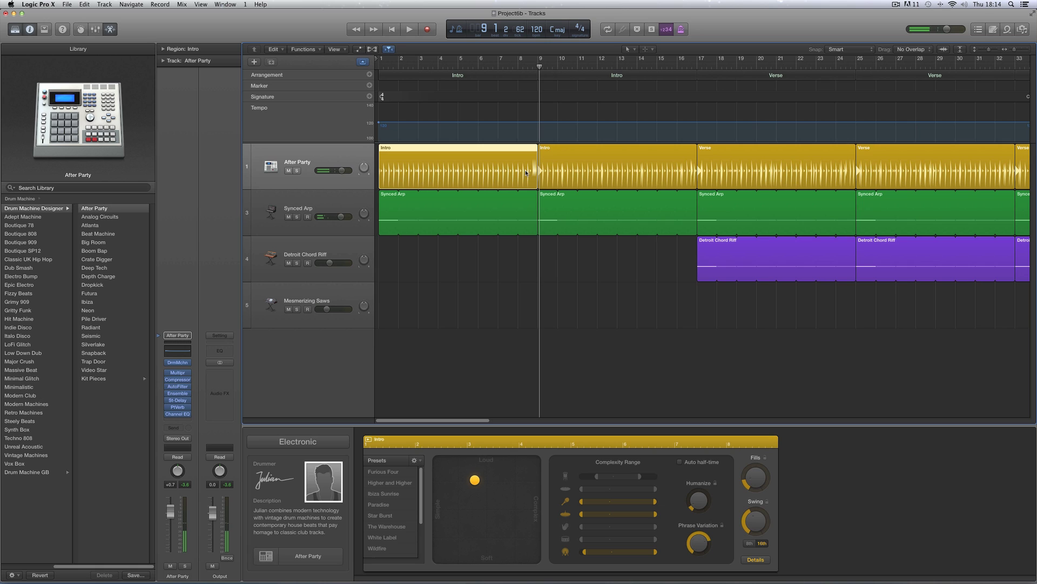
{"action": "left_click_drag", "start_coordinate": [755, 477], "coordinate": [764, 504]}
{"action": "left_click", "coordinate": [727, 443]}
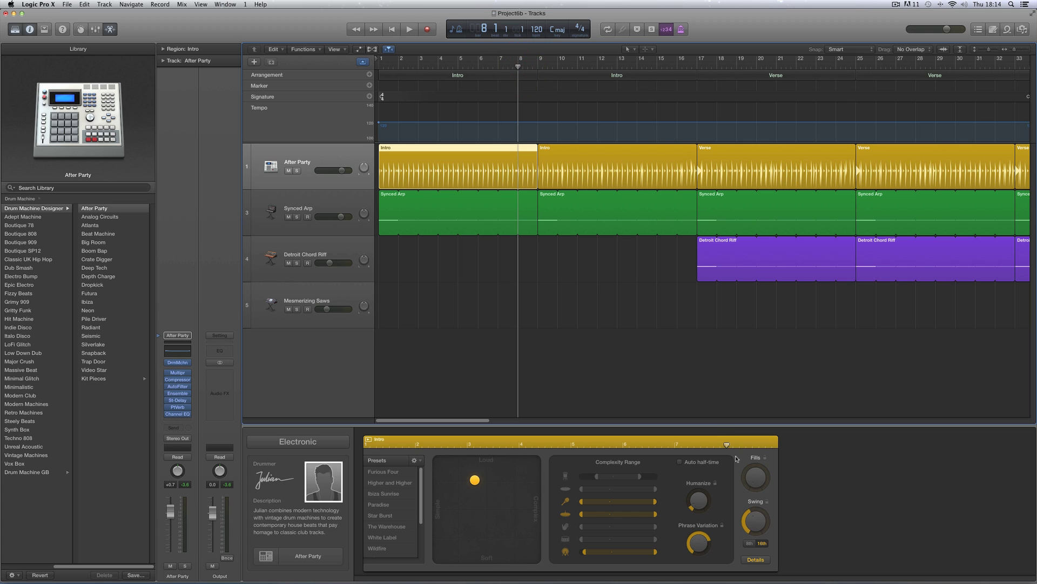
{"action": "left_click_drag", "start_coordinate": [751, 480], "coordinate": [752, 477]}
{"action": "left_click", "coordinate": [752, 479]}
{"action": "left_click", "coordinate": [755, 483]}
{"action": "left_click", "coordinate": [754, 481]}
{"action": "key", "text": "space"}
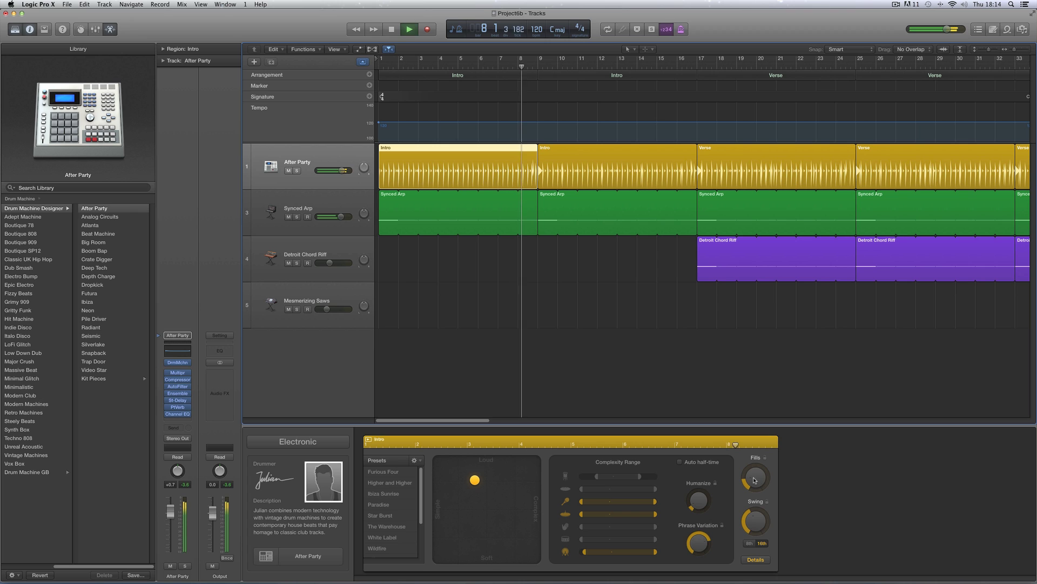
{"action": "key", "text": "space"}
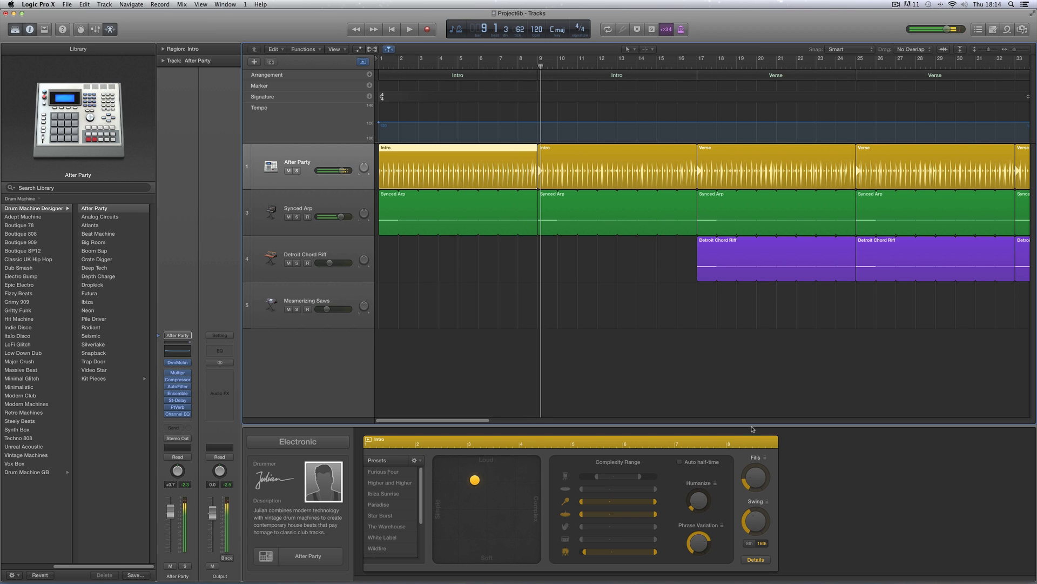
Select the second Intro and first Verse drummer regions in turn and review the rest of the arrangement through to the Outro.
{"action": "left_click", "coordinate": [668, 173]}
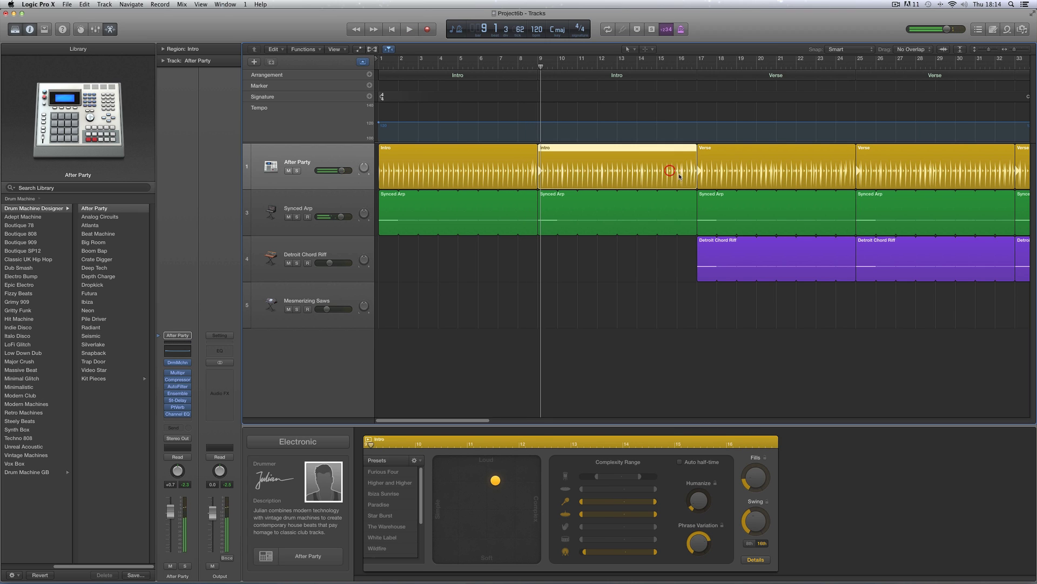
{"action": "left_click", "coordinate": [762, 178]}
{"action": "scroll", "coordinate": [807, 187], "scroll_direction": "right", "scroll_amount": 10}
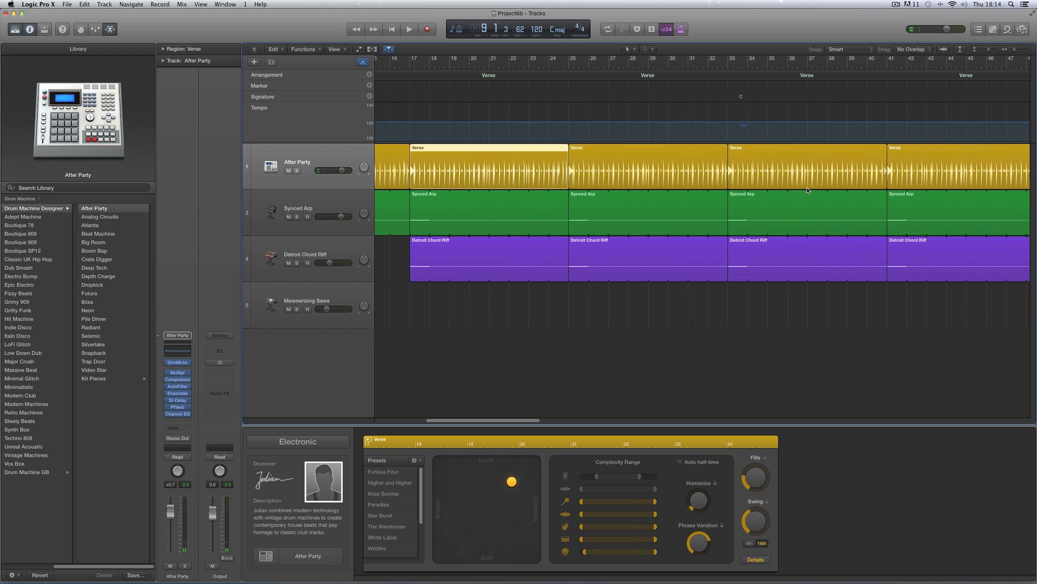
{"action": "scroll", "coordinate": [806, 187], "scroll_direction": "right", "scroll_amount": 10}
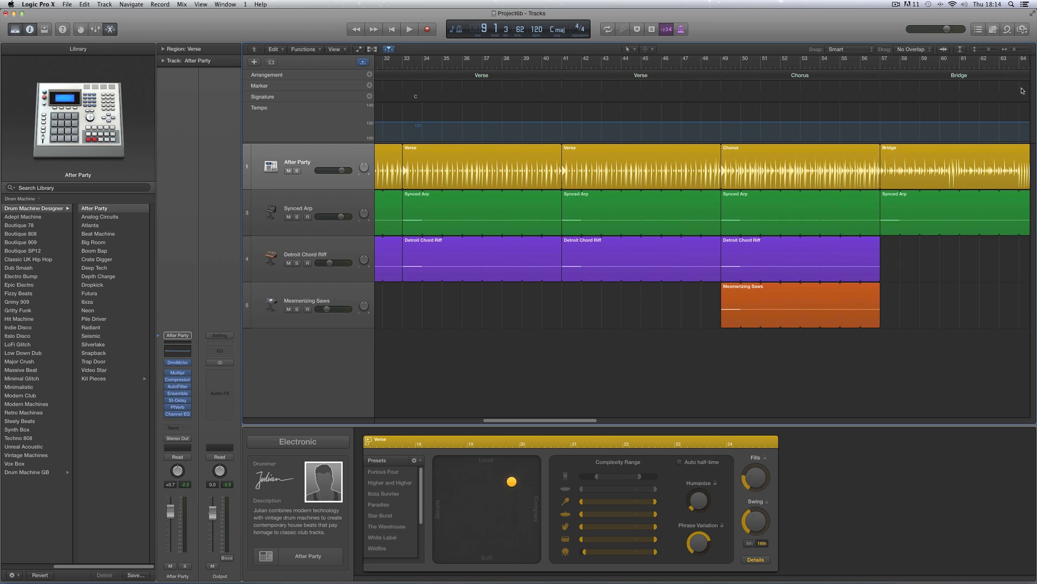
{"action": "left_click_drag", "start_coordinate": [1014, 50], "coordinate": [1012, 49]}
{"action": "scroll", "coordinate": [945, 124], "scroll_direction": "left", "scroll_amount": 4}
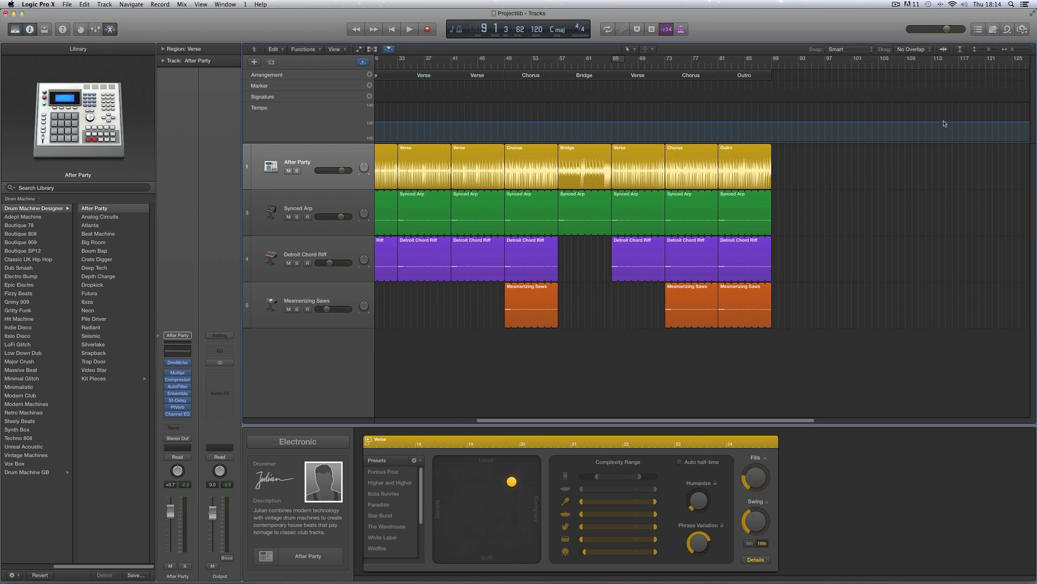
{"action": "scroll", "coordinate": [945, 124], "scroll_direction": "left", "scroll_amount": 3}
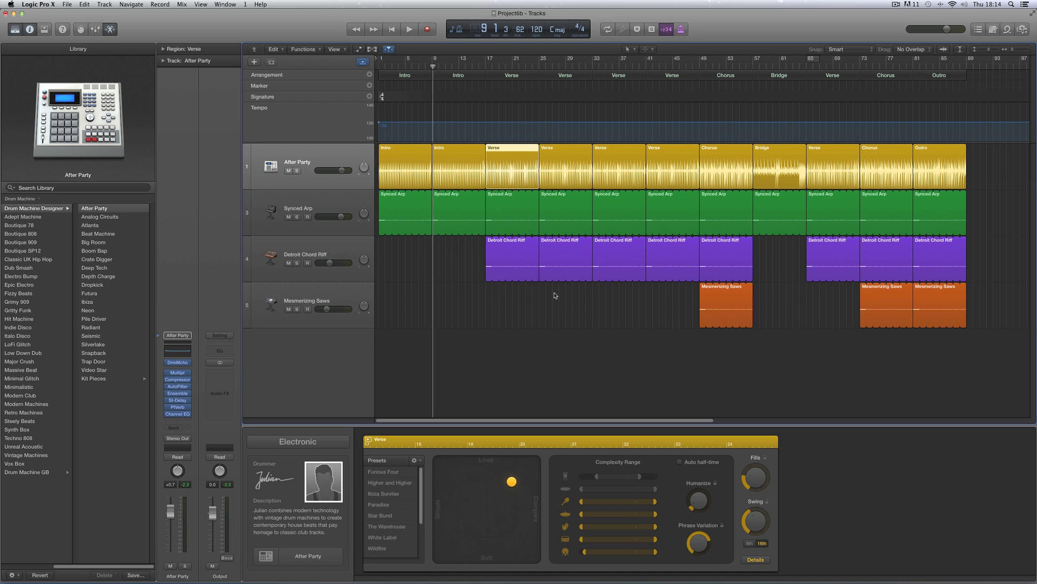
Select all the drummer regions on the After Party track and change their drummer to Leah, accepting the replacement of region settings.
{"action": "left_click", "coordinate": [359, 157]}
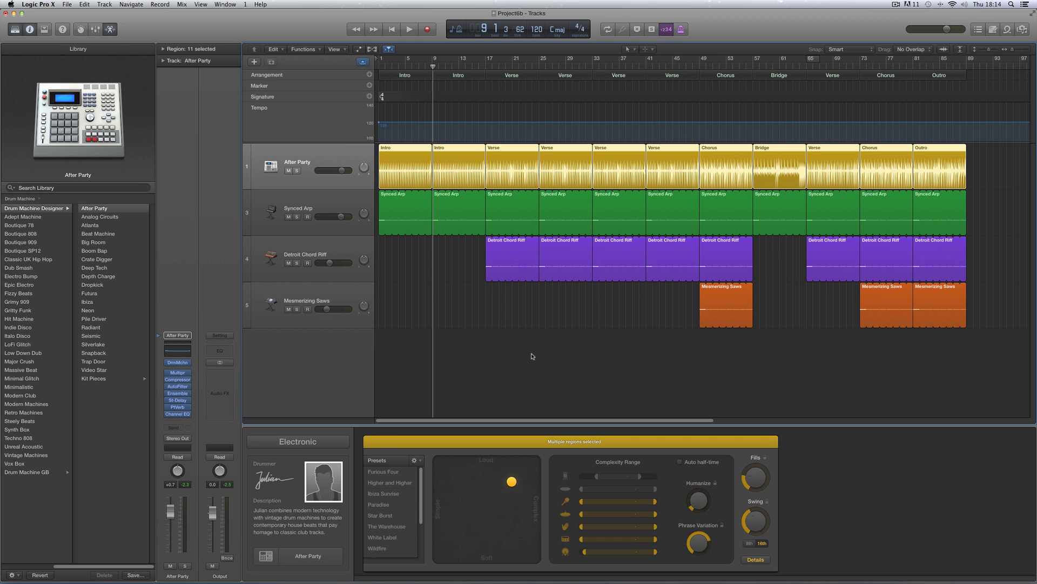
{"action": "left_click", "coordinate": [327, 489]}
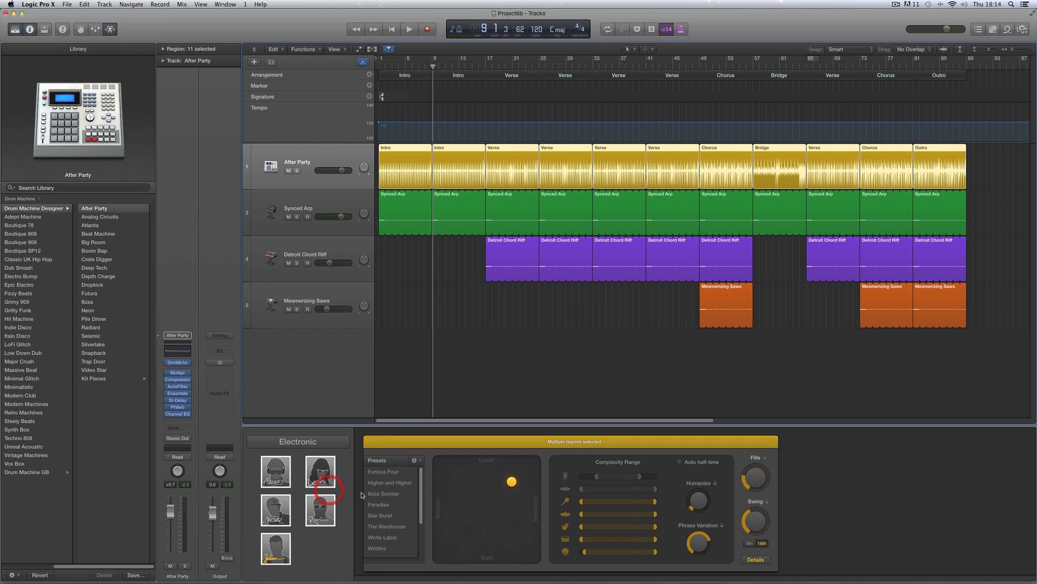
{"action": "left_click", "coordinate": [323, 475]}
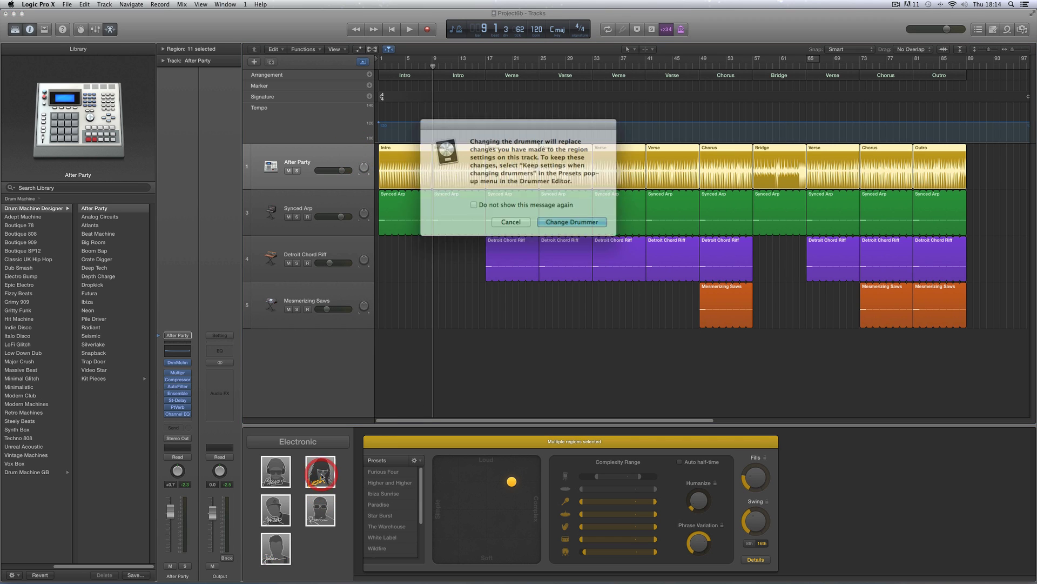
{"action": "left_click", "coordinate": [558, 219]}
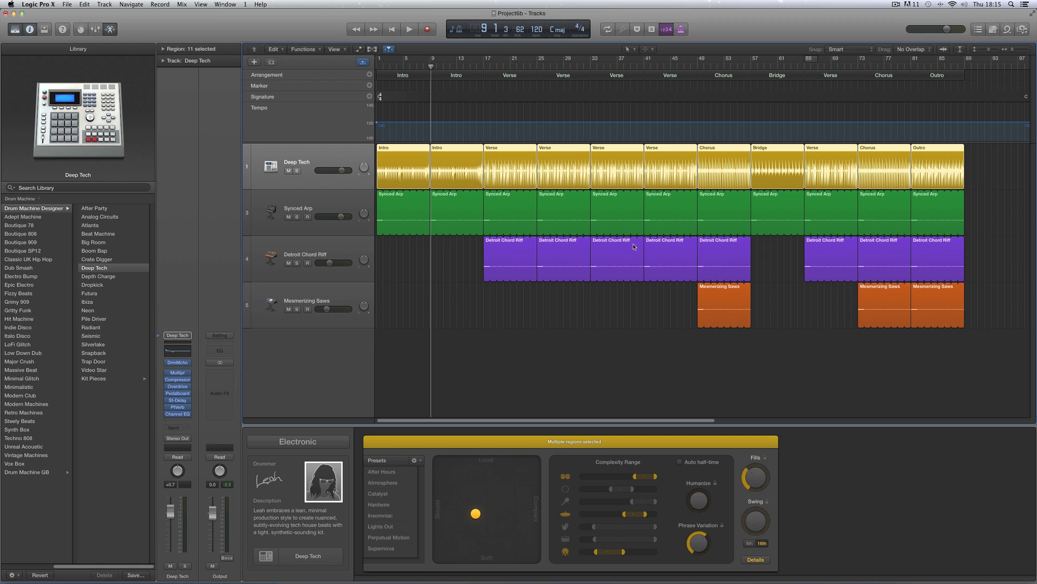
{"action": "scroll", "coordinate": [625, 274], "scroll_direction": "left", "scroll_amount": 1}
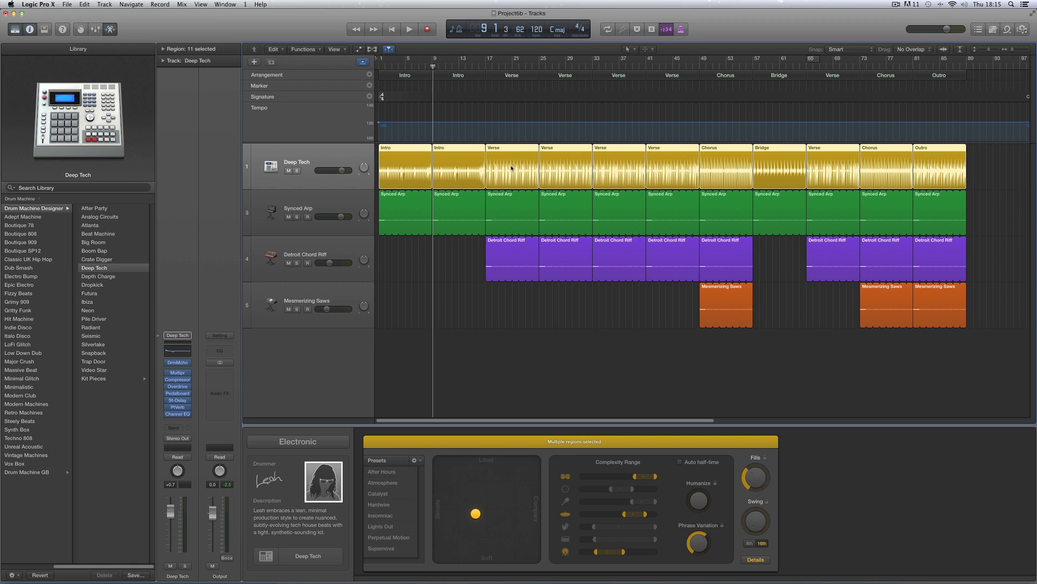
Audition Leah's drum part in the first Intro from bar 1 and in the first Verse from bar 17.
{"action": "left_click", "coordinate": [391, 29]}
{"action": "key", "text": "space"}
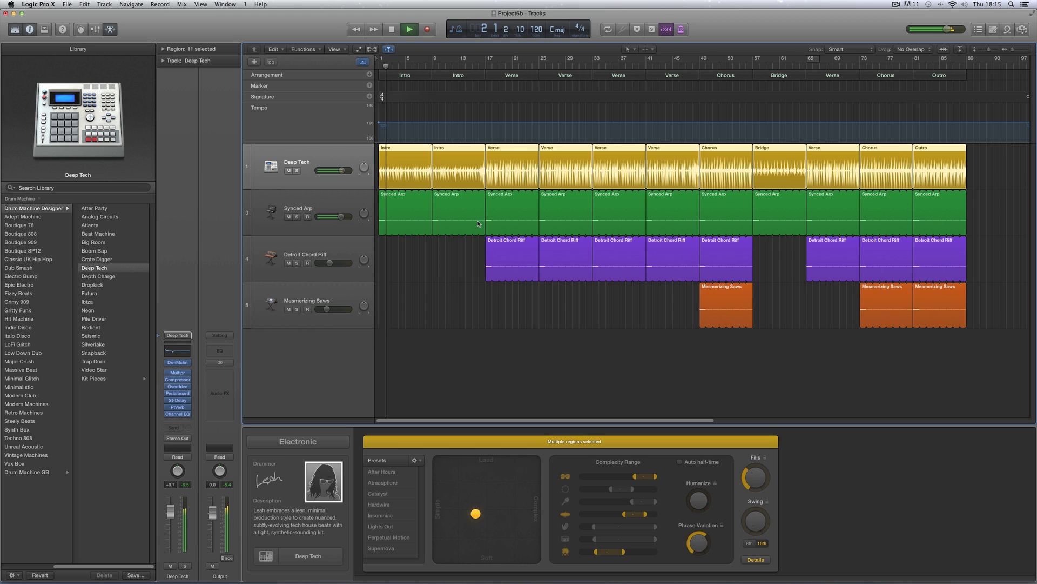
{"action": "key", "text": "space"}
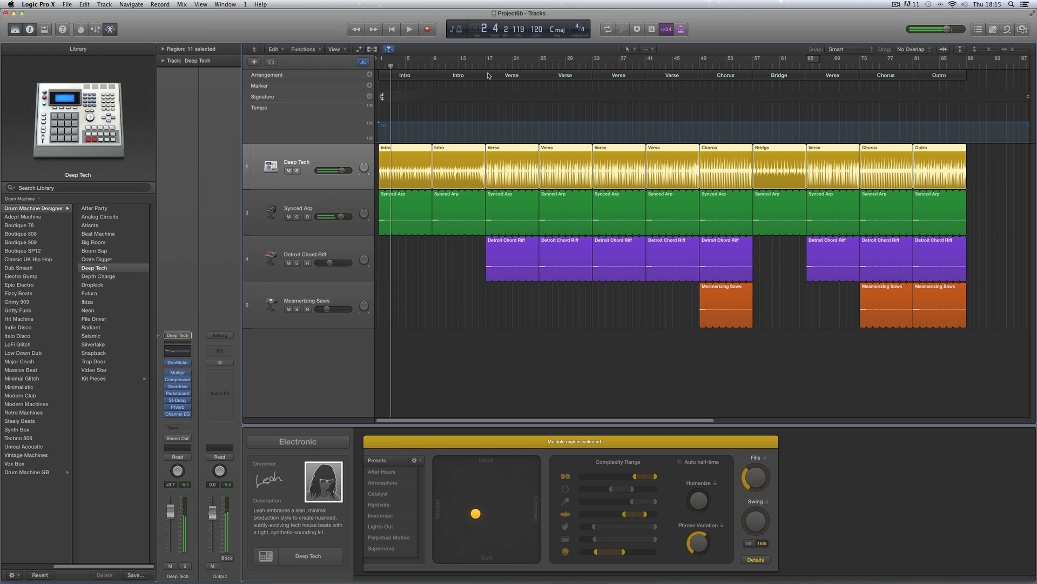
{"action": "left_click", "coordinate": [484, 67]}
{"action": "key", "text": "space"}
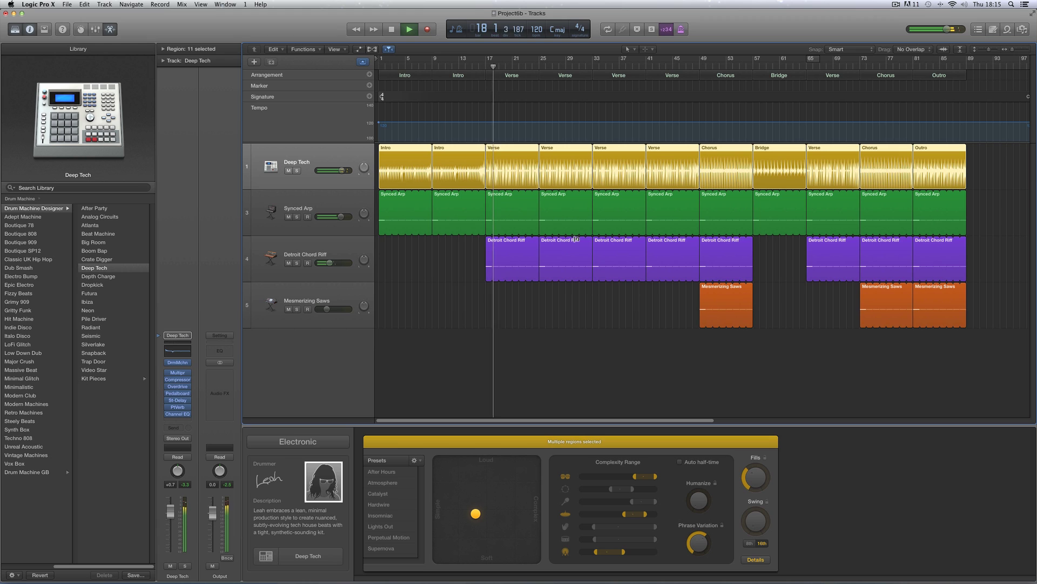
{"action": "key", "text": "space"}
Audition Leah's part in the first Chorus from bar 49, the Bridge from bar 57 and the Outro from bar 81.
{"action": "left_click", "coordinate": [698, 67]}
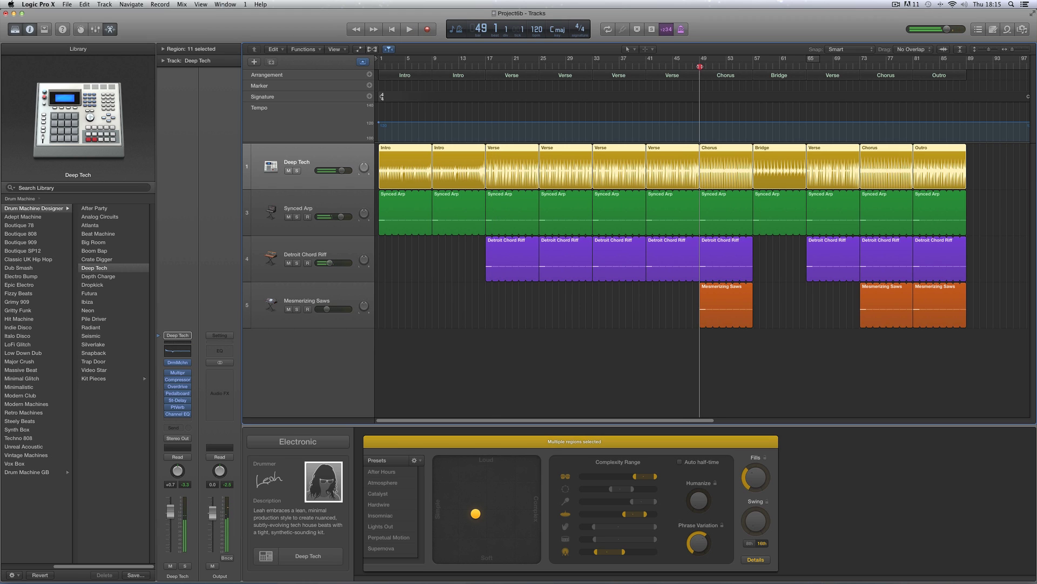
{"action": "key", "text": "space"}
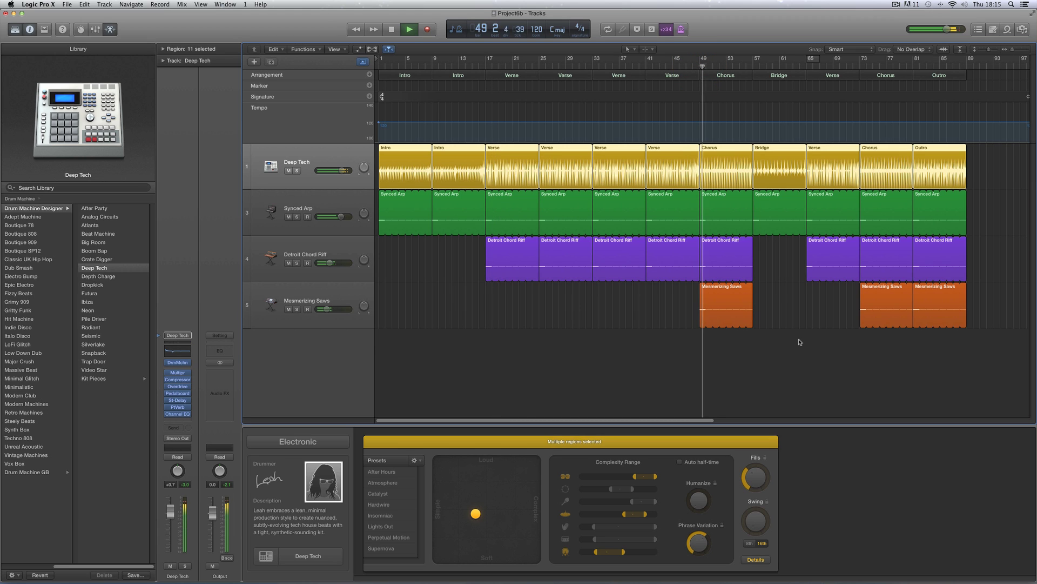
{"action": "key", "text": "space"}
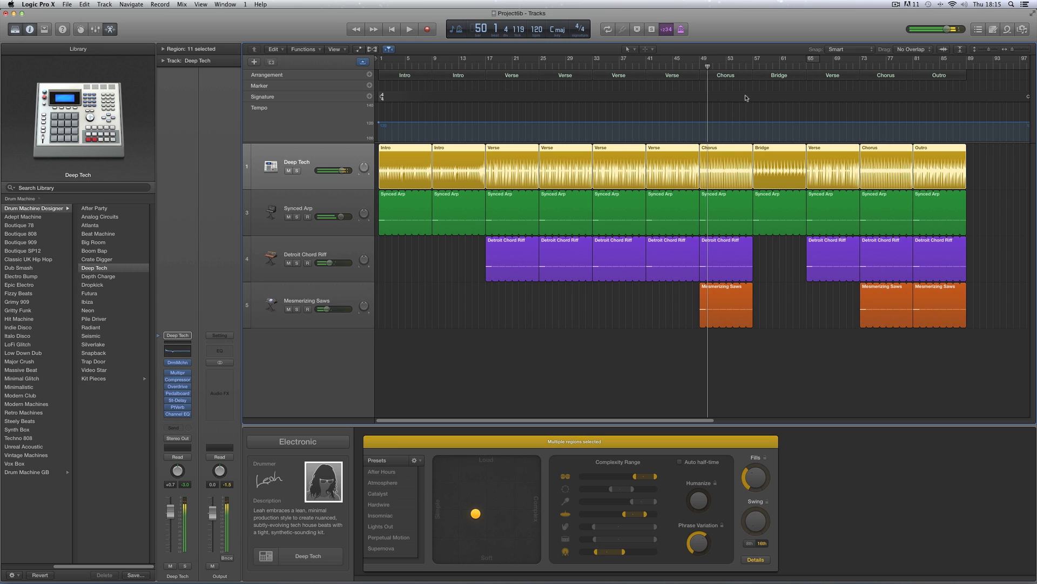
{"action": "left_click", "coordinate": [754, 68]}
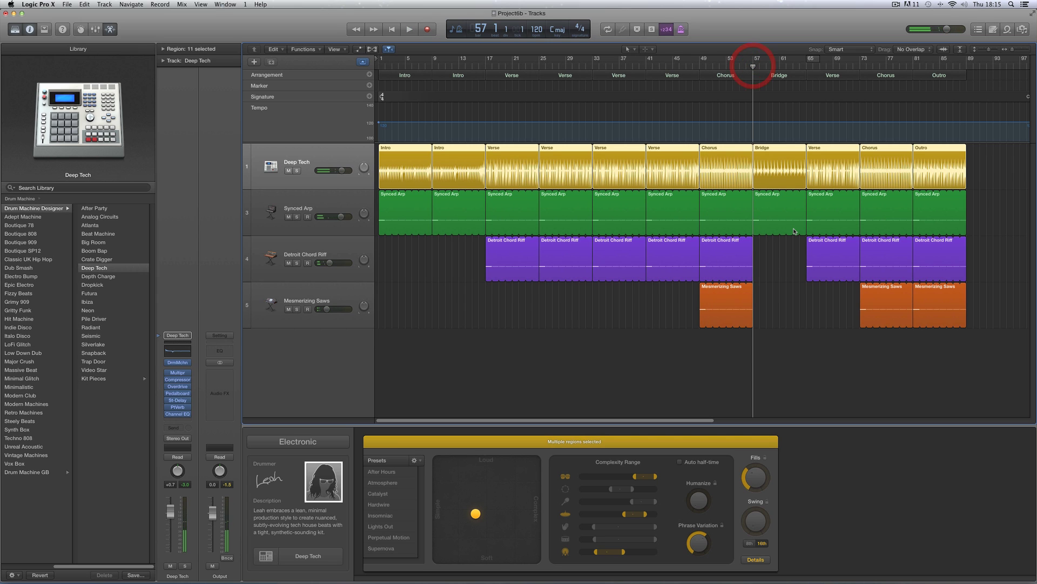
{"action": "key", "text": "space"}
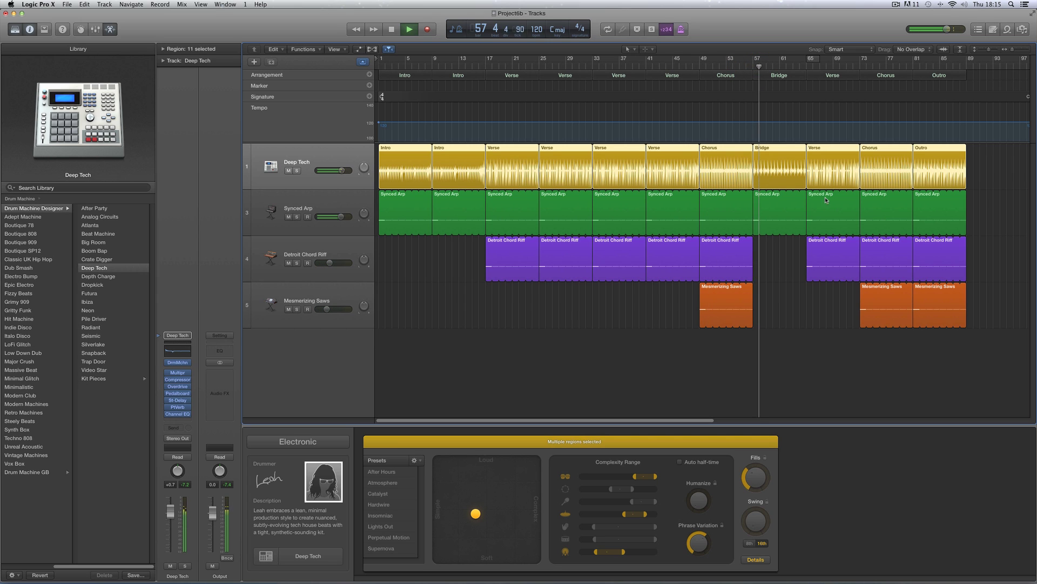
{"action": "key", "text": "space"}
{"action": "left_click", "coordinate": [913, 68]}
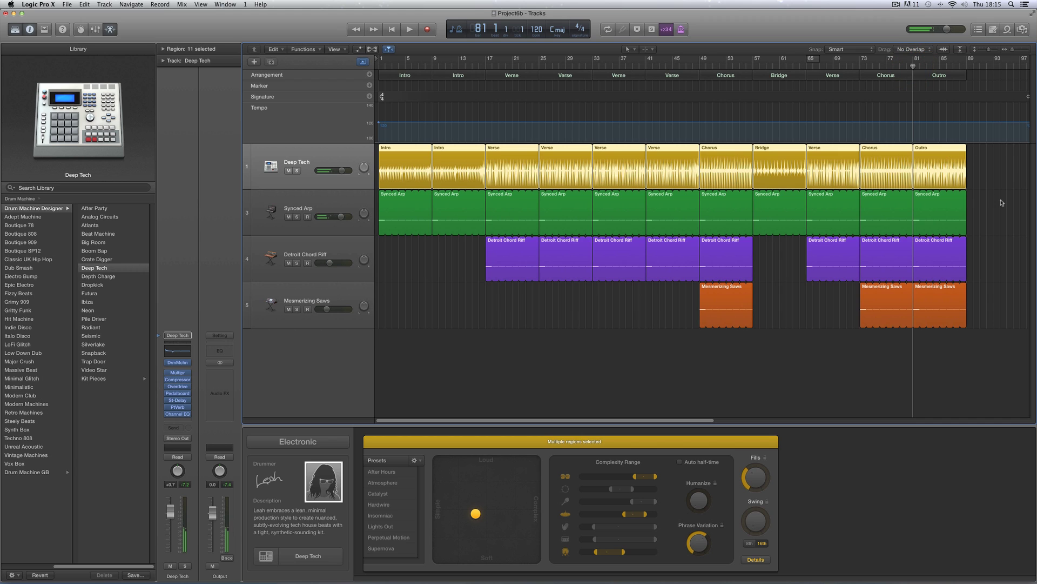
{"action": "key", "text": "space"}
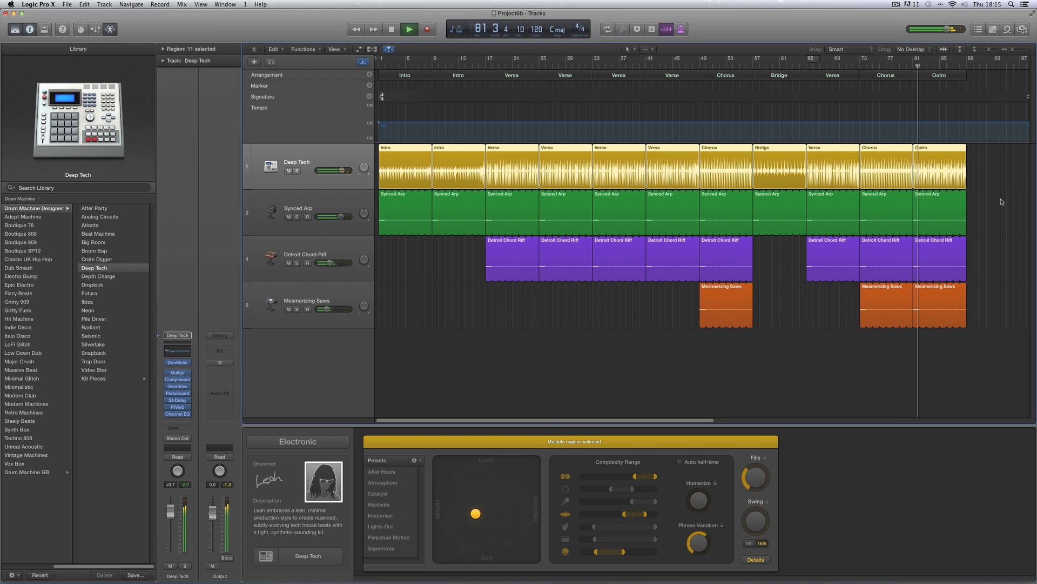
{"action": "key", "text": "space"}
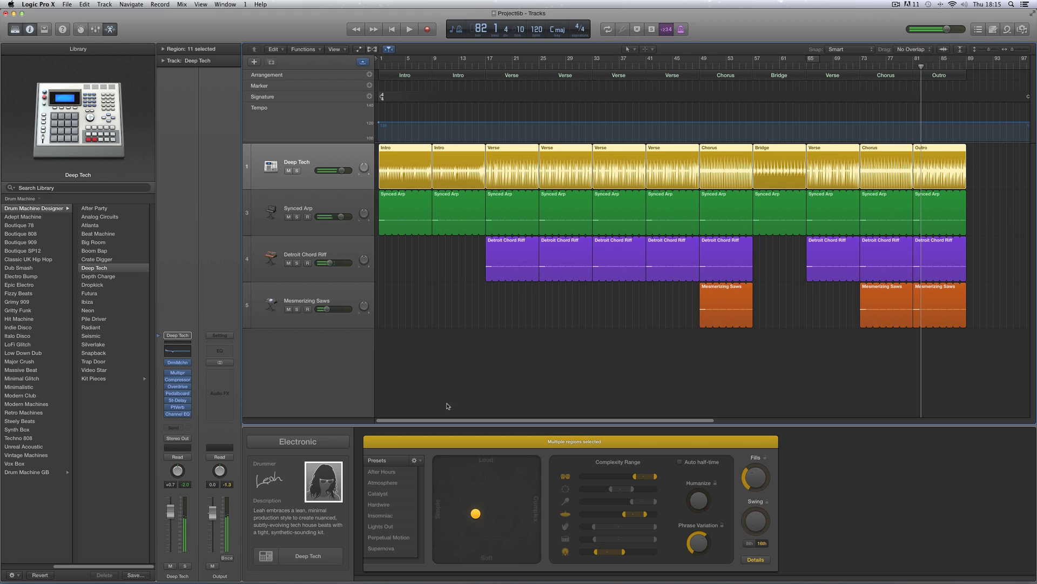
Change the drummer of all regions to Magnus and play the opening of the first Intro.
{"action": "left_click", "coordinate": [323, 481]}
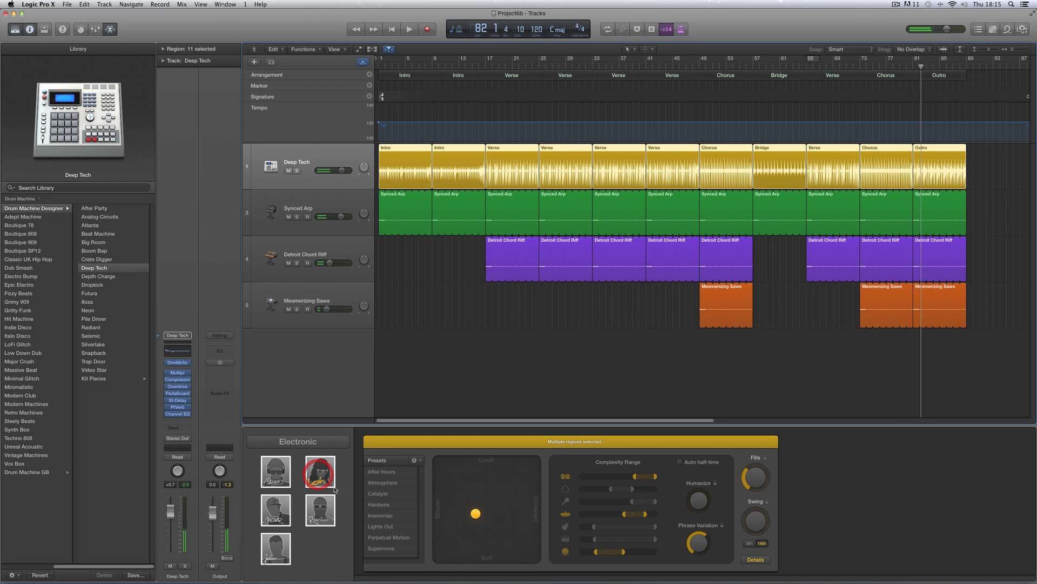
{"action": "left_click", "coordinate": [283, 478]}
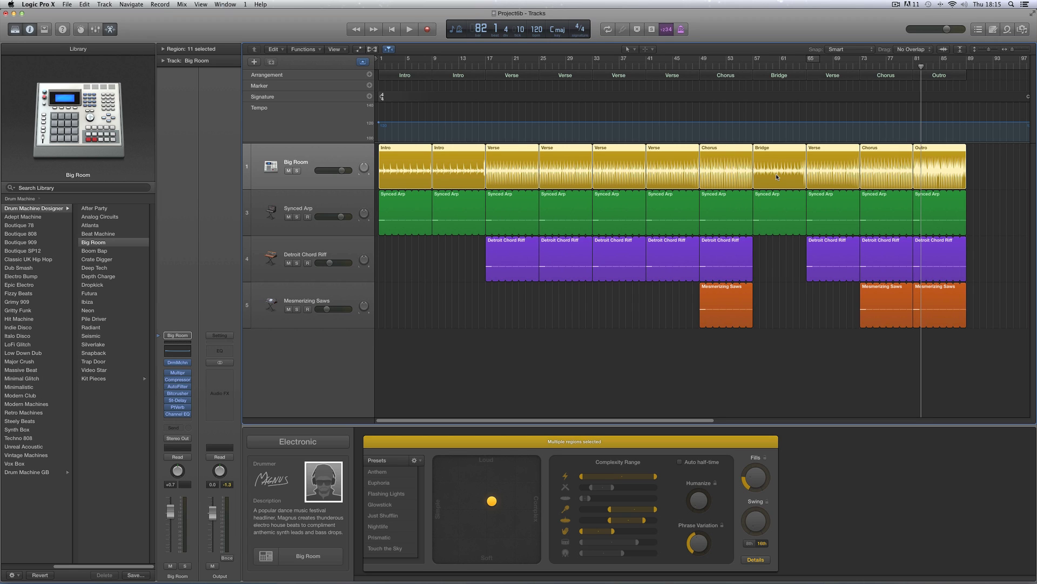
{"action": "left_click", "coordinate": [397, 34]}
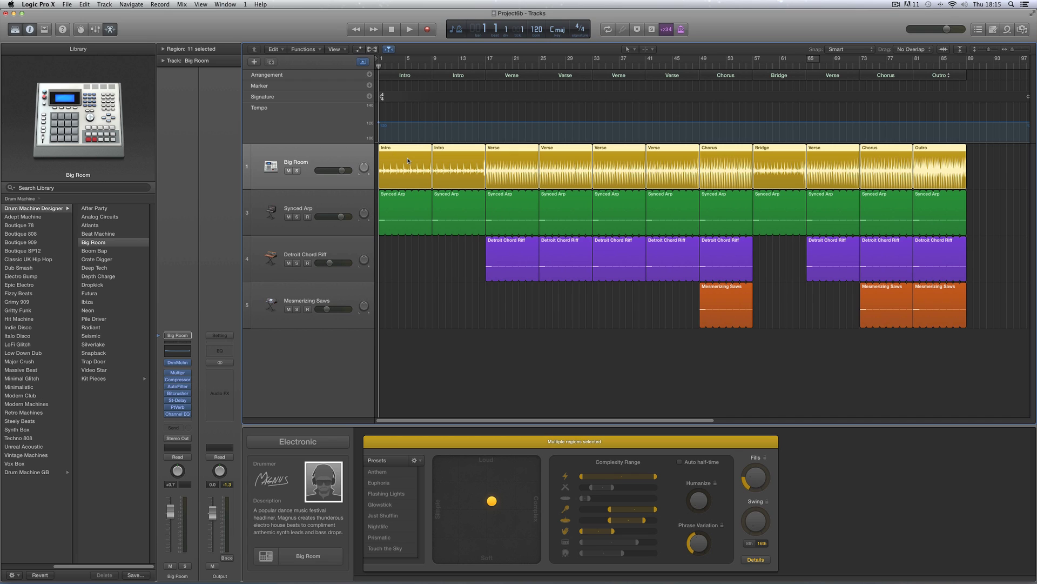
{"action": "key", "text": "space"}
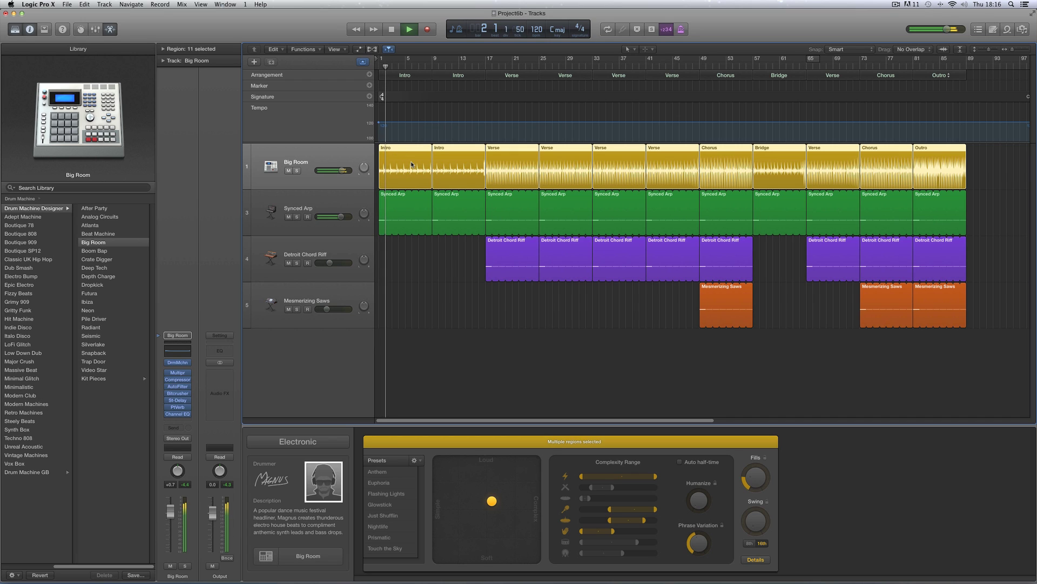
{"action": "key", "text": "space"}
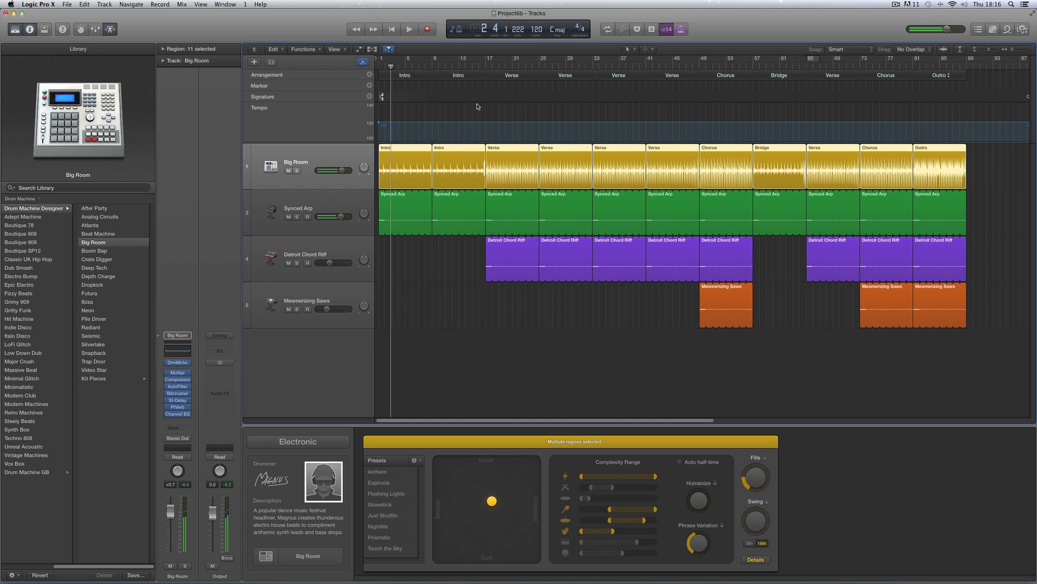
Audition Magnus's part at the starts of the first Verse, first Chorus, Bridge and Outro, at bars 17, 49, 57 and 81.
{"action": "left_click", "coordinate": [485, 69]}
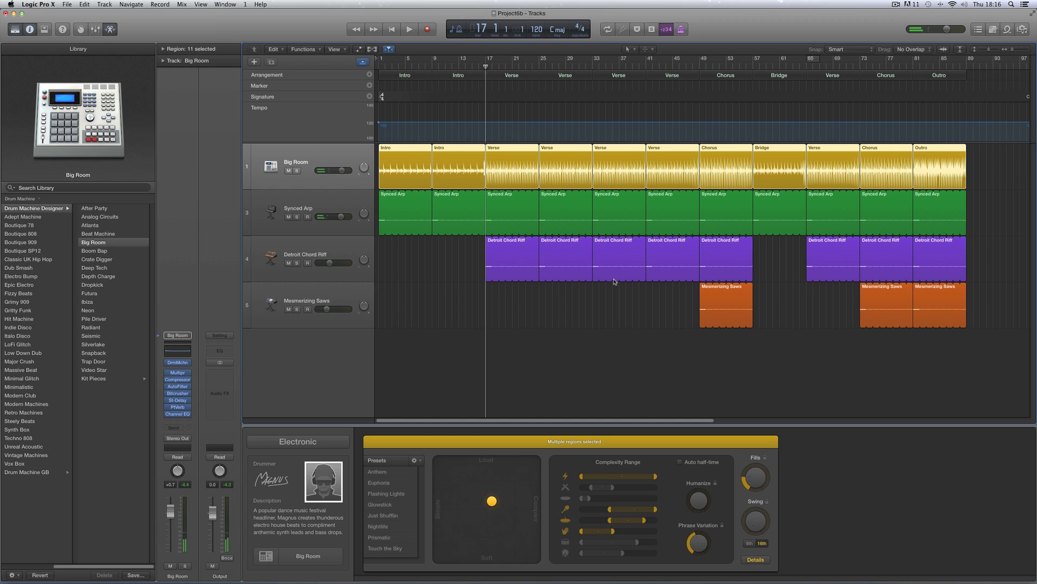
{"action": "key", "text": "space"}
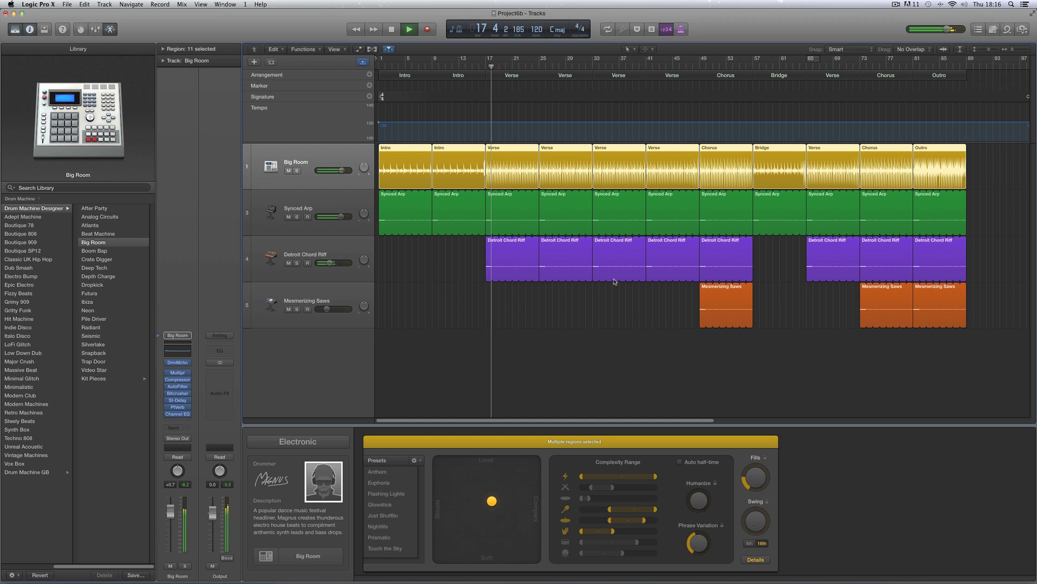
{"action": "key", "text": "space"}
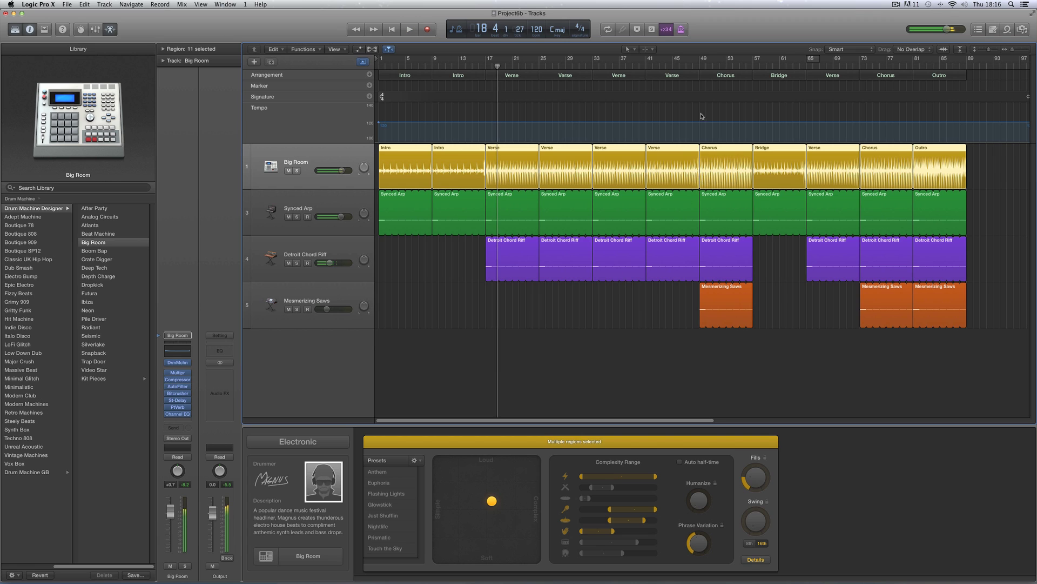
{"action": "left_click", "coordinate": [700, 69]}
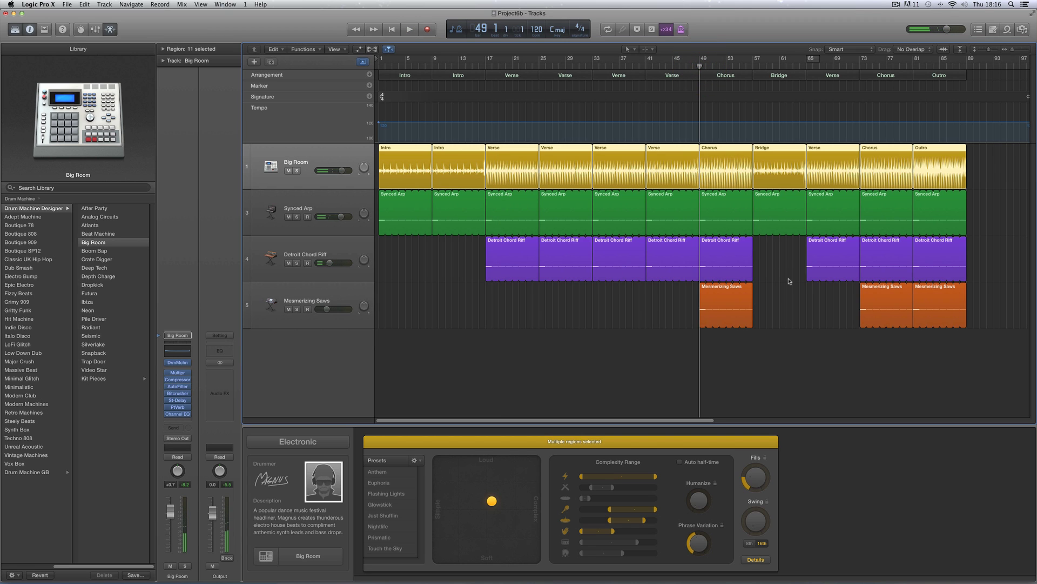
{"action": "key", "text": "space"}
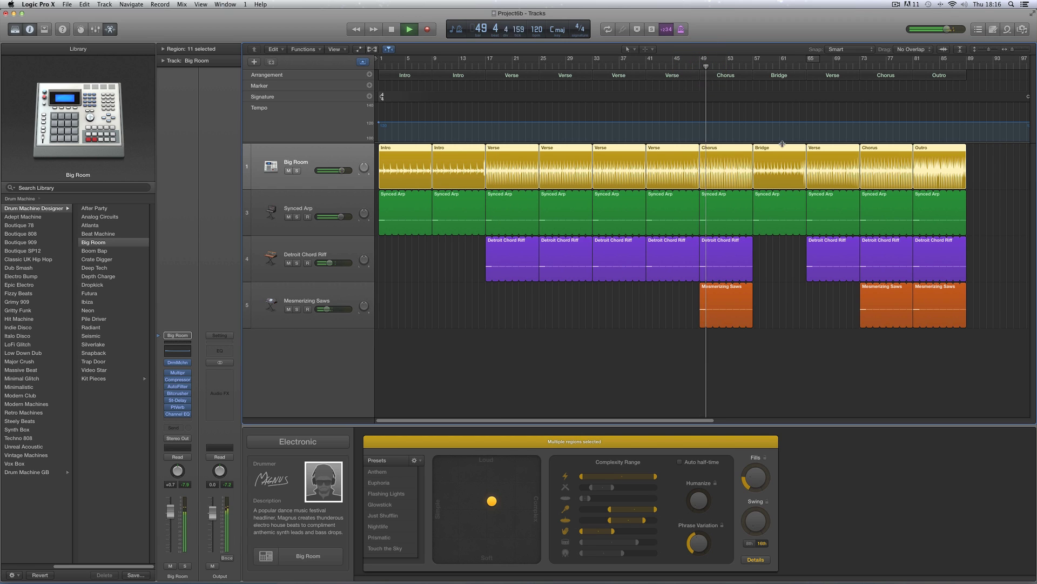
{"action": "left_click", "coordinate": [754, 67]}
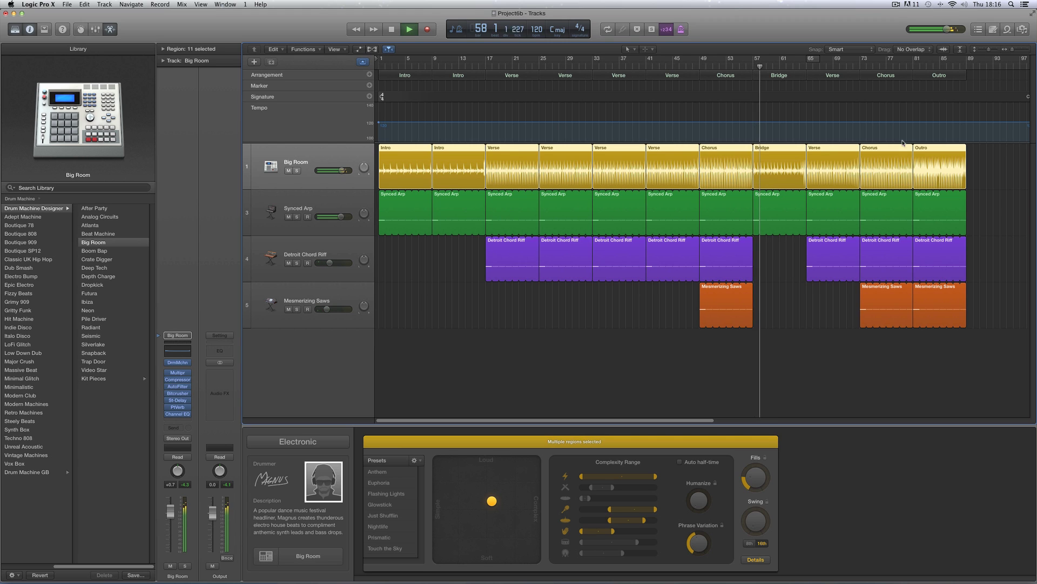
{"action": "left_click", "coordinate": [913, 60]}
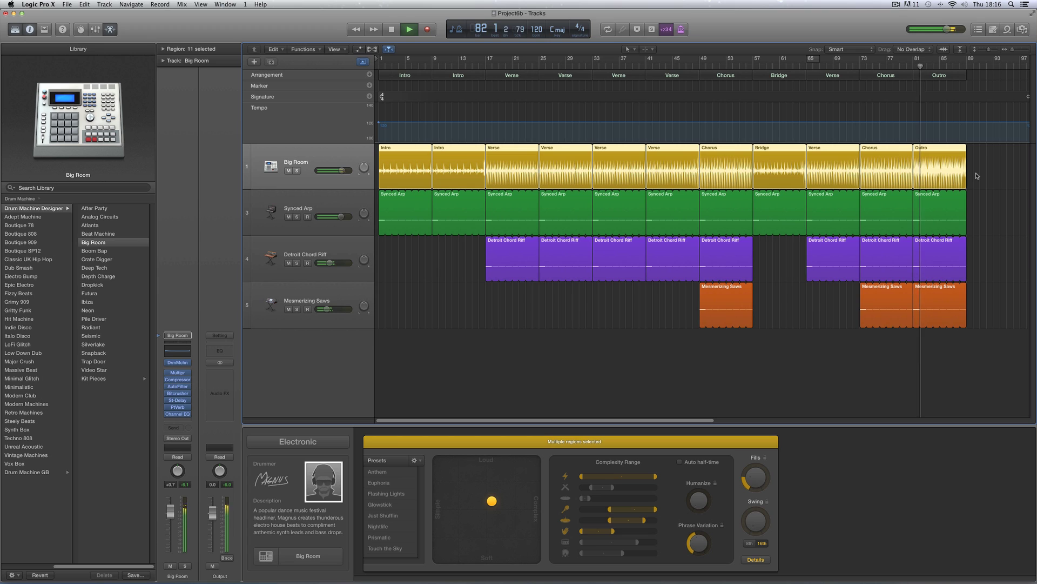
{"action": "key", "text": "space"}
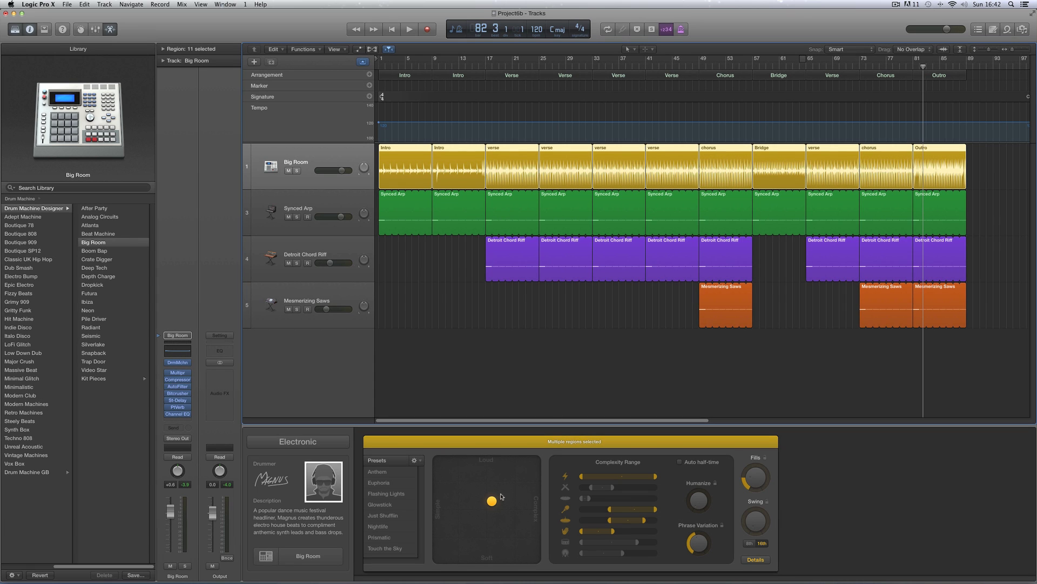
Try to shift all selected drummer regions toward a louder and more complex performance.
{"action": "left_click_drag", "start_coordinate": [492, 502], "coordinate": [517, 486]}
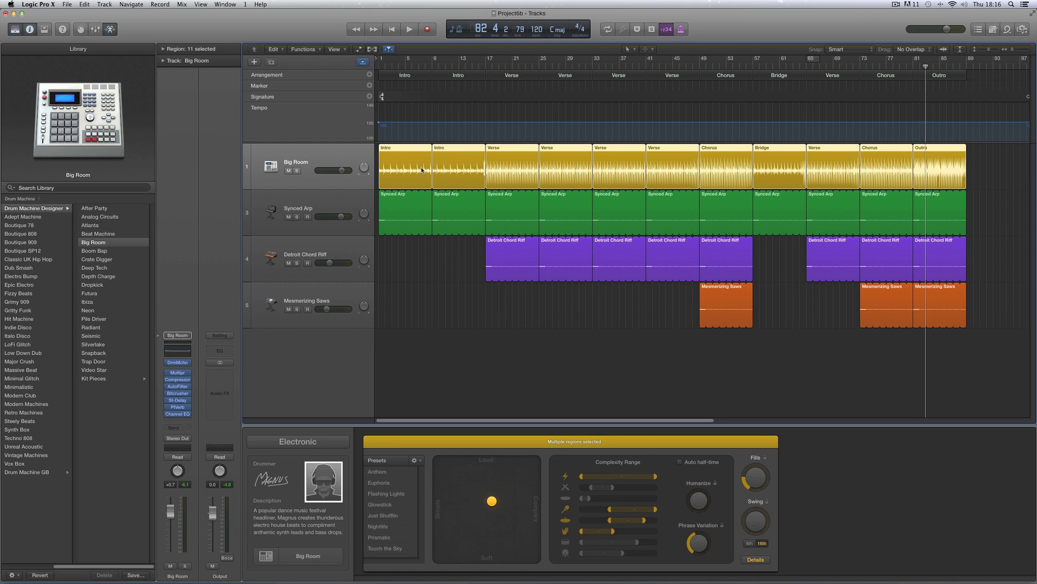
Select every section in the arrangement and delete them together with all track regions.
{"action": "left_click", "coordinate": [352, 76]}
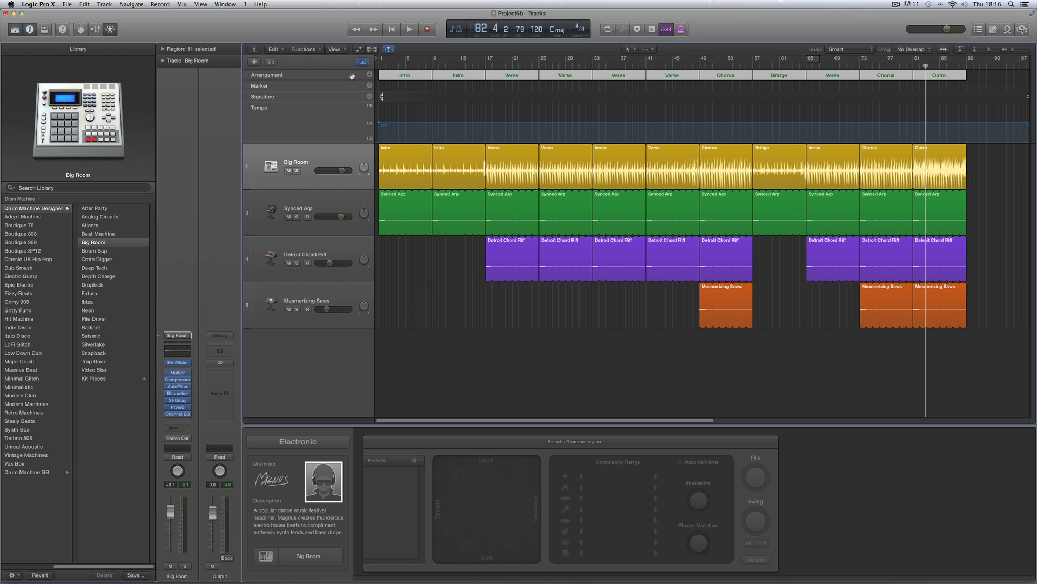
{"action": "key", "text": "Delete"}
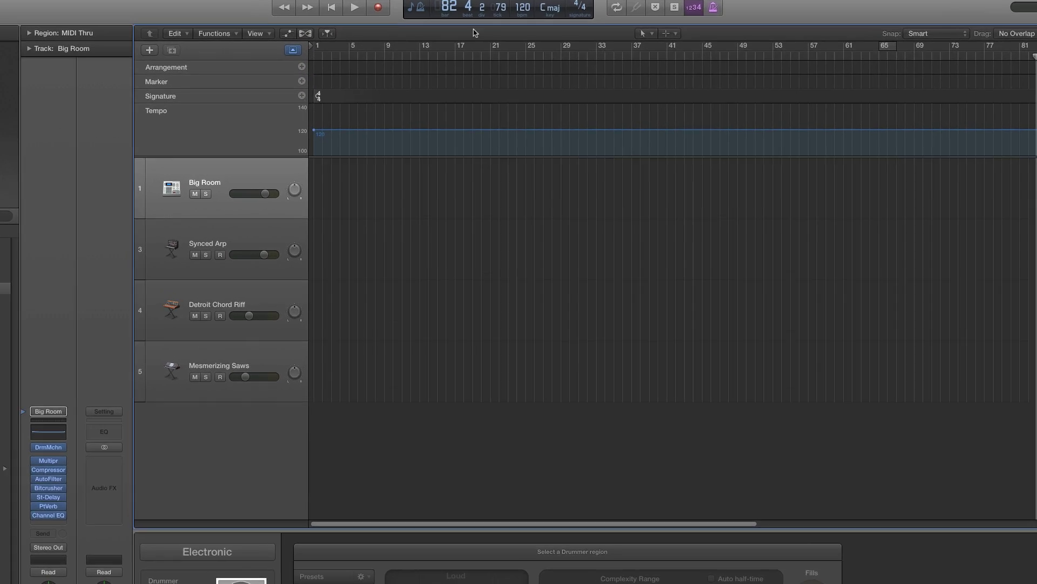
Return to the project start and add a new arrangement section at bar 1.
{"action": "left_click", "coordinate": [254, 15]}
{"action": "key", "text": "super+Right"}
{"action": "key", "text": "super+Right"}
{"action": "key", "text": "super+Right"}
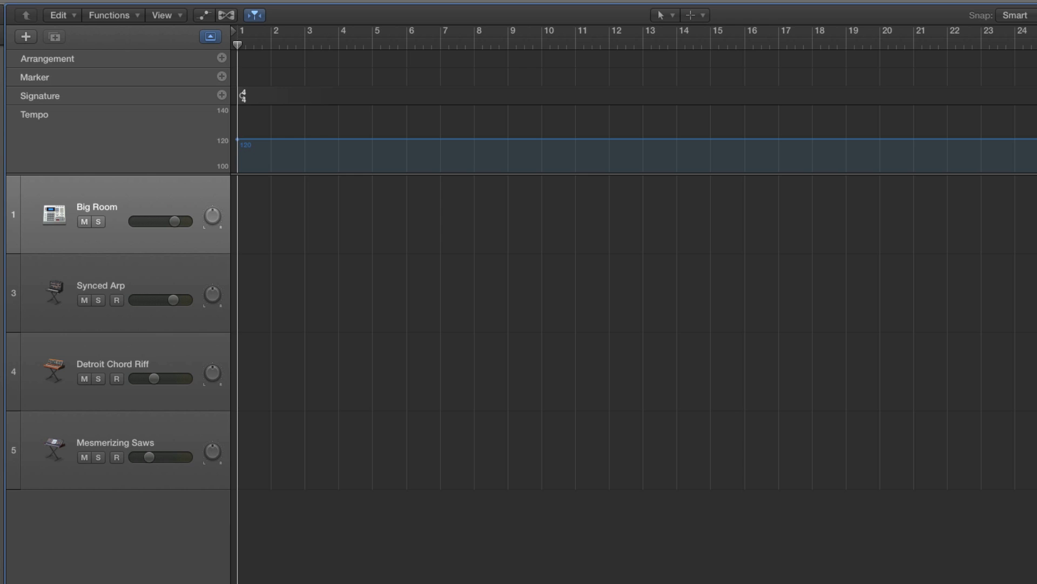
{"action": "key", "text": "super+Right"}
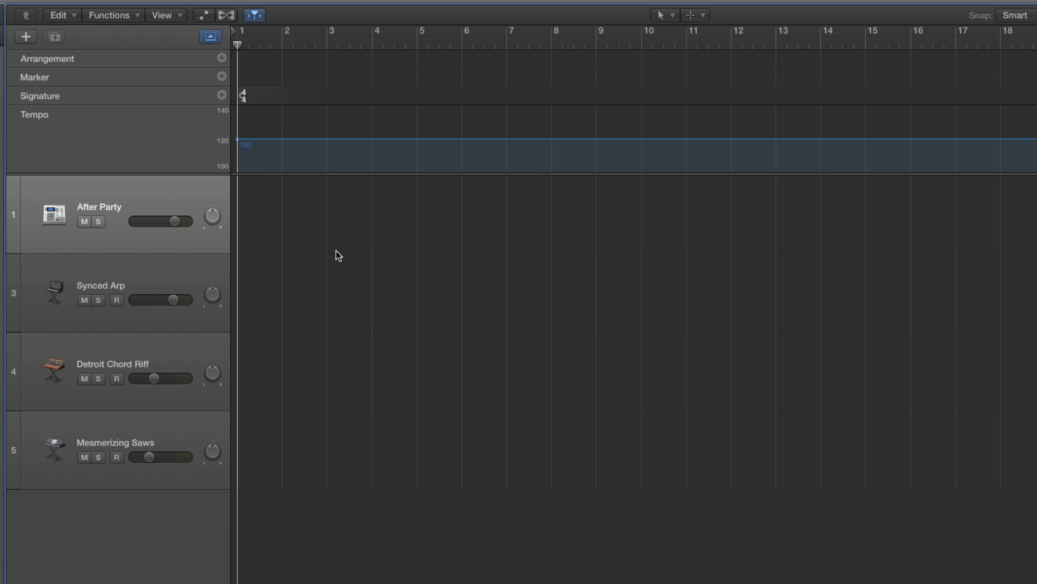
{"action": "left_click", "coordinate": [222, 58]}
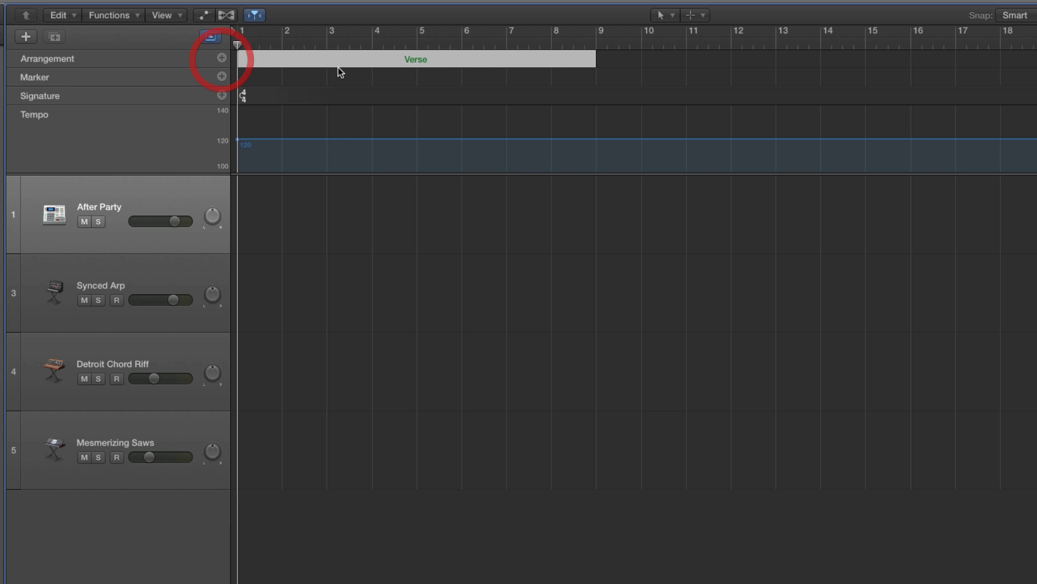
Relabel the section at bar 1 as Intro and create a drummer region for it on the After Party track.
{"action": "left_click", "coordinate": [427, 59]}
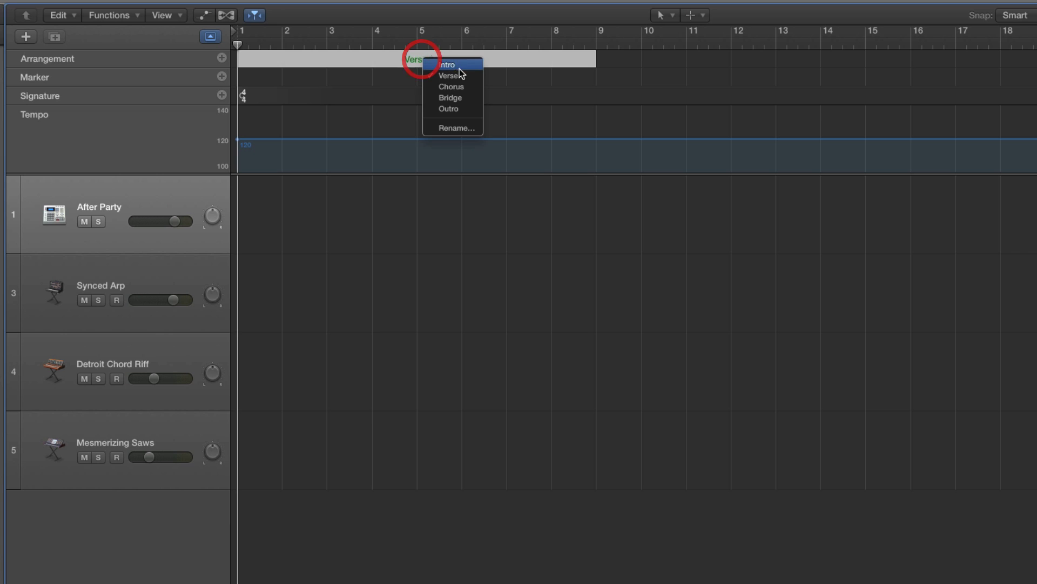
{"action": "left_click", "coordinate": [455, 66]}
{"action": "left_click", "coordinate": [664, 15]}
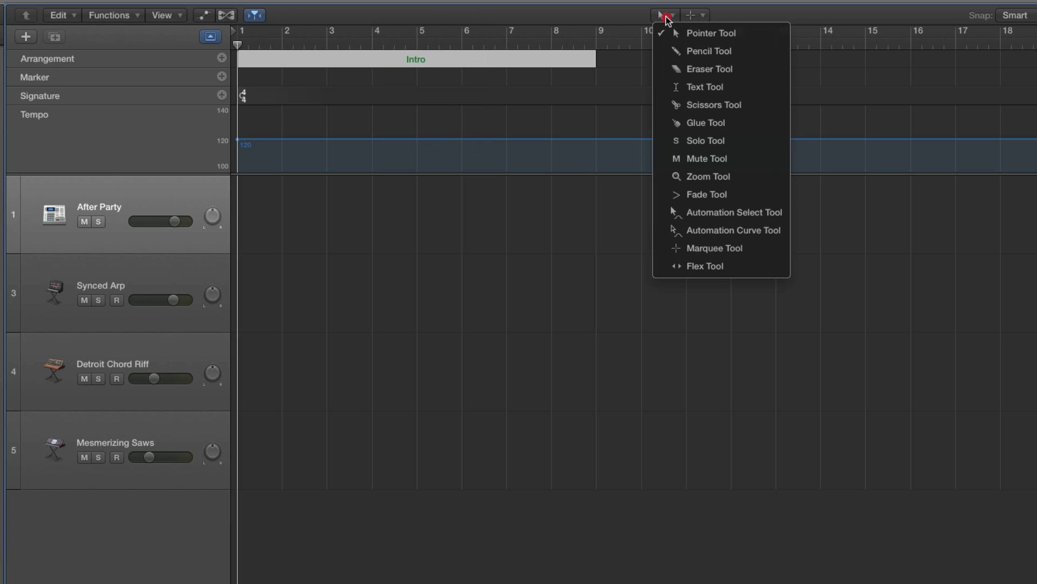
{"action": "left_click", "coordinate": [676, 49]}
{"action": "left_click", "coordinate": [266, 216]}
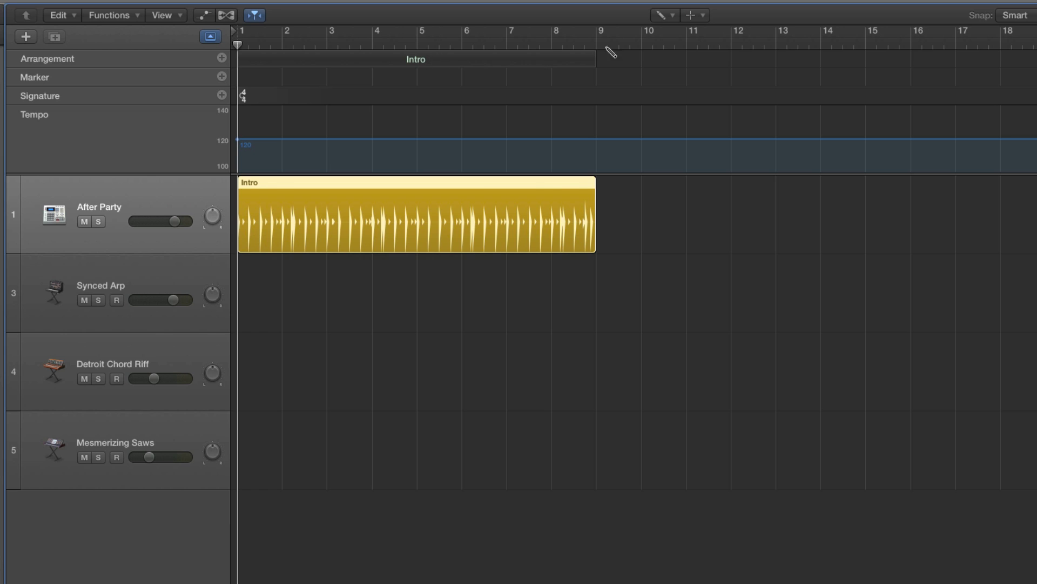
{"action": "left_click", "coordinate": [662, 20]}
{"action": "left_click", "coordinate": [683, 33]}
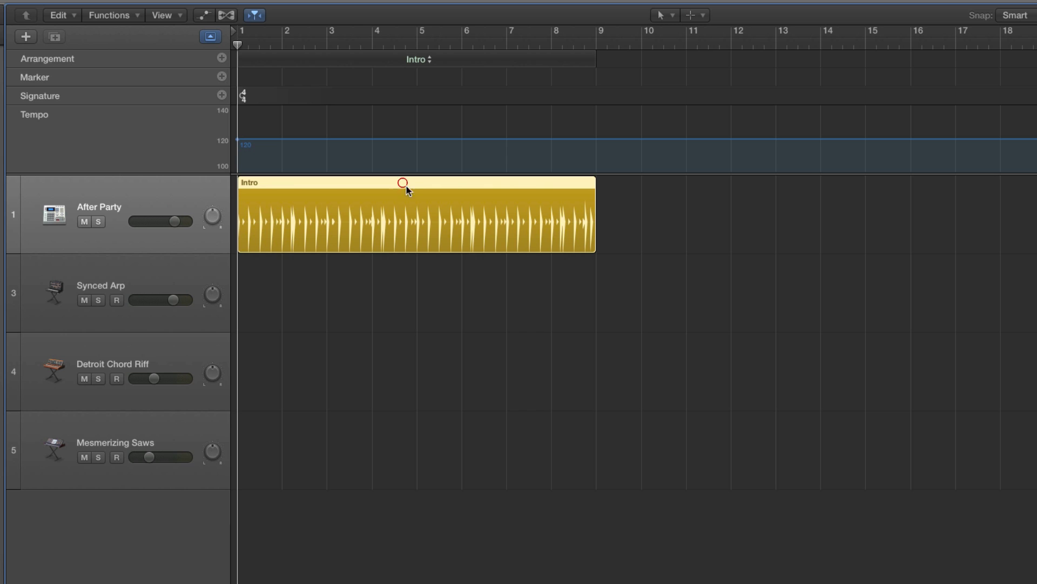
Make the Intro drummer performance more complex and slightly softer, and turn off its kick.
{"action": "double_click", "coordinate": [360, 210]}
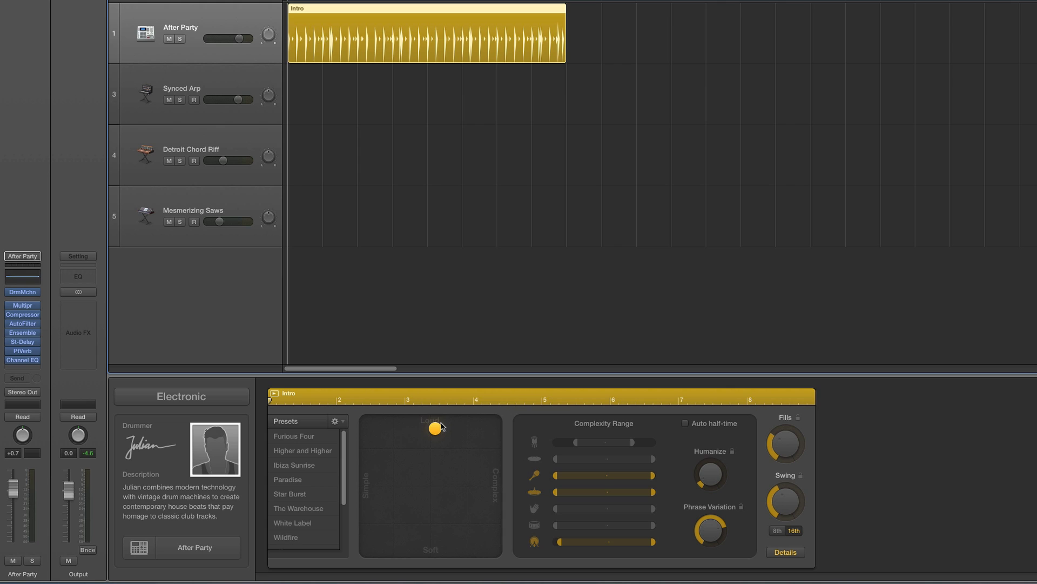
{"action": "left_click_drag", "start_coordinate": [441, 426], "coordinate": [470, 448]}
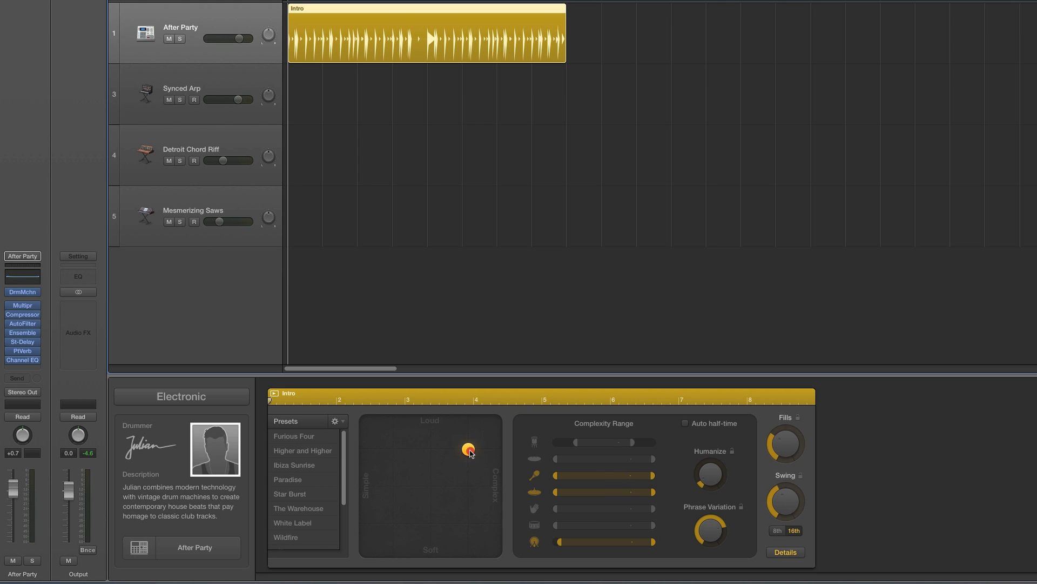
{"action": "left_click", "coordinate": [534, 542]}
Reduce Phrase Variation, Humanize and Fills to their minimum, lower the hi-hat's upper complexity limit, and audition the Intro.
{"action": "left_click_drag", "start_coordinate": [711, 530], "coordinate": [716, 572]}
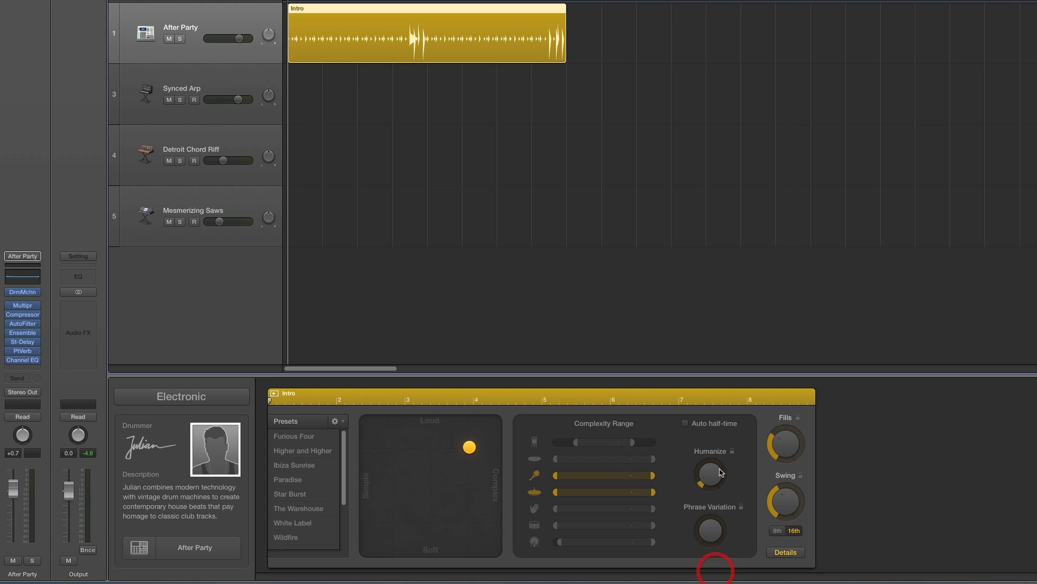
{"action": "left_click_drag", "start_coordinate": [717, 472], "coordinate": [716, 484]}
{"action": "left_click_drag", "start_coordinate": [788, 444], "coordinate": [808, 496]}
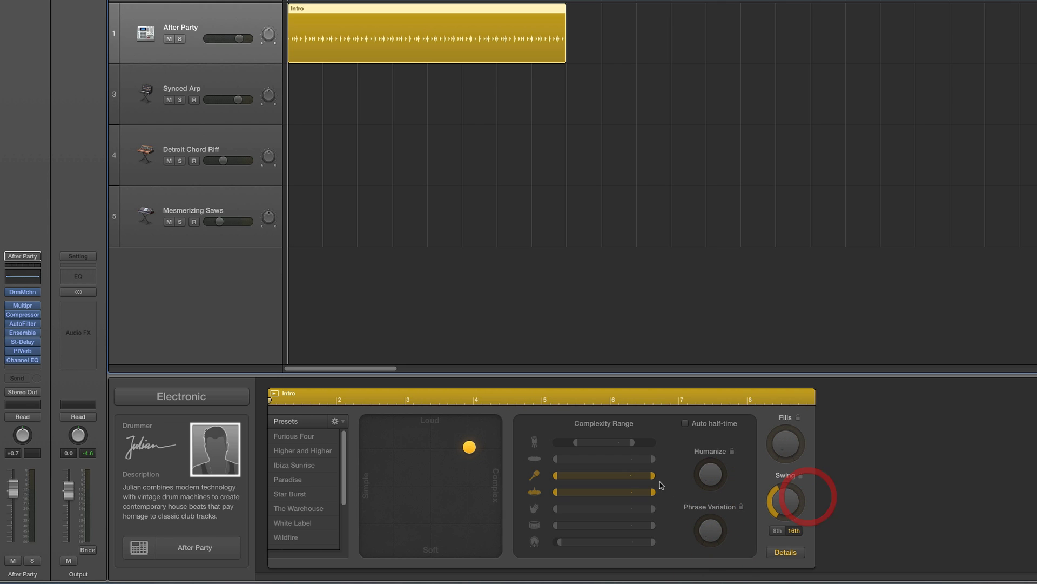
{"action": "left_click_drag", "start_coordinate": [653, 492], "coordinate": [628, 493]}
{"action": "key", "text": "space"}
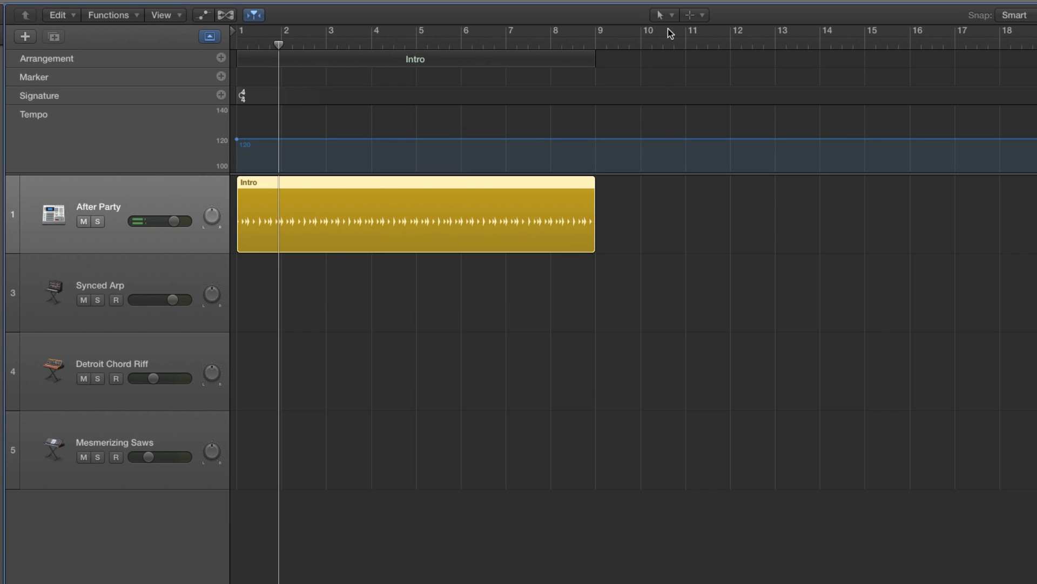
Create a one-bar MIDI region at bar 1 on the Synced Arp track and loop it to bar 9.
{"action": "left_click", "coordinate": [663, 18]}
{"action": "left_click", "coordinate": [700, 51]}
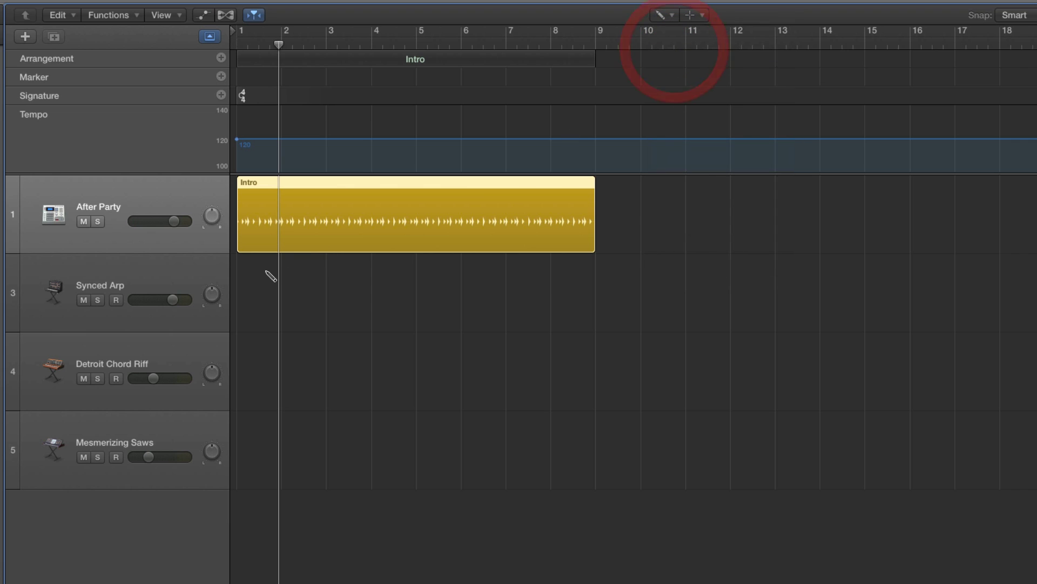
{"action": "left_click", "coordinate": [258, 278]}
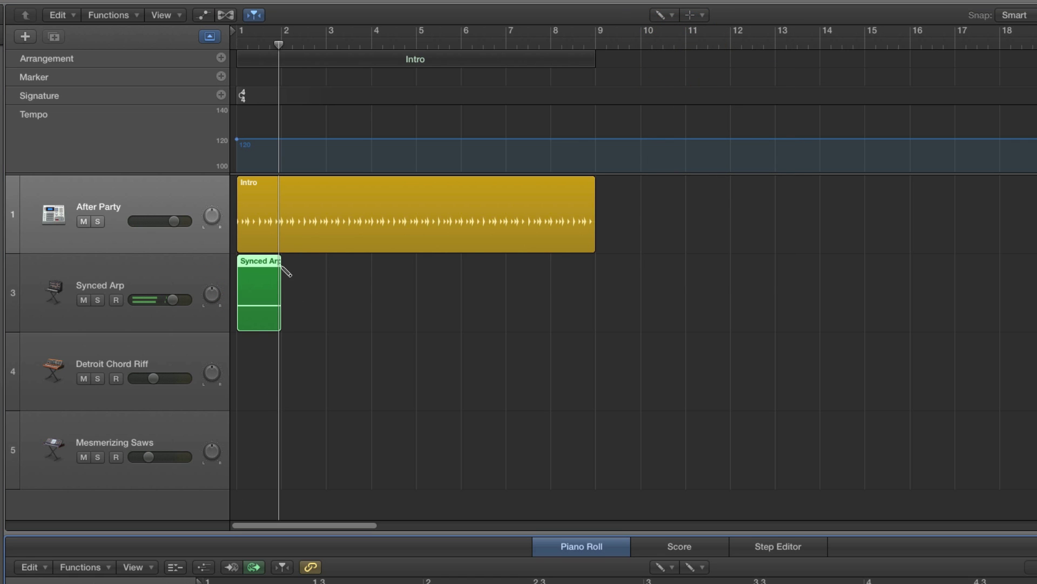
{"action": "left_click_drag", "start_coordinate": [281, 263], "coordinate": [599, 286]}
{"action": "left_click", "coordinate": [668, 20]}
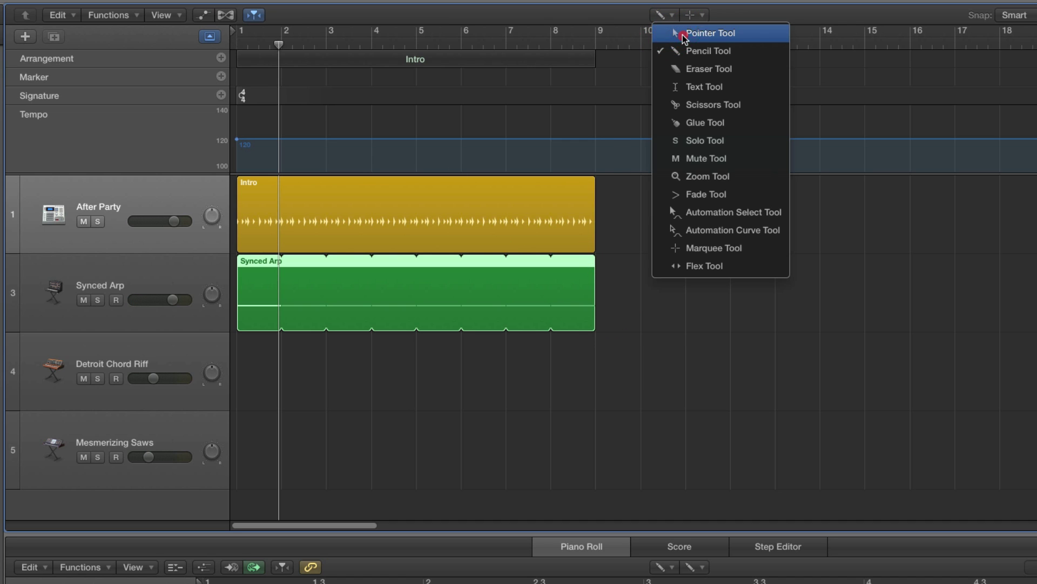
{"action": "left_click", "coordinate": [685, 35]}
Select the Intro drummer region on the After Party track and return the playhead to the project start.
{"action": "left_click", "coordinate": [479, 58]}
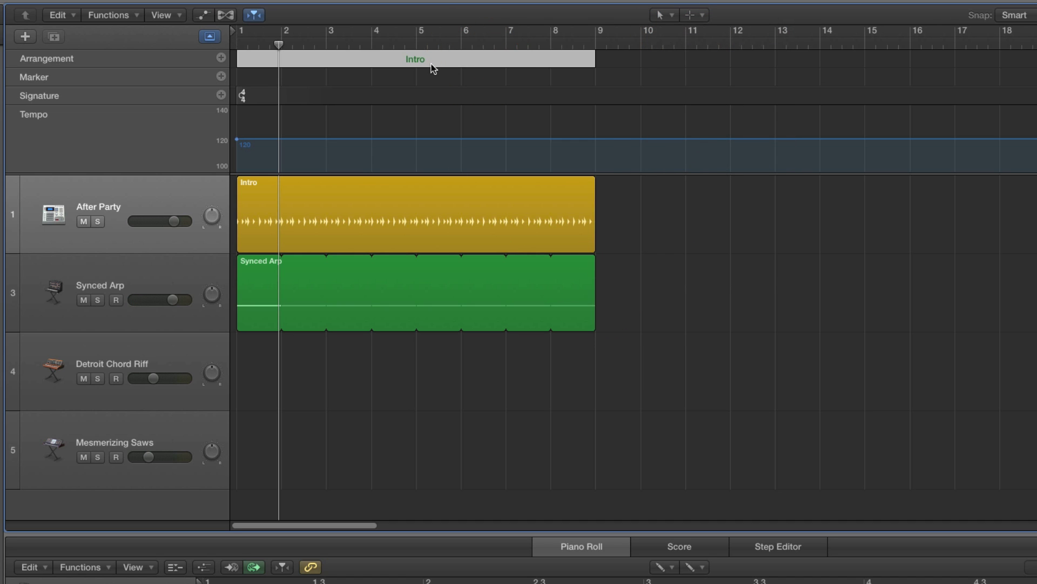
{"action": "left_click", "coordinate": [303, 182]}
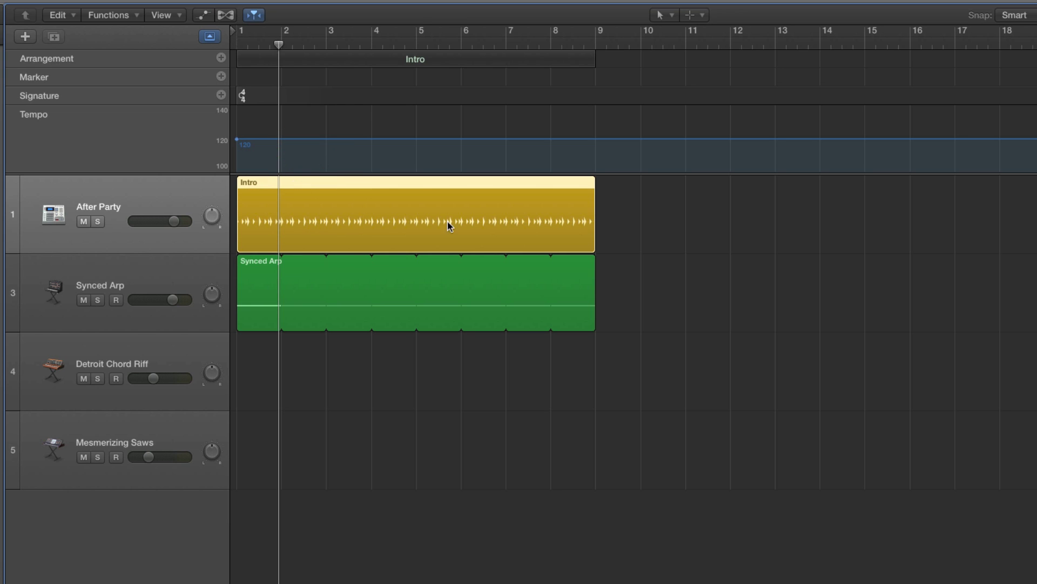
{"action": "key", "text": "Return"}
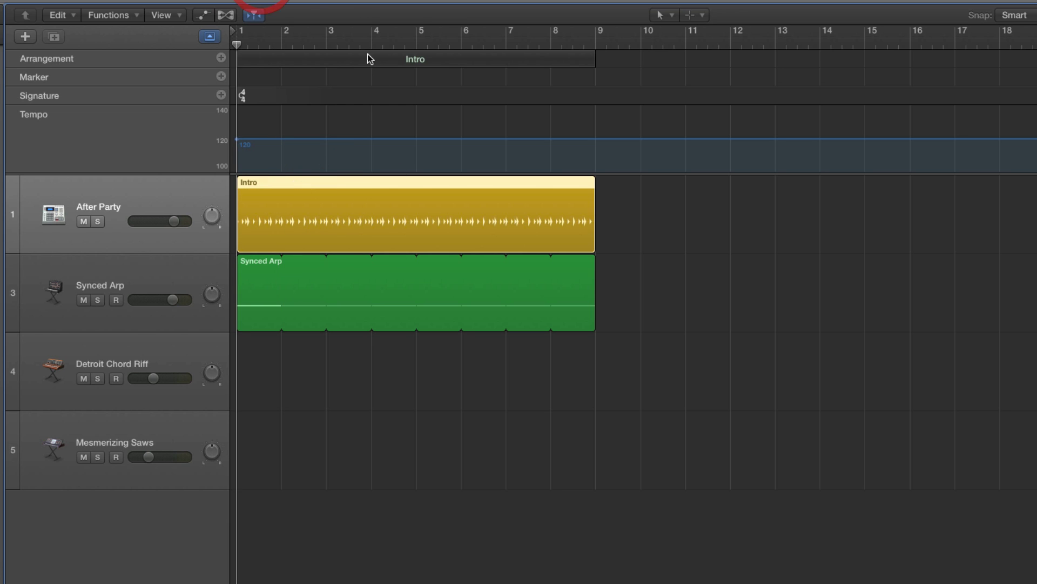
Play the opening bars of the Intro section, then select the Intro arrangement marker.
{"action": "key", "text": "space"}
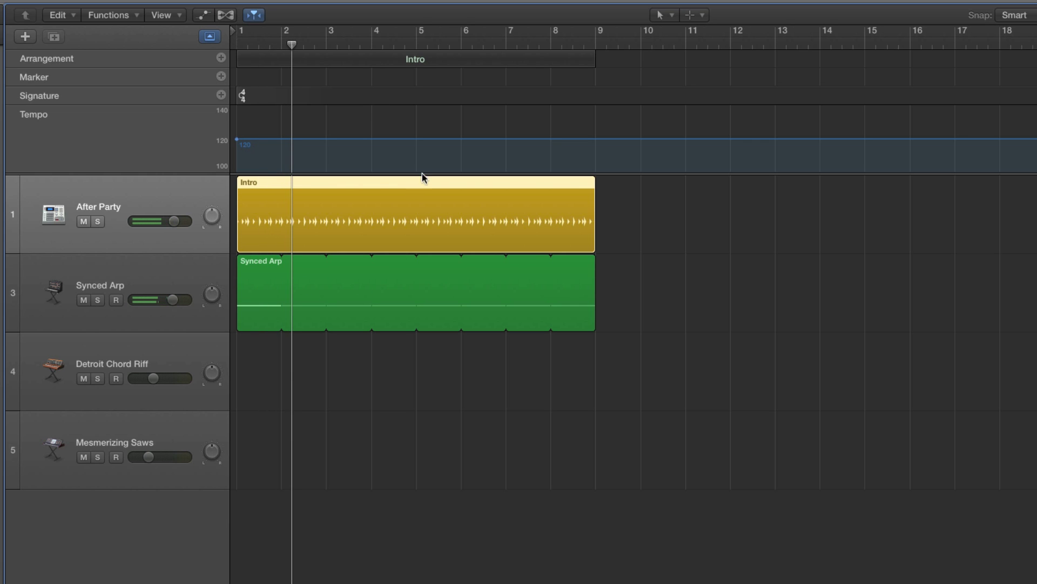
{"action": "left_click", "coordinate": [325, 54]}
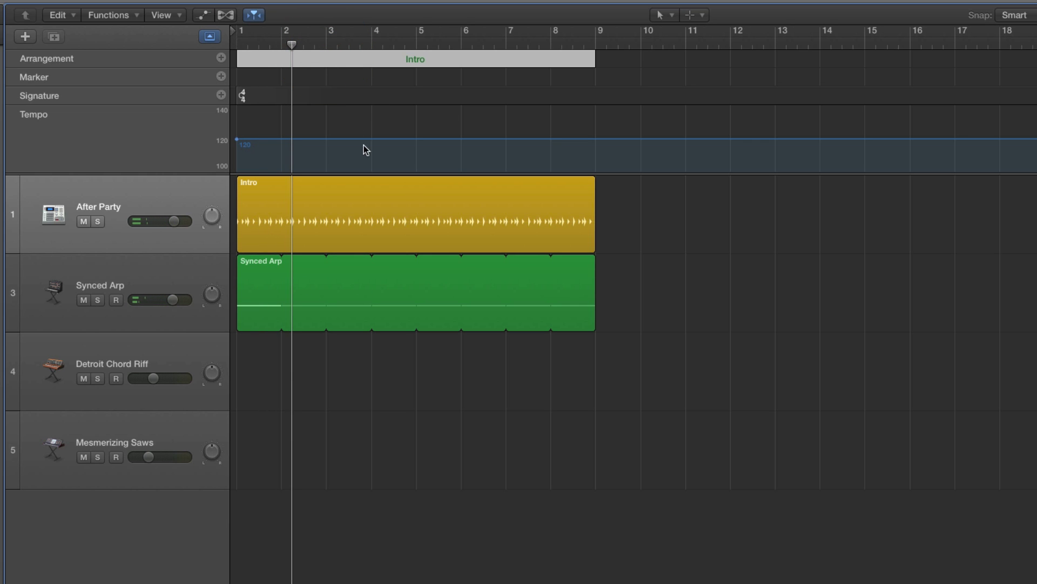
{"action": "left_click", "coordinate": [321, 200]}
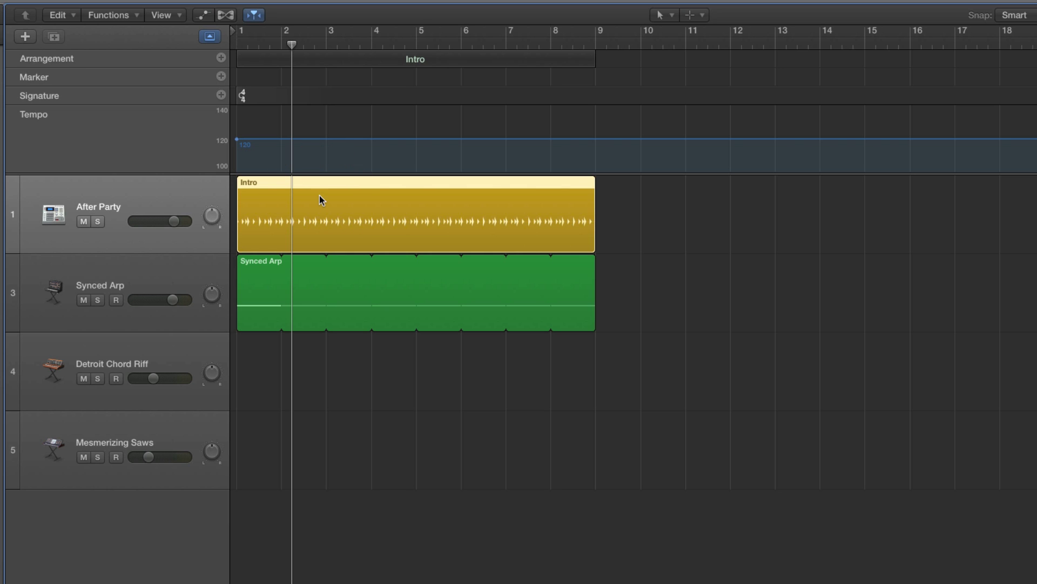
{"action": "left_click_drag", "start_coordinate": [309, 184], "coordinate": [665, 207]}
{"action": "left_click", "coordinate": [744, 213]}
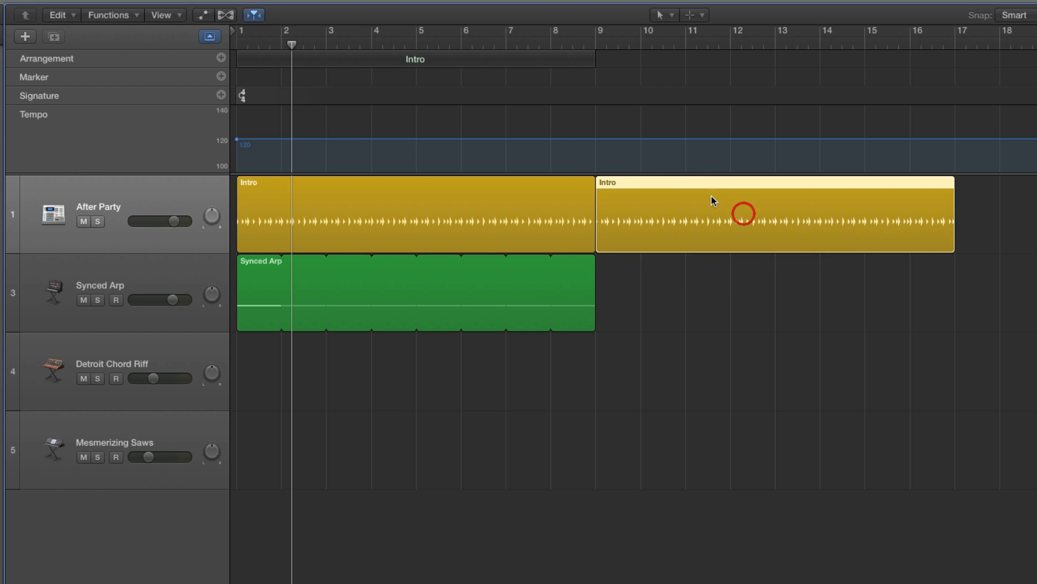
{"action": "left_click", "coordinate": [559, 204]}
{"action": "left_click", "coordinate": [690, 200]}
{"action": "key", "text": "Delete"}
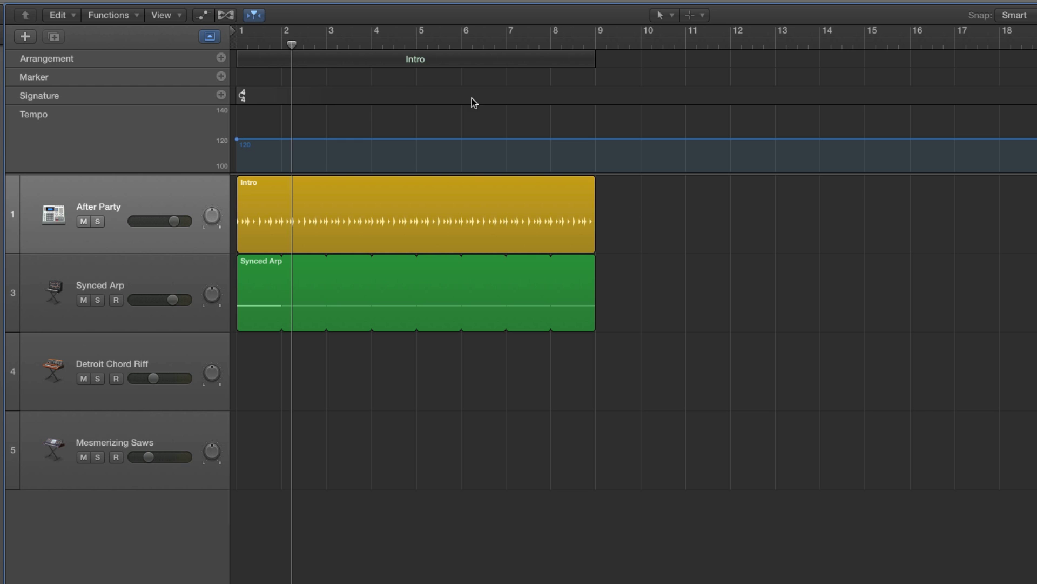
Copy the Intro arrangement marker with all its regions to bar 9, directly after the original section.
{"action": "left_click", "coordinate": [322, 62]}
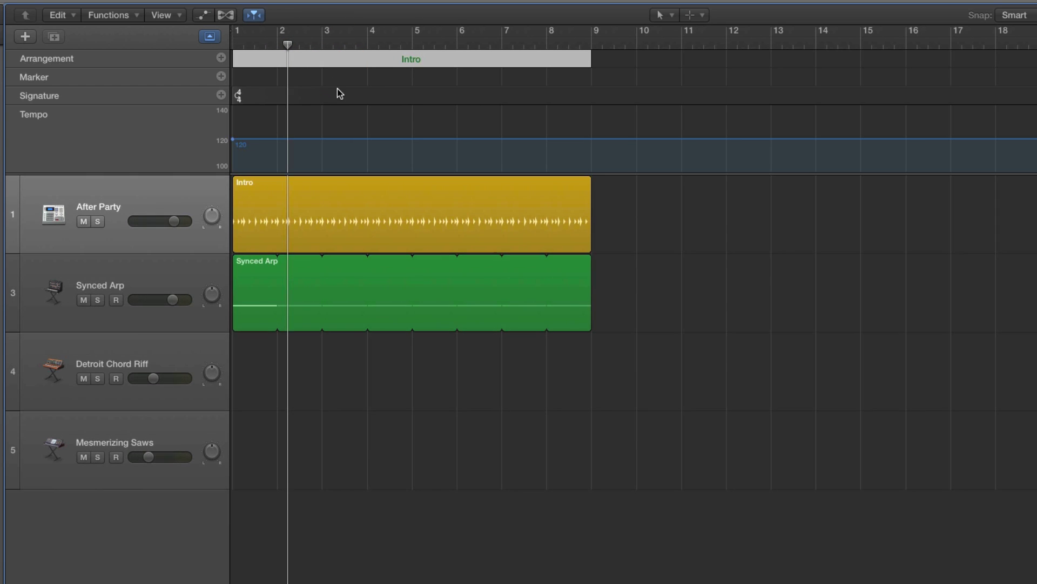
{"action": "scroll", "coordinate": [356, 184], "scroll_direction": "left", "scroll_amount": 1}
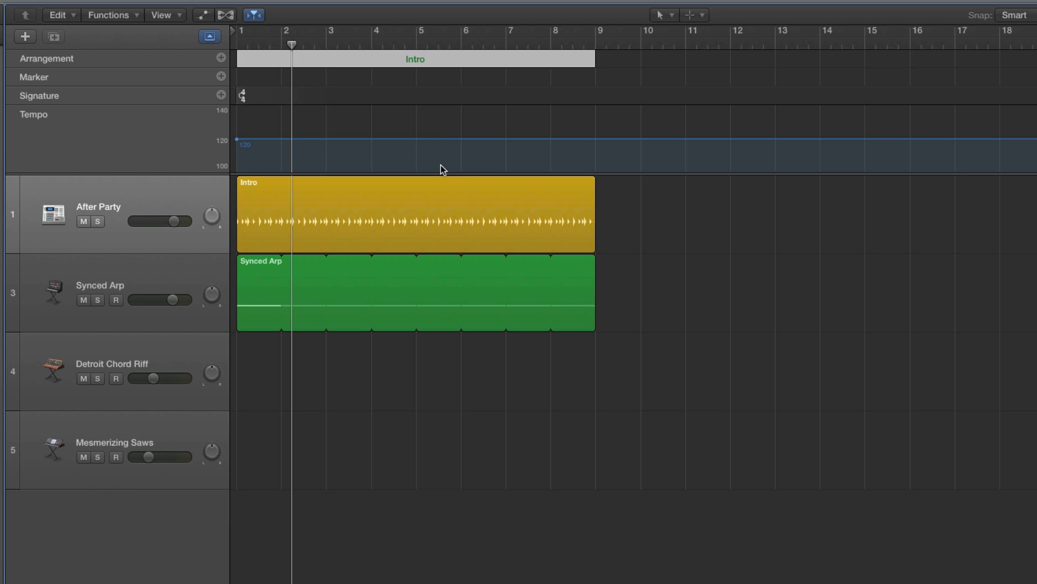
{"action": "left_click_drag", "start_coordinate": [323, 59], "coordinate": [626, 75]}
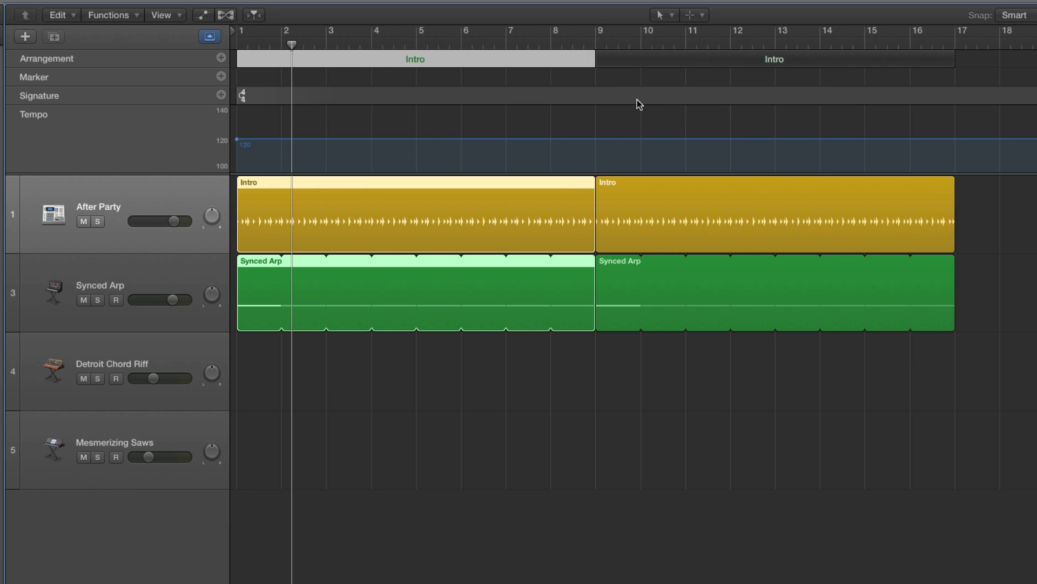
{"action": "left_click", "coordinate": [637, 64]}
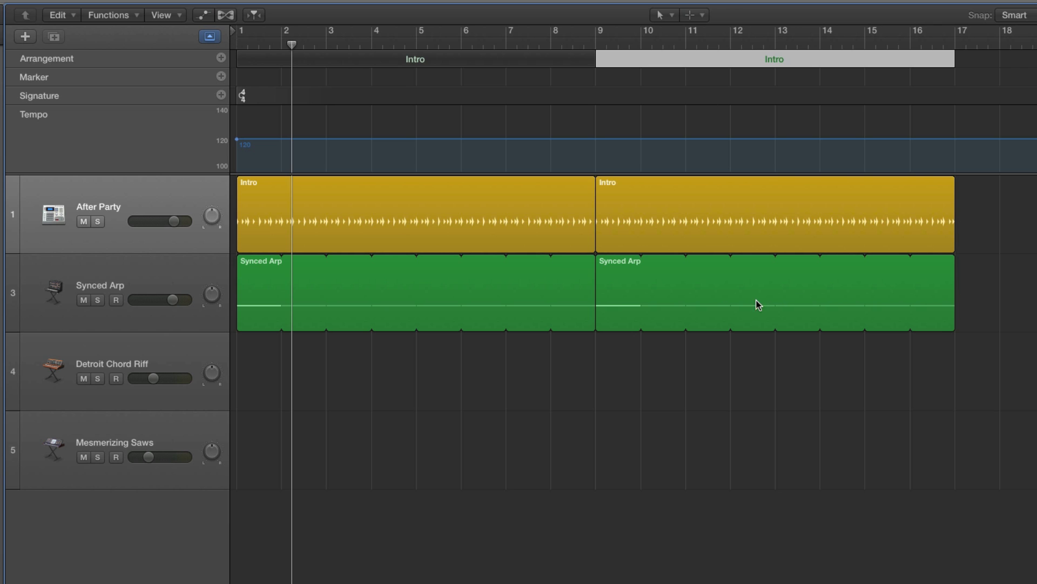
Add claps to the After Party drummer region at bar 9 and play it from there.
{"action": "left_click", "coordinate": [676, 225]}
{"action": "left_click", "coordinate": [542, 204]}
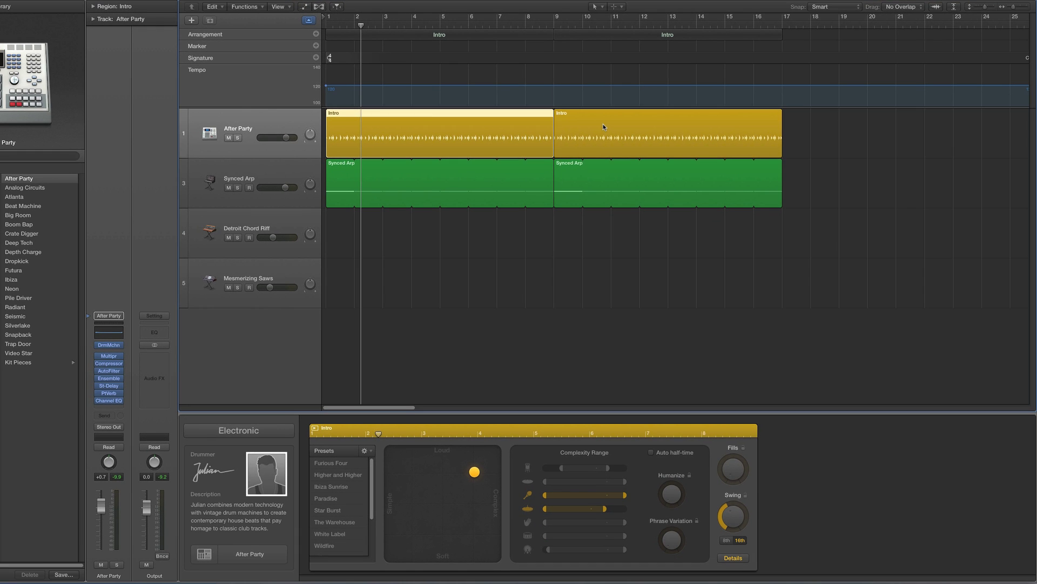
{"action": "left_click", "coordinate": [630, 155]}
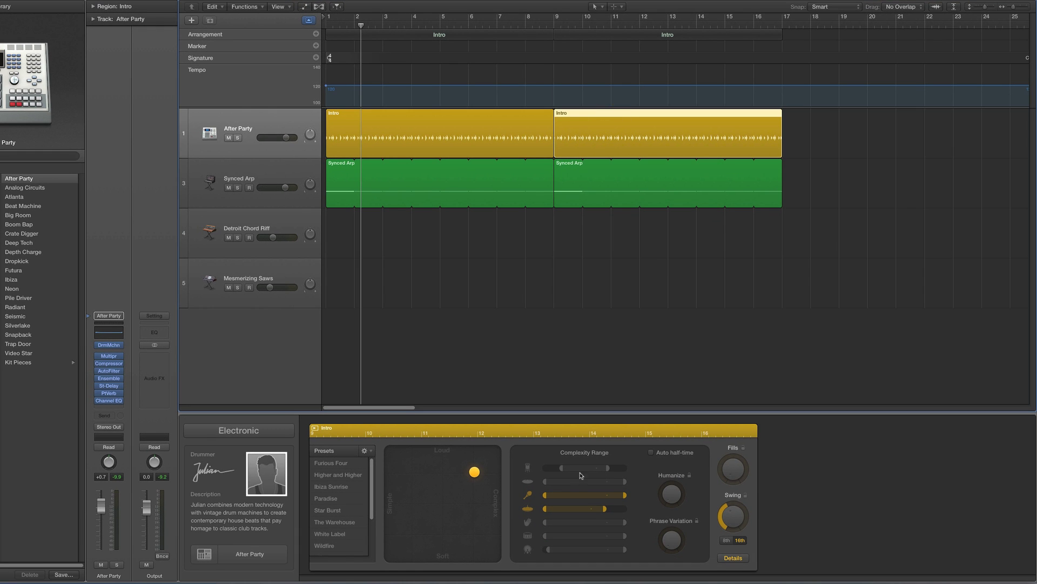
{"action": "left_click", "coordinate": [528, 522]}
{"action": "left_click", "coordinate": [552, 24]}
{"action": "key", "text": "space"}
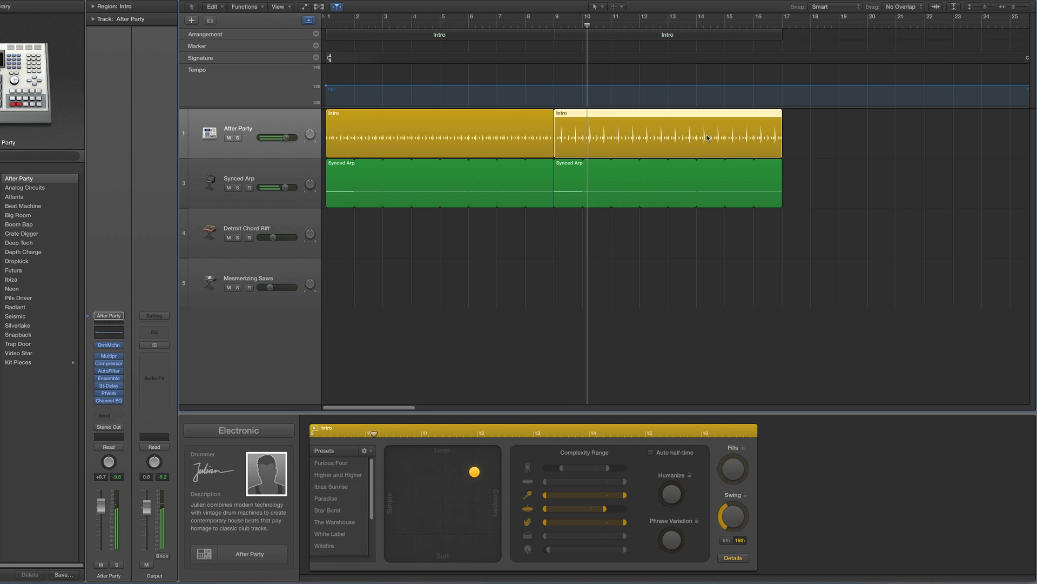
Copy the second Intro arrangement section, including the regions with claps, from bar 9 to bar 17.
{"action": "scroll", "coordinate": [704, 138], "scroll_direction": "right", "scroll_amount": 3}
{"action": "scroll", "coordinate": [703, 137], "scroll_direction": "right", "scroll_amount": 5}
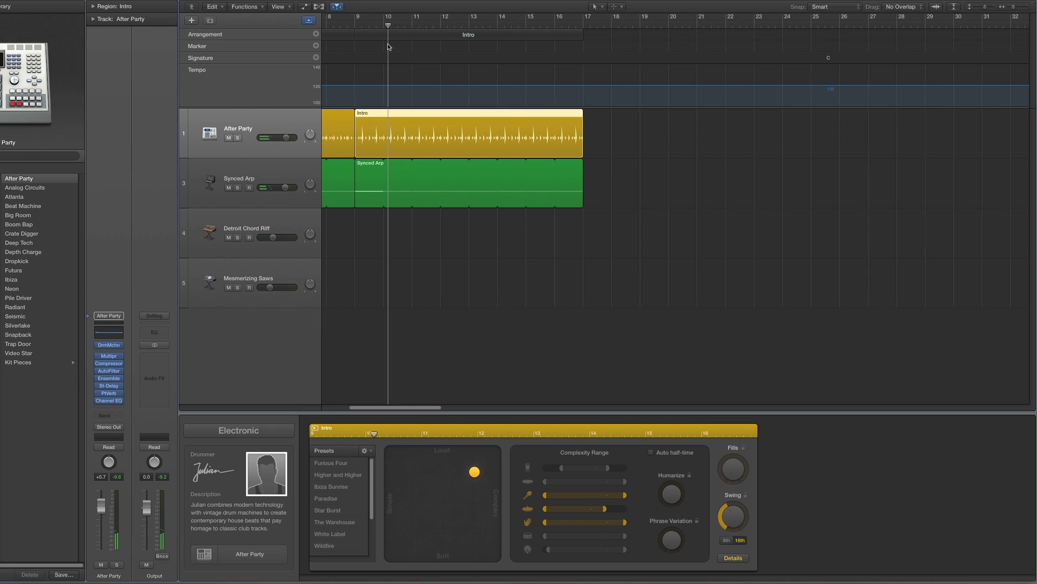
{"action": "left_click", "coordinate": [381, 37]}
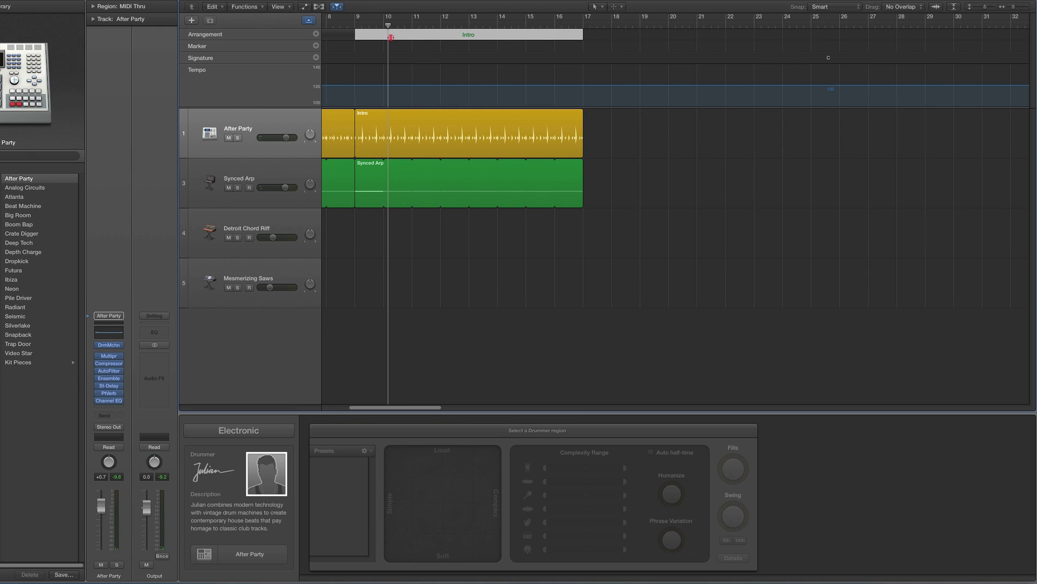
{"action": "left_click_drag", "start_coordinate": [390, 36], "coordinate": [618, 37]}
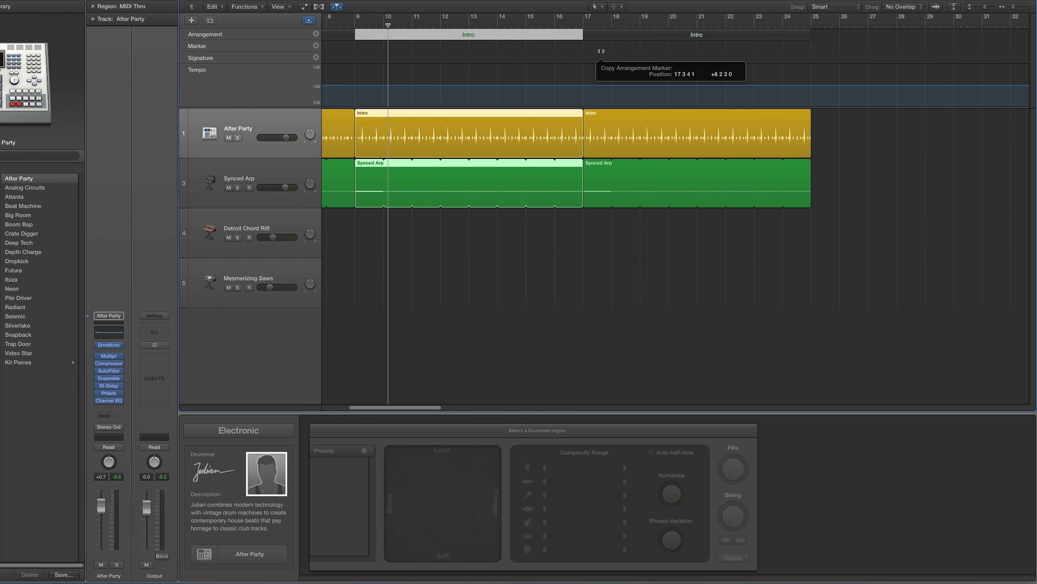
Add the kick to the drummer region at bar 17 at minimal complexity and play from bar 17.
{"action": "left_click", "coordinate": [610, 121]}
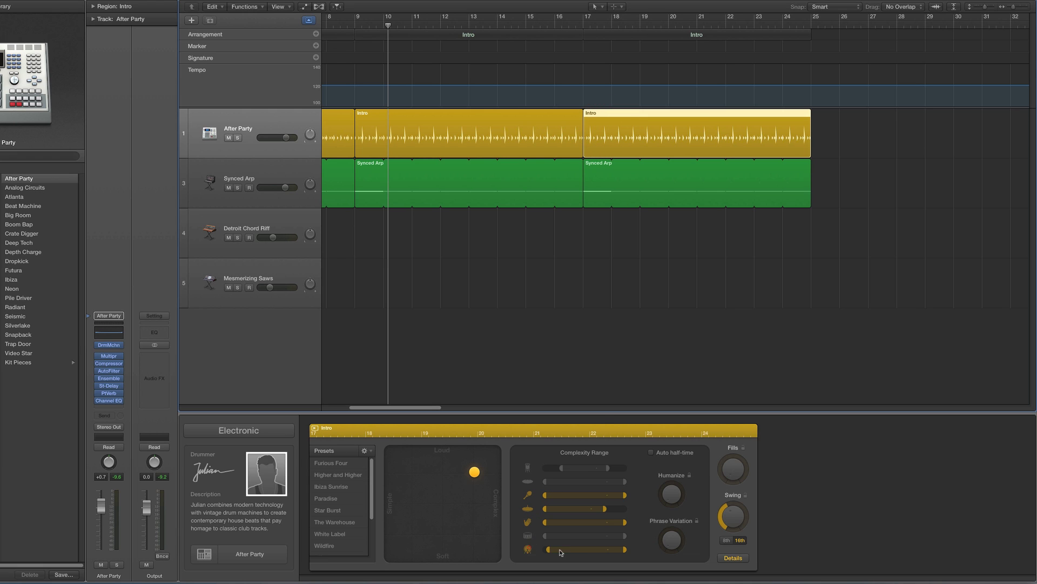
{"action": "left_click_drag", "start_coordinate": [560, 552], "coordinate": [550, 550]}
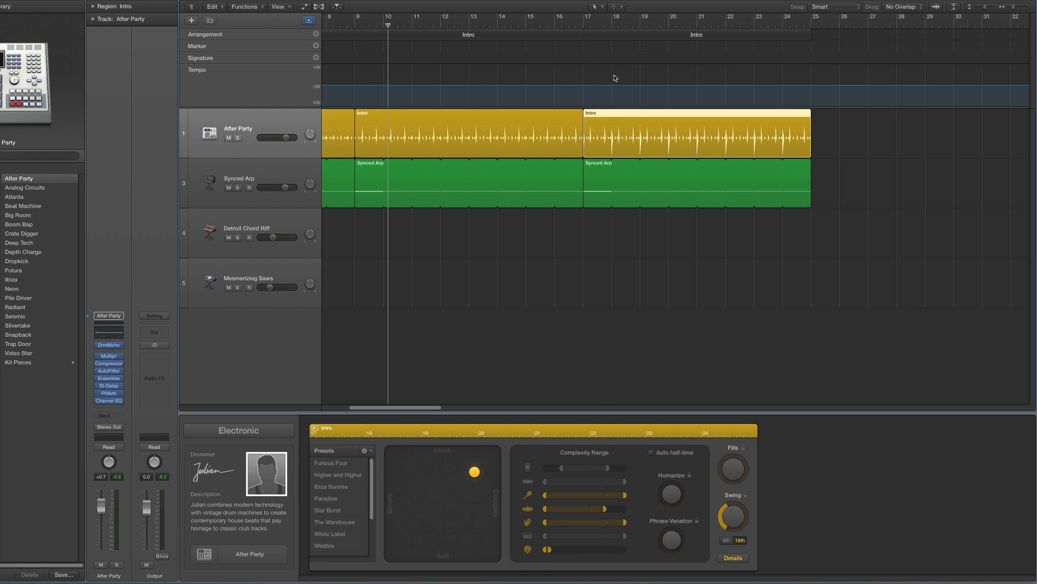
{"action": "double_click", "coordinate": [582, 27]}
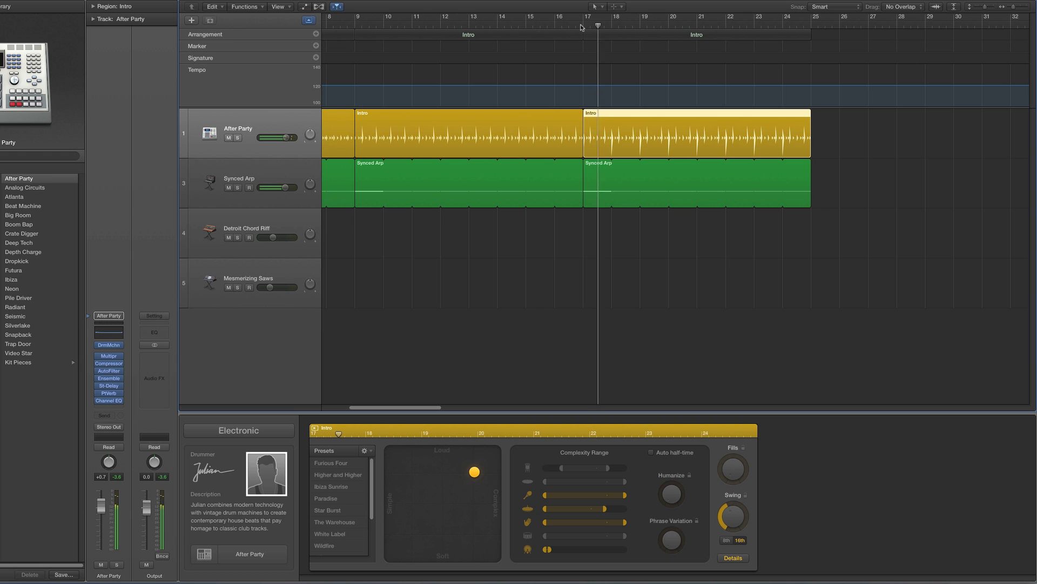
Copy the third Intro arrangement section with its drum and arp regions from bar 17 to bar 25.
{"action": "scroll", "coordinate": [633, 92], "scroll_direction": "right", "scroll_amount": 3}
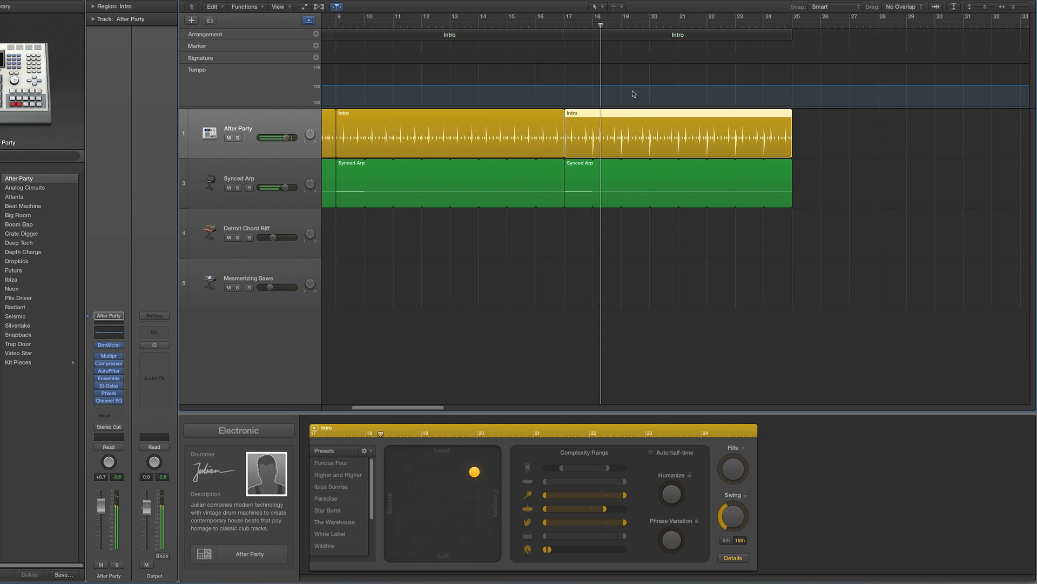
{"action": "scroll", "coordinate": [627, 92], "scroll_direction": "right", "scroll_amount": 2}
{"action": "left_click", "coordinate": [488, 35]}
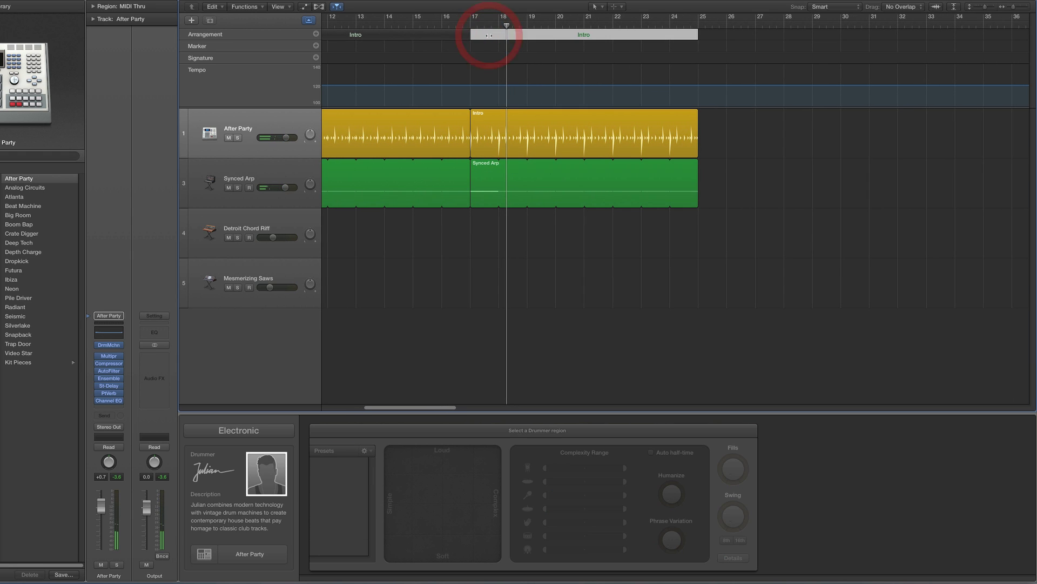
{"action": "scroll", "coordinate": [489, 35], "scroll_direction": "right", "scroll_amount": 2}
{"action": "left_click_drag", "start_coordinate": [448, 34], "coordinate": [671, 38]}
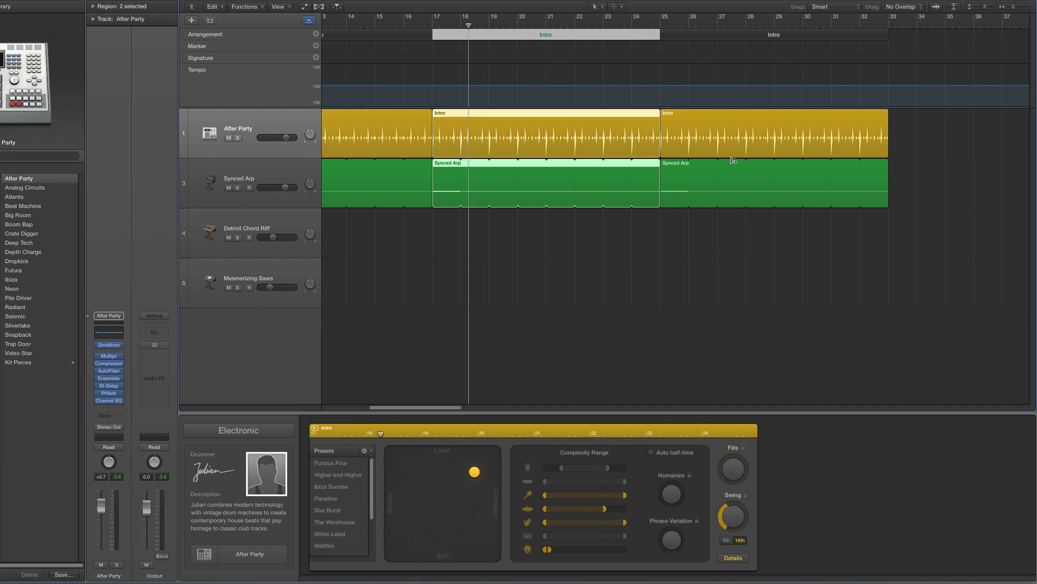
Raise the upper limit of the kick's complexity range slightly in the drummer region at bar 25 and play from there.
{"action": "left_click", "coordinate": [704, 132]}
{"action": "left_click", "coordinate": [641, 125]}
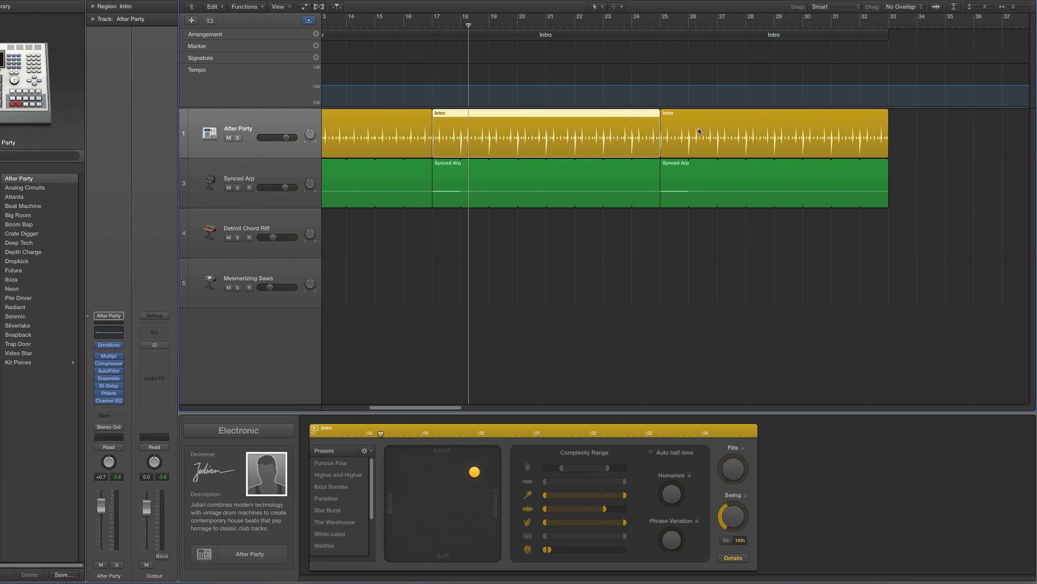
{"action": "left_click", "coordinate": [699, 130]}
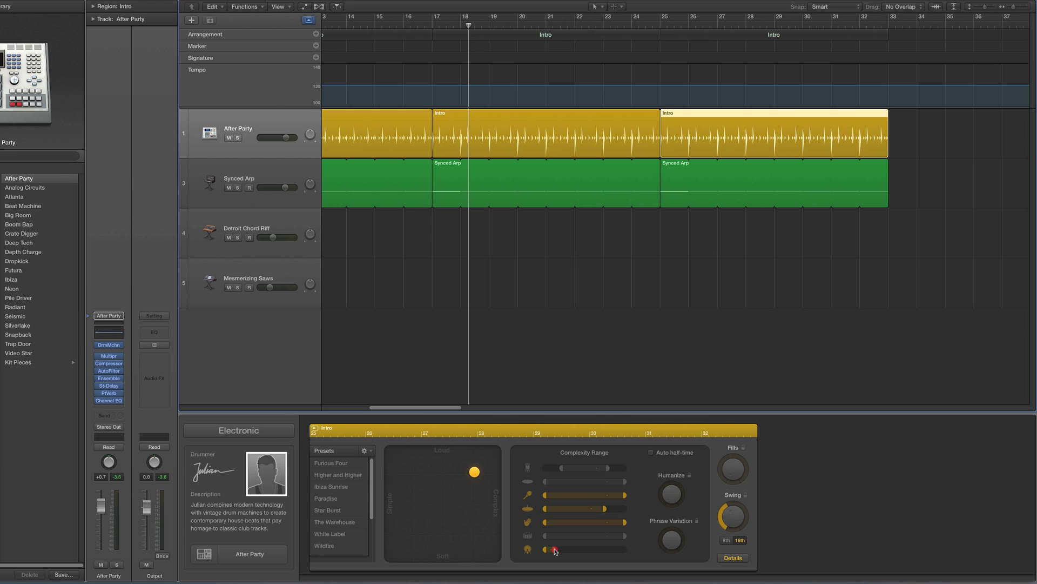
{"action": "left_click_drag", "start_coordinate": [555, 552], "coordinate": [562, 550]}
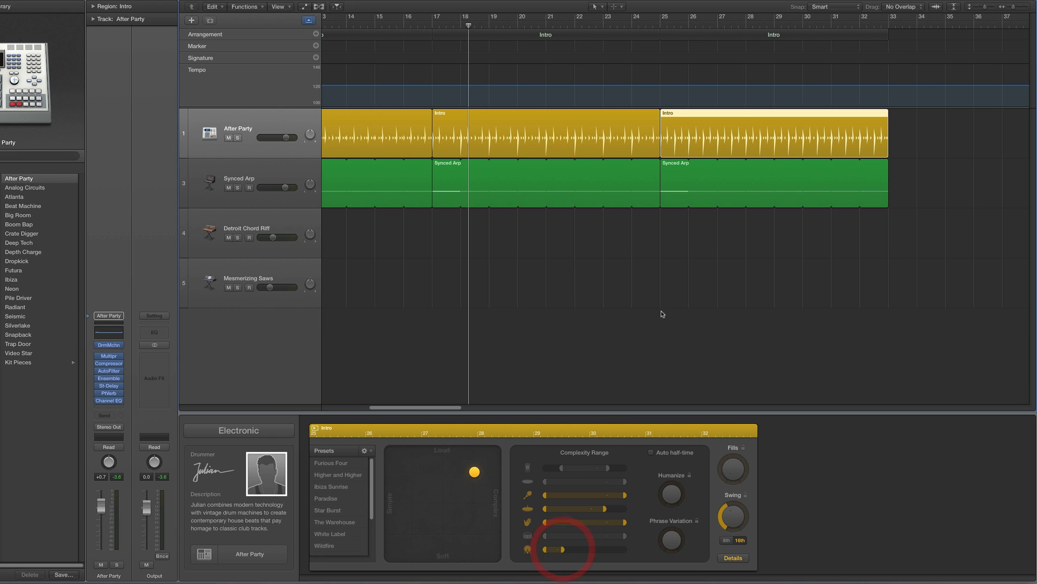
{"action": "left_click", "coordinate": [659, 26]}
{"action": "key", "text": "space"}
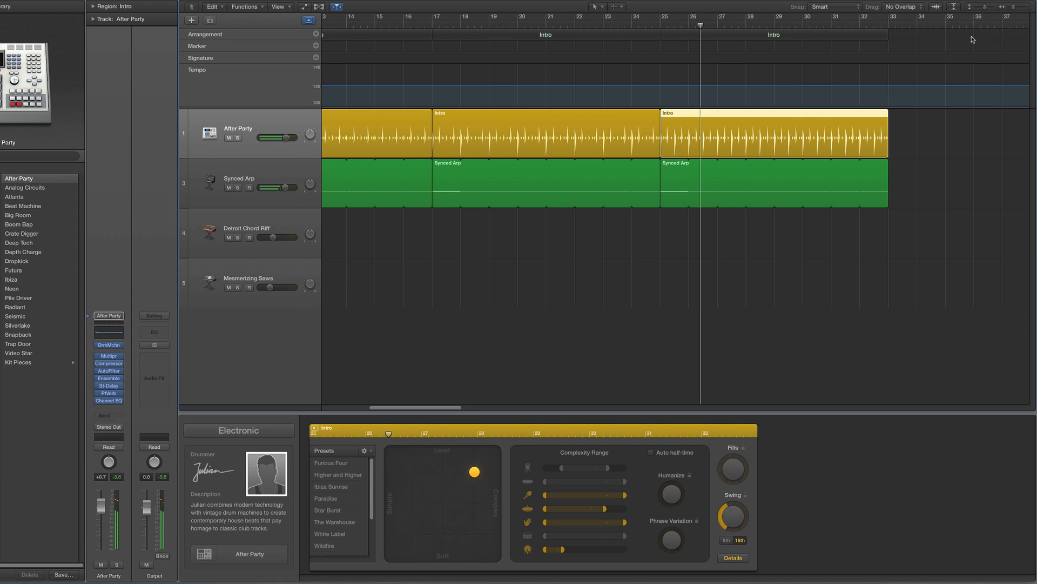
Copy the fourth Intro arrangement section with its regions from bar 25 to bar 33.
{"action": "left_click_drag", "start_coordinate": [1011, 8], "coordinate": [1004, 8]}
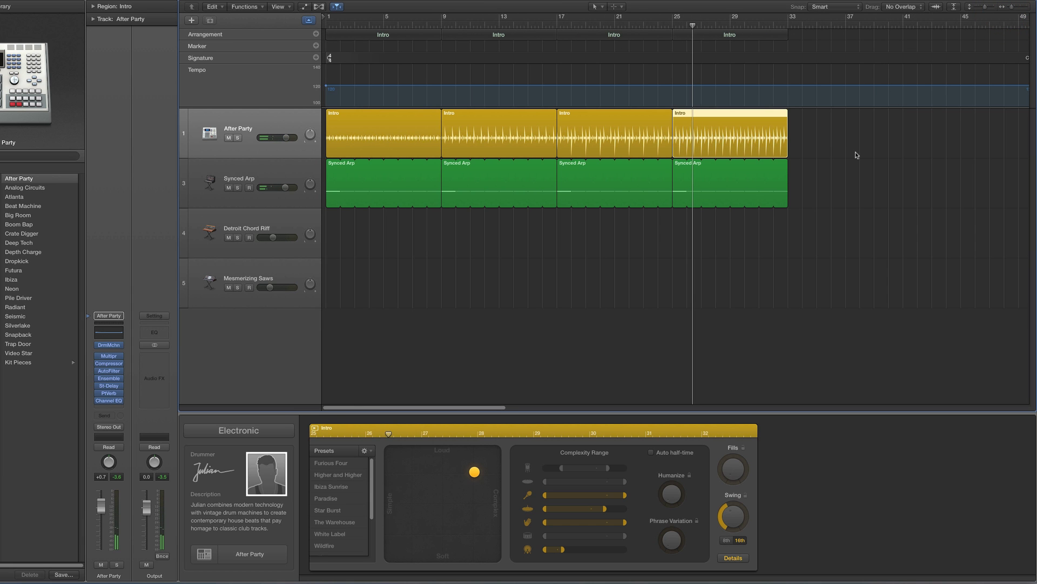
{"action": "scroll", "coordinate": [854, 156], "scroll_direction": "right", "scroll_amount": 10}
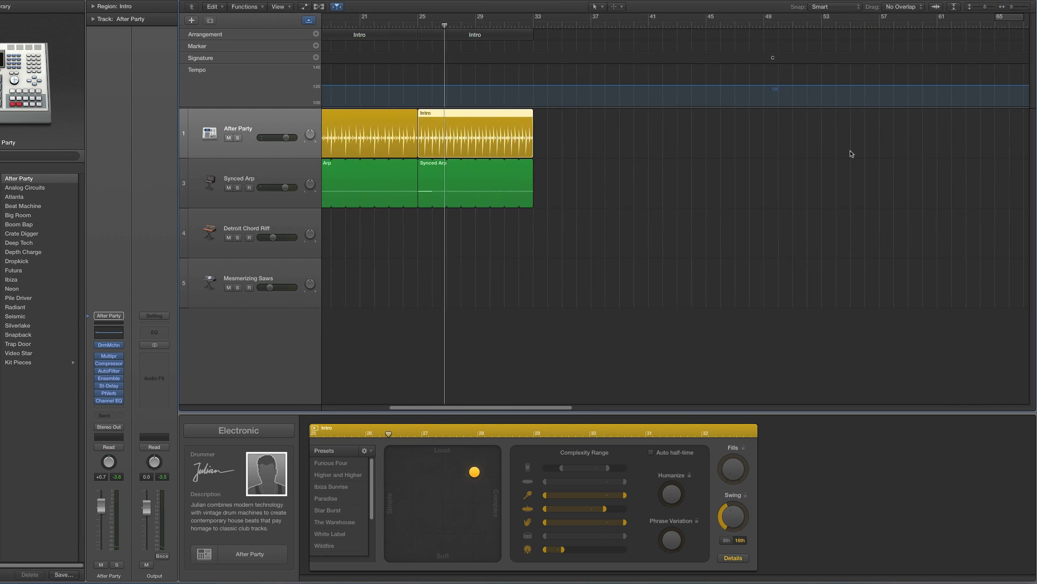
{"action": "left_click", "coordinate": [395, 35]}
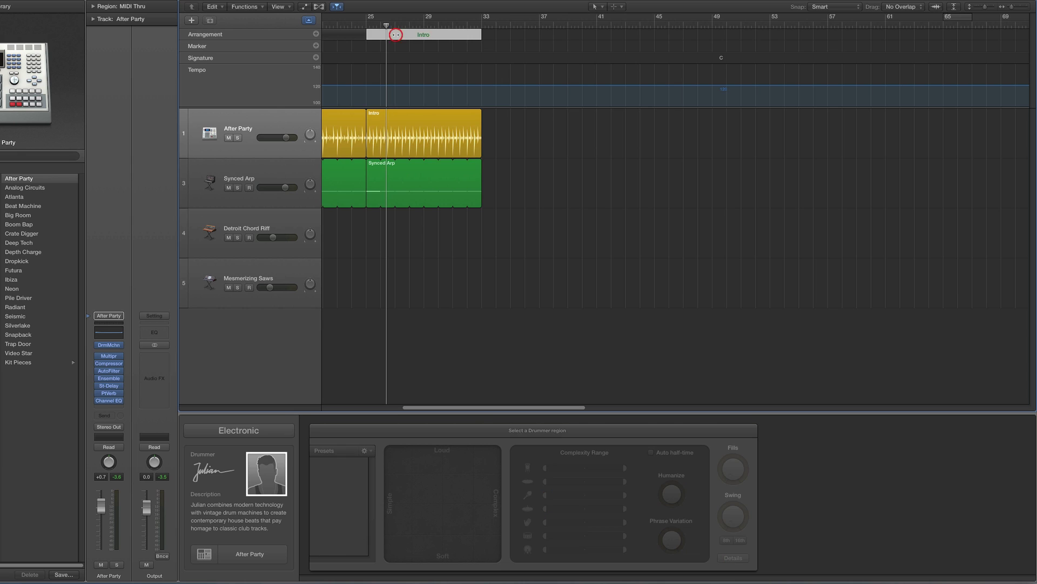
{"action": "left_click_drag", "start_coordinate": [395, 35], "coordinate": [505, 40]}
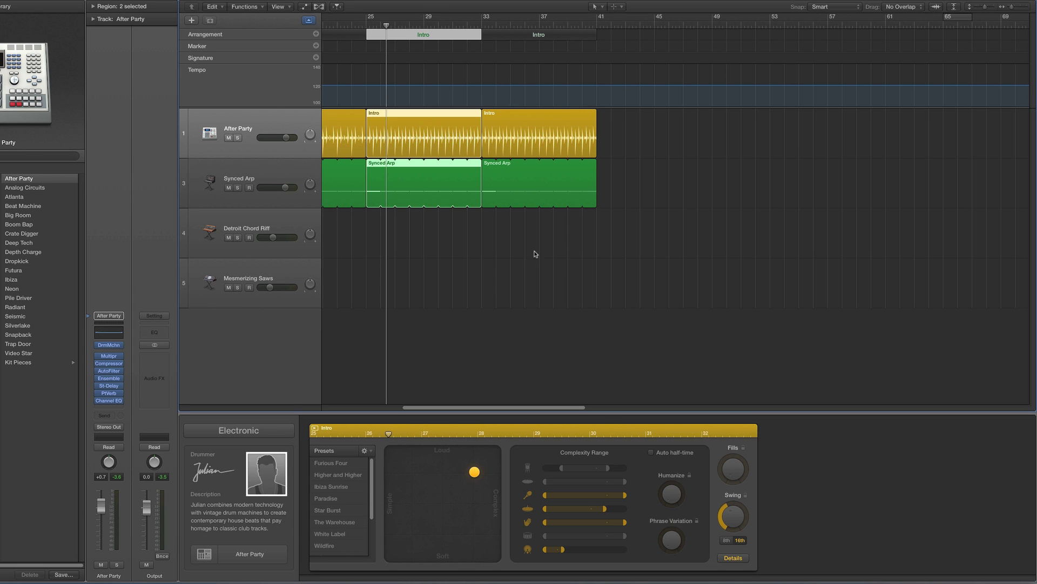
Change the name of the arrangement section at bar 33 to Verse.
{"action": "left_click", "coordinate": [502, 118]}
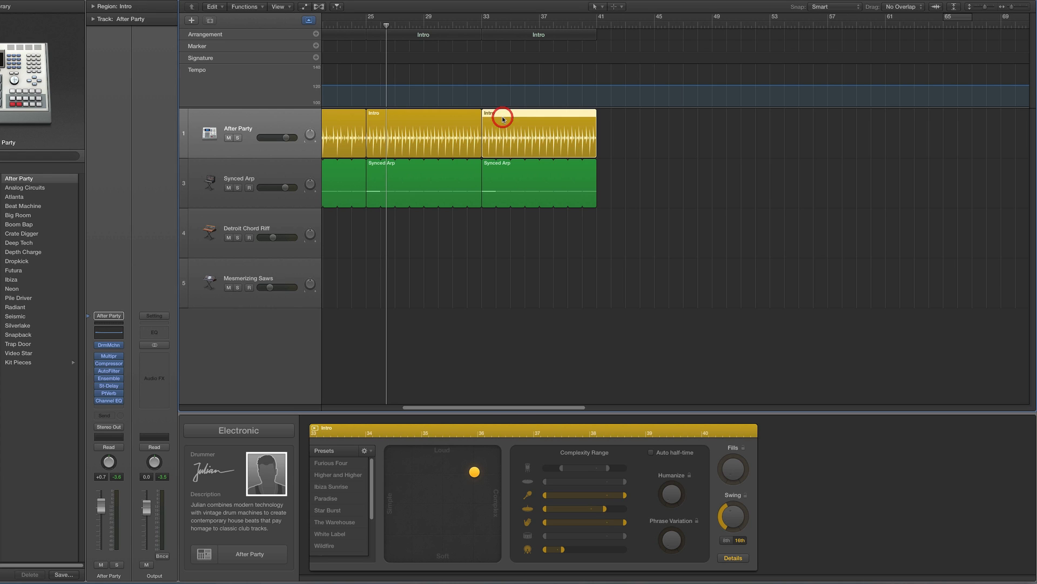
{"action": "left_click", "coordinate": [444, 126]}
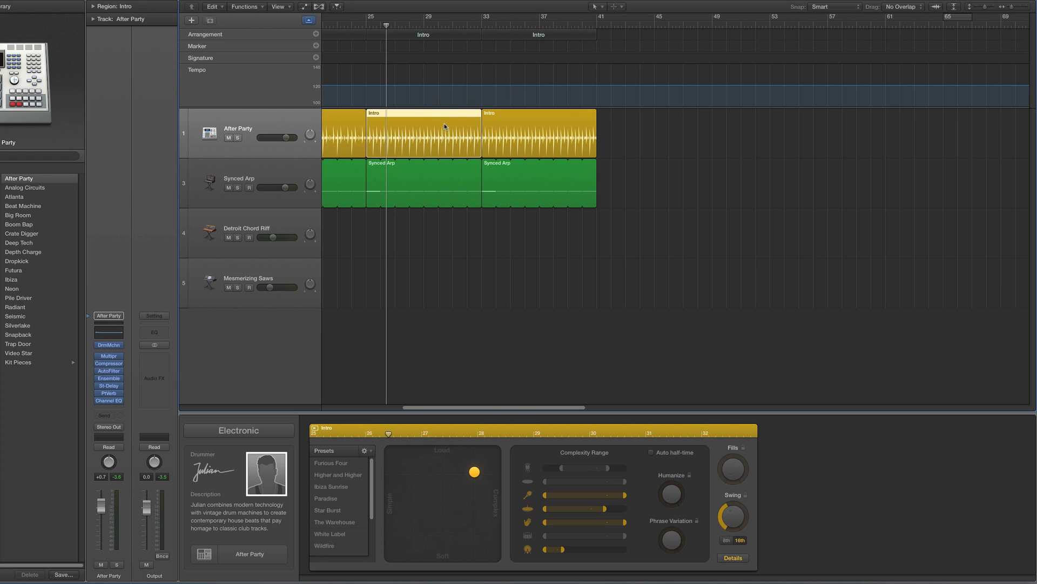
{"action": "left_click", "coordinate": [497, 126]}
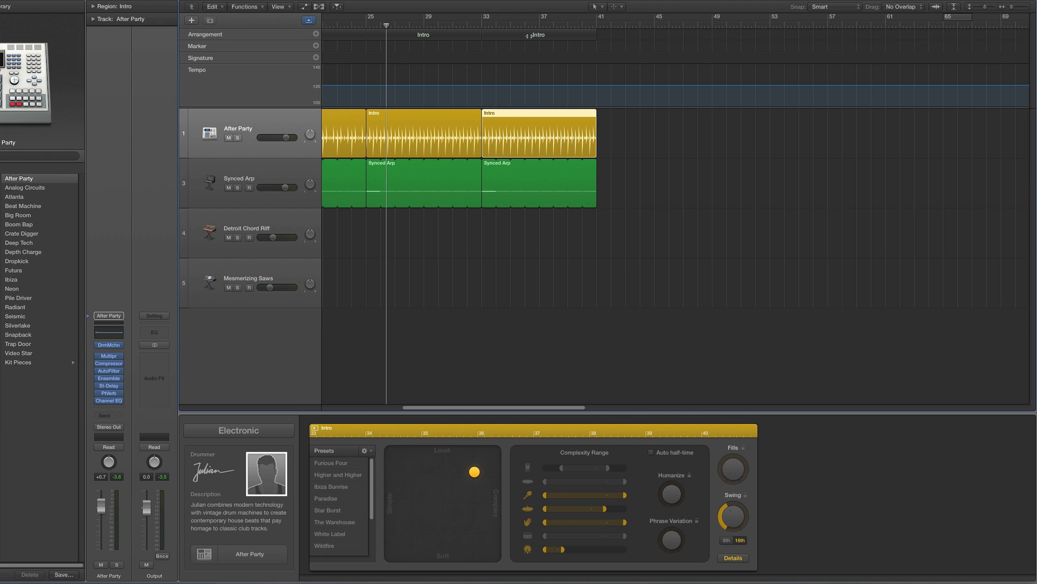
{"action": "left_click", "coordinate": [535, 35]}
{"action": "left_click", "coordinate": [557, 47]}
{"action": "scroll", "coordinate": [570, 70], "scroll_direction": "left", "scroll_amount": 2}
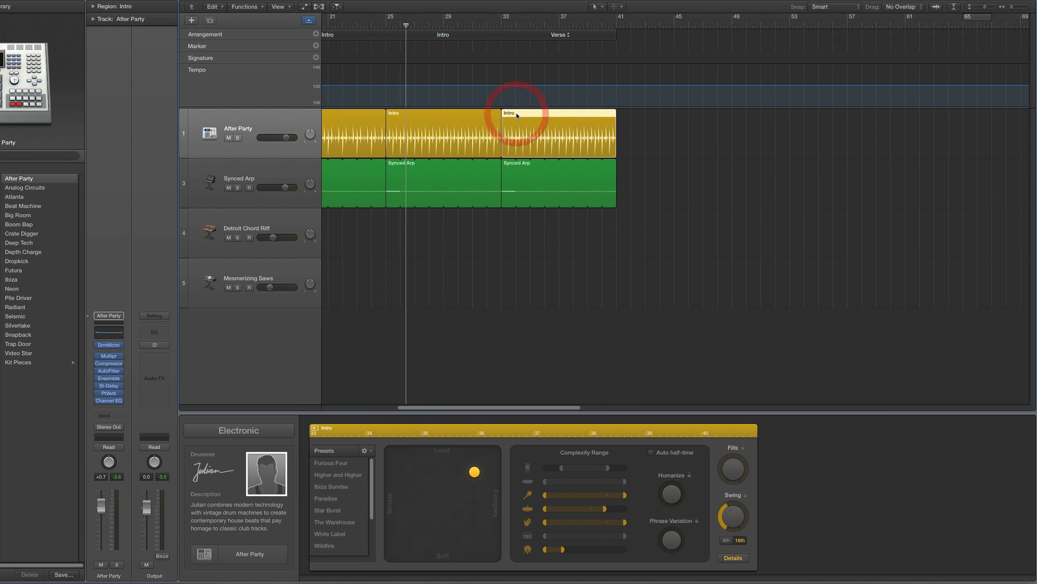
{"action": "scroll", "coordinate": [517, 115], "scroll_direction": "left", "scroll_amount": 1}
{"action": "left_click", "coordinate": [431, 116]}
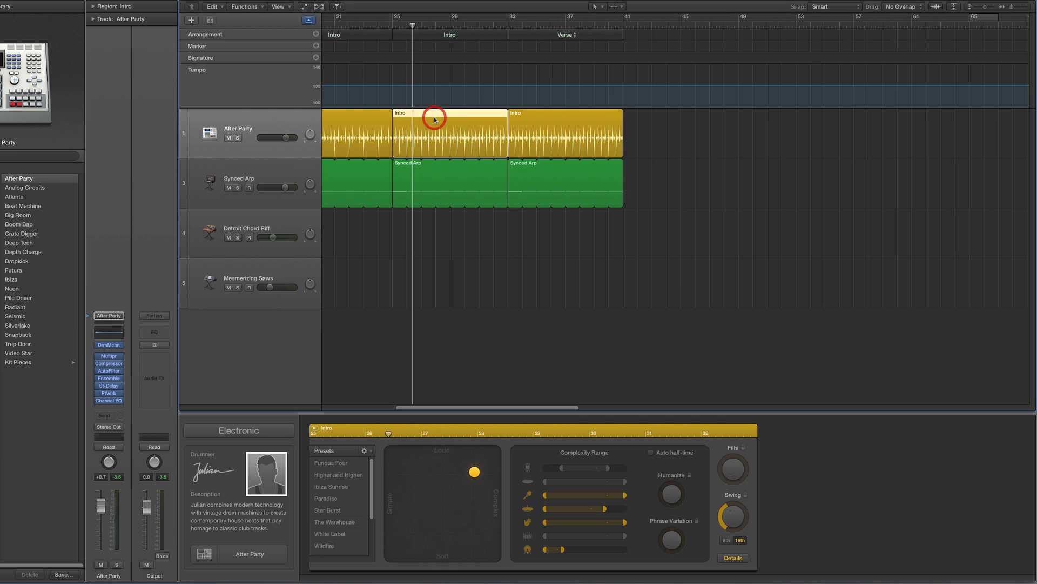
{"action": "left_click", "coordinate": [521, 117]}
{"action": "left_click", "coordinate": [570, 36]}
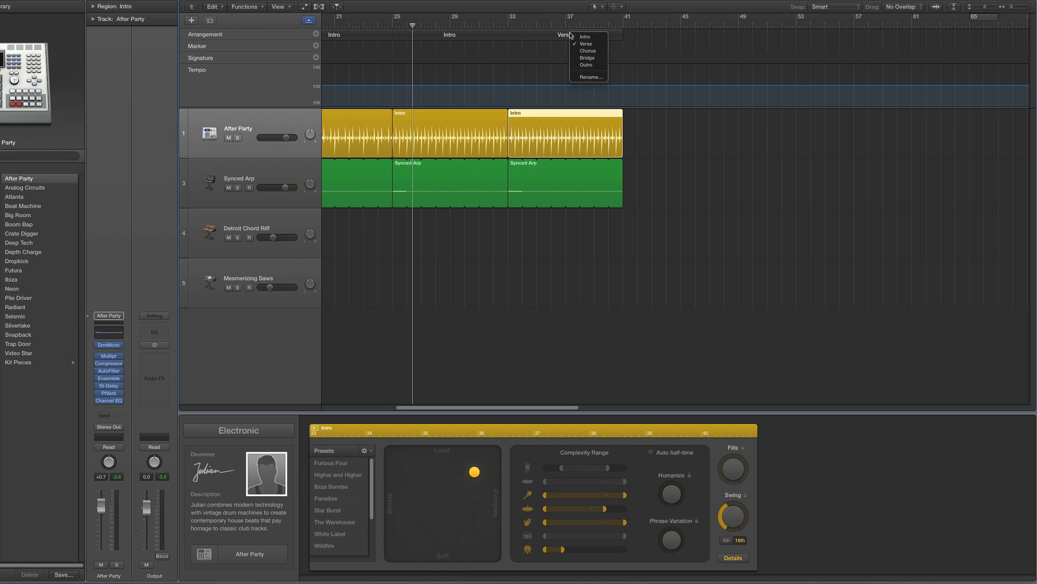
{"action": "left_click", "coordinate": [586, 47]}
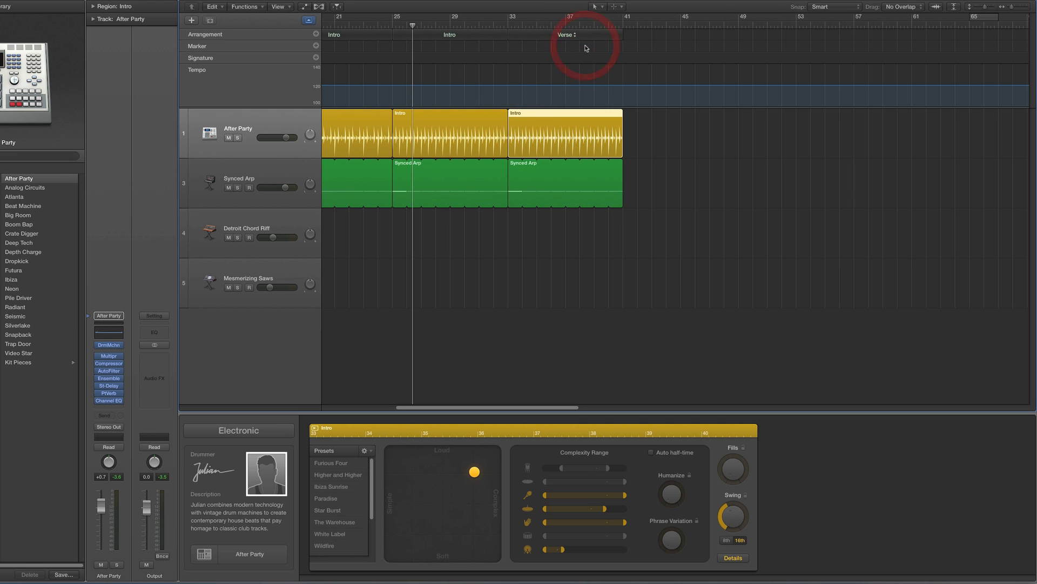
Rename the drummer region at bar 33 to verse.
{"action": "left_click", "coordinate": [516, 115]}
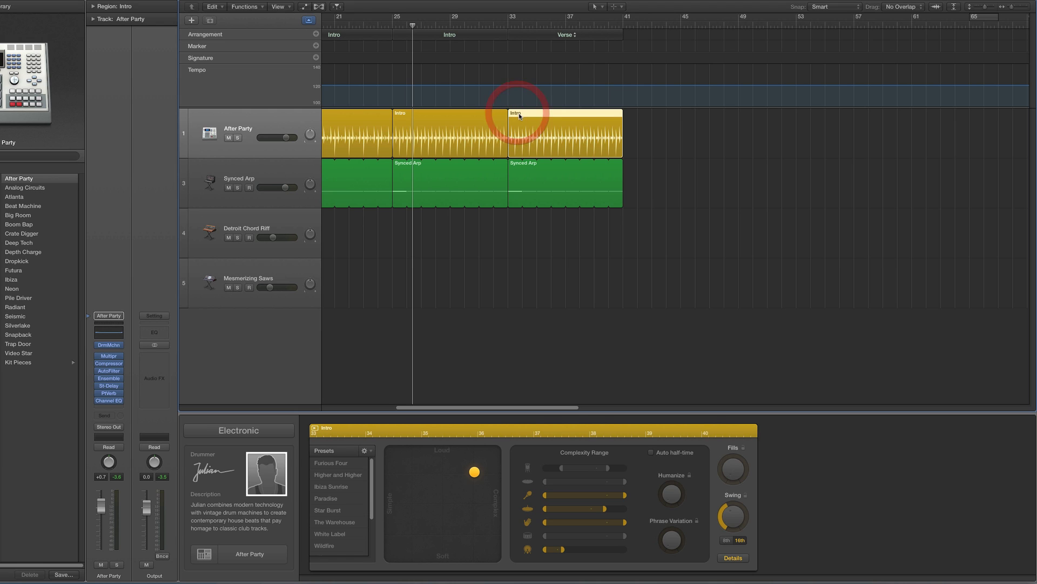
{"action": "left_click", "coordinate": [520, 116]}
{"action": "left_click", "coordinate": [519, 115]}
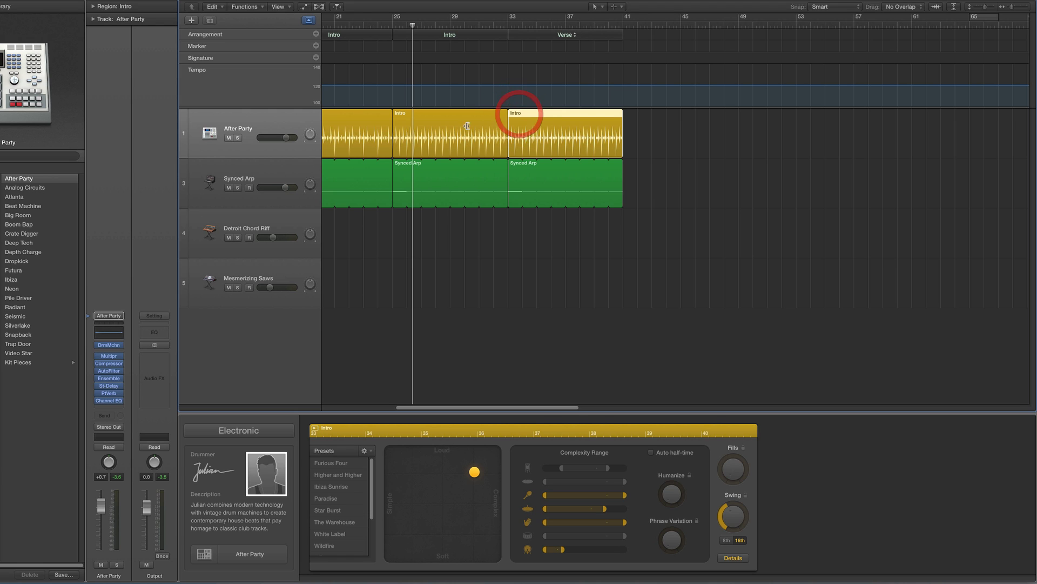
{"action": "double_click", "coordinate": [127, 6]}
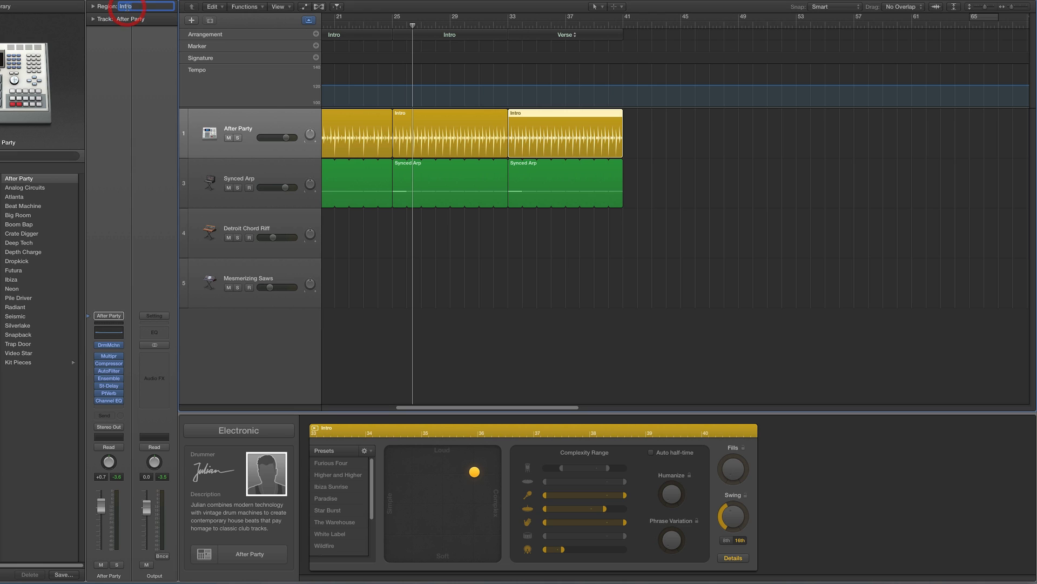
{"action": "type", "text": "verse"}
{"action": "key", "text": "Return"}
Raise the upper limit of the kick's complexity range to just past halfway in the verse drummer region and play from bar 33.
{"action": "left_click", "coordinate": [488, 129]}
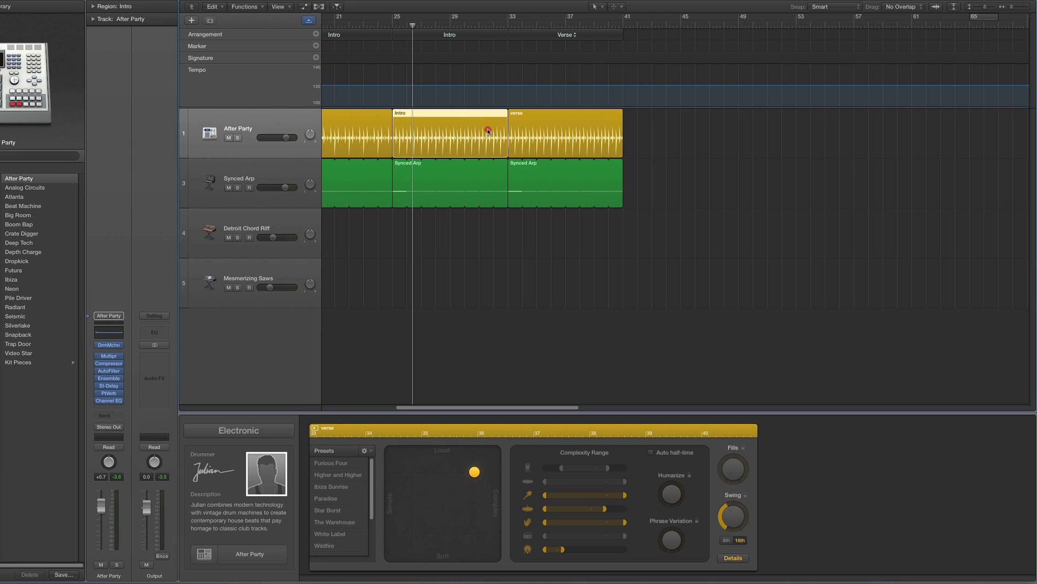
{"action": "left_click", "coordinate": [547, 128]}
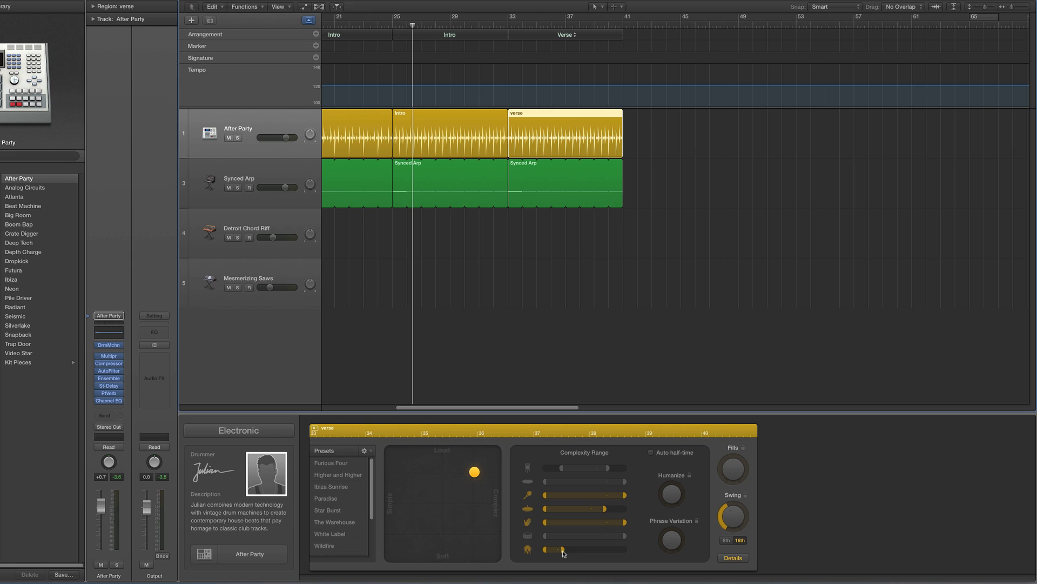
{"action": "left_click_drag", "start_coordinate": [562, 550], "coordinate": [591, 549]}
{"action": "left_click", "coordinate": [509, 22]}
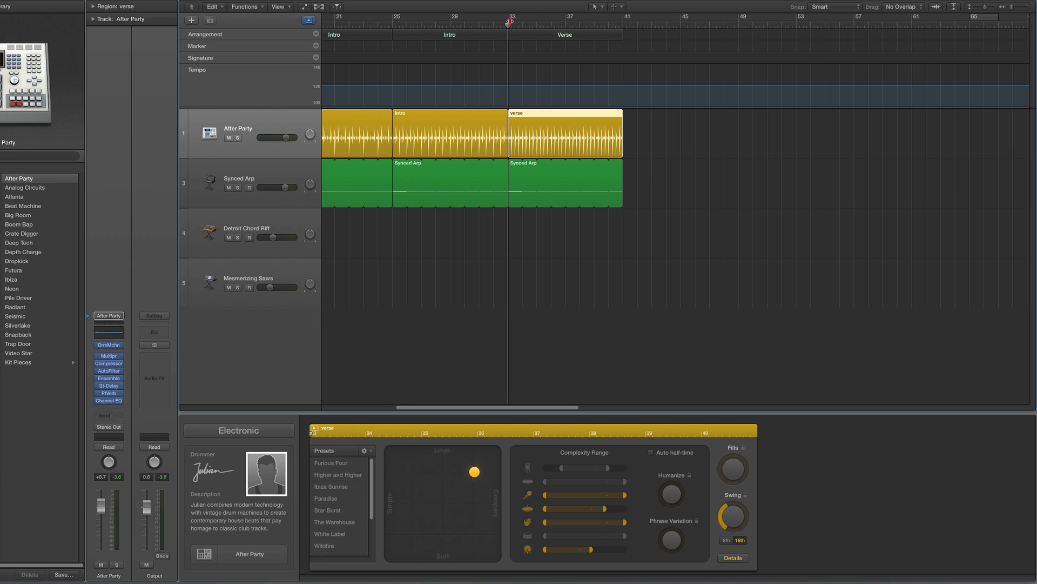
{"action": "key", "text": "space"}
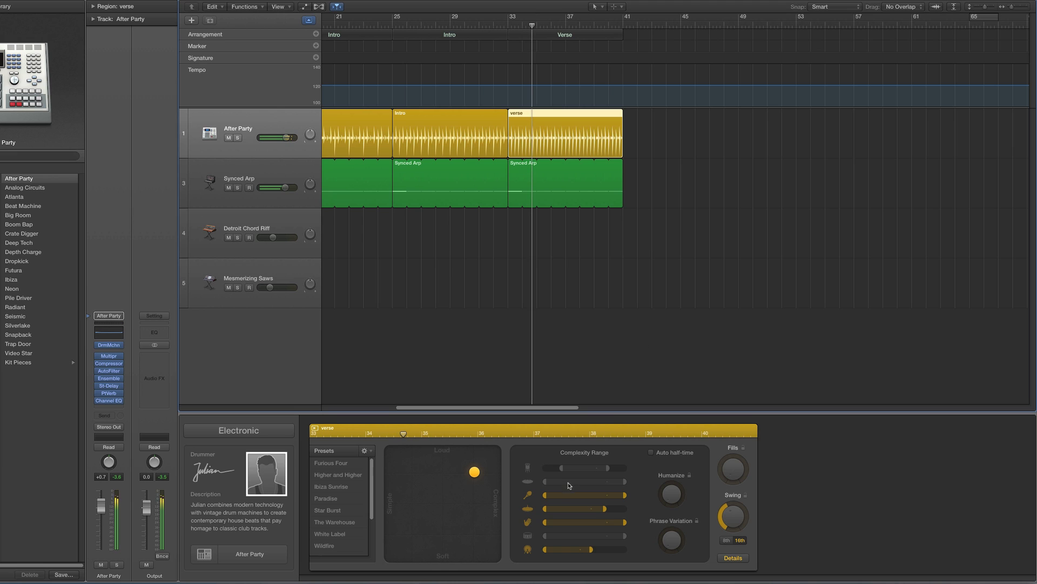
Push the verse drummer pattern fully toward Complex and raise the upper limit of the hi-hat's complexity range to maximum.
{"action": "left_click_drag", "start_coordinate": [480, 475], "coordinate": [499, 474]}
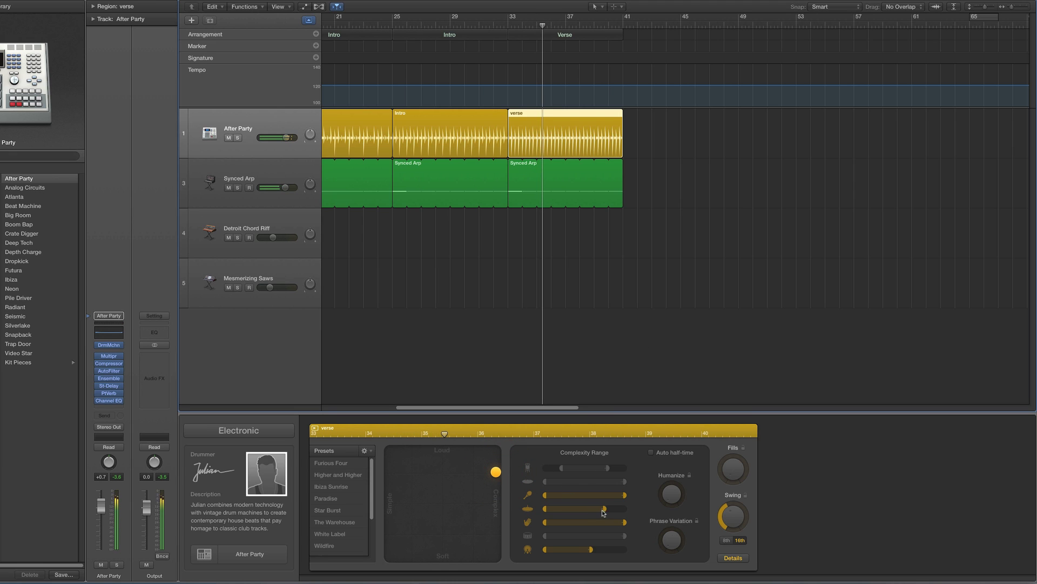
{"action": "left_click_drag", "start_coordinate": [604, 511], "coordinate": [627, 508]}
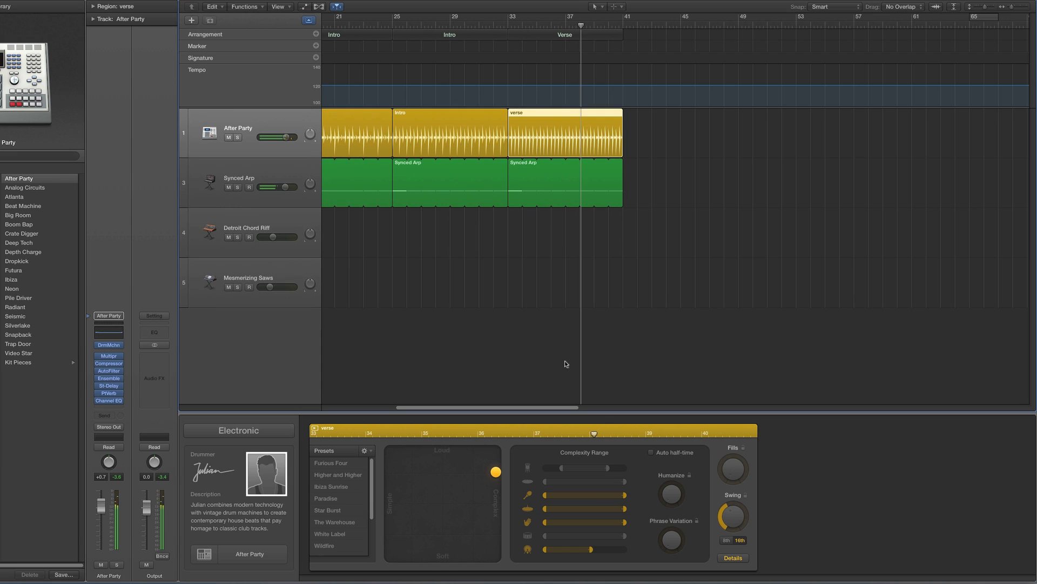
Increase the verse drummer region's Phrase Variation and slightly lower the upper limit of the kick's complexity range.
{"action": "left_click_drag", "start_coordinate": [594, 550], "coordinate": [596, 551]}
{"action": "mouse_move", "coordinate": [669, 546]}
{"action": "left_mouse_down"}
{"action": "mouse_move", "coordinate": [669, 508]}
{"action": "mouse_move", "coordinate": [669, 543]}
{"action": "left_mouse_up"}
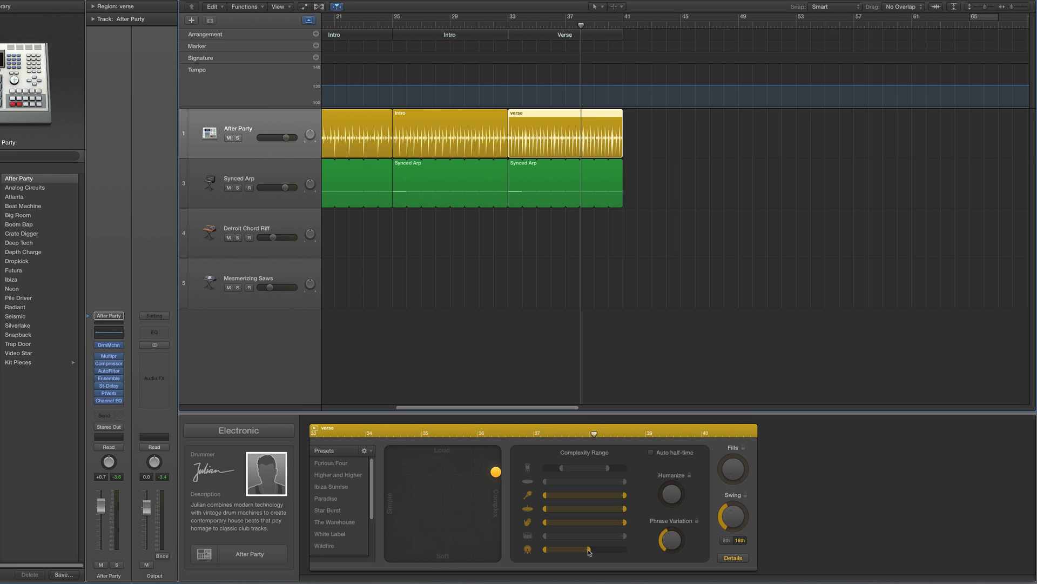
{"action": "left_click", "coordinate": [588, 550]}
Zoom in on the verse, audition the drum pattern from bar 33 and return the playhead there.
{"action": "left_click", "coordinate": [1022, 7]}
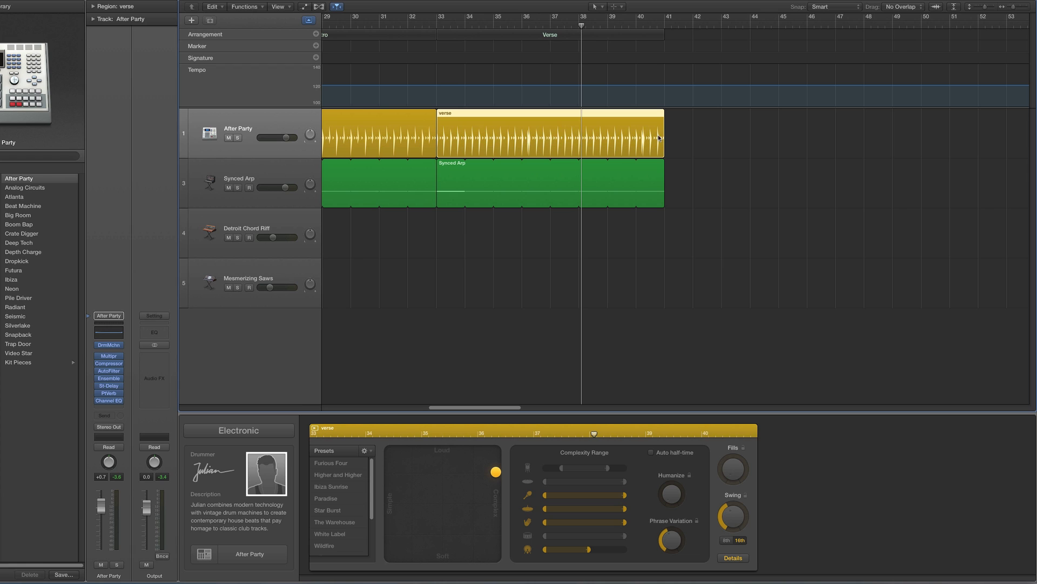
{"action": "left_click", "coordinate": [441, 26]}
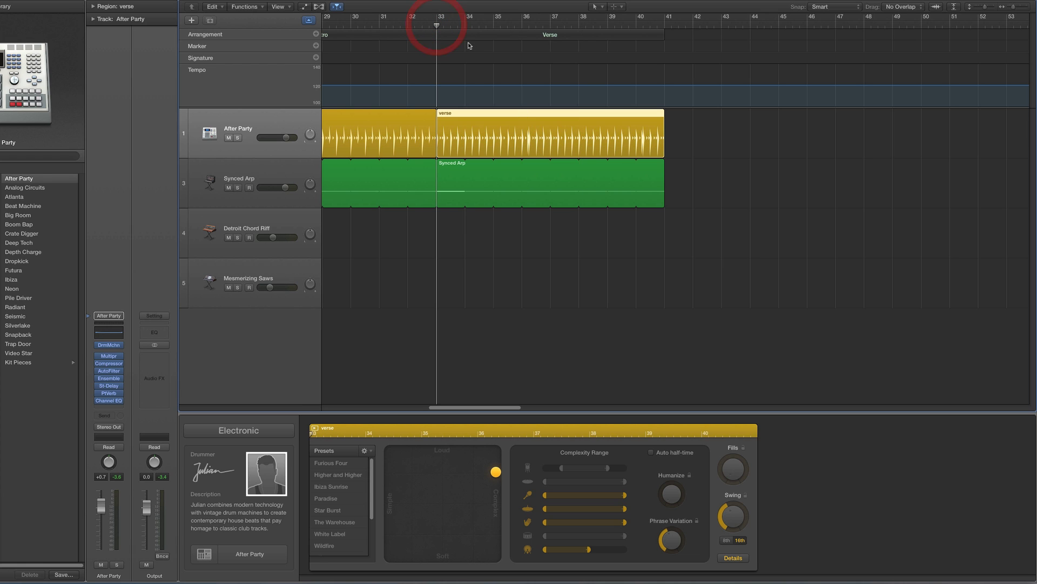
{"action": "key", "text": "space"}
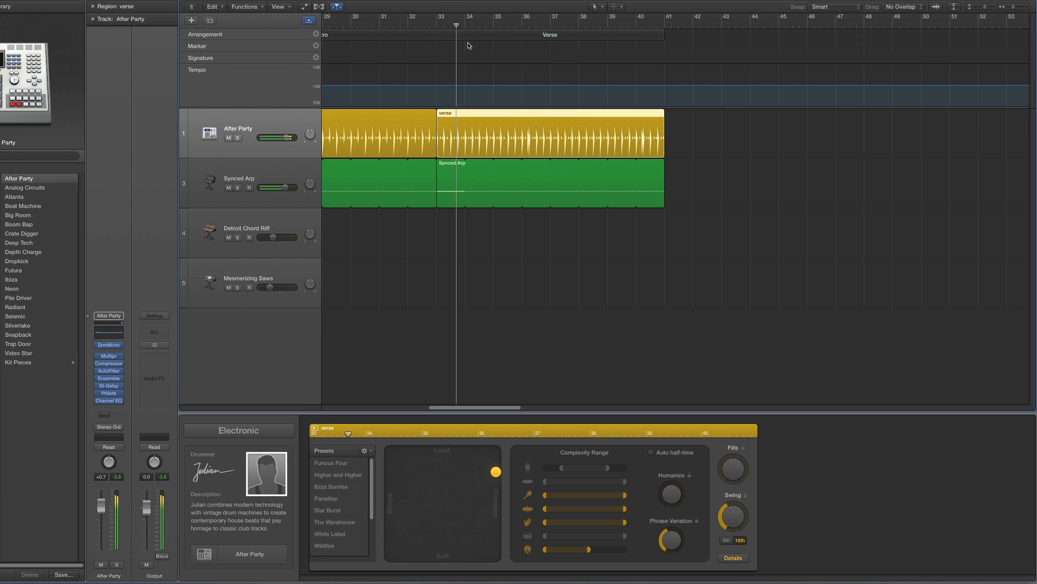
{"action": "left_click_drag", "start_coordinate": [465, 26], "coordinate": [436, 26]}
Create a one-bar region at bar 33 on the Detroit Chord Riff track with the Pencil tool and color it purple.
{"action": "scroll", "coordinate": [403, 47], "scroll_direction": "left", "scroll_amount": 3}
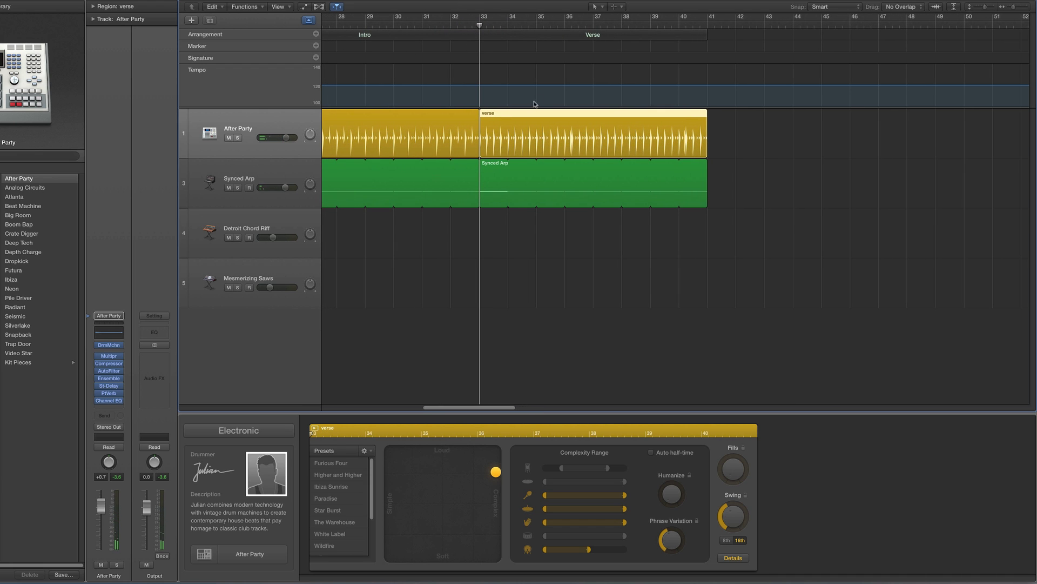
{"action": "left_click", "coordinate": [599, 10]}
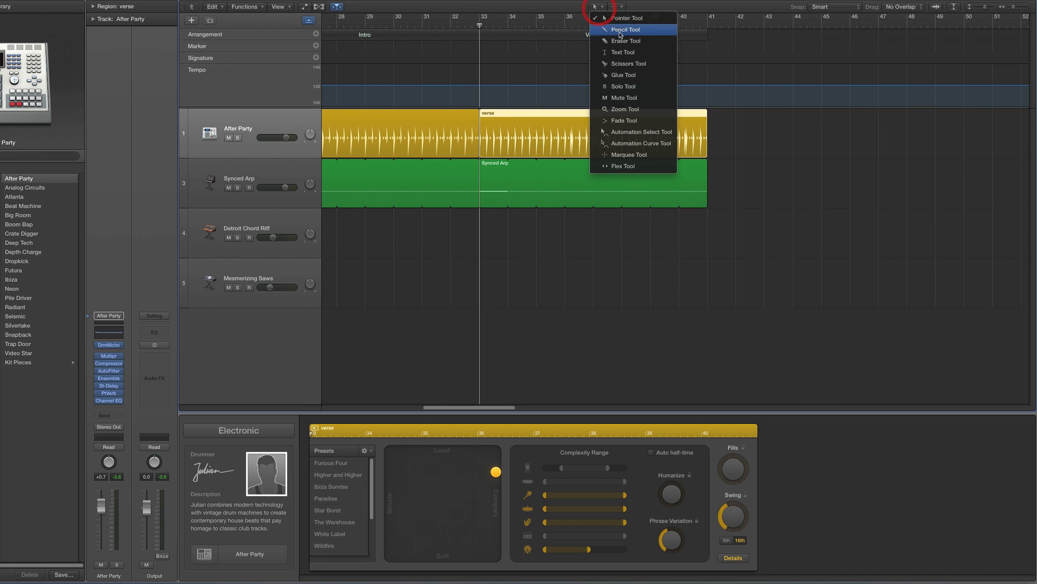
{"action": "left_click", "coordinate": [608, 27]}
{"action": "left_click", "coordinate": [484, 217]}
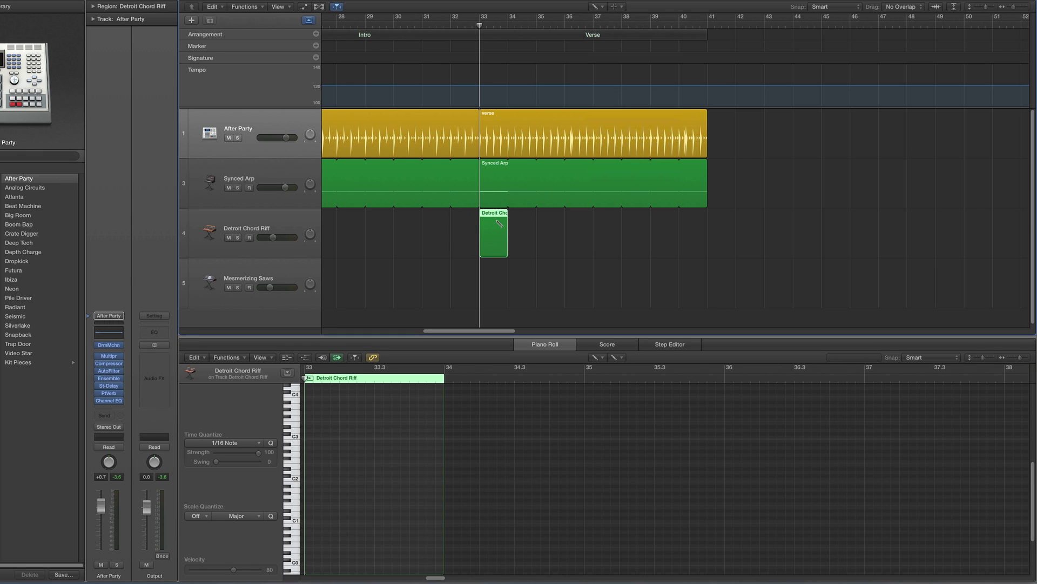
{"action": "key", "text": "alt+c"}
{"action": "left_click", "coordinate": [574, 175]}
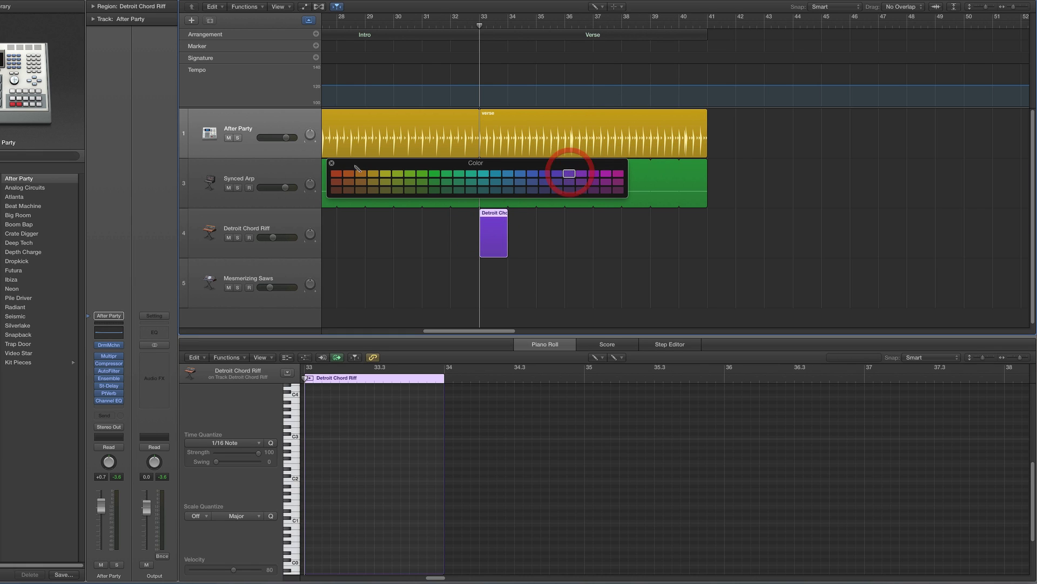
{"action": "left_click", "coordinate": [332, 163]}
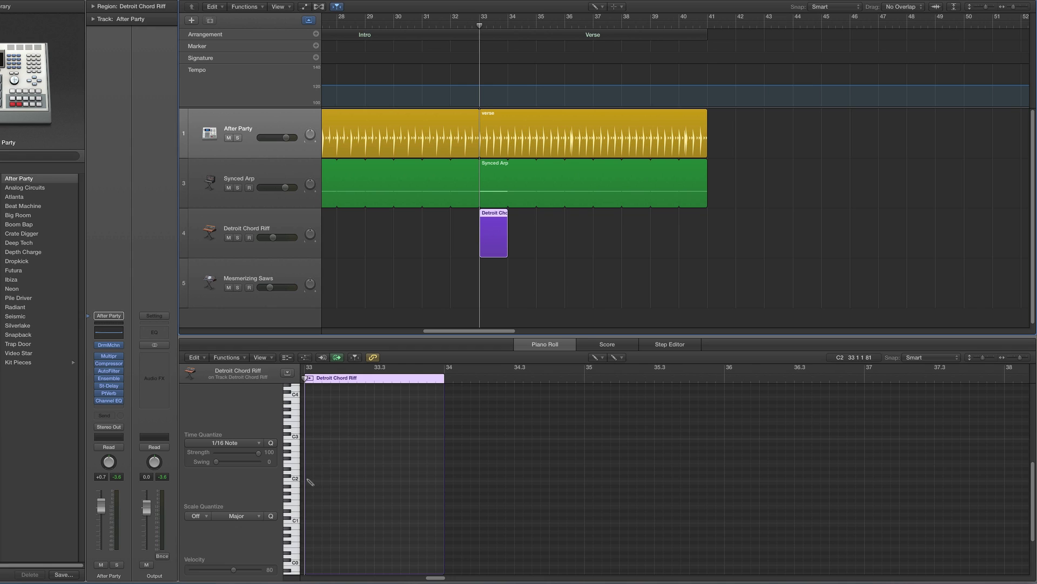
Add a one-bar C2 note to the Detroit Chord Riff region, loop the region to bar 41 and return to the Pointer tool.
{"action": "left_click", "coordinate": [308, 479]}
{"action": "left_click_drag", "start_coordinate": [508, 213], "coordinate": [707, 219]}
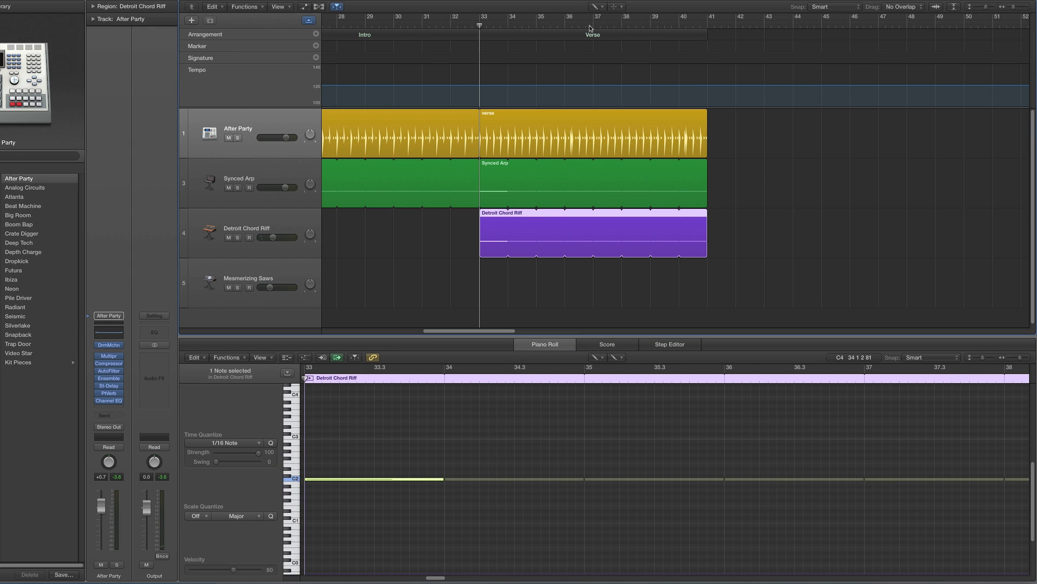
{"action": "left_click", "coordinate": [595, 6]}
{"action": "left_click", "coordinate": [605, 16]}
Play the verse from bar 33 and lower the Detroit Chord Riff track's volume slightly.
{"action": "left_click", "coordinate": [522, 114]}
{"action": "key", "text": "space"}
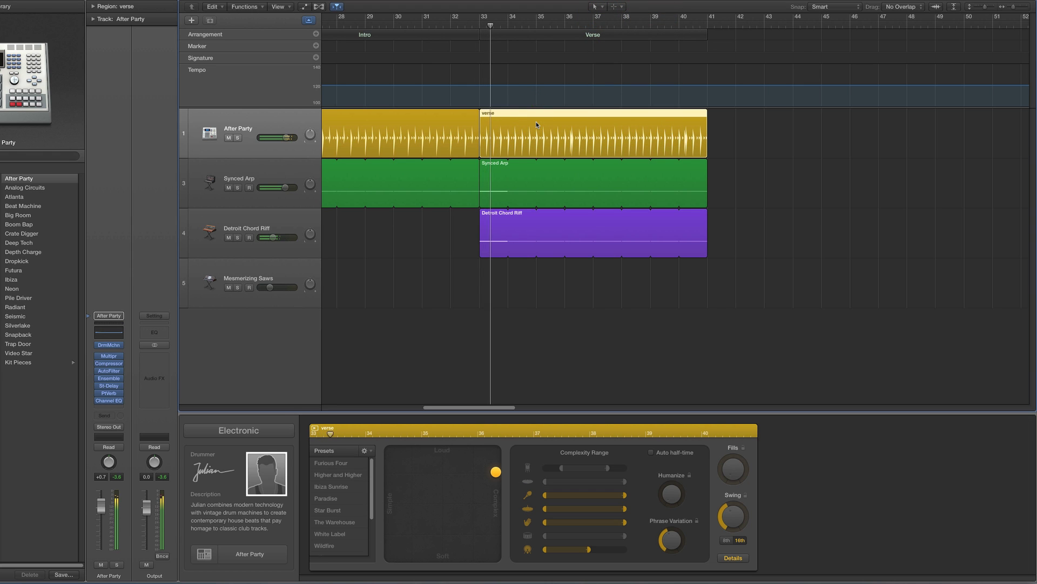
{"action": "left_click_drag", "start_coordinate": [274, 239], "coordinate": [272, 239]}
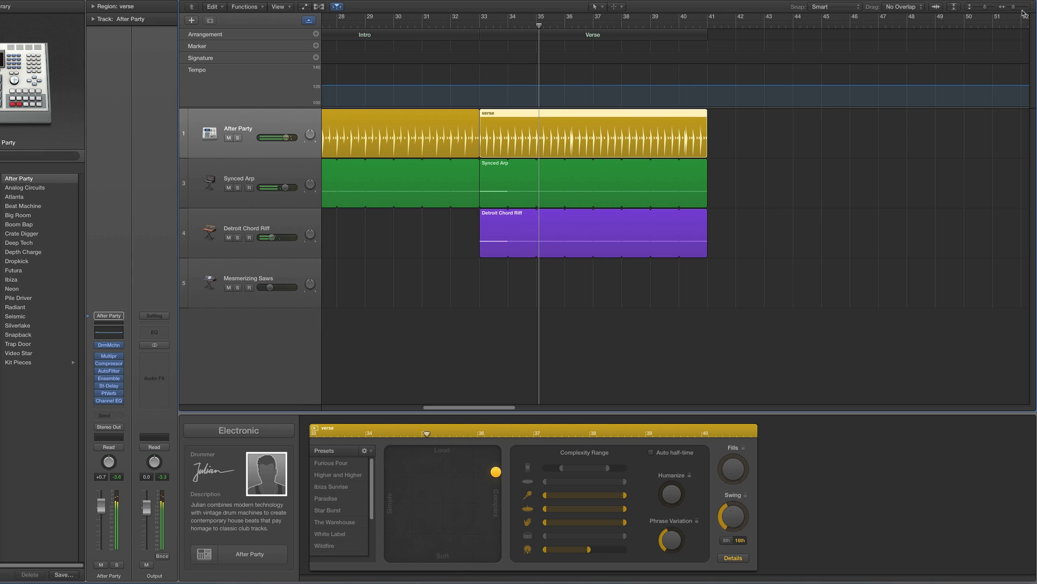
Copy the Verse arrangement section with its drum, arp and chord regions from bar 33 to bar 41.
{"action": "left_click_drag", "start_coordinate": [1013, 7], "coordinate": [1011, 7]}
{"action": "left_click", "coordinate": [524, 35]}
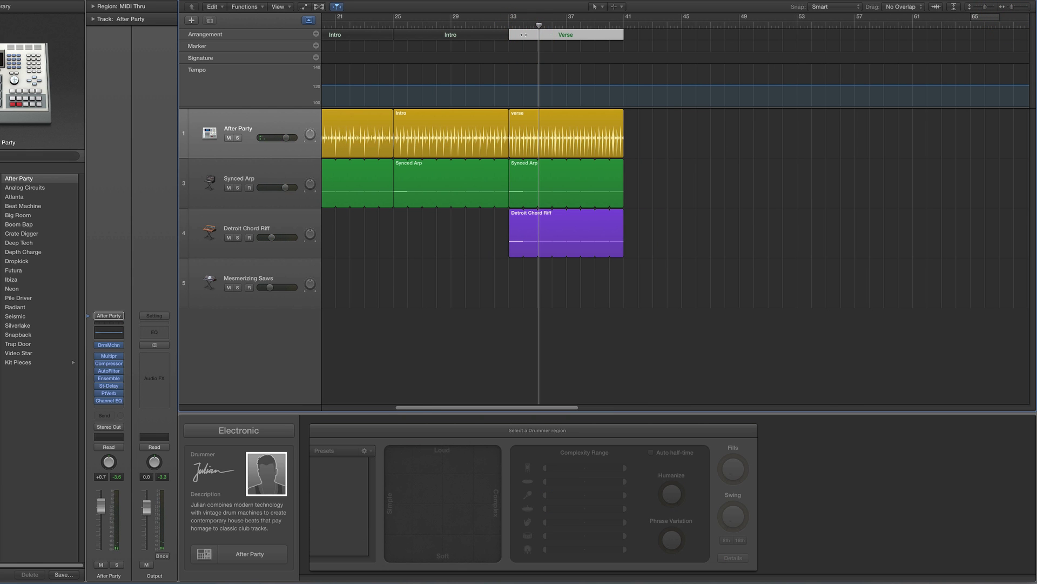
{"action": "left_click_drag", "start_coordinate": [522, 35], "coordinate": [634, 36]}
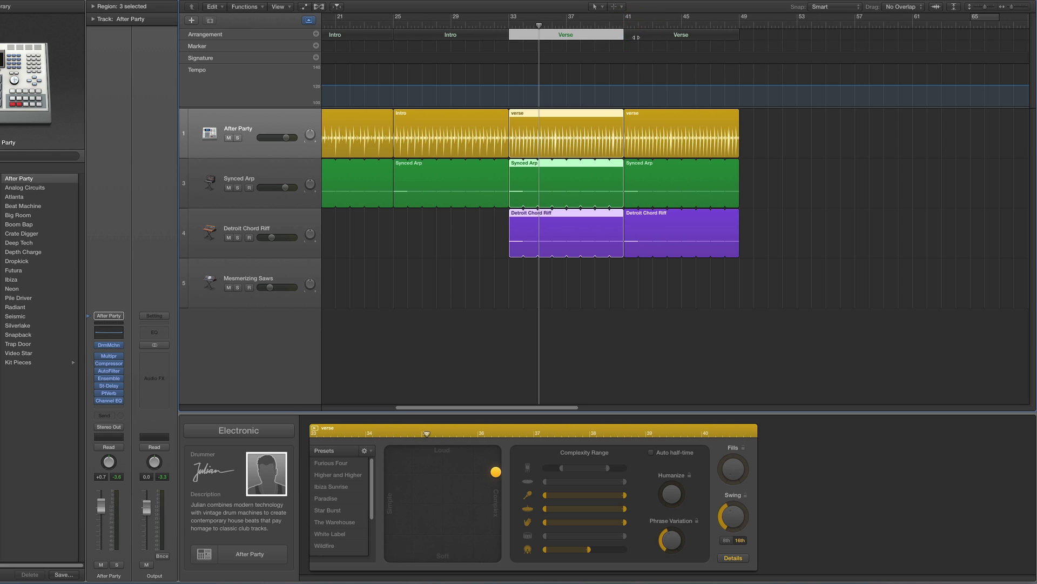
Copy the second Verse arrangement section with its regions from bar 41 to bar 49.
{"action": "scroll", "coordinate": [630, 40], "scroll_direction": "right", "scroll_amount": 5}
{"action": "left_click", "coordinate": [488, 36]}
{"action": "left_click_drag", "start_coordinate": [487, 36], "coordinate": [596, 38]}
Copy the third Verse arrangement section with its regions from bar 49 to bar 57.
{"action": "scroll", "coordinate": [595, 37], "scroll_direction": "right", "scroll_amount": 3}
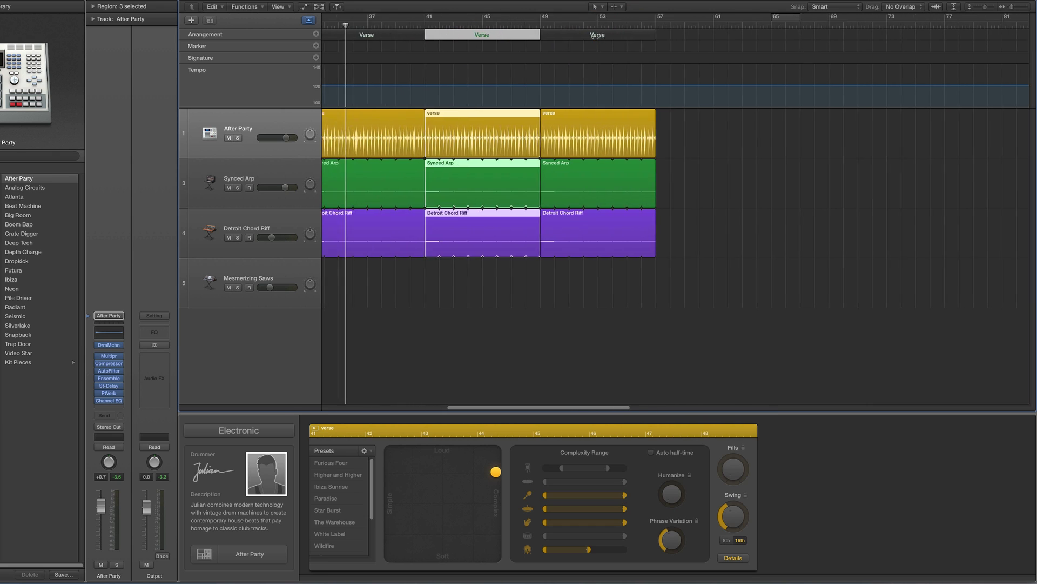
{"action": "left_click", "coordinate": [509, 36]}
{"action": "left_click_drag", "start_coordinate": [503, 36], "coordinate": [609, 39]}
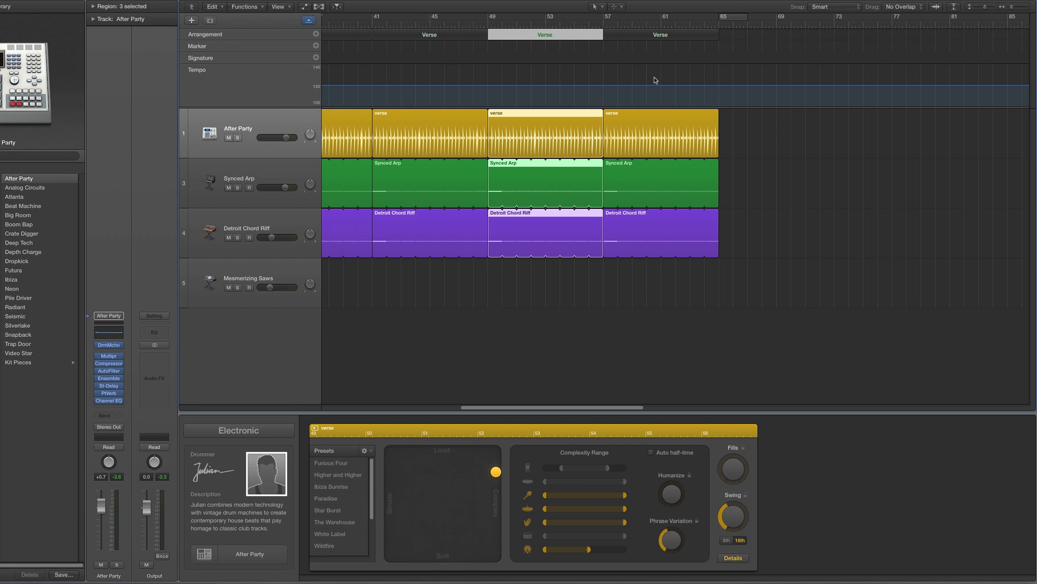
Copy the fourth Verse arrangement section with its regions from bar 57 to bar 65.
{"action": "left_click", "coordinate": [627, 36]}
{"action": "scroll", "coordinate": [719, 101], "scroll_direction": "right", "scroll_amount": 2}
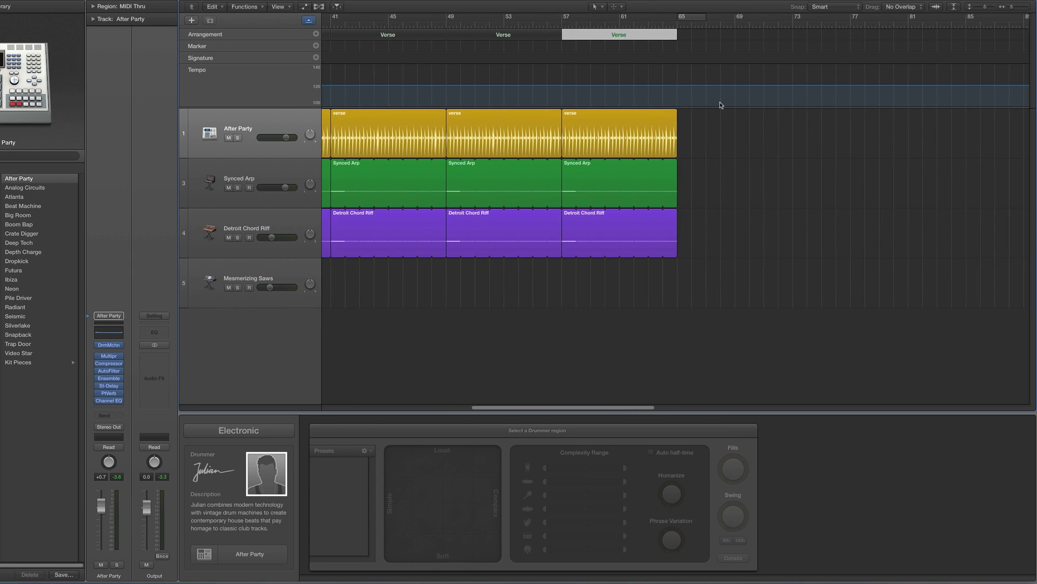
{"action": "scroll", "coordinate": [718, 103], "scroll_direction": "right", "scroll_amount": 3}
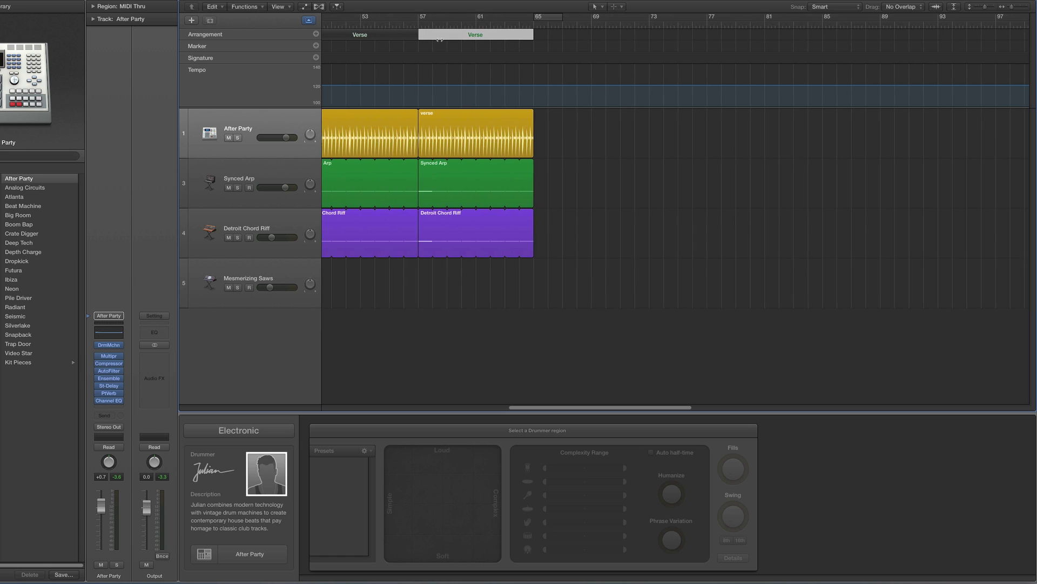
{"action": "left_click_drag", "start_coordinate": [434, 34], "coordinate": [550, 41]}
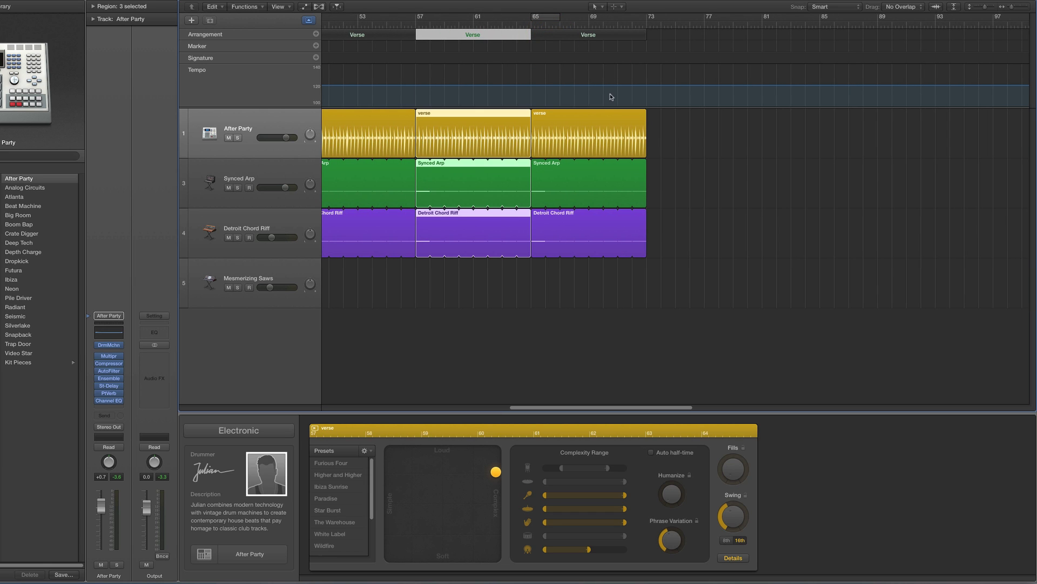
{"action": "scroll", "coordinate": [604, 106], "scroll_direction": "left", "scroll_amount": 1}
Change the name of the arrangement section at bar 65 to Chorus.
{"action": "left_click", "coordinate": [546, 120]}
{"action": "left_click", "coordinate": [486, 119]}
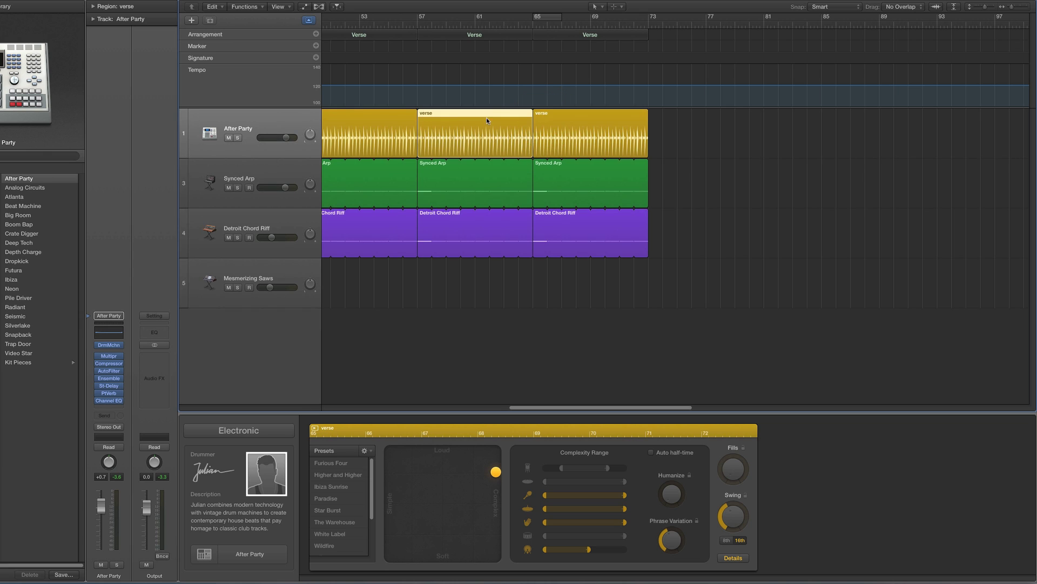
{"action": "left_click", "coordinate": [547, 120]}
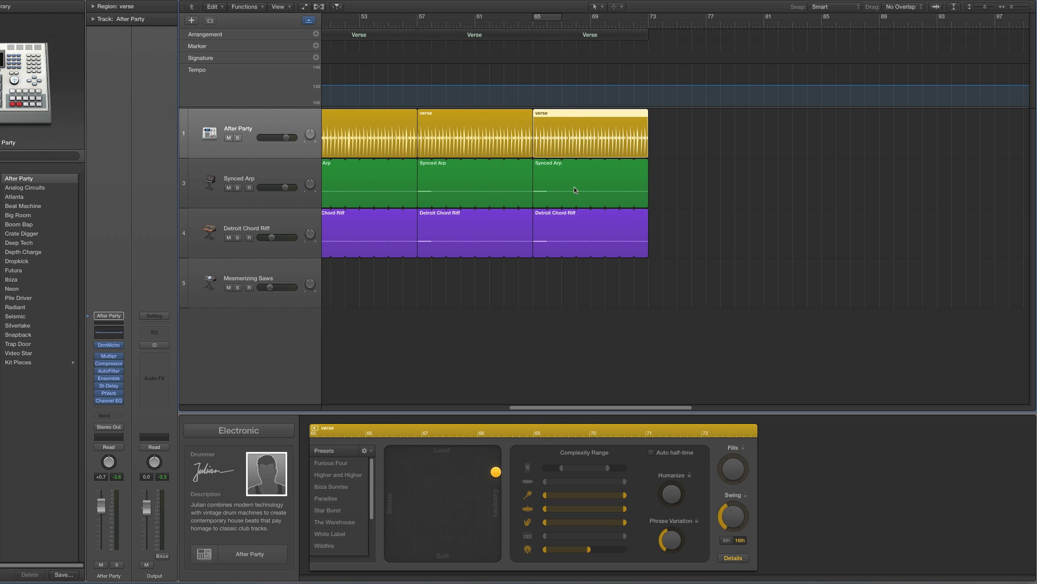
{"action": "left_click", "coordinate": [588, 37]}
{"action": "left_click", "coordinate": [600, 54]}
Rename the drummer region at bar 65 to chorus.
{"action": "double_click", "coordinate": [125, 6]}
{"action": "type", "text": "chorus"}
{"action": "key", "text": "Return"}
Select the chorus drummer region and switch its drummer editor from the detailed complexity controls to the simple kit view.
{"action": "left_click", "coordinate": [579, 119]}
{"action": "left_click", "coordinate": [551, 128]}
{"action": "left_click", "coordinate": [488, 130]}
{"action": "left_click", "coordinate": [553, 125]}
{"action": "left_click", "coordinate": [724, 558]}
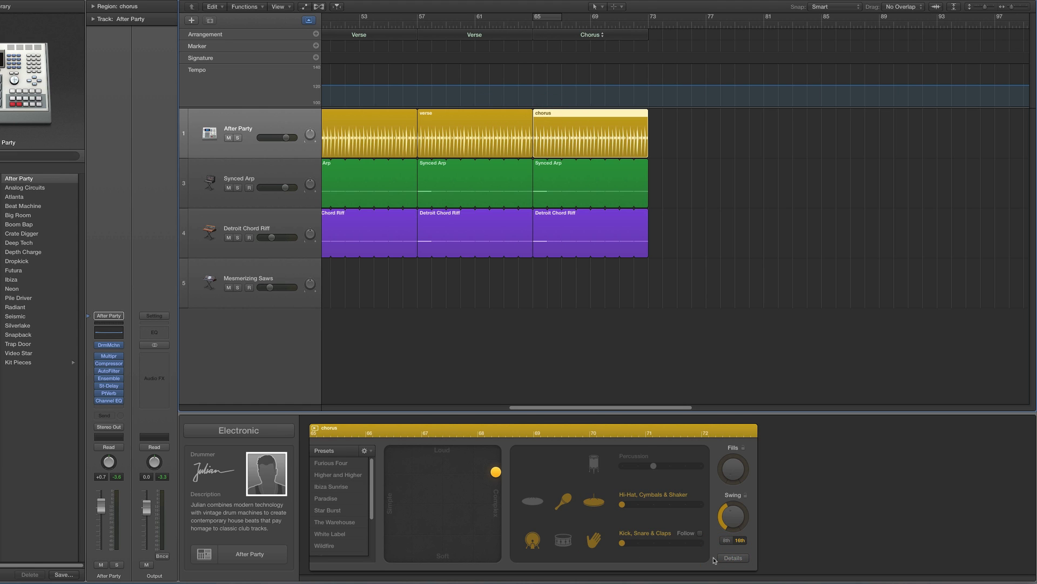
Raise the kick's upper complexity limit almost to the maximum in the chorus drummer region and play it from bar 65.
{"action": "left_click", "coordinate": [733, 560]}
{"action": "left_click_drag", "start_coordinate": [590, 552], "coordinate": [622, 550]}
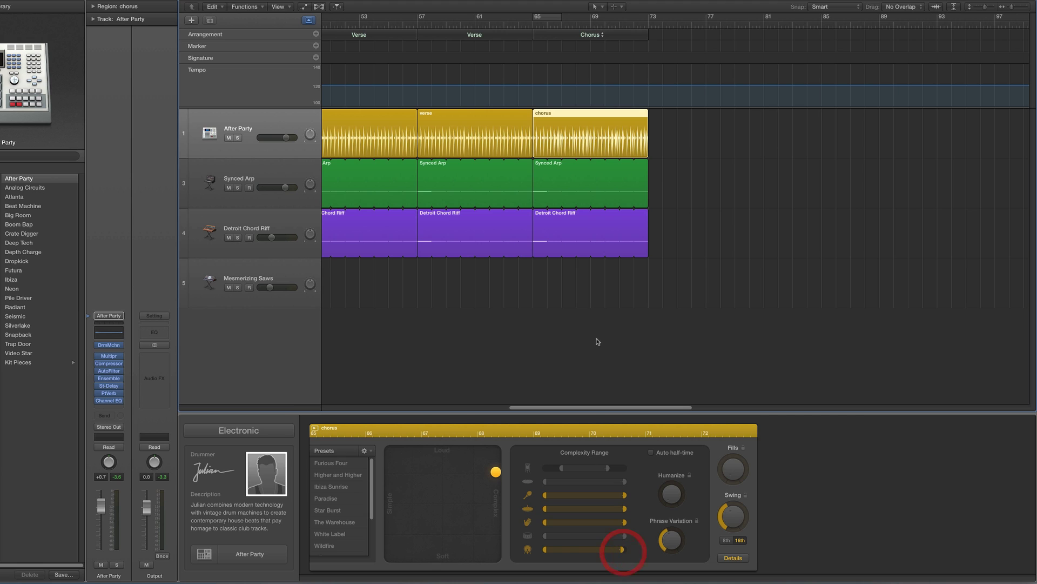
{"action": "double_click", "coordinate": [533, 28]}
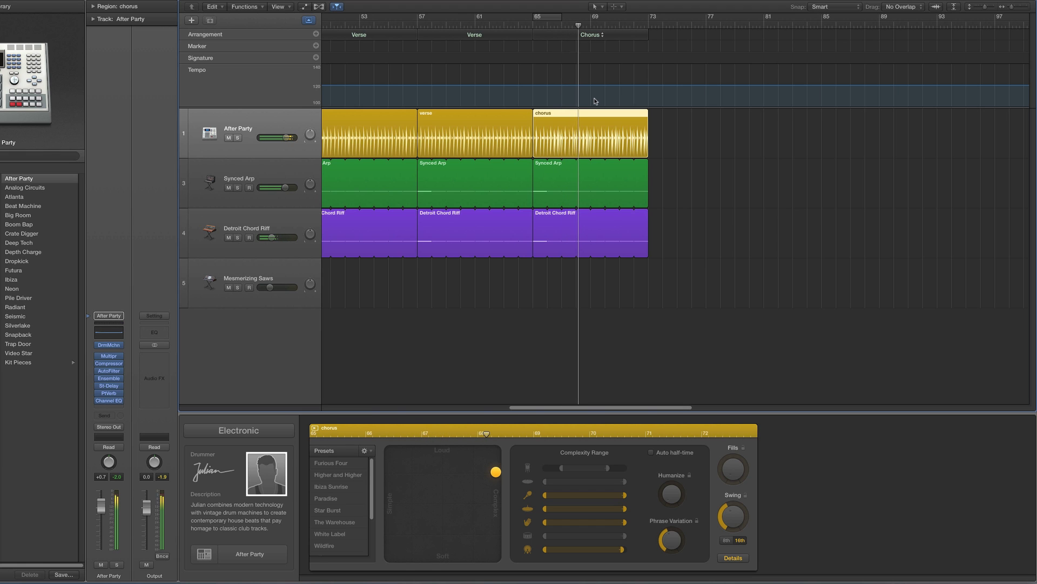
Lower the chorus kick's upper complexity limit slightly and play the Chorus again from bar 65.
{"action": "left_click", "coordinate": [1026, 9]}
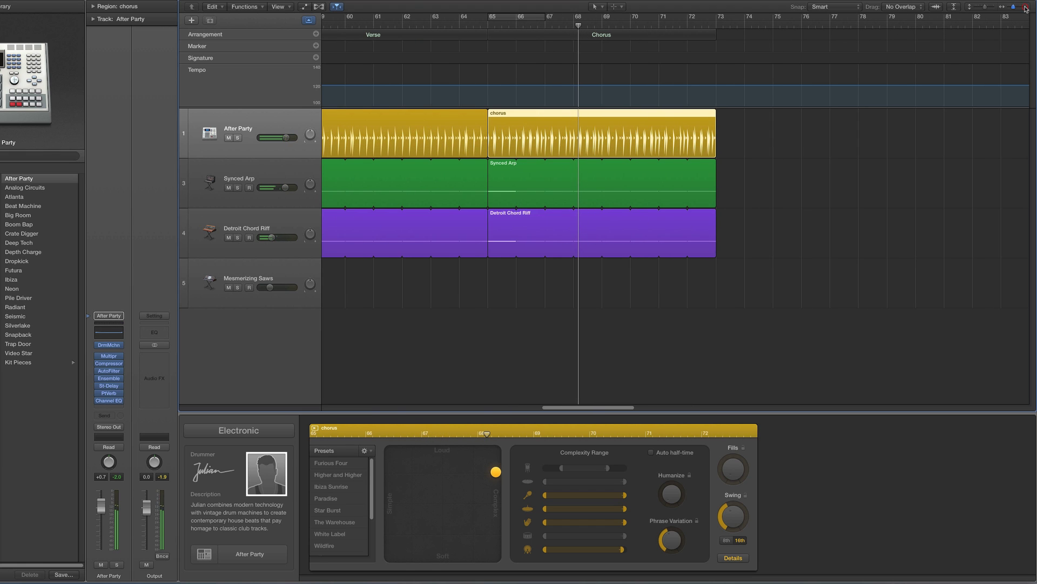
{"action": "left_click", "coordinate": [671, 548]}
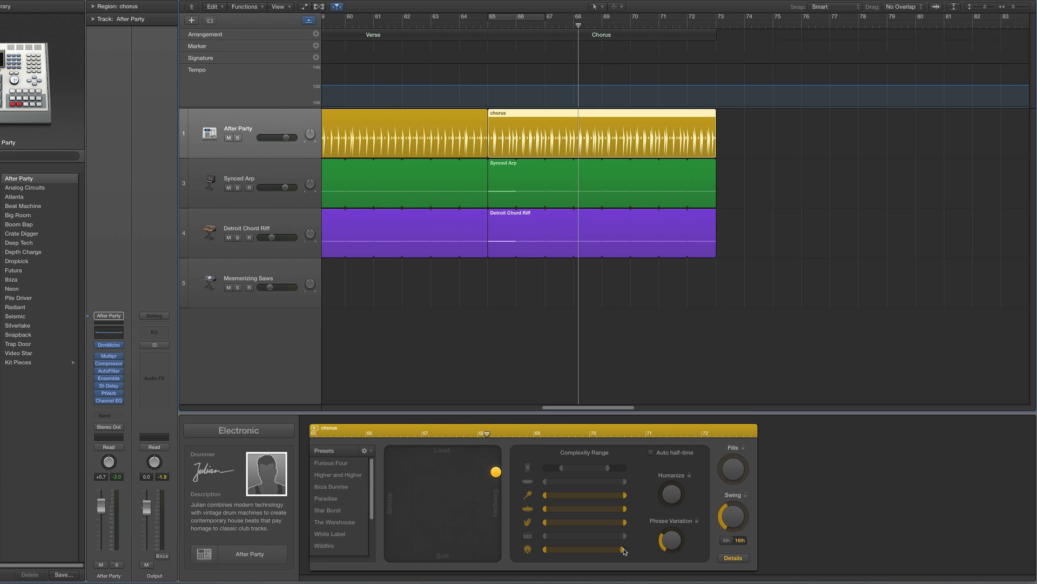
{"action": "left_click_drag", "start_coordinate": [620, 548], "coordinate": [617, 549]}
{"action": "double_click", "coordinate": [490, 28]}
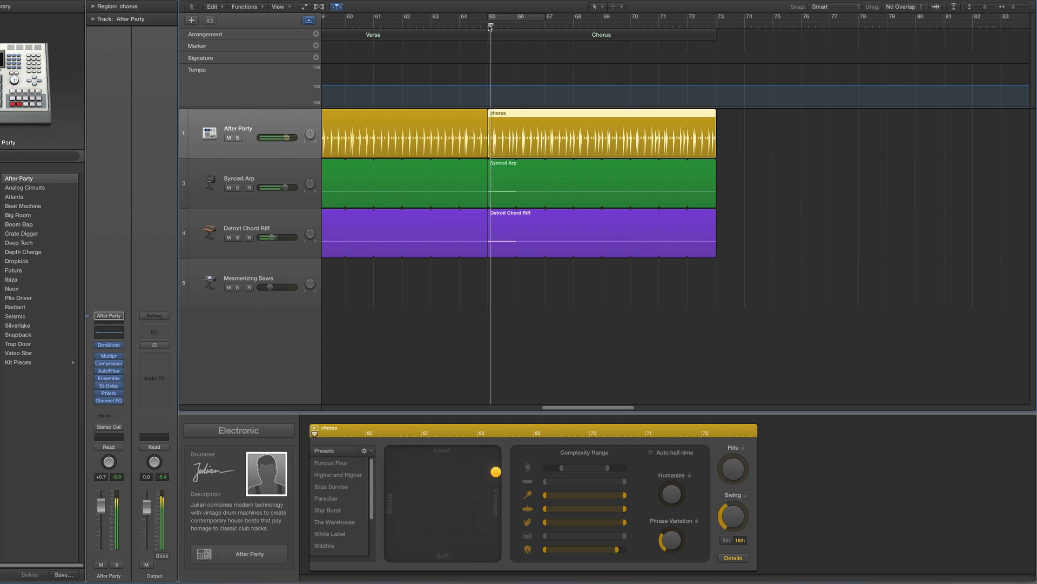
Try the percussion part in the chorus drummer region and set the Hi-Hat, Cymbals & Shaker pattern to a middle variation.
{"action": "left_click", "coordinate": [528, 468]}
{"action": "left_click", "coordinate": [487, 26]}
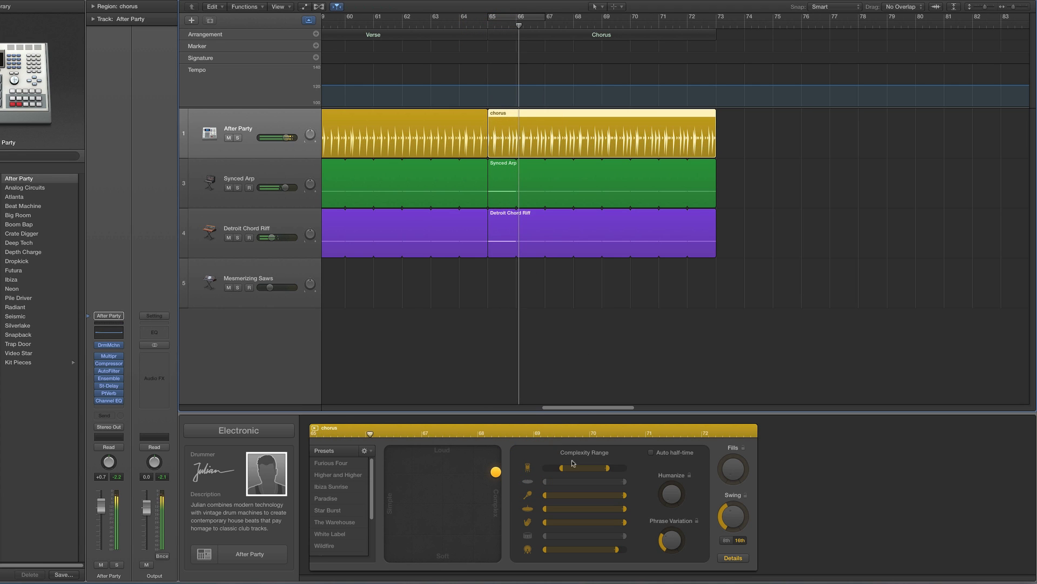
{"action": "left_click", "coordinate": [733, 557]}
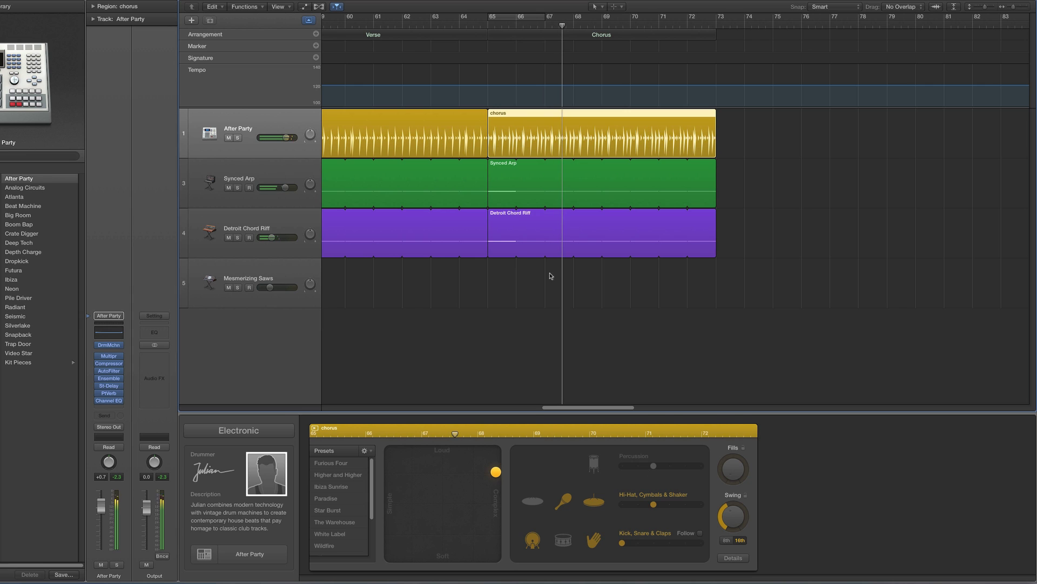
Draw a one-bar region at bar 65 on the Mesmerizing Saws track and color it orange.
{"action": "left_click", "coordinate": [595, 9]}
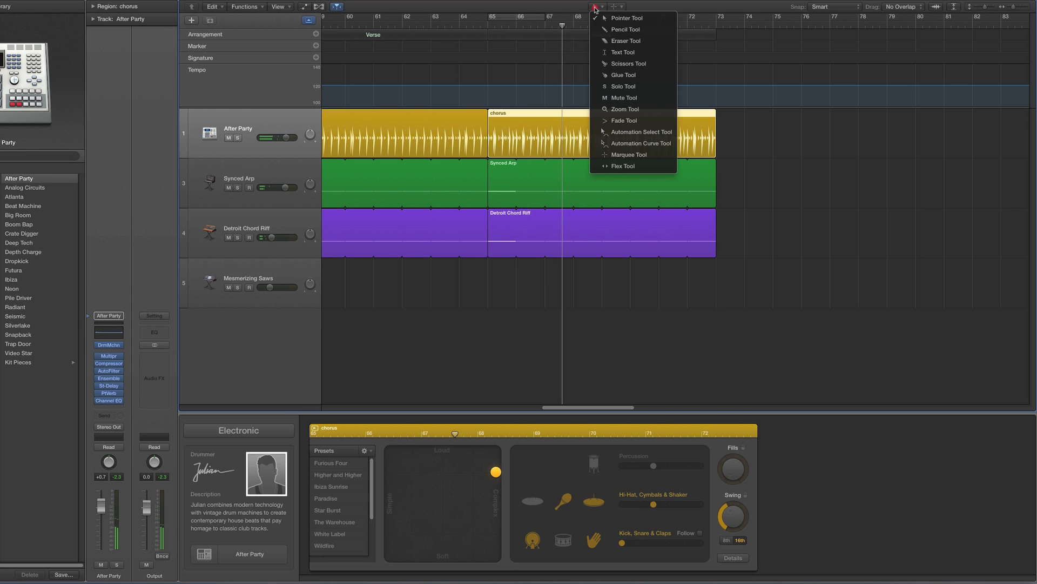
{"action": "left_click", "coordinate": [607, 29]}
{"action": "left_click", "coordinate": [499, 280]}
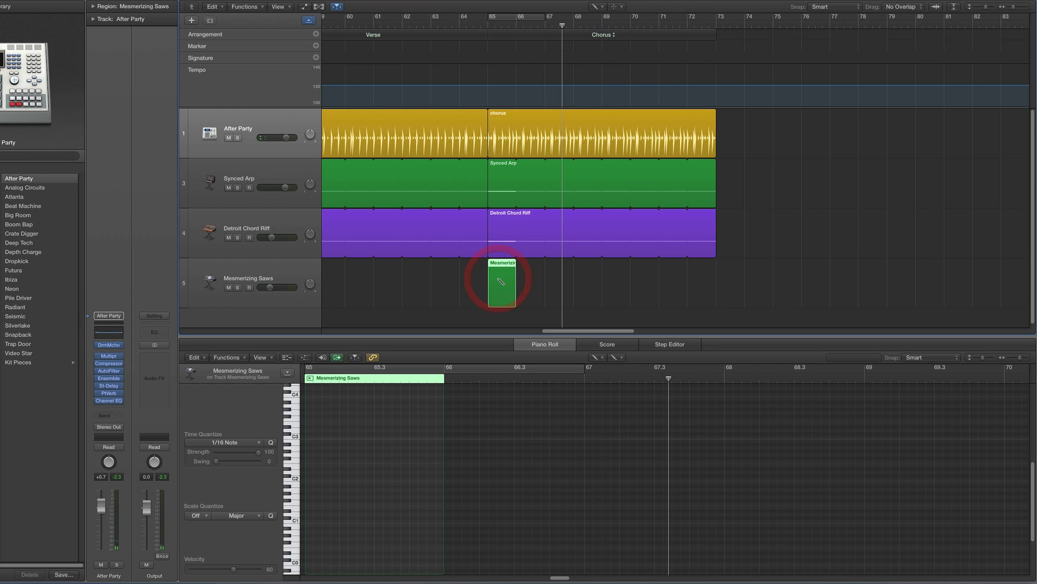
{"action": "key", "text": "alt+c"}
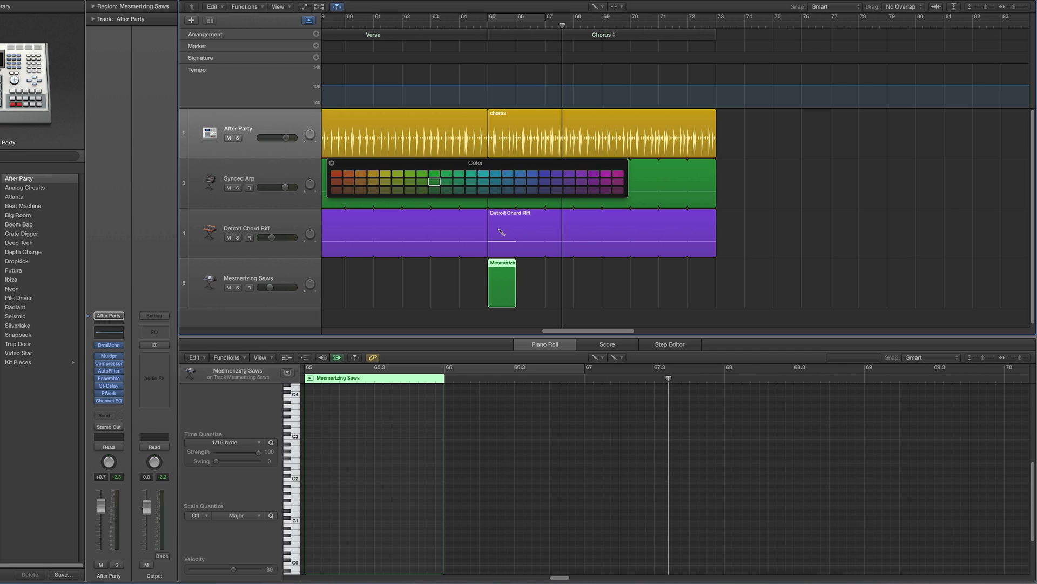
{"action": "left_click", "coordinate": [349, 174]}
{"action": "left_click", "coordinate": [331, 163]}
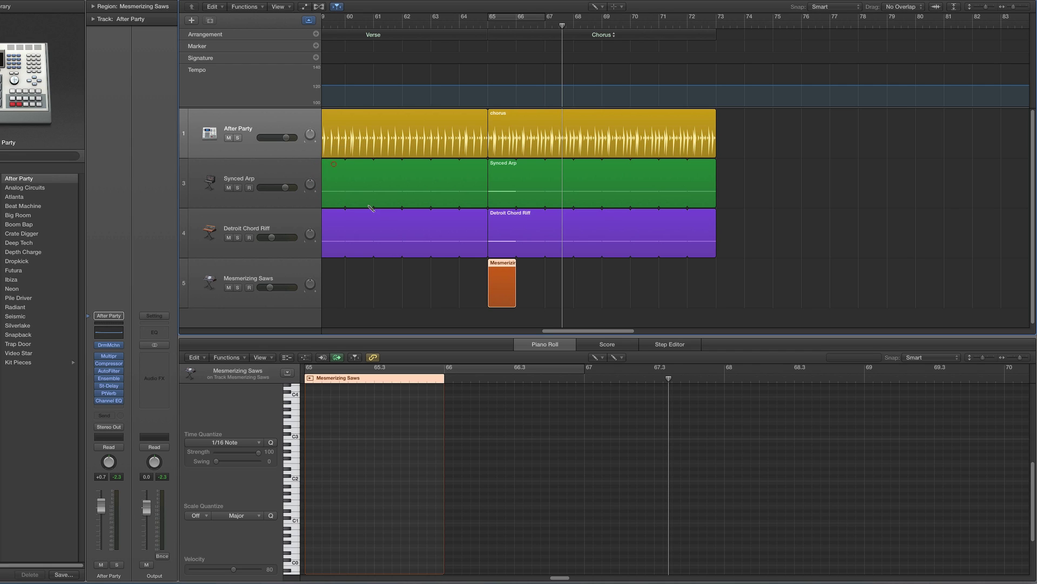
Draw a one-bar C3 note in the Mesmerizing Saws region and loop the region to the Chorus end at bar 73.
{"action": "left_click", "coordinate": [309, 436]}
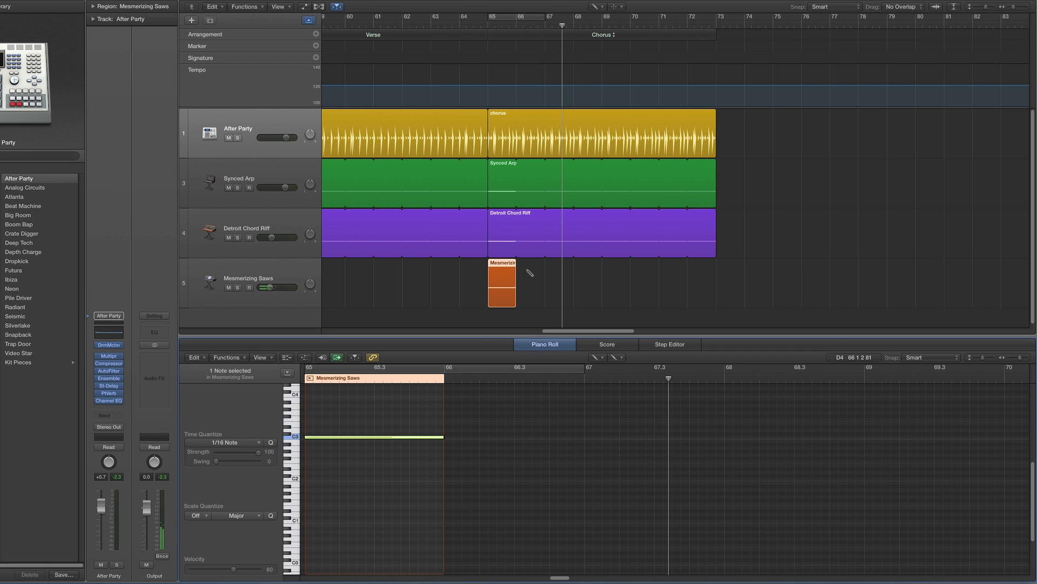
{"action": "left_click_drag", "start_coordinate": [516, 264], "coordinate": [716, 271]}
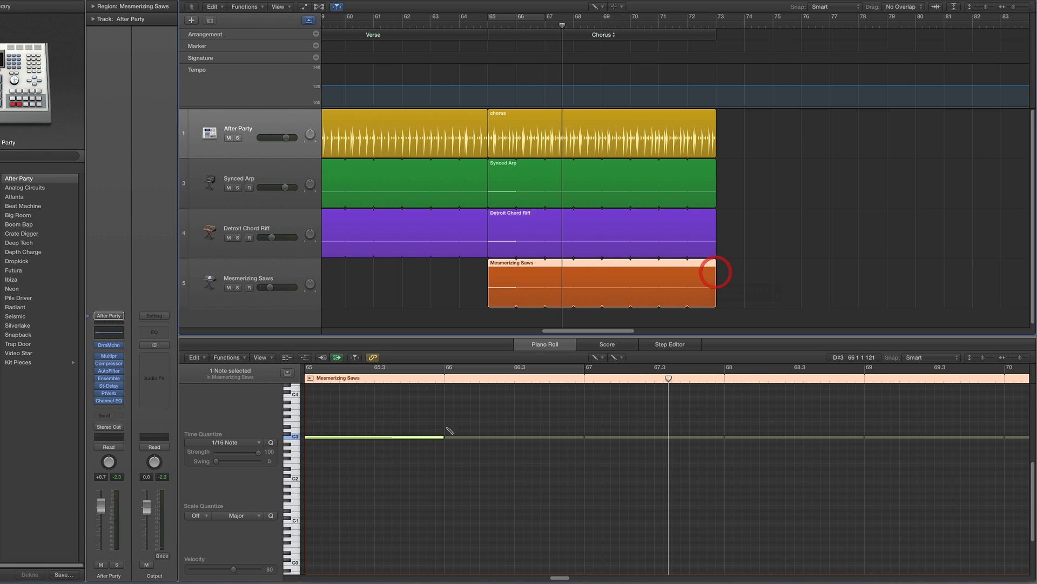
Transpose the Mesmerizing Saws note up one octave to C4.
{"action": "left_click", "coordinate": [594, 358]}
{"action": "left_click", "coordinate": [665, 369]}
{"action": "scroll", "coordinate": [320, 459], "scroll_direction": "up", "scroll_amount": 2}
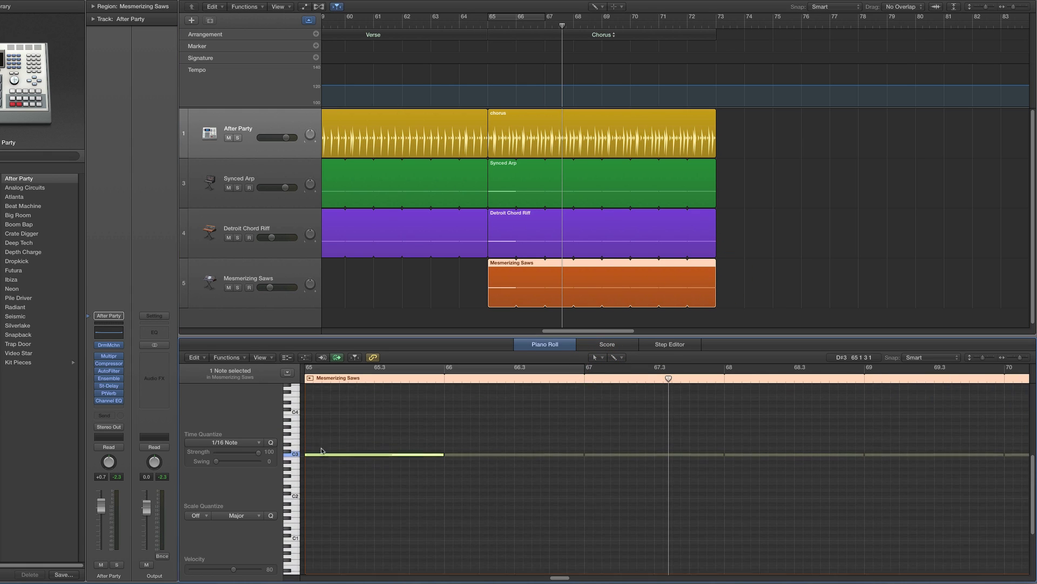
{"action": "left_click_drag", "start_coordinate": [320, 459], "coordinate": [321, 416]}
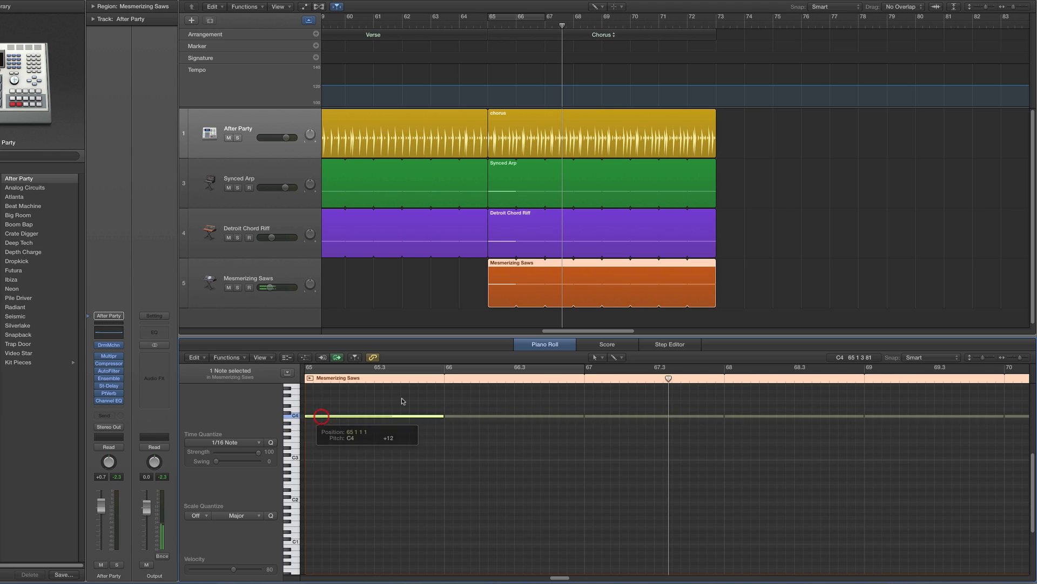
Play the Chorus from bar 65 to hear the Mesmerizing Saws part with the other tracks.
{"action": "left_click", "coordinate": [486, 25]}
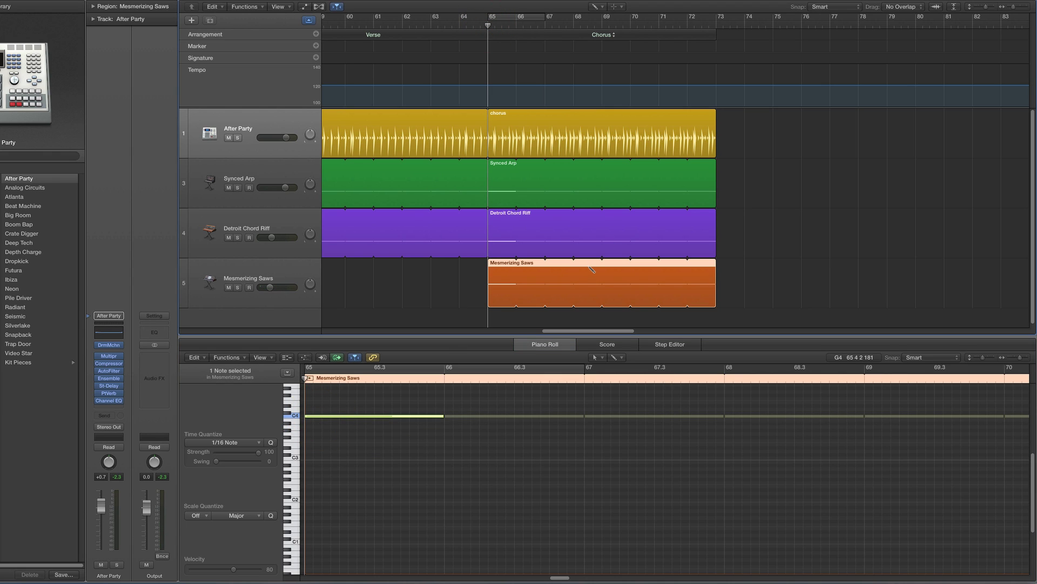
{"action": "key", "text": "space"}
{"action": "left_click", "coordinate": [270, 287]}
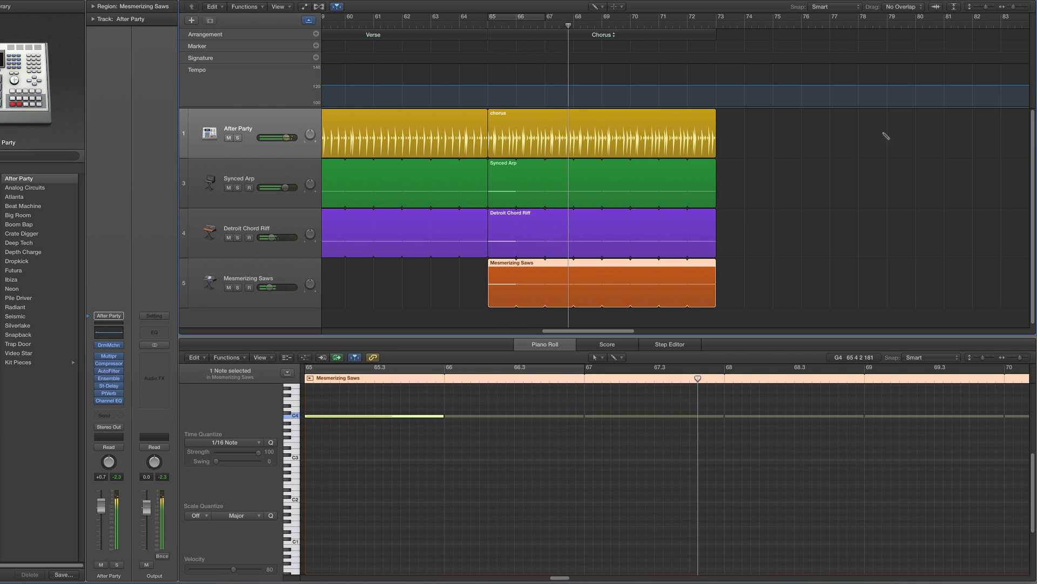
Switch back to the Pointer tool and compare the Chorus regions with the preceding verse drummer region.
{"action": "left_click", "coordinate": [1008, 10]}
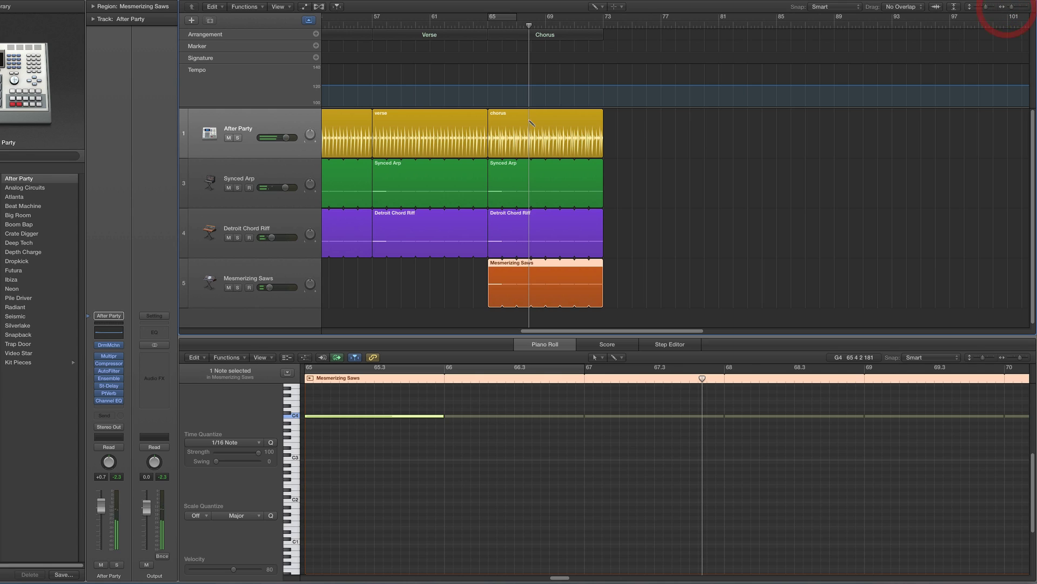
{"action": "left_click", "coordinate": [595, 7]}
{"action": "left_click", "coordinate": [624, 17]}
{"action": "left_click_drag", "start_coordinate": [618, 125], "coordinate": [559, 227]}
{"action": "left_click", "coordinate": [491, 265]}
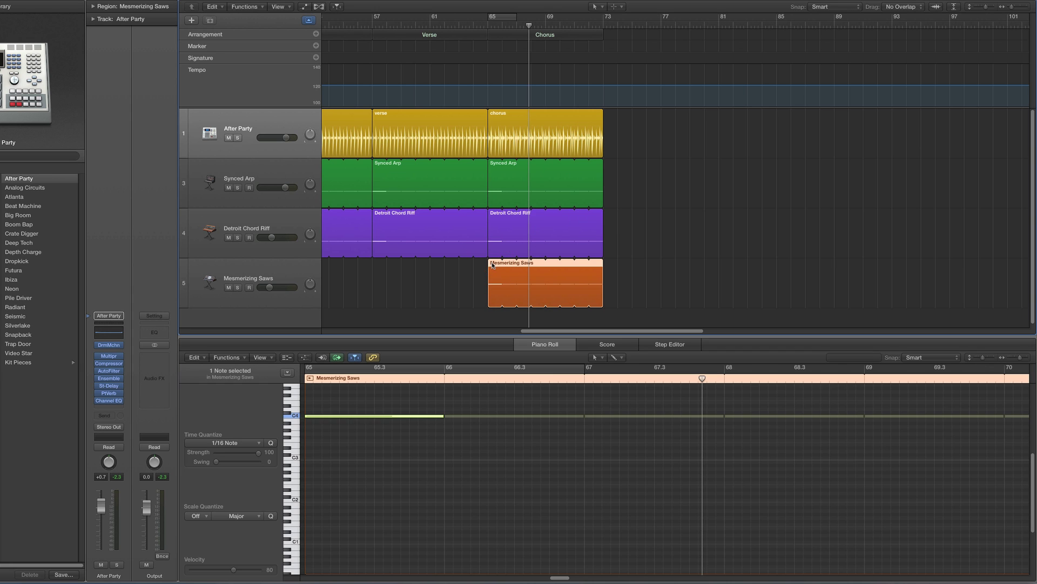
{"action": "left_click", "coordinate": [499, 120]}
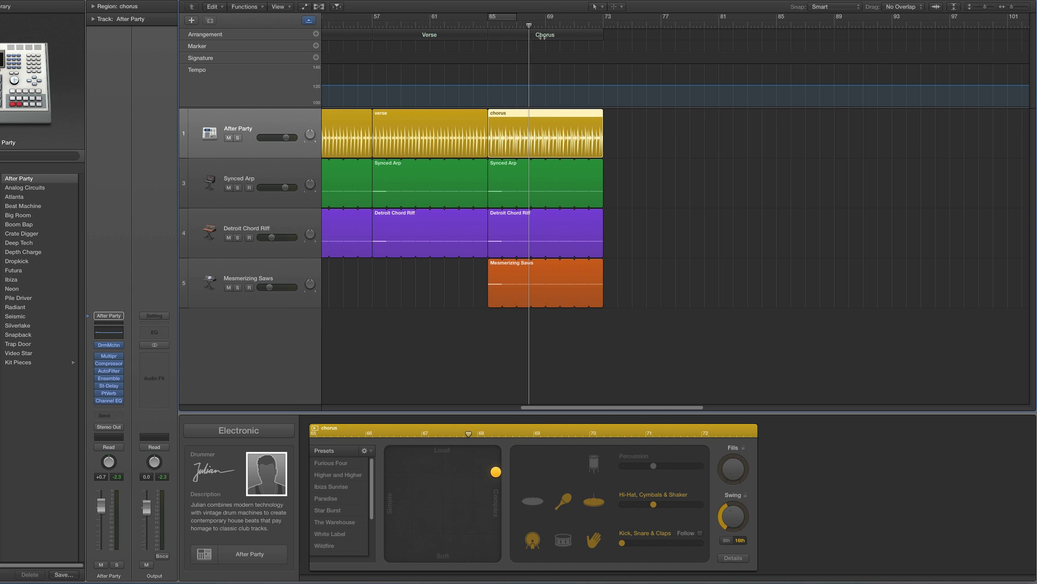
{"action": "left_click", "coordinate": [544, 36]}
{"action": "left_click", "coordinate": [500, 117]}
{"action": "left_click", "coordinate": [449, 127]}
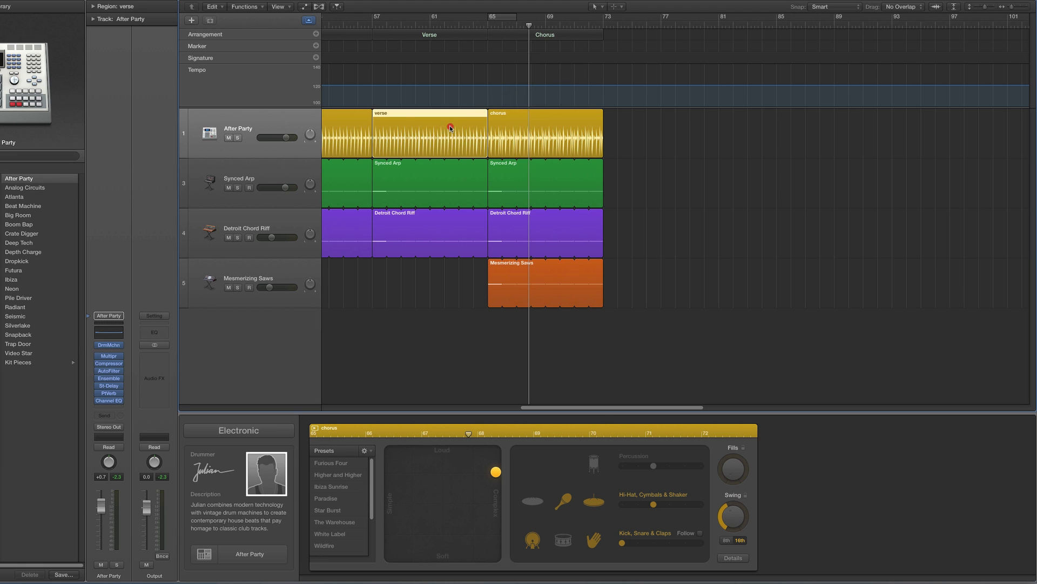
{"action": "left_click", "coordinate": [507, 125]}
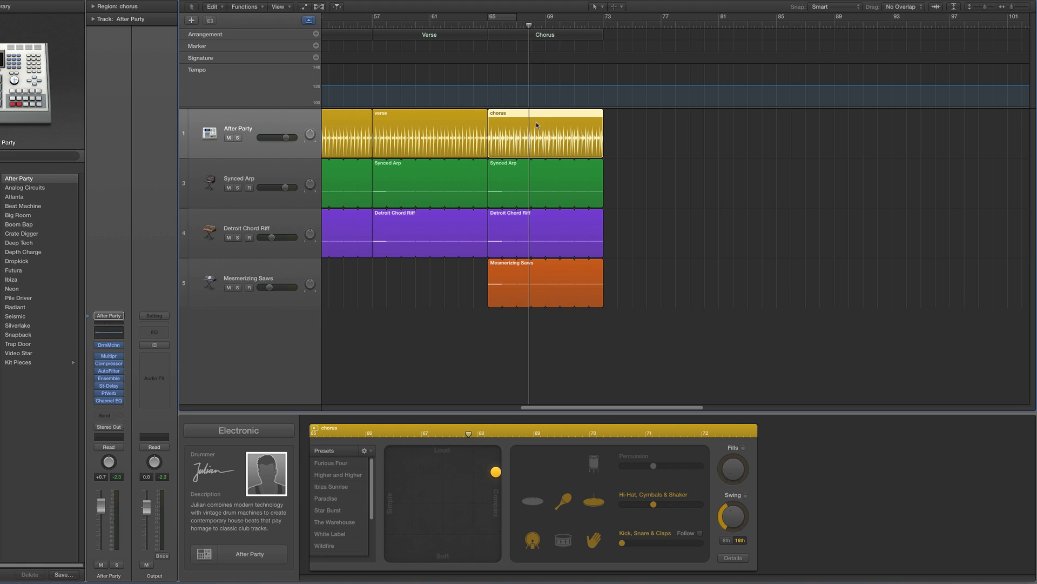
{"action": "left_click", "coordinate": [439, 124]}
{"action": "left_click", "coordinate": [521, 133]}
Copy the Chorus arrangement section with its regions from bar 65 to bar 73.
{"action": "left_click_drag", "start_coordinate": [1010, 8], "coordinate": [1007, 8]}
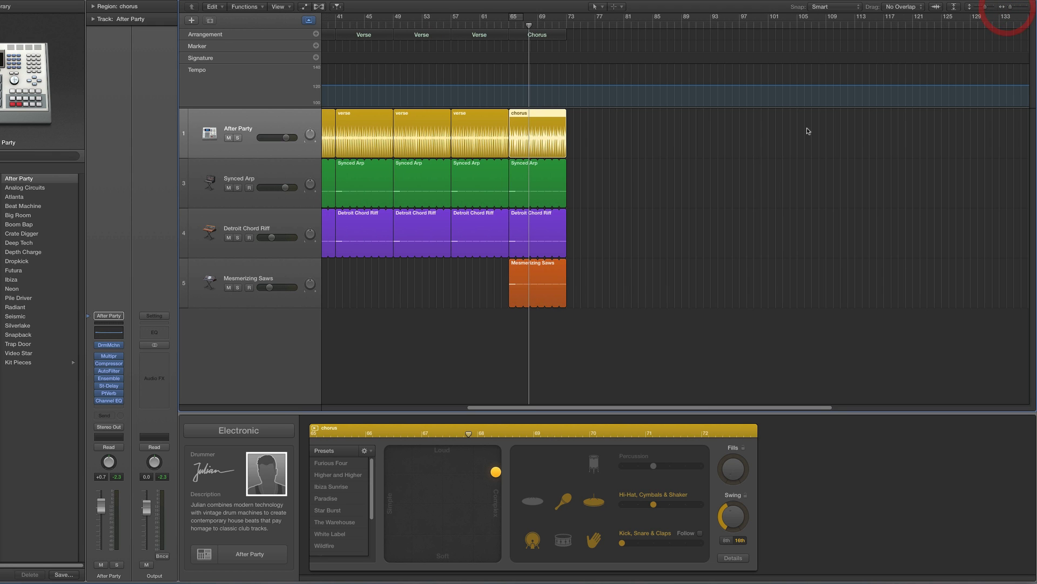
{"action": "scroll", "coordinate": [780, 136], "scroll_direction": "left", "scroll_amount": 2}
{"action": "scroll", "coordinate": [782, 136], "scroll_direction": "left", "scroll_amount": 6}
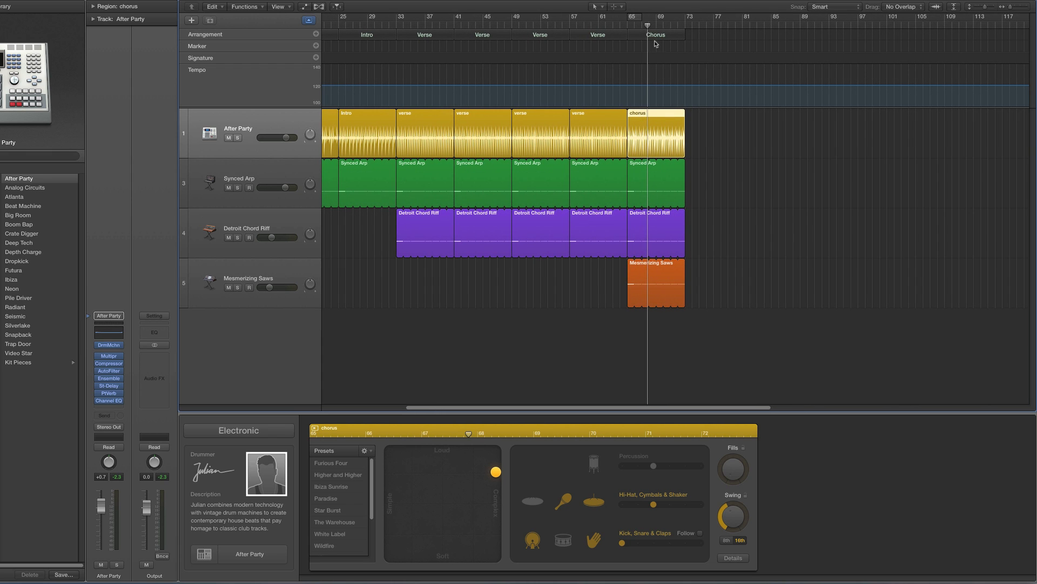
{"action": "left_click", "coordinate": [636, 35]}
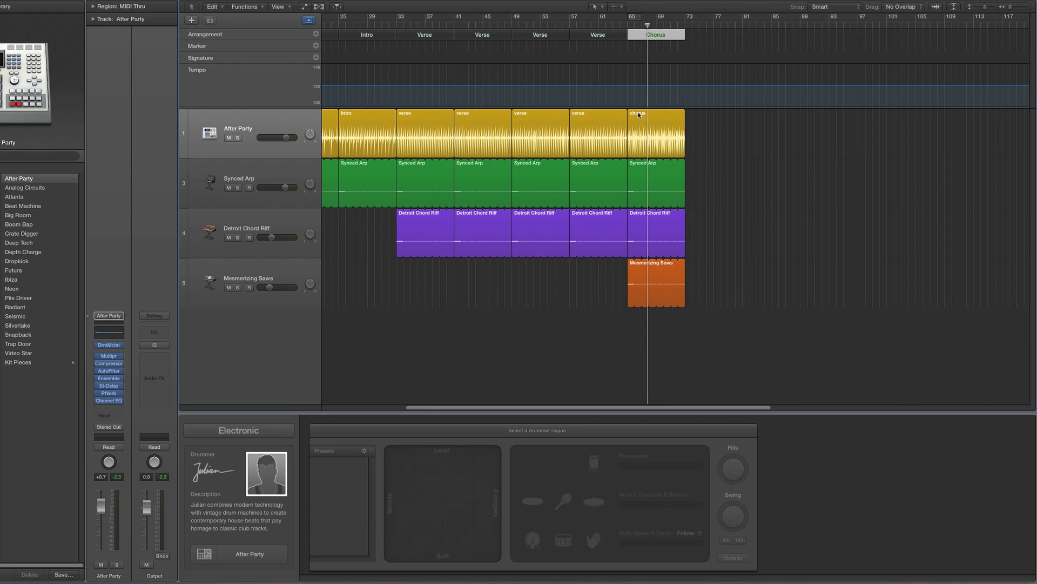
{"action": "left_click_drag", "start_coordinate": [637, 36], "coordinate": [695, 35]}
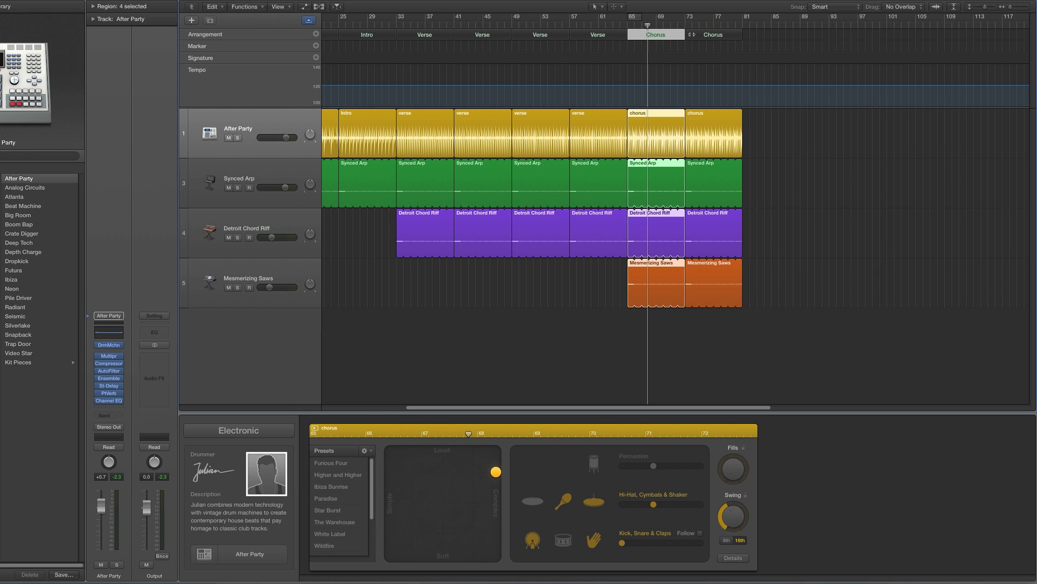
Delete the copied Chorus section at bar 73 together with its regions.
{"action": "left_click", "coordinate": [691, 34]}
{"action": "key", "text": "Delete"}
{"action": "key", "text": "Delete"}
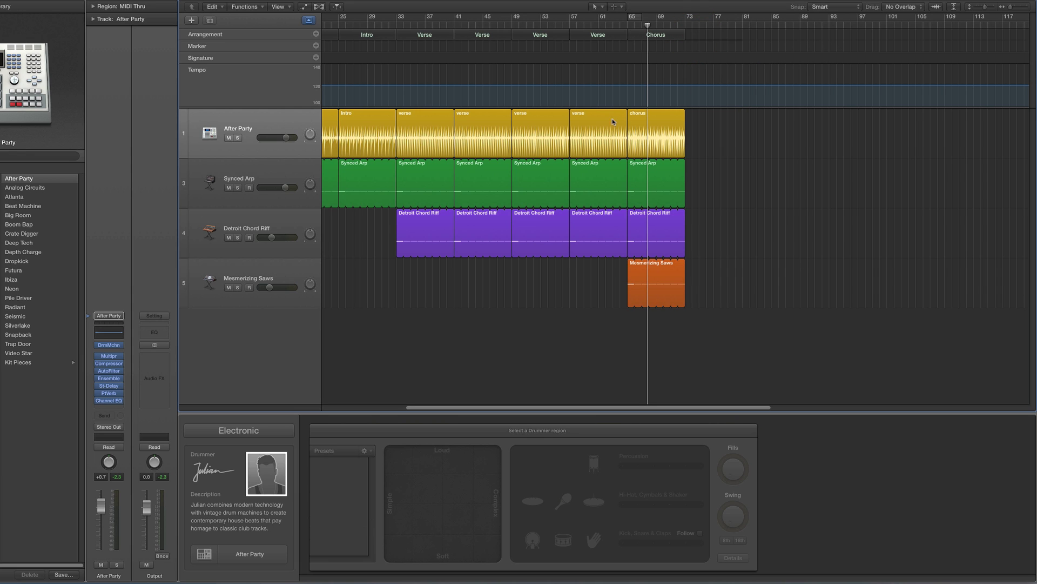
Review the arrangement from the first Intro to the Chorus, checking where each instrument enters and how the Intro drummer regions differ.
{"action": "left_click", "coordinate": [644, 35]}
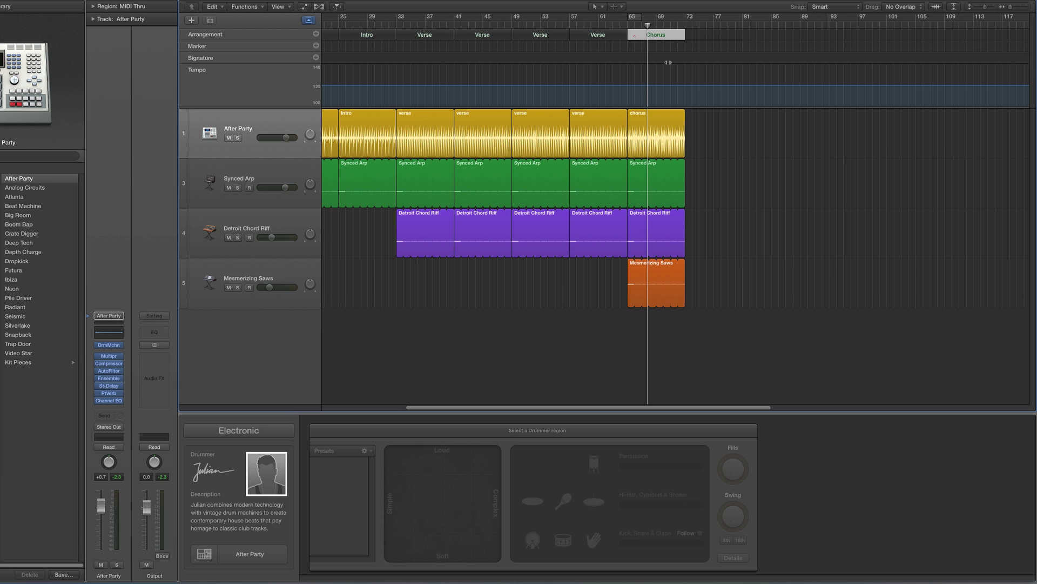
{"action": "scroll", "coordinate": [712, 164], "scroll_direction": "left", "scroll_amount": 3}
{"action": "scroll", "coordinate": [712, 165], "scroll_direction": "left", "scroll_amount": 4}
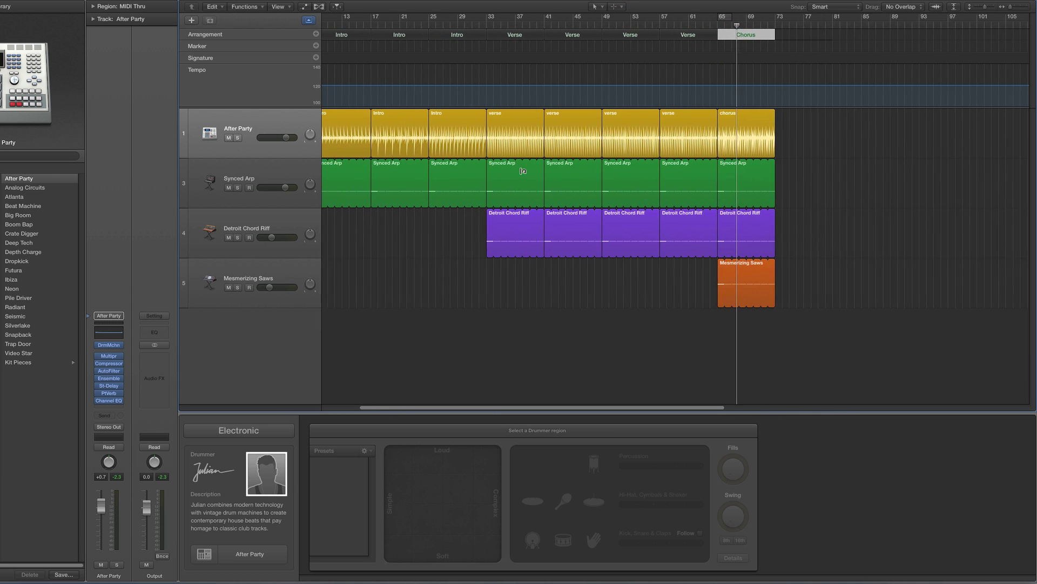
{"action": "scroll", "coordinate": [361, 57], "scroll_direction": "left", "scroll_amount": 1}
{"action": "scroll", "coordinate": [361, 57], "scroll_direction": "left", "scroll_amount": 3}
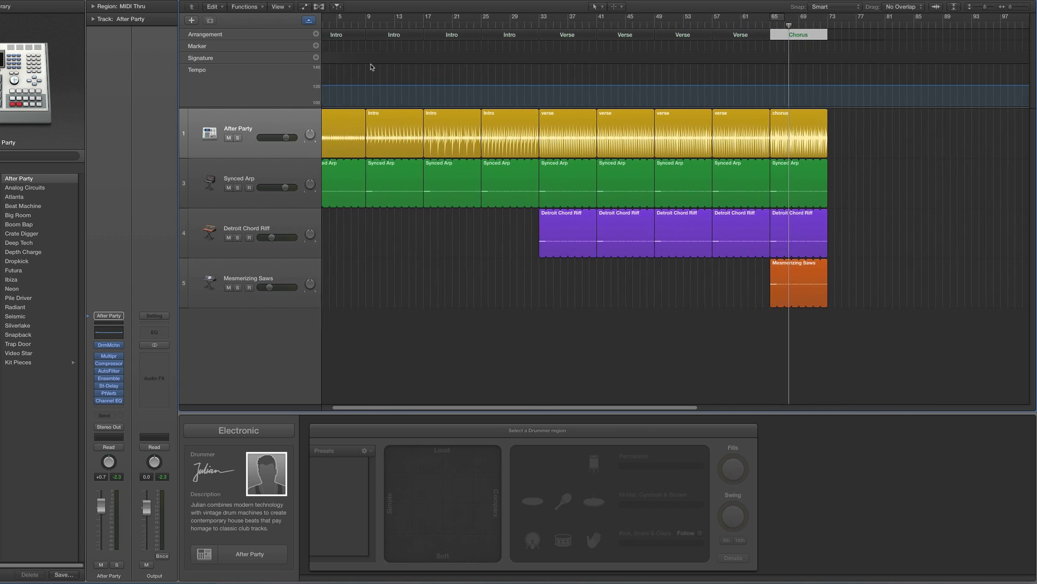
{"action": "scroll", "coordinate": [430, 137], "scroll_direction": "left", "scroll_amount": 1}
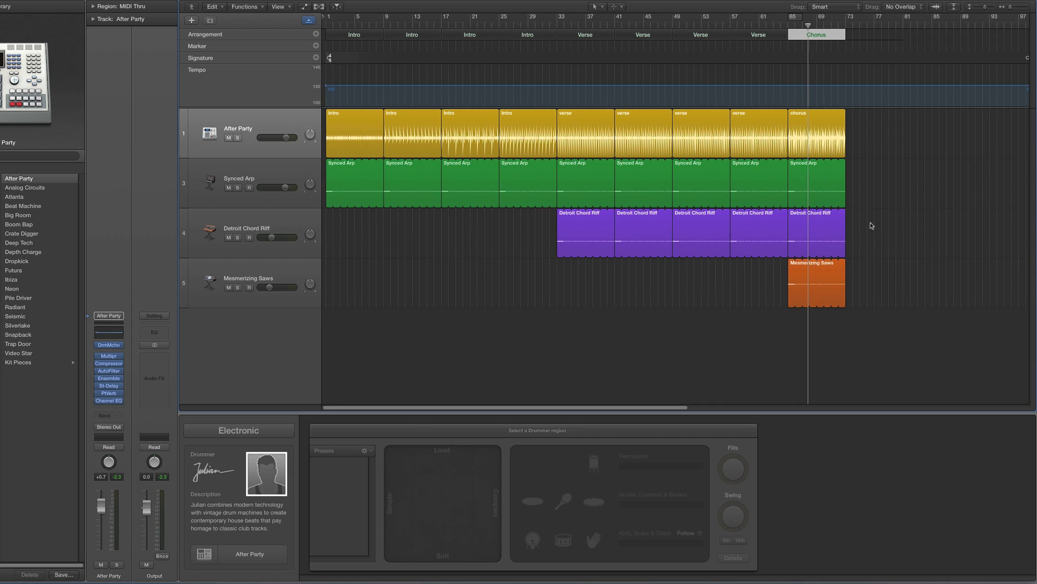
{"action": "left_click_drag", "start_coordinate": [871, 224], "coordinate": [611, 228]}
{"action": "left_click_drag", "start_coordinate": [861, 278], "coordinate": [814, 284]}
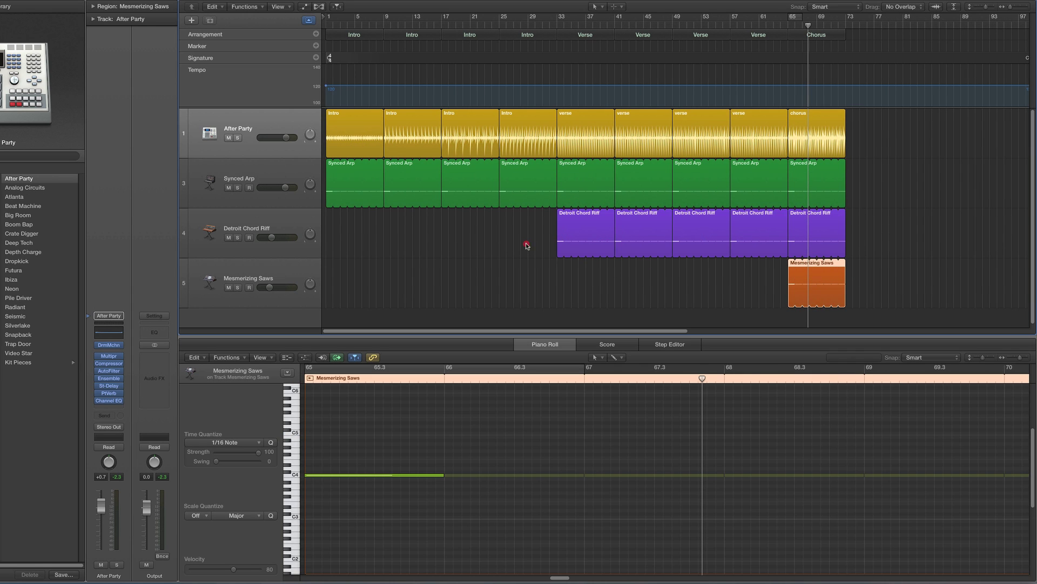
{"action": "left_click_drag", "start_coordinate": [527, 246], "coordinate": [369, 182]}
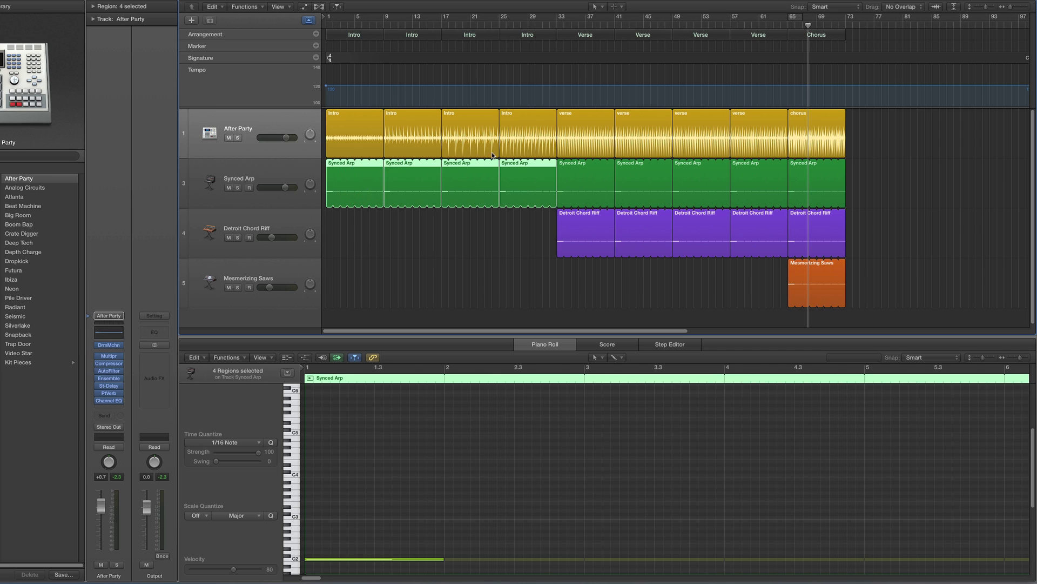
{"action": "left_click", "coordinate": [367, 123]}
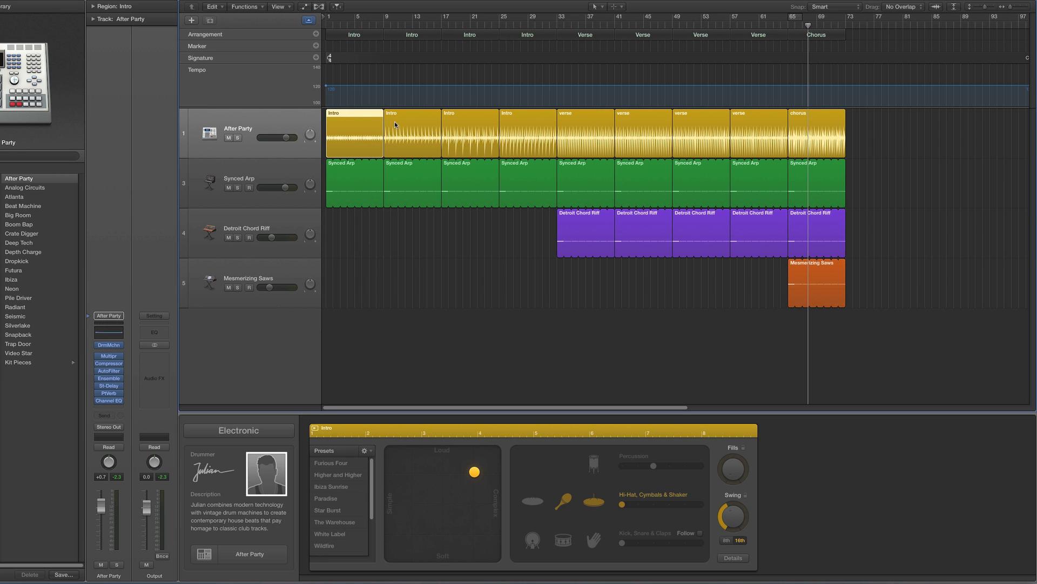
{"action": "left_click", "coordinate": [395, 123]}
{"action": "left_click", "coordinate": [463, 126]}
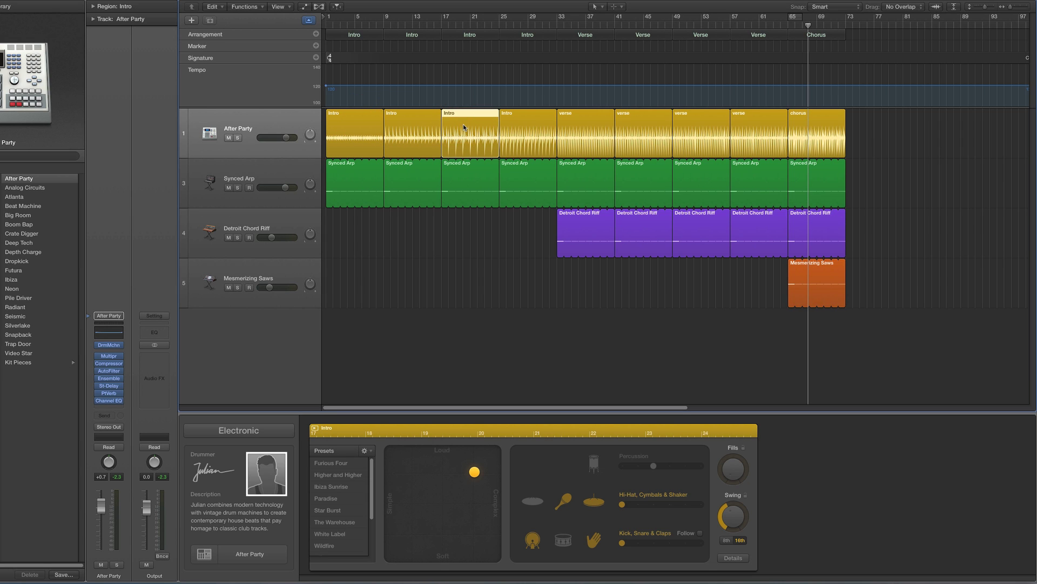
Check the drummer settings of the fourth Intro region and look over the Intro regions on the drummer and Synced Arp tracks.
{"action": "left_click", "coordinate": [516, 119]}
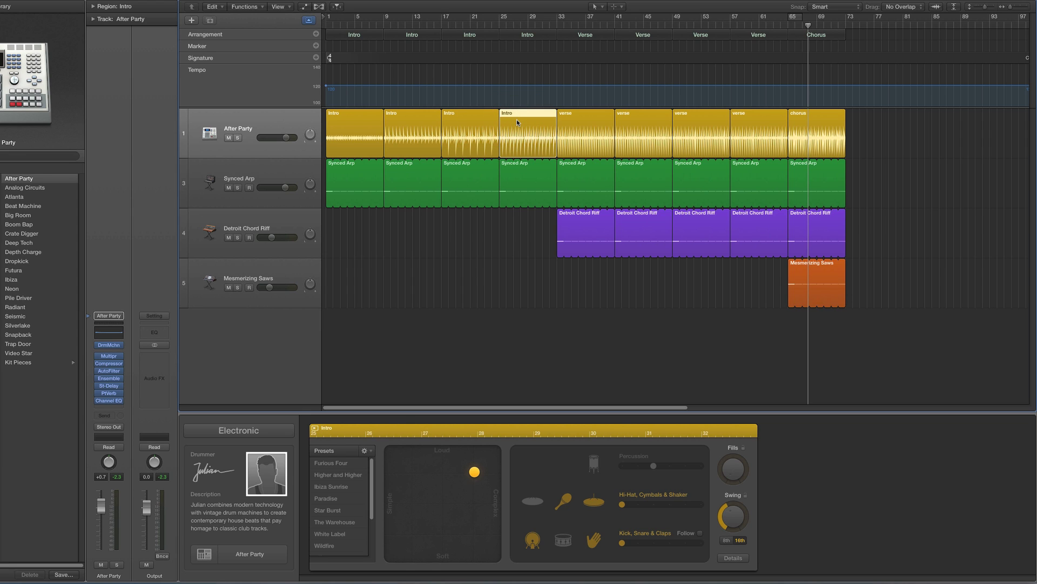
{"action": "left_click_drag", "start_coordinate": [513, 215], "coordinate": [373, 143]}
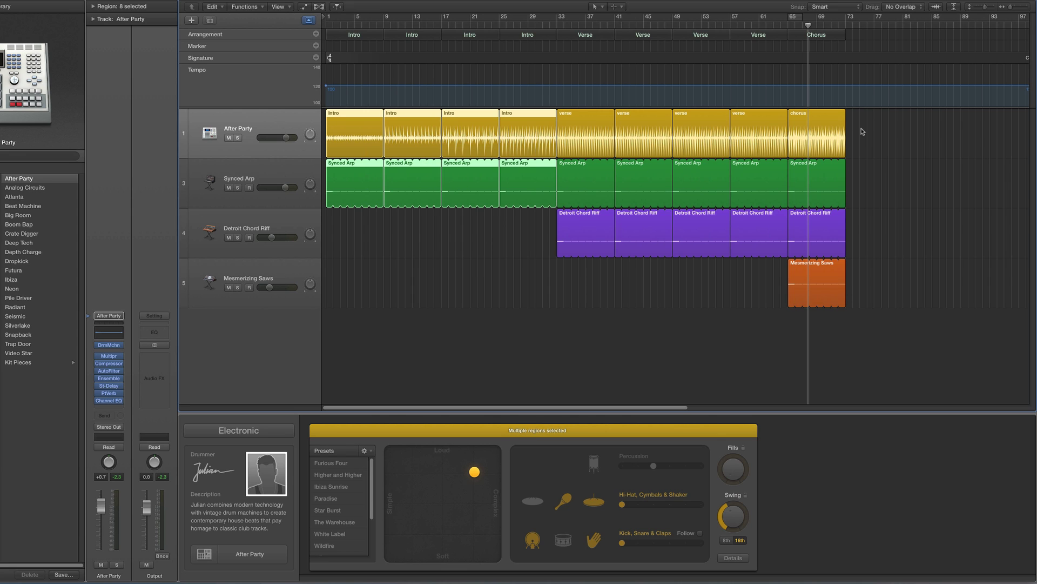
{"action": "left_click", "coordinate": [438, 223]}
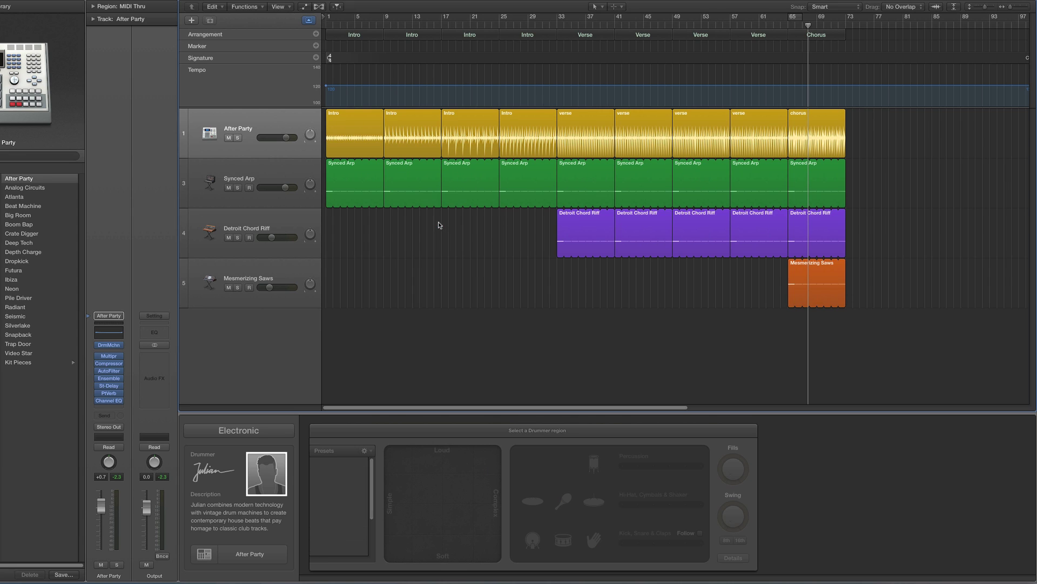
Copy the Intro arrangement section at bar 9, including its regions, to bar 73 after the Chorus.
{"action": "left_click", "coordinate": [407, 146]}
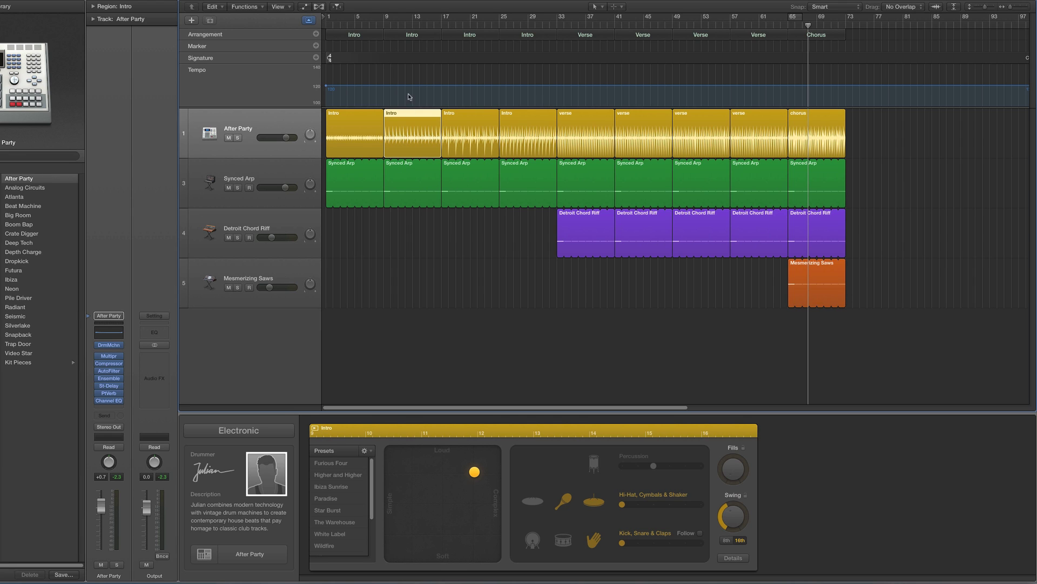
{"action": "left_click", "coordinate": [398, 35]}
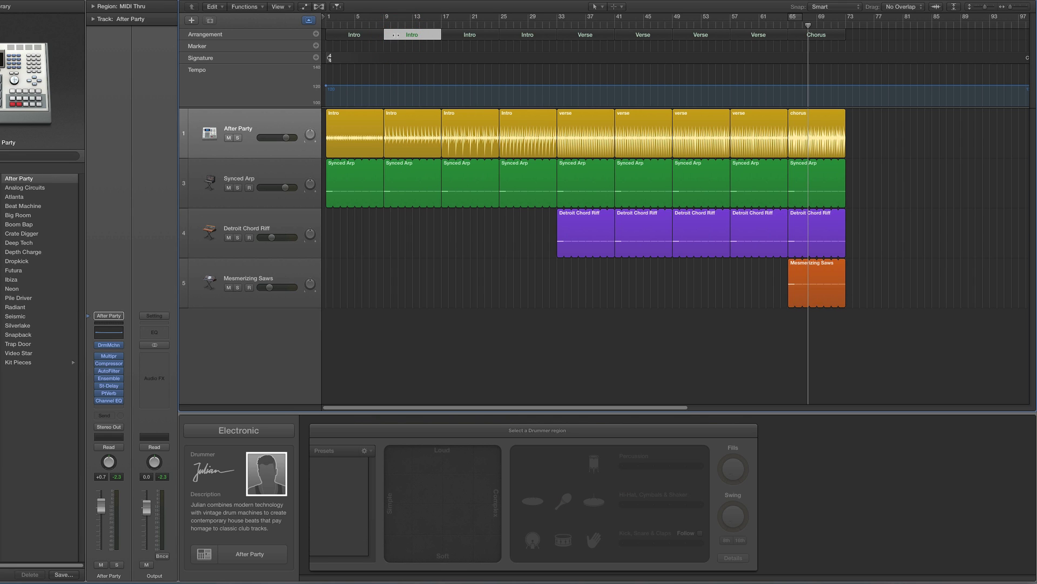
{"action": "mouse_move", "coordinate": [405, 34]}
{"action": "left_mouse_down"}
{"action": "mouse_move", "coordinate": [876, 54]}
{"action": "mouse_move", "coordinate": [875, 43]}
{"action": "left_mouse_up"}
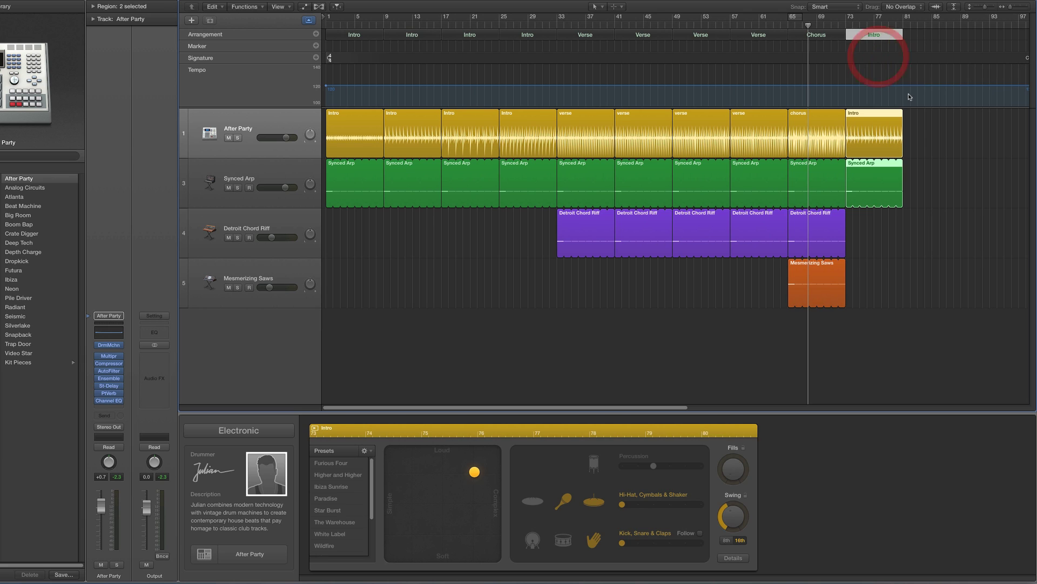
{"action": "scroll", "coordinate": [909, 93], "scroll_direction": "right", "scroll_amount": 5}
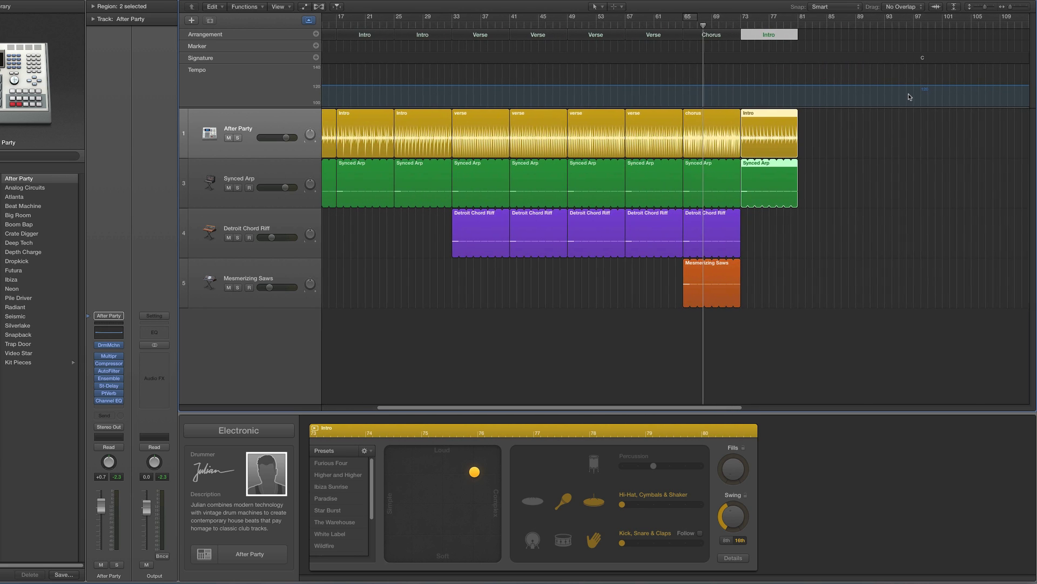
{"action": "left_click", "coordinate": [768, 36]}
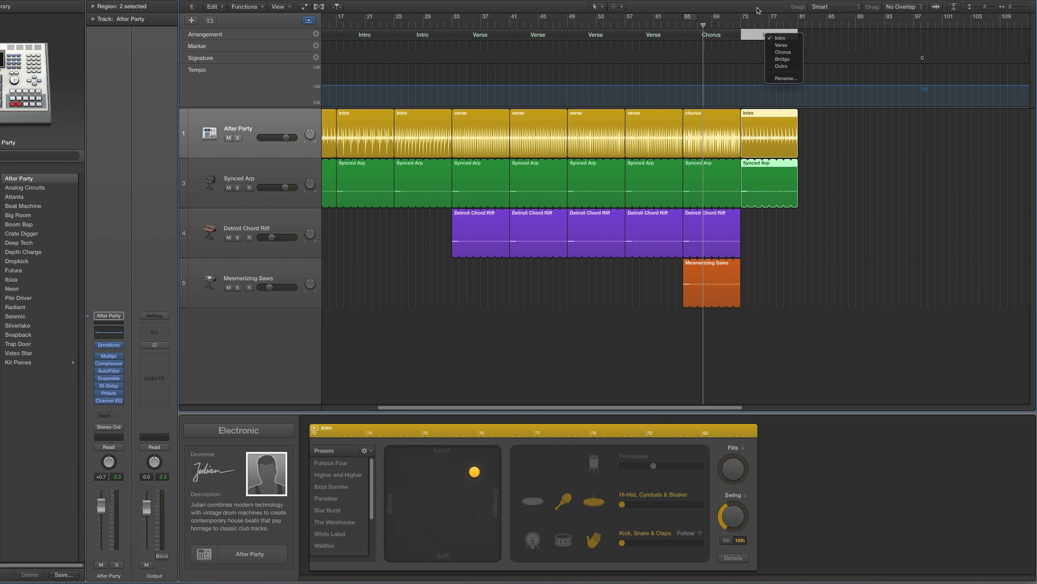
{"action": "left_click", "coordinate": [761, 11]}
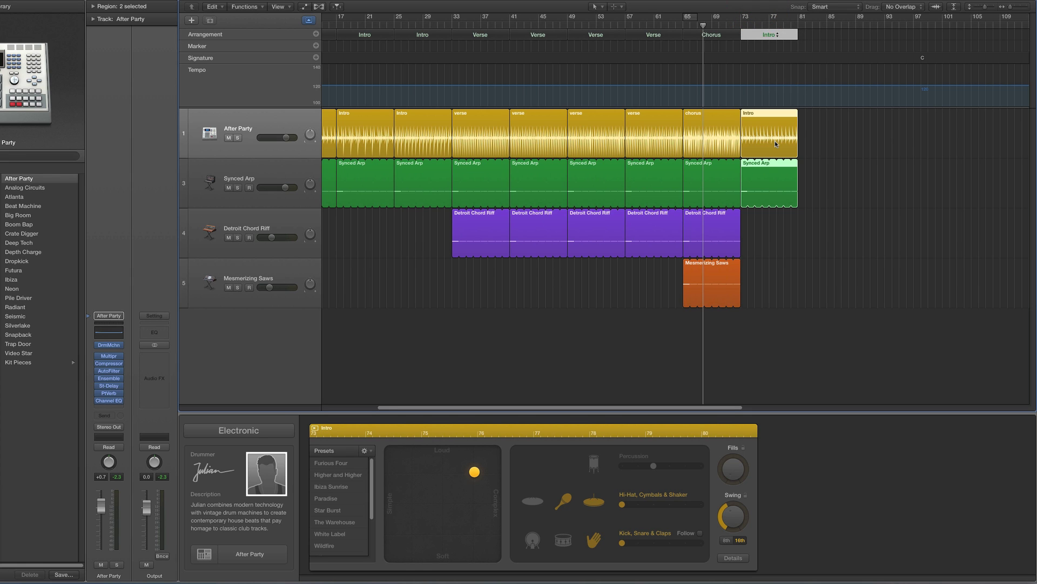
Copy the Intro arrangement section at bar 17 with its regions to bar 81.
{"action": "scroll", "coordinate": [384, 122], "scroll_direction": "left", "scroll_amount": 1}
{"action": "left_click", "coordinate": [362, 35]}
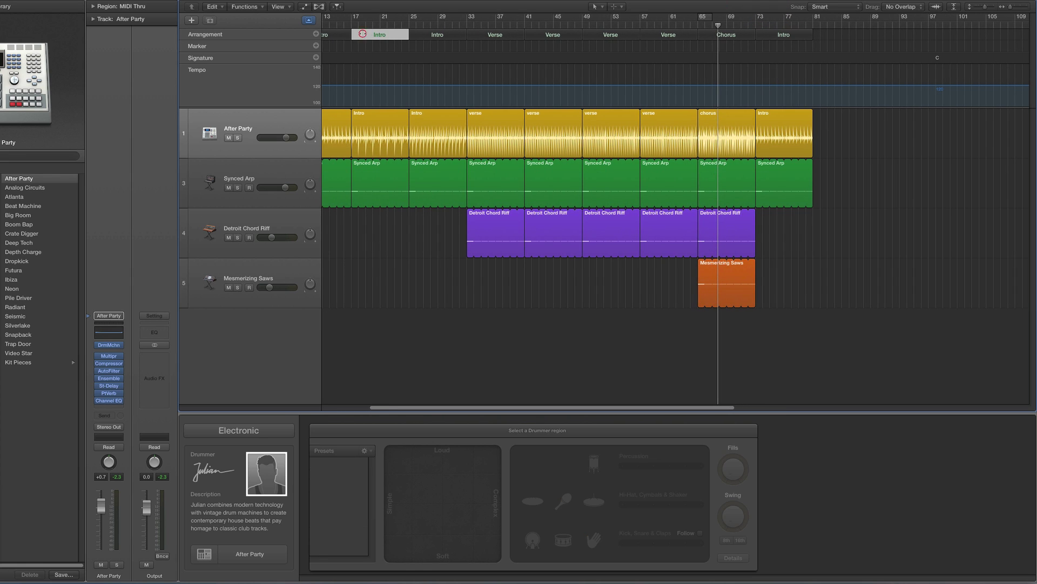
{"action": "left_click_drag", "start_coordinate": [362, 35], "coordinate": [823, 57]}
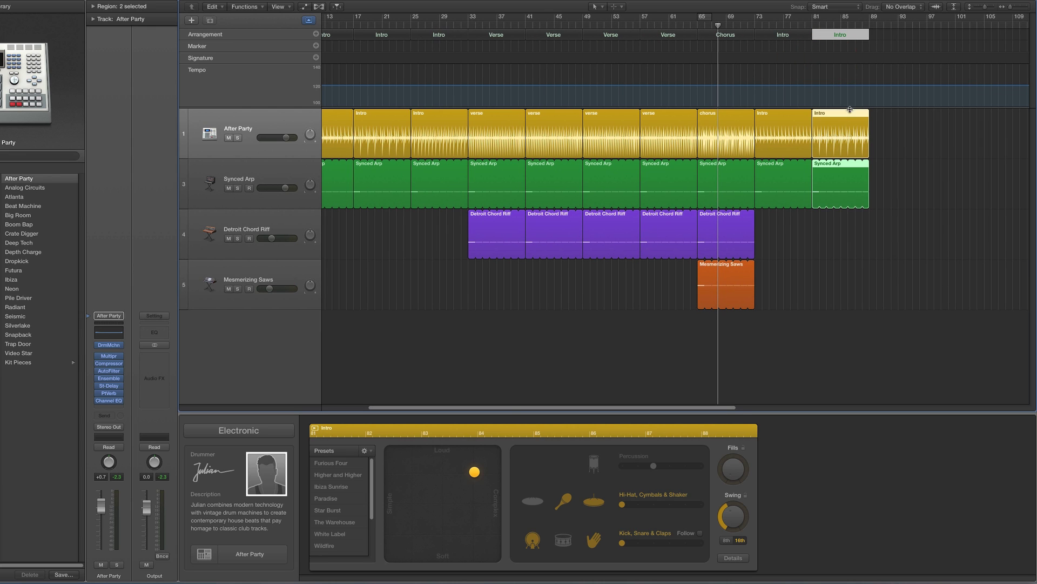
Play the transition from the Chorus into the copied Intro at bar 73, and the one between the two copied Intros at bar 81.
{"action": "left_click", "coordinate": [747, 25]}
{"action": "key", "text": "space"}
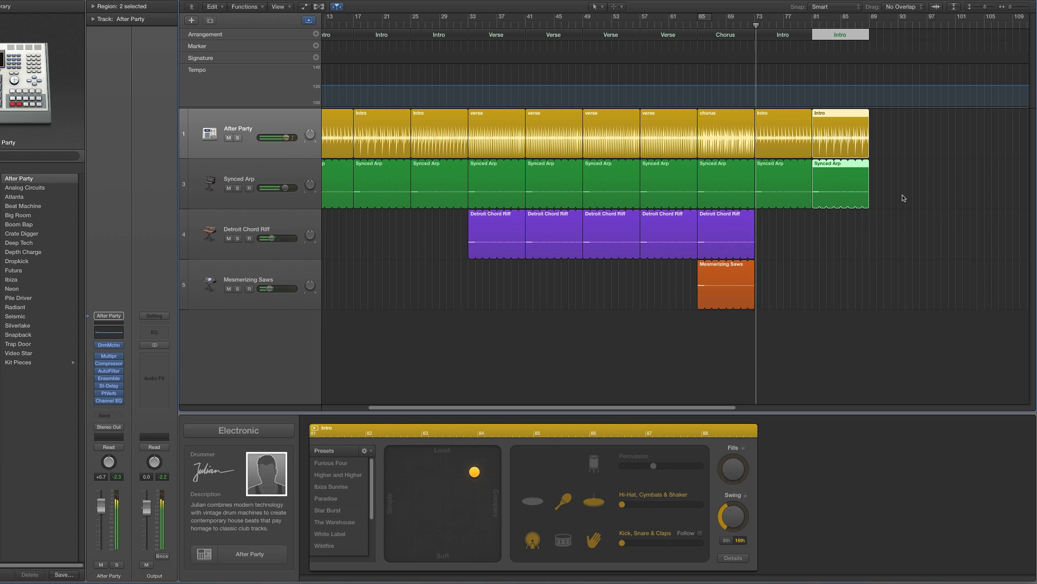
{"action": "left_click", "coordinate": [805, 24]}
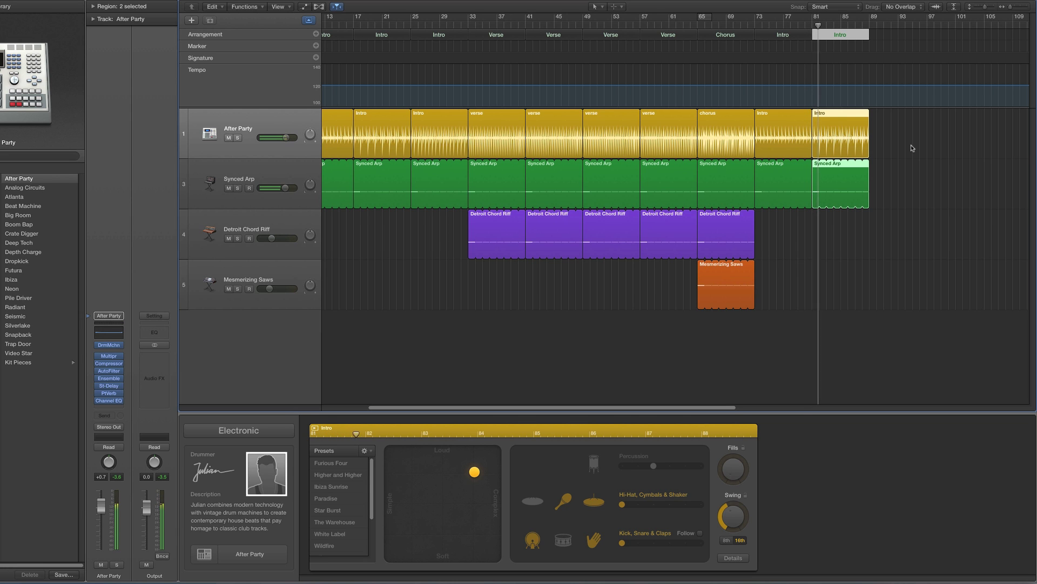
Copy the Verse arrangement section at bar 33 with its regions to bar 89, and duplicate it at bar 97.
{"action": "scroll", "coordinate": [897, 152], "scroll_direction": "right", "scroll_amount": 2}
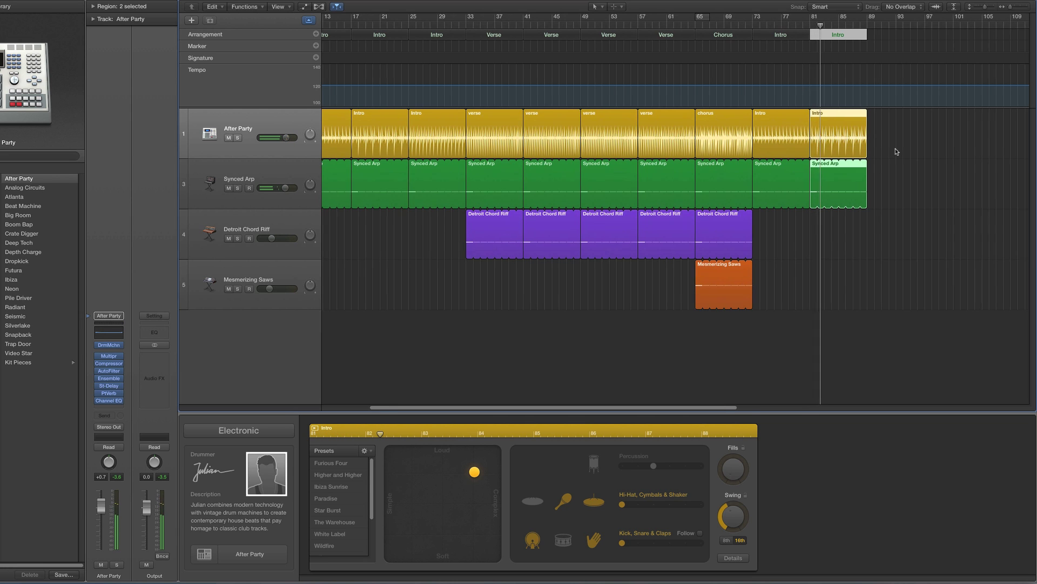
{"action": "left_click", "coordinate": [434, 37]}
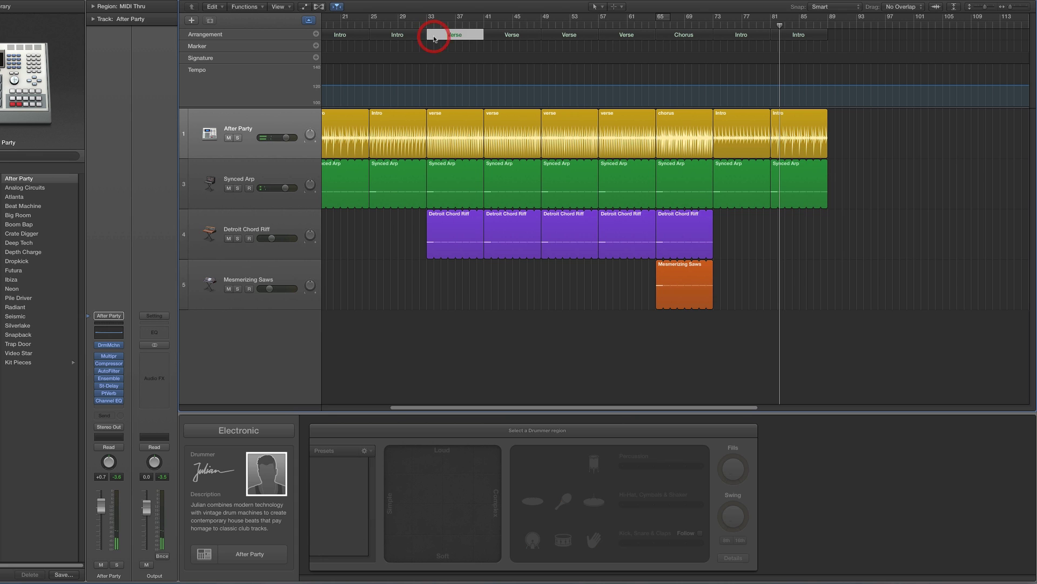
{"action": "left_click_drag", "start_coordinate": [434, 38], "coordinate": [843, 65]}
{"action": "scroll", "coordinate": [794, 59], "scroll_direction": "right", "scroll_amount": 4}
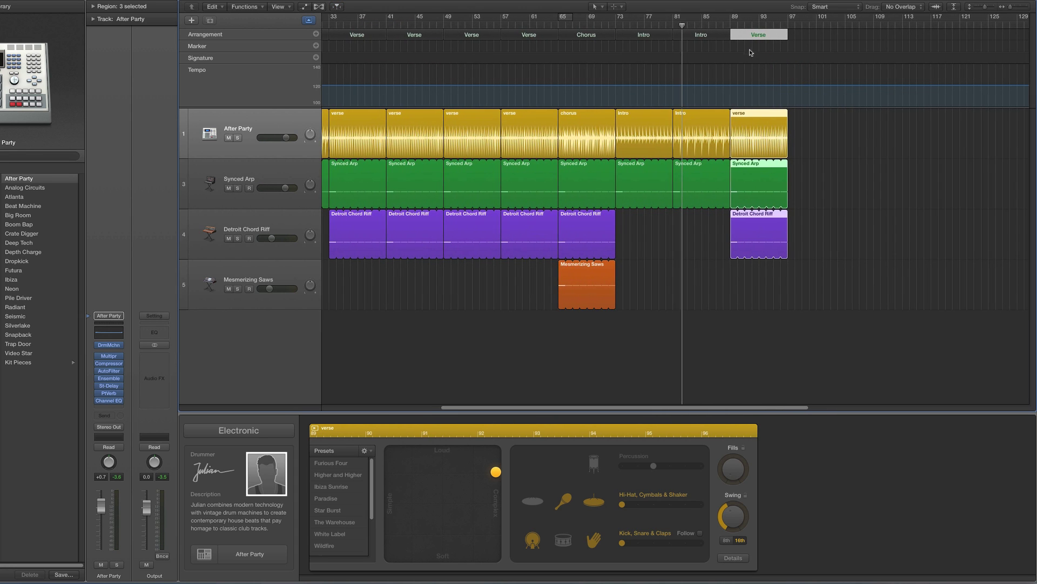
{"action": "left_click_drag", "start_coordinate": [740, 35], "coordinate": [797, 35]}
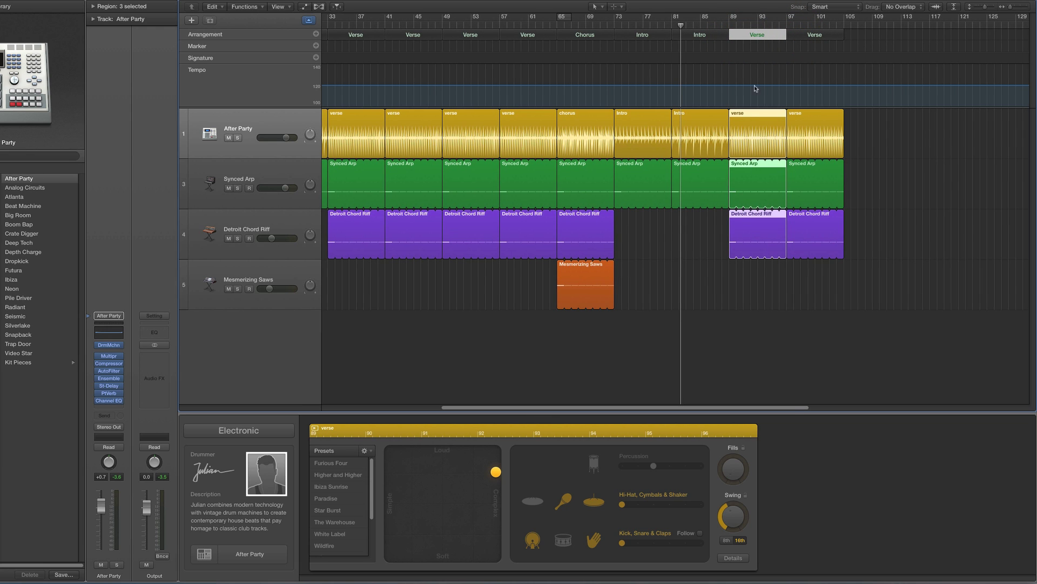
Copy the Chorus arrangement section at bar 65 with its regions to bars 105 and 113.
{"action": "left_click", "coordinate": [569, 36]}
{"action": "mouse_move", "coordinate": [585, 37]}
{"action": "left_mouse_down"}
{"action": "mouse_move", "coordinate": [811, 56]}
{"action": "mouse_move", "coordinate": [861, 50]}
{"action": "mouse_move", "coordinate": [810, 40]}
{"action": "mouse_move", "coordinate": [894, 51]}
{"action": "left_mouse_up"}
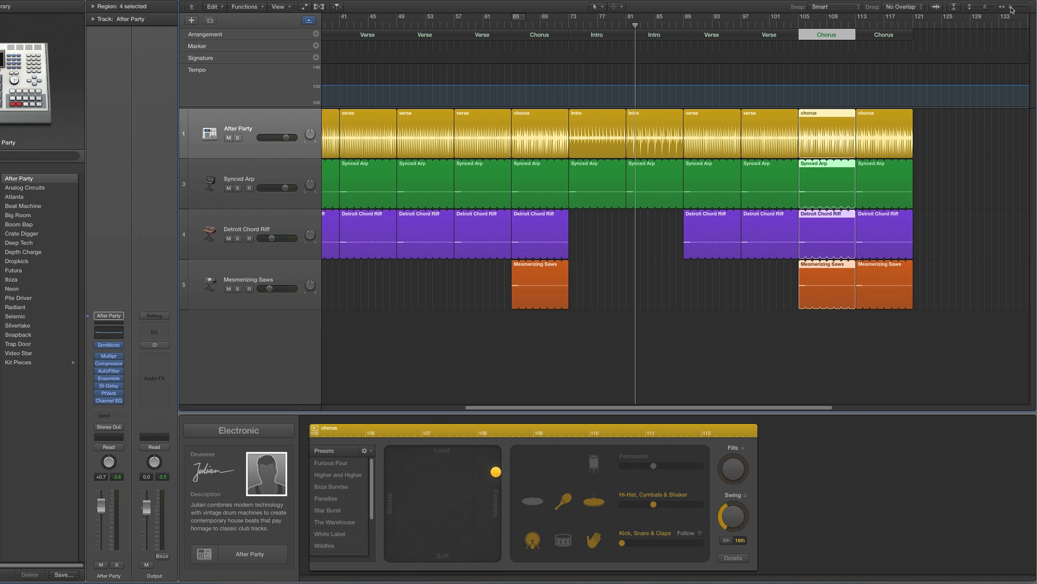
Review the whole arrangement and compare the drummer regions of the Intro, Verse and first Chorus sections.
{"action": "left_click_drag", "start_coordinate": [1011, 9], "coordinate": [1009, 10]}
{"action": "scroll", "coordinate": [961, 173], "scroll_direction": "left", "scroll_amount": 1}
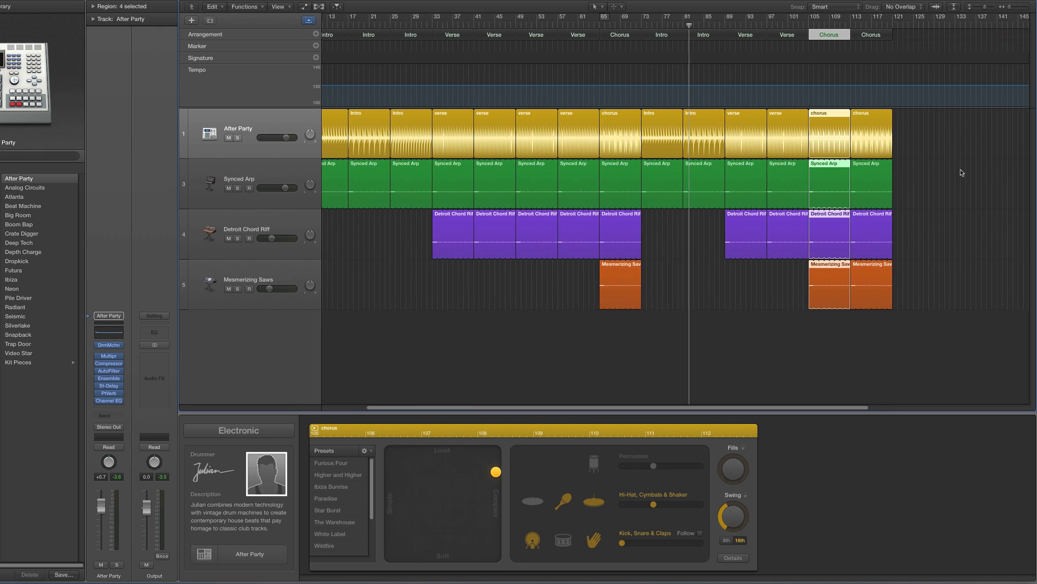
{"action": "scroll", "coordinate": [961, 172], "scroll_direction": "left", "scroll_amount": 4}
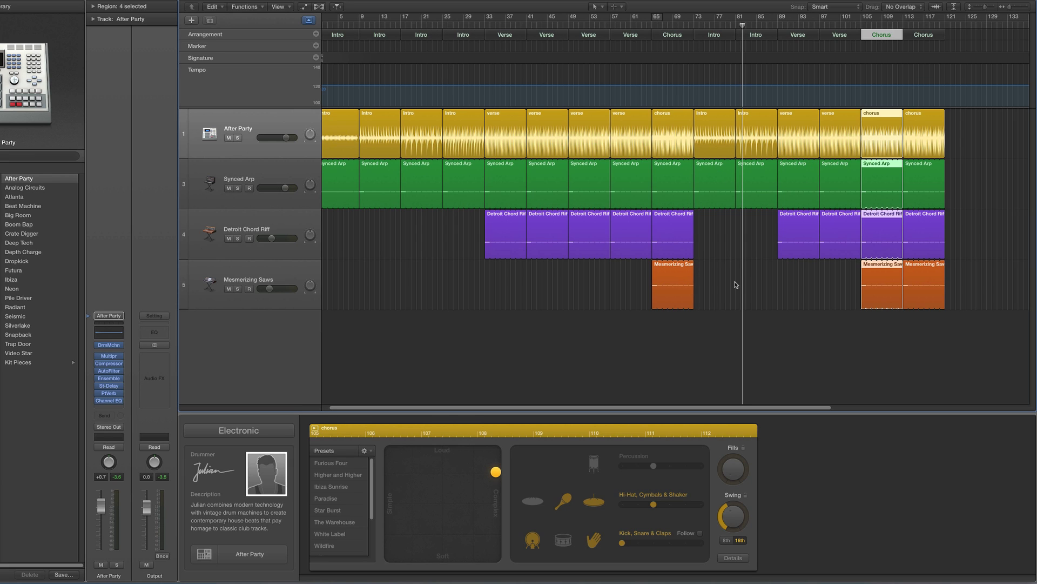
{"action": "left_click", "coordinate": [384, 135]}
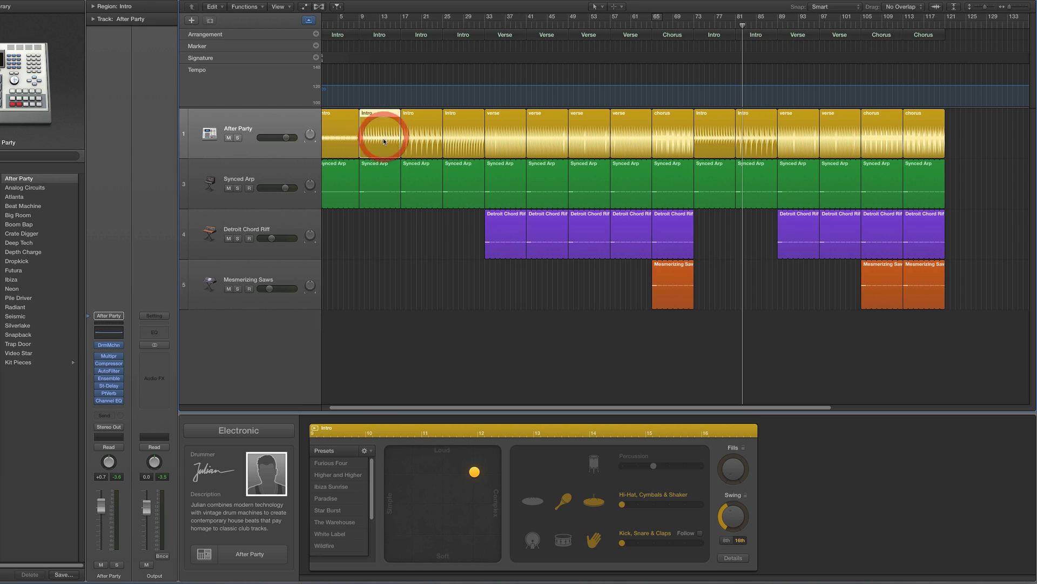
{"action": "left_click", "coordinate": [427, 130]}
{"action": "left_click", "coordinate": [463, 122]}
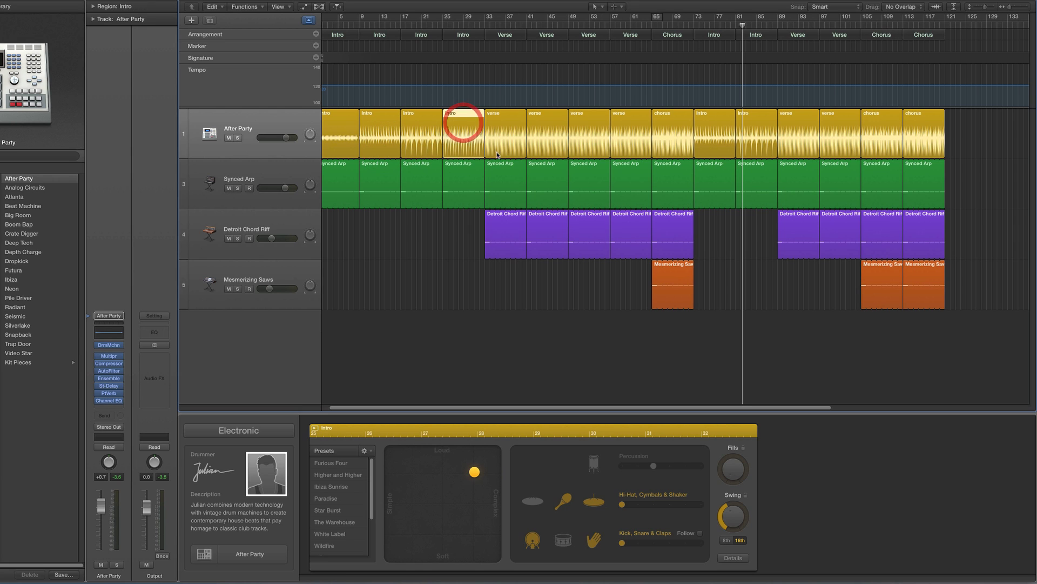
{"action": "left_click", "coordinate": [502, 118]}
{"action": "left_click", "coordinate": [666, 120]}
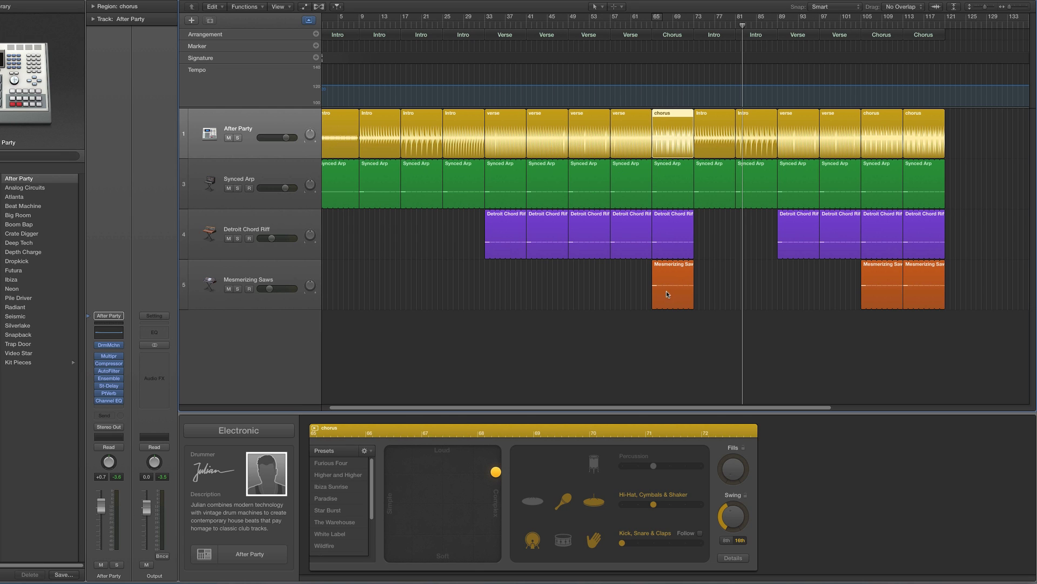
Examine which instrument regions play in the first Chorus and in the Verse sections before it.
{"action": "left_click_drag", "start_coordinate": [678, 324], "coordinate": [675, 194]}
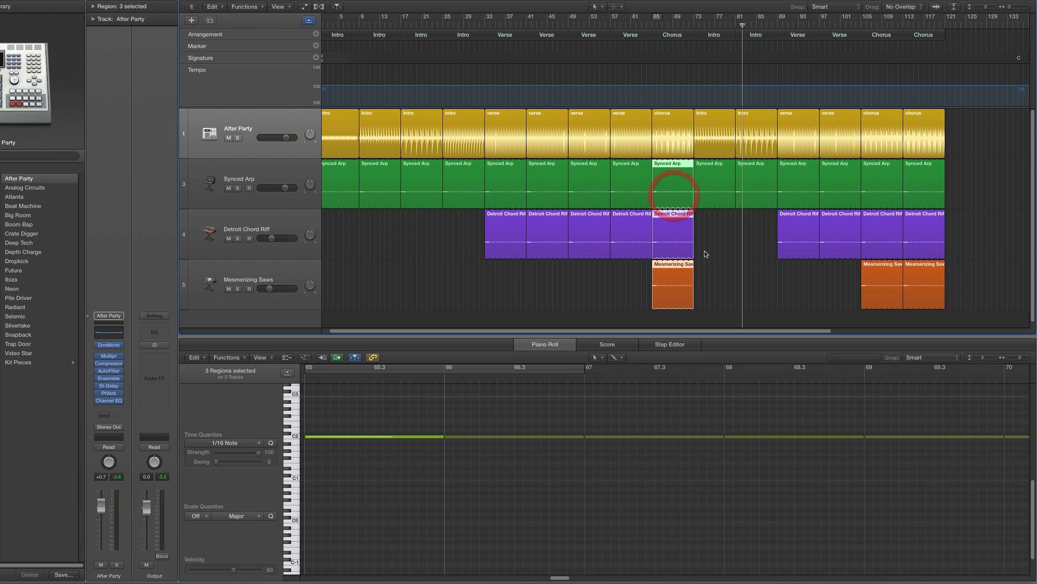
{"action": "left_click_drag", "start_coordinate": [620, 281], "coordinate": [630, 179]}
{"action": "left_click_drag", "start_coordinate": [584, 277], "coordinate": [588, 192]}
{"action": "left_click", "coordinate": [982, 175]}
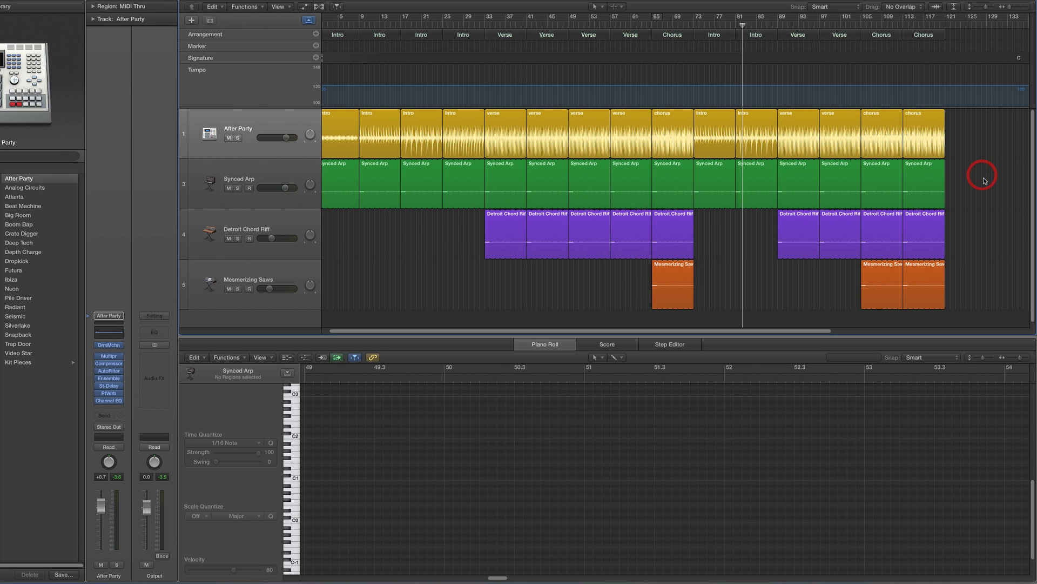
Select all drummer regions on the After Party track and raise their Fills amount slightly.
{"action": "left_click", "coordinate": [349, 125]}
{"action": "scroll", "coordinate": [972, 165], "scroll_direction": "left", "scroll_amount": 1}
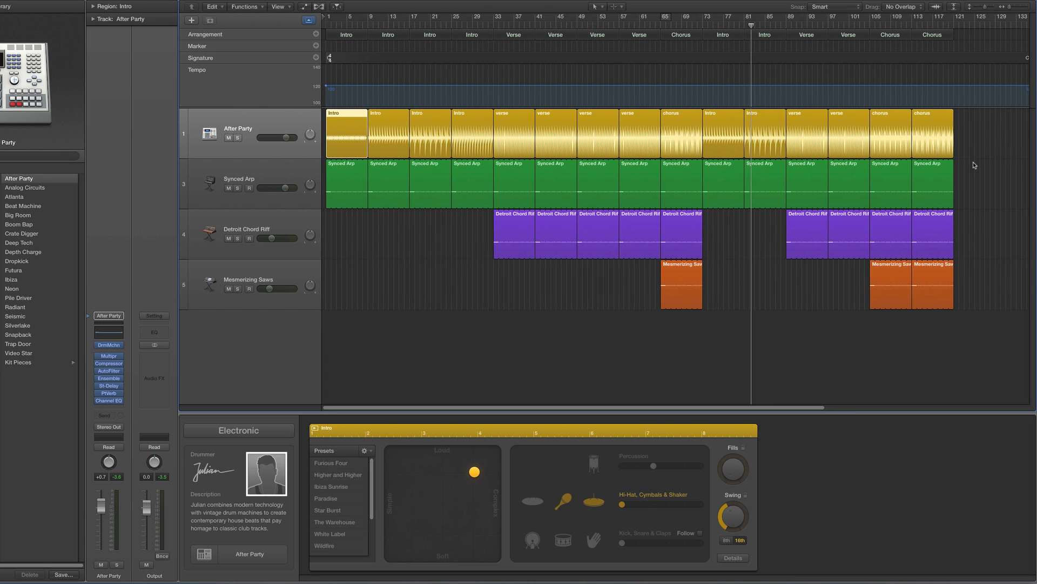
{"action": "left_click_drag", "start_coordinate": [988, 130], "coordinate": [359, 137]}
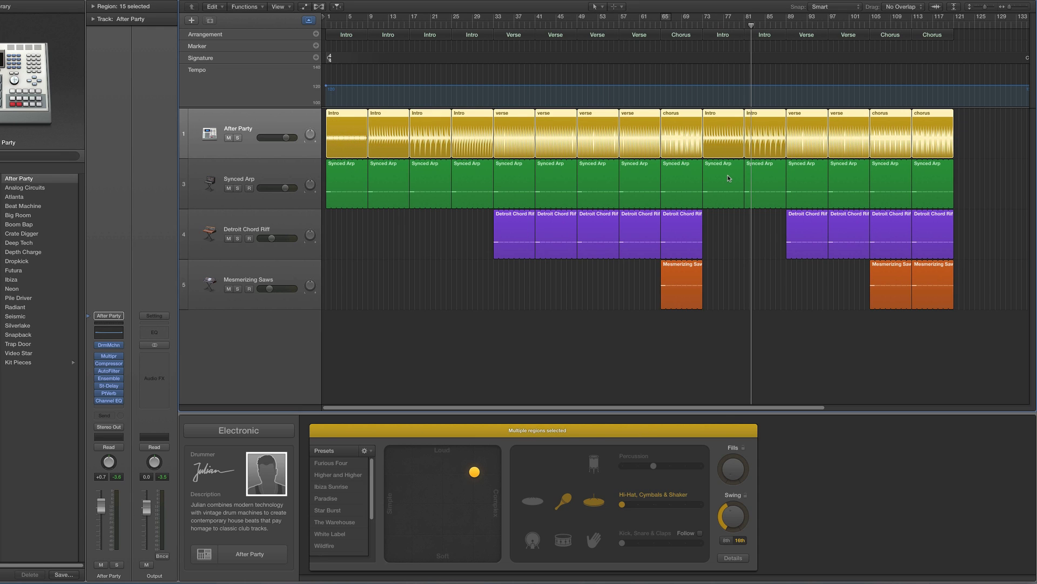
{"action": "left_click", "coordinate": [352, 219]}
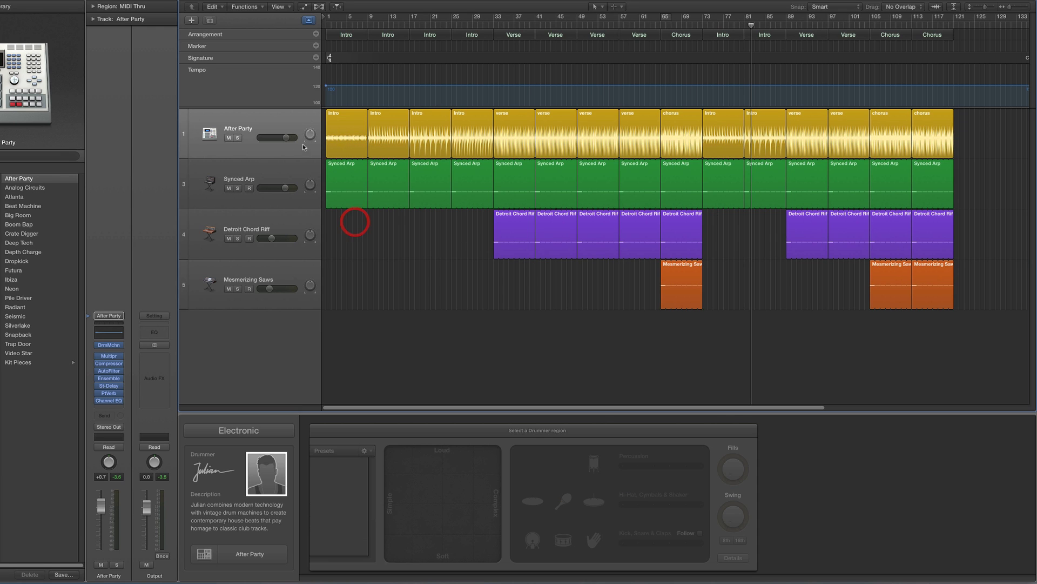
{"action": "left_click", "coordinate": [294, 119]}
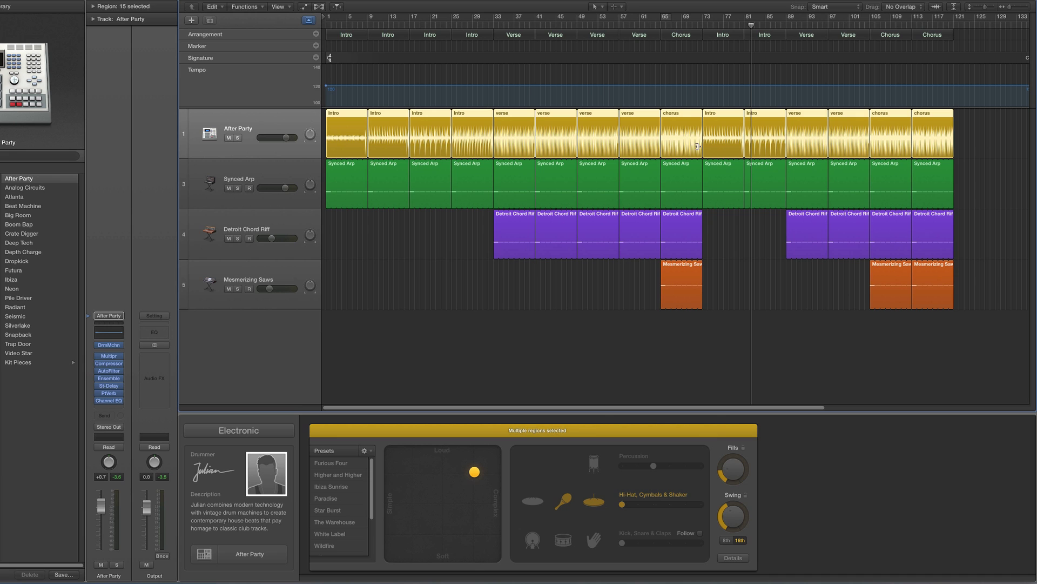
Examine the drum fills at the ends of the first three Intro drummer regions up close.
{"action": "left_click", "coordinate": [1024, 7]}
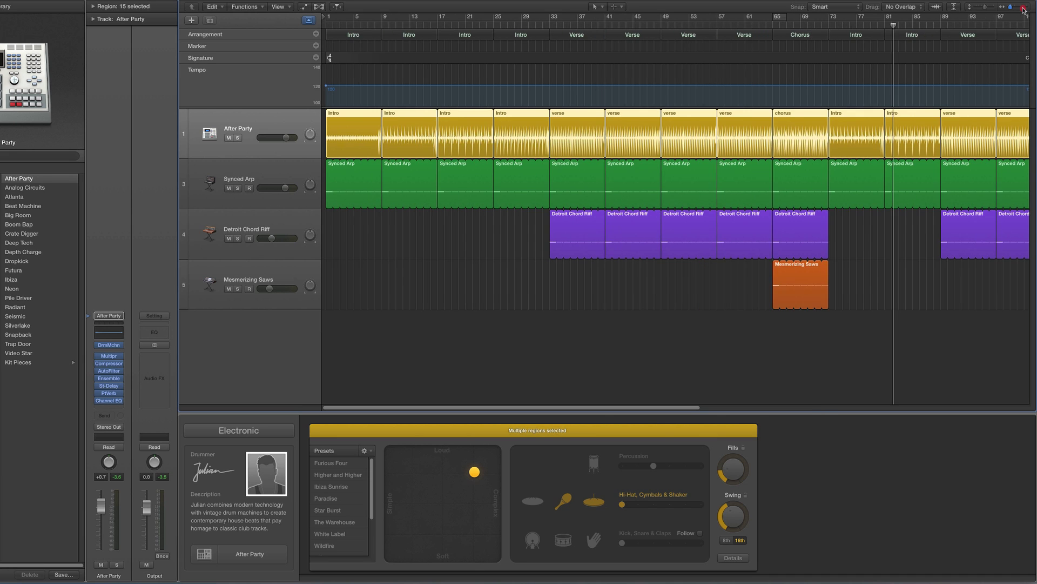
{"action": "left_click", "coordinate": [630, 237]}
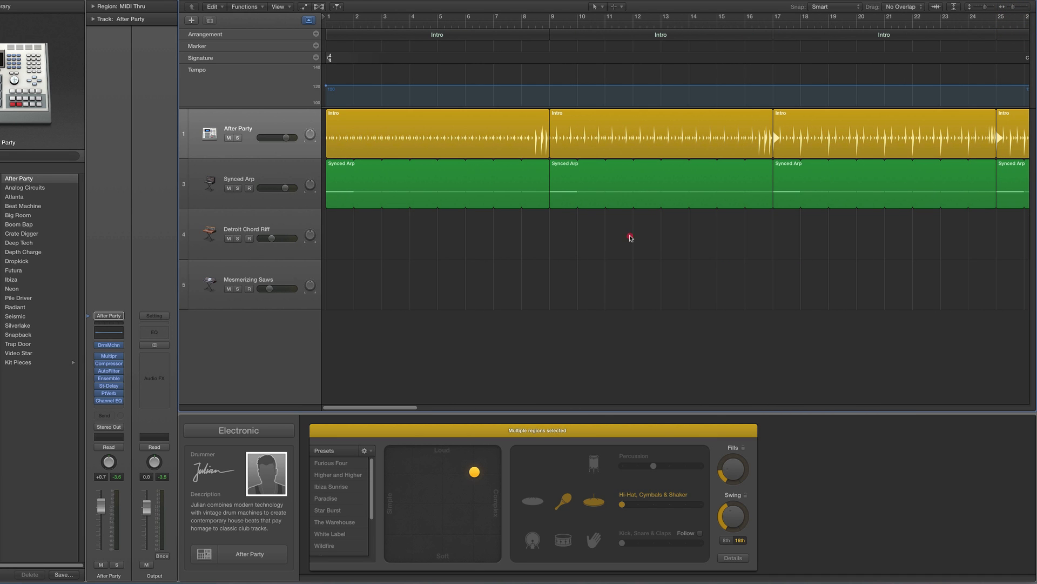
{"action": "left_click", "coordinate": [528, 146]}
{"action": "left_click", "coordinate": [618, 132]}
{"action": "left_click", "coordinate": [841, 125]}
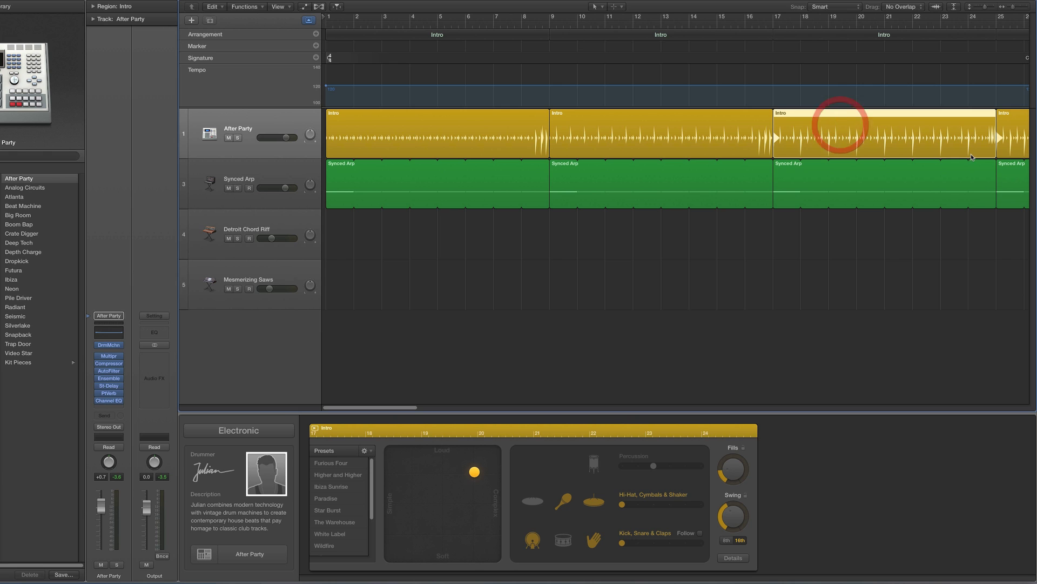
{"action": "left_click", "coordinate": [755, 138]}
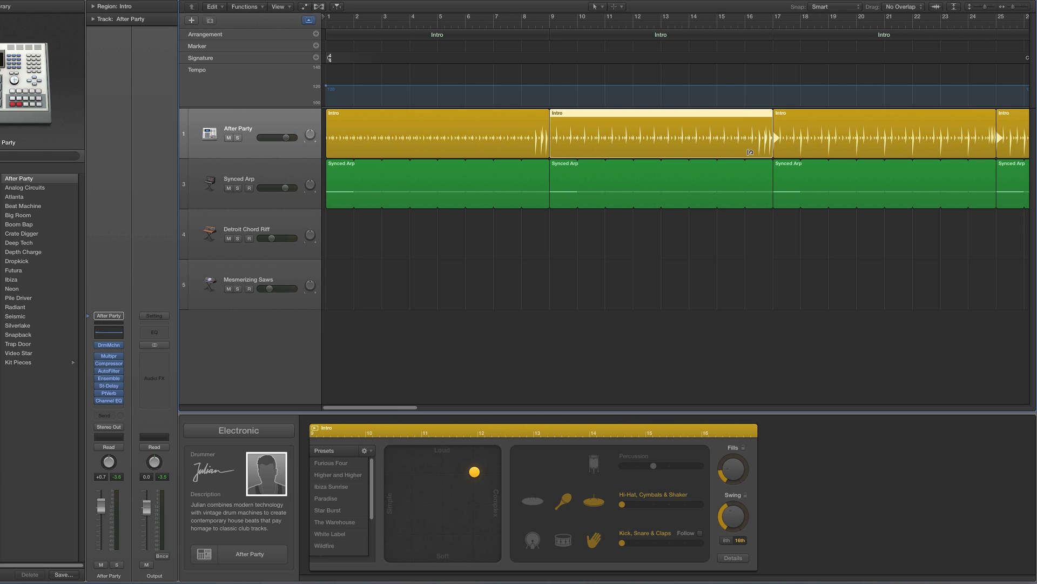
{"action": "left_click", "coordinate": [534, 138]}
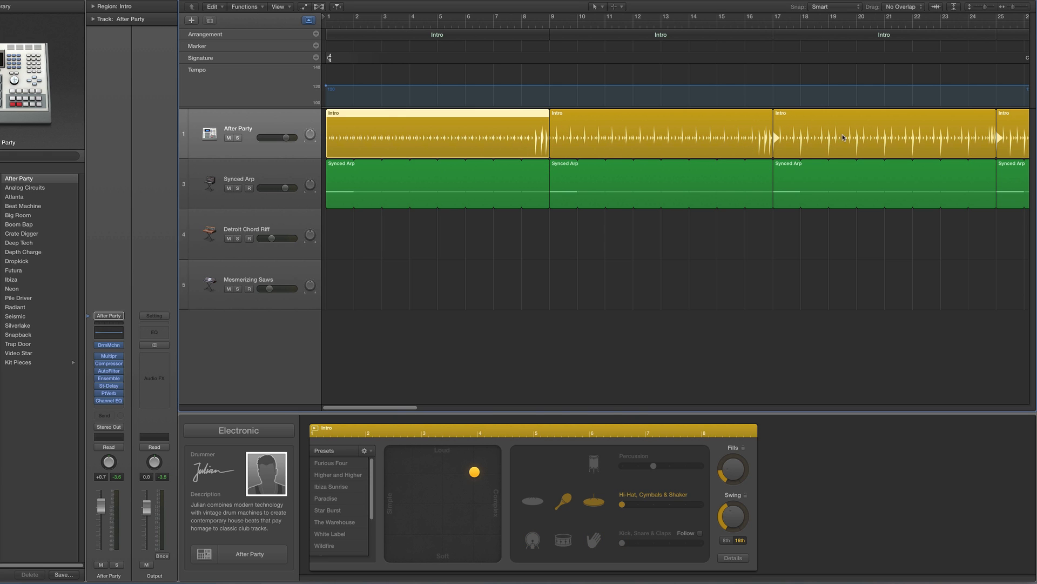
{"action": "left_click_drag", "start_coordinate": [1013, 7], "coordinate": [1008, 7]}
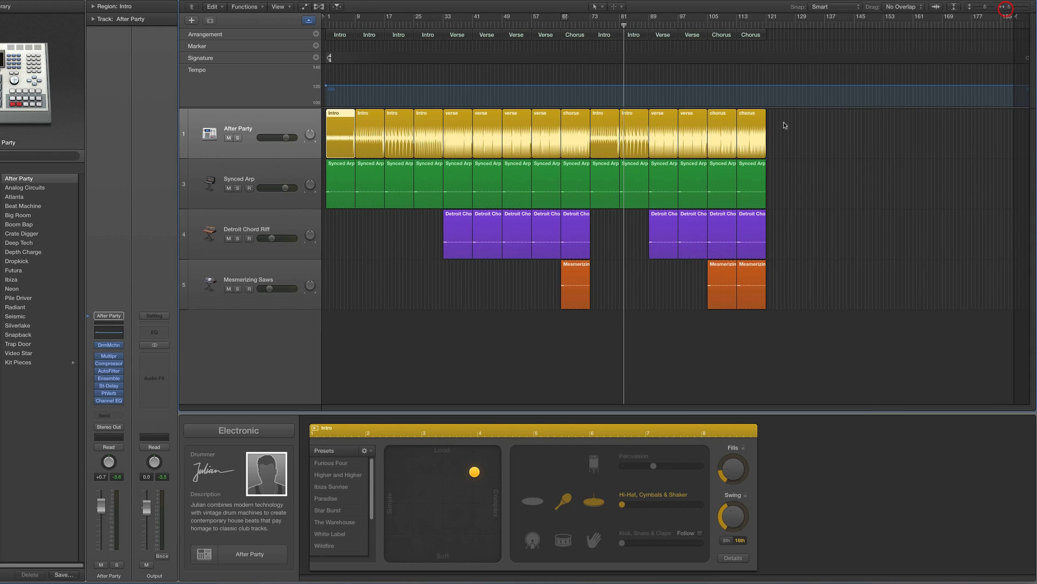
Select all drummer regions on the After Party track and lower their Fills amount to the minimum.
{"action": "left_click", "coordinate": [293, 122]}
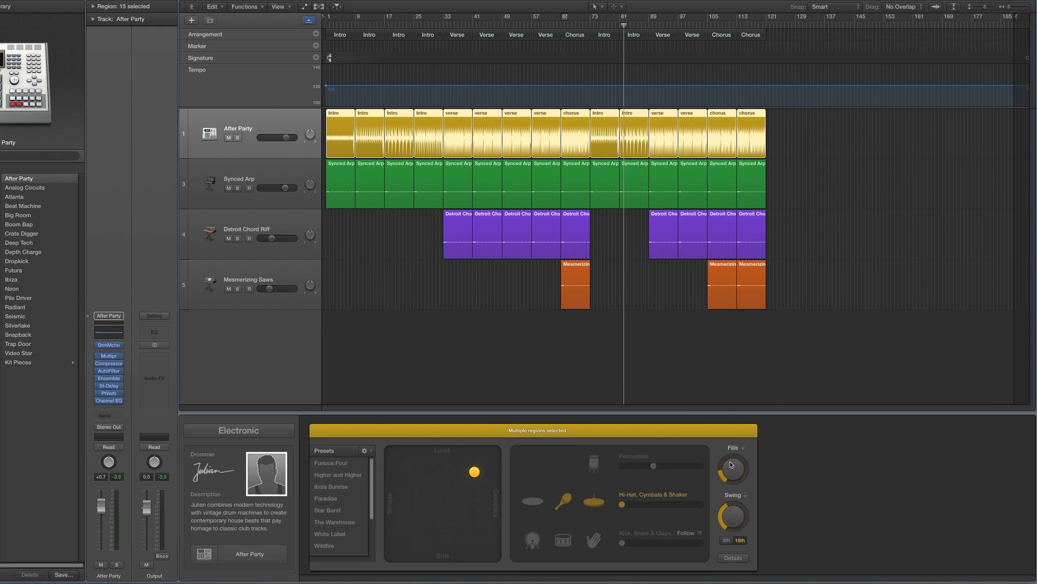
{"action": "left_click_drag", "start_coordinate": [731, 464], "coordinate": [740, 489]}
{"action": "left_click_drag", "start_coordinate": [1009, 7], "coordinate": [1012, 7]}
{"action": "left_click", "coordinate": [445, 234]}
Raise the Fills amount slightly on the second Intro drummer region only and play its ending.
{"action": "left_click", "coordinate": [400, 133]}
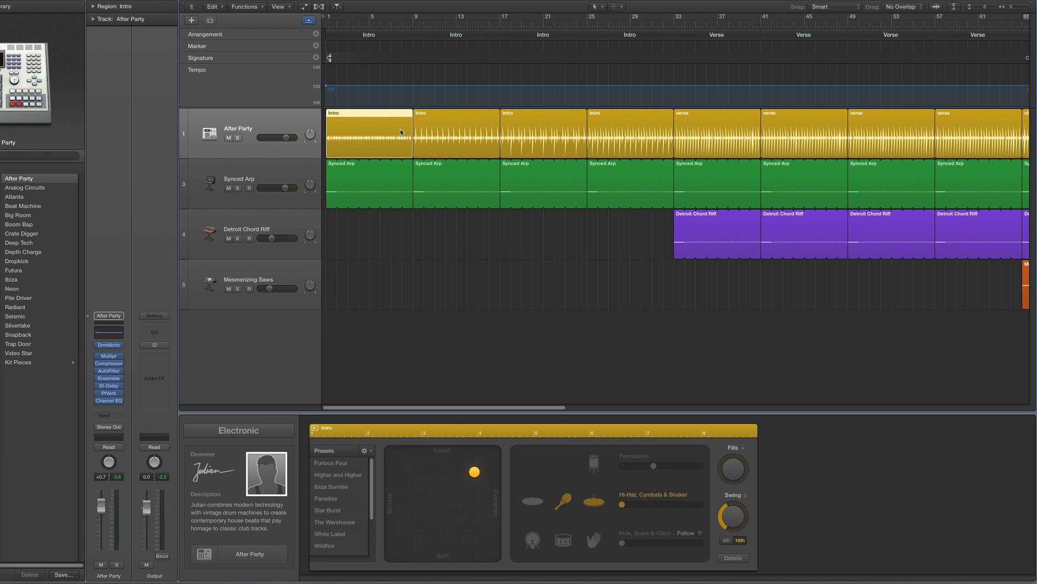
{"action": "left_click", "coordinate": [444, 131]}
{"action": "left_click", "coordinate": [537, 126]}
{"action": "left_click", "coordinate": [389, 128]}
{"action": "left_click", "coordinate": [462, 135]}
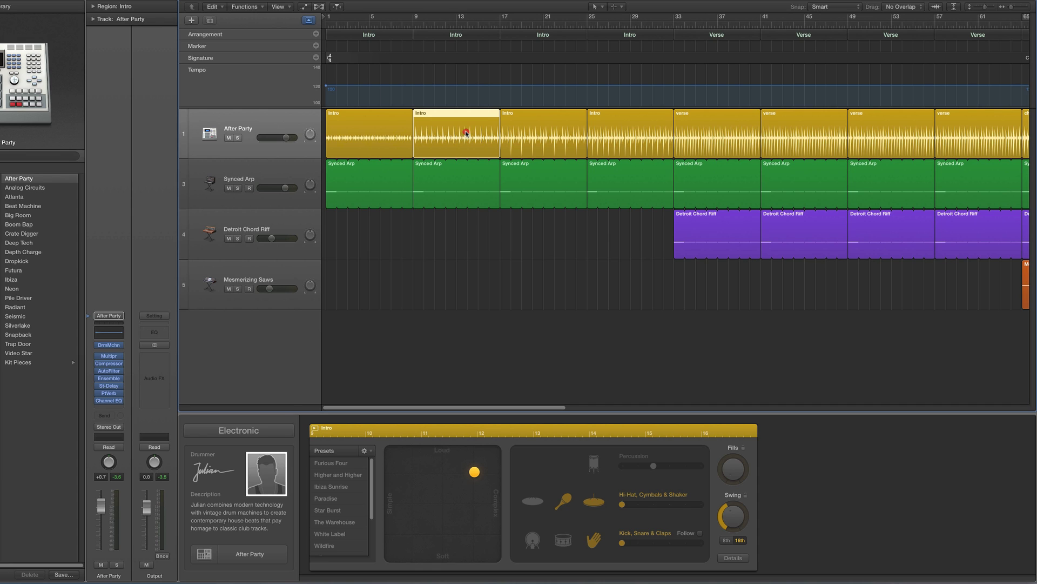
{"action": "left_click", "coordinate": [524, 123]}
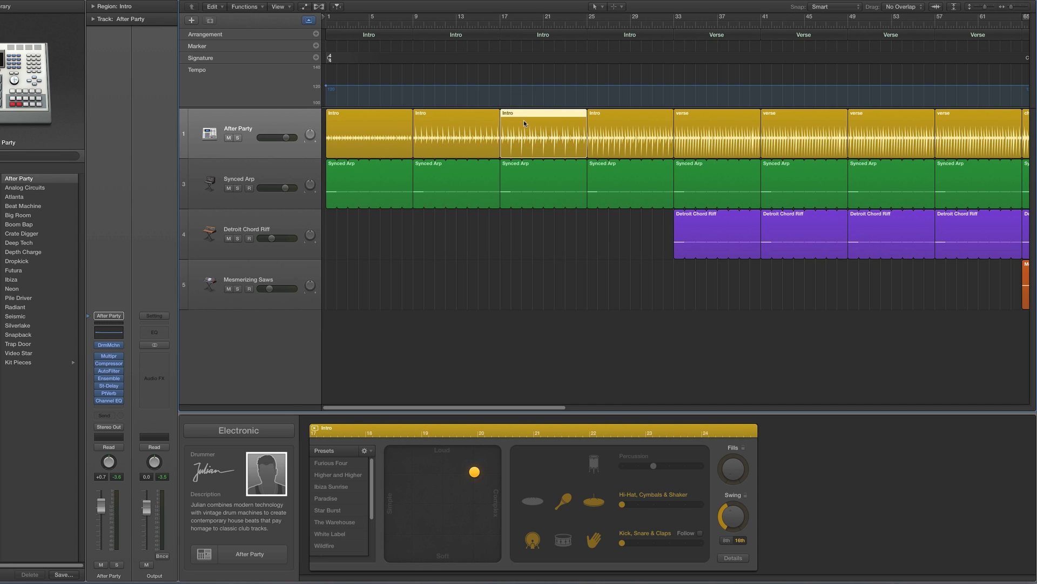
{"action": "left_click", "coordinate": [492, 123]}
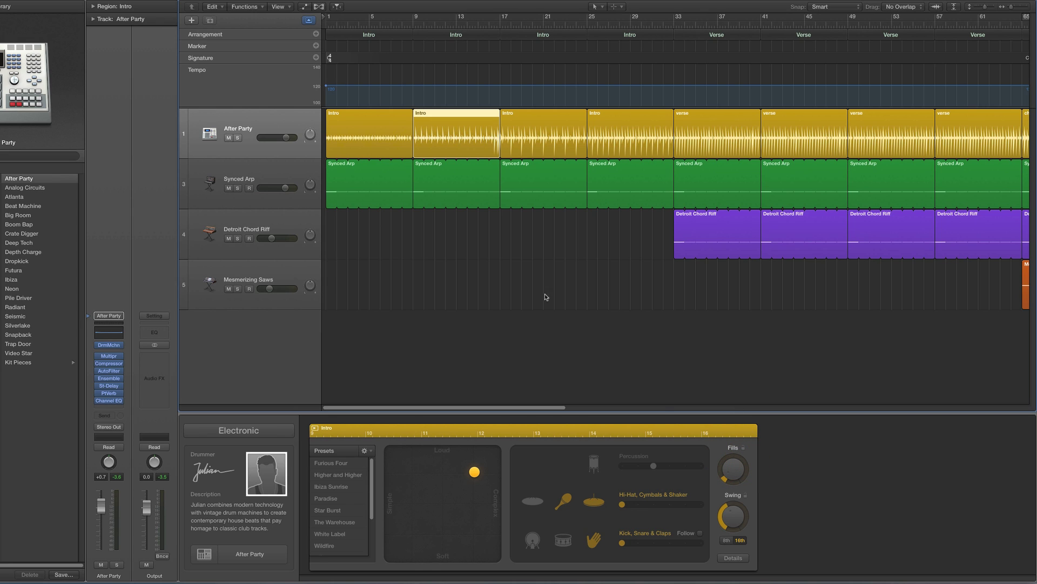
{"action": "left_click", "coordinate": [480, 22]}
{"action": "key", "text": "space"}
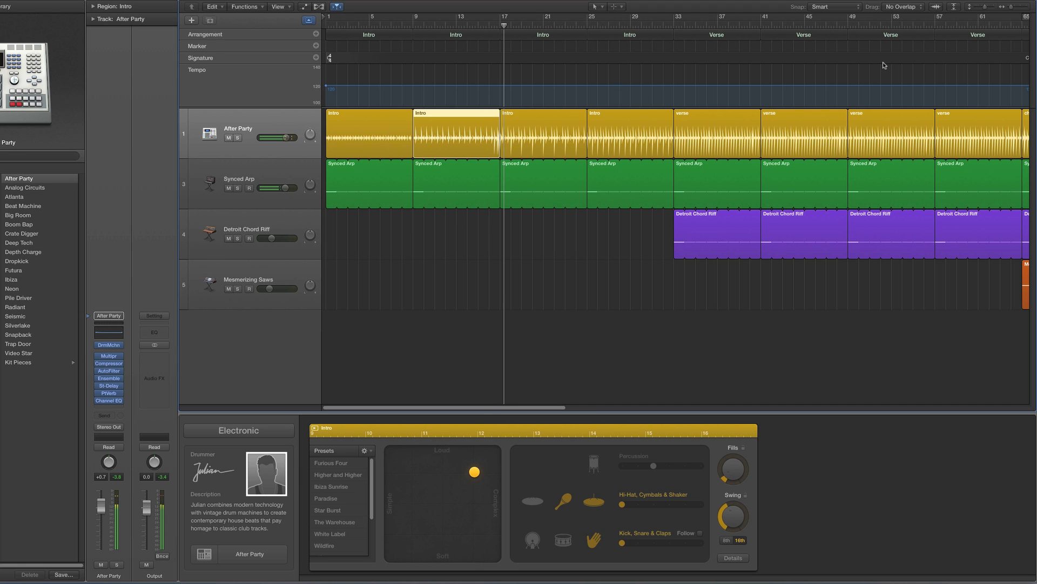
Readjust the second Intro drummer region's Fills amount for a different fill and play it from bar 16.
{"action": "left_click", "coordinate": [1027, 7]}
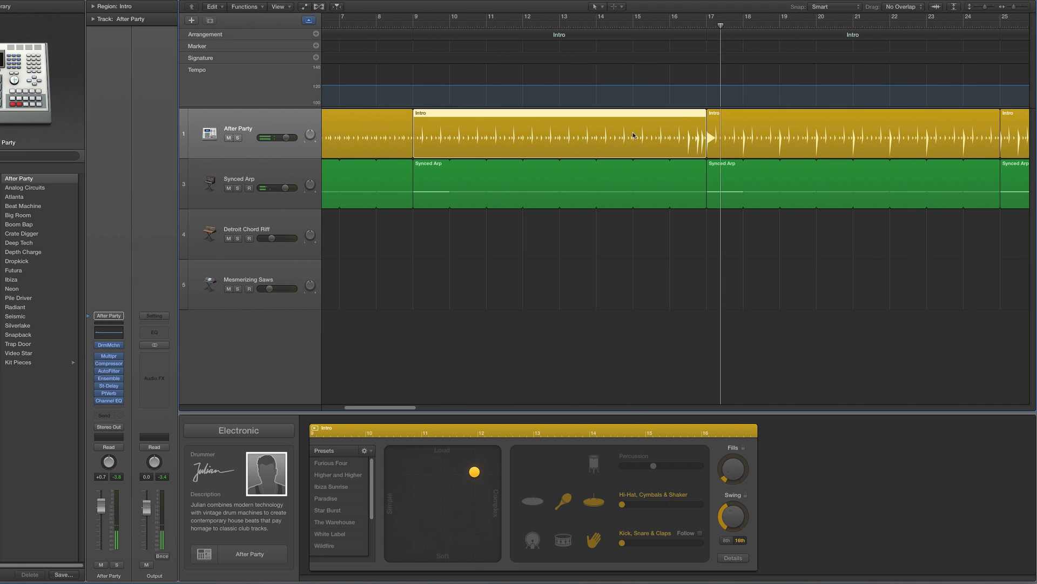
{"action": "left_click", "coordinate": [656, 115]}
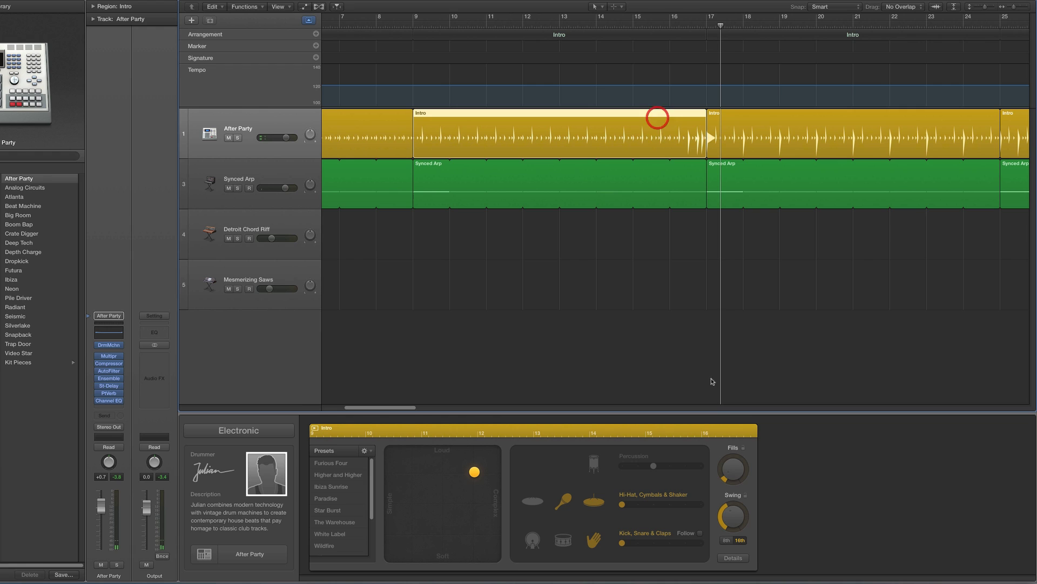
{"action": "left_click", "coordinate": [731, 471]}
{"action": "double_click", "coordinate": [671, 26]}
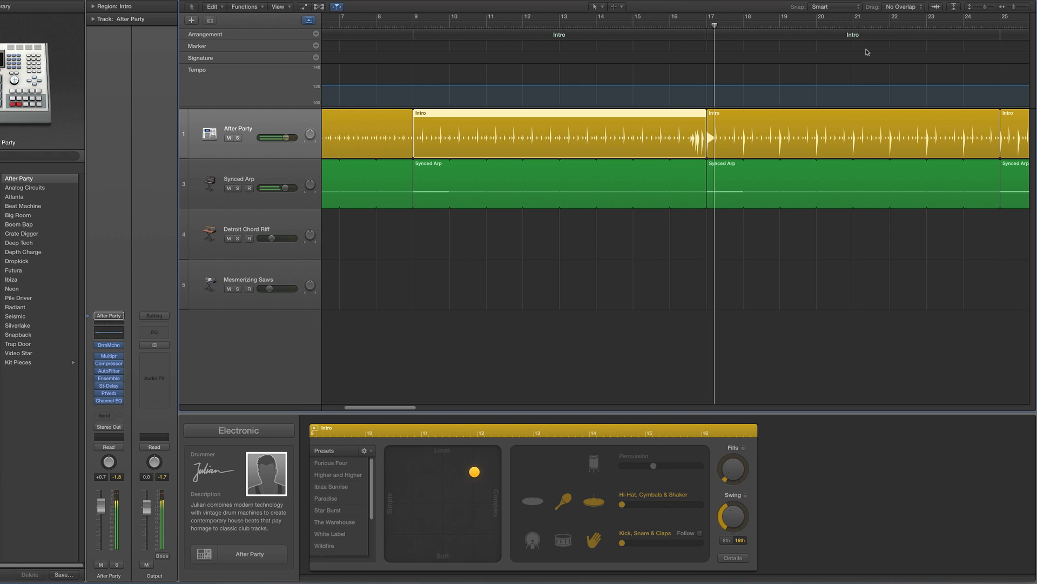
Raise the Fills amount on the fourth Intro drummer region, just before the first Verse.
{"action": "left_click_drag", "start_coordinate": [1010, 8], "coordinate": [1006, 8]}
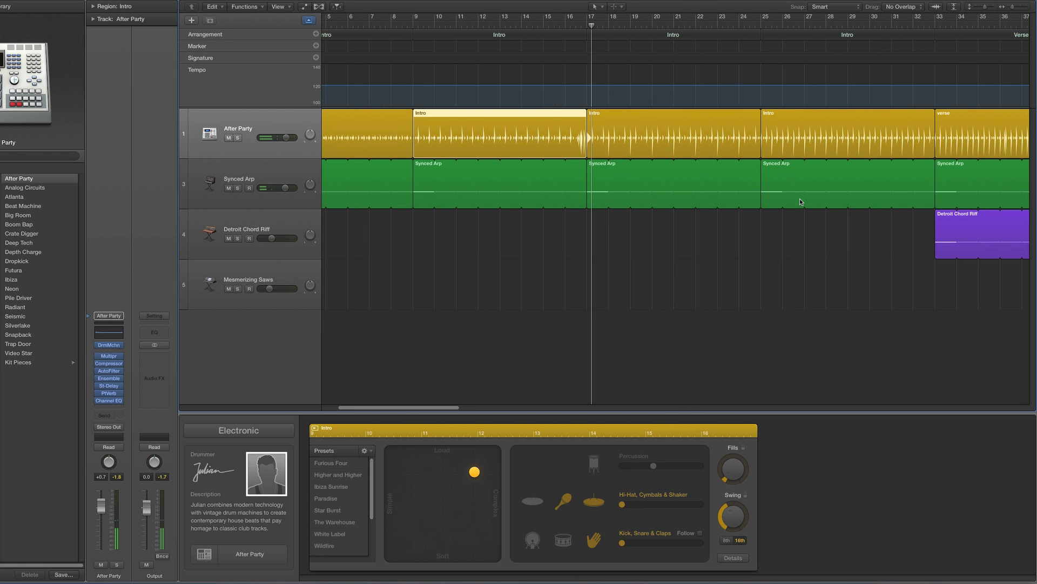
{"action": "left_click", "coordinate": [704, 137]}
{"action": "left_click", "coordinate": [793, 134]}
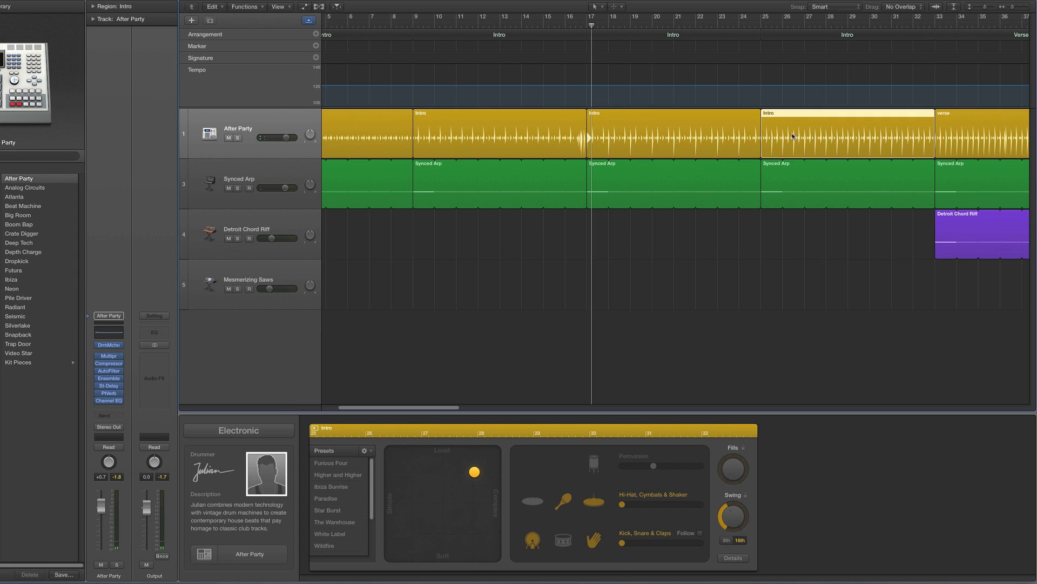
{"action": "scroll", "coordinate": [816, 186], "scroll_direction": "right", "scroll_amount": 5}
{"action": "left_click", "coordinate": [779, 141]}
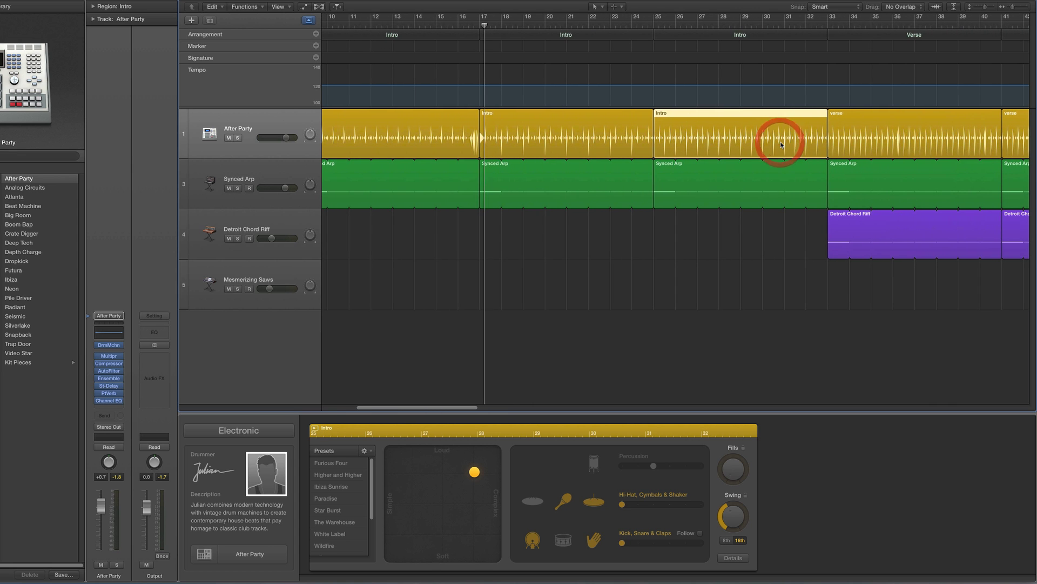
{"action": "left_click", "coordinate": [867, 127]}
{"action": "left_click", "coordinate": [785, 136]}
{"action": "scroll", "coordinate": [692, 202], "scroll_direction": "right", "scroll_amount": 3}
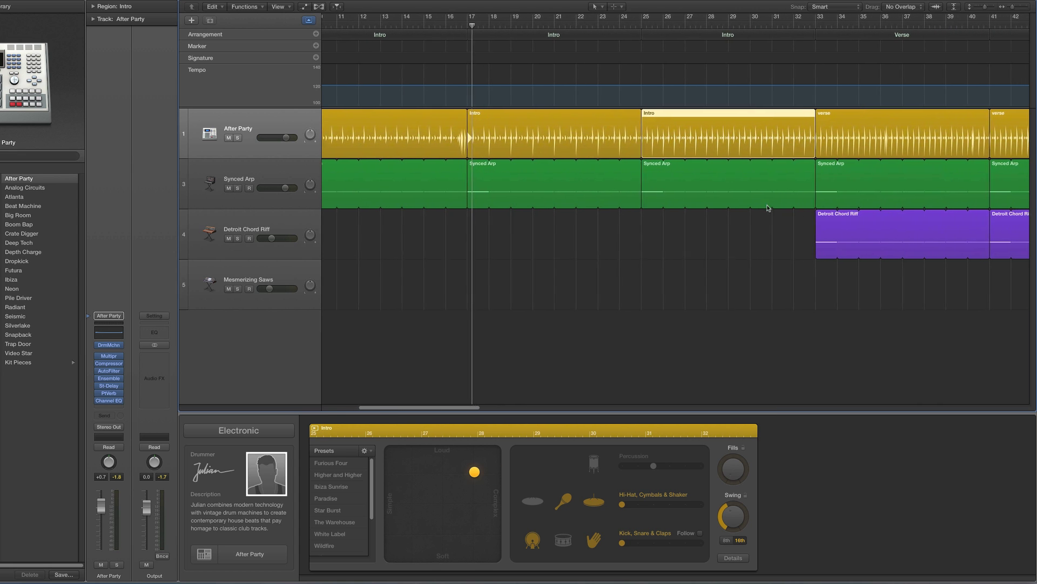
{"action": "scroll", "coordinate": [692, 202], "scroll_direction": "right", "scroll_amount": 5}
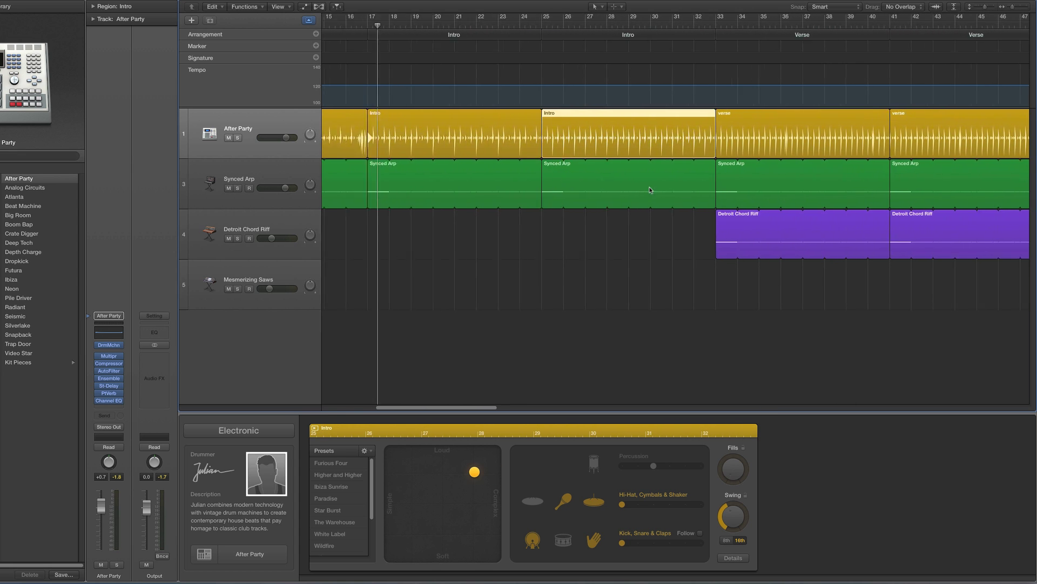
{"action": "left_click", "coordinate": [635, 27]}
{"action": "left_click_drag", "start_coordinate": [1012, 7], "coordinate": [1024, 6]}
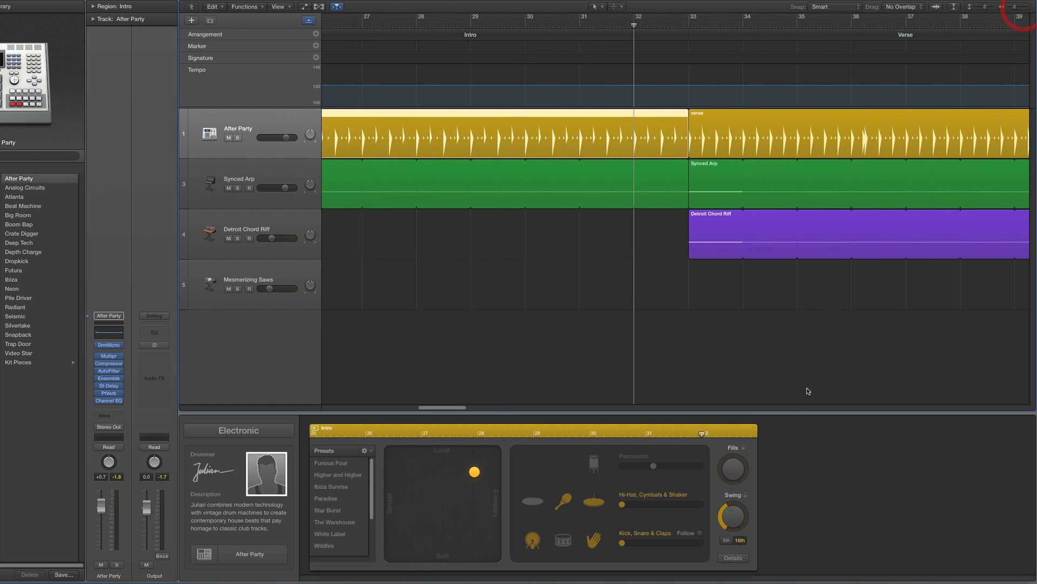
{"action": "left_click", "coordinate": [730, 466]}
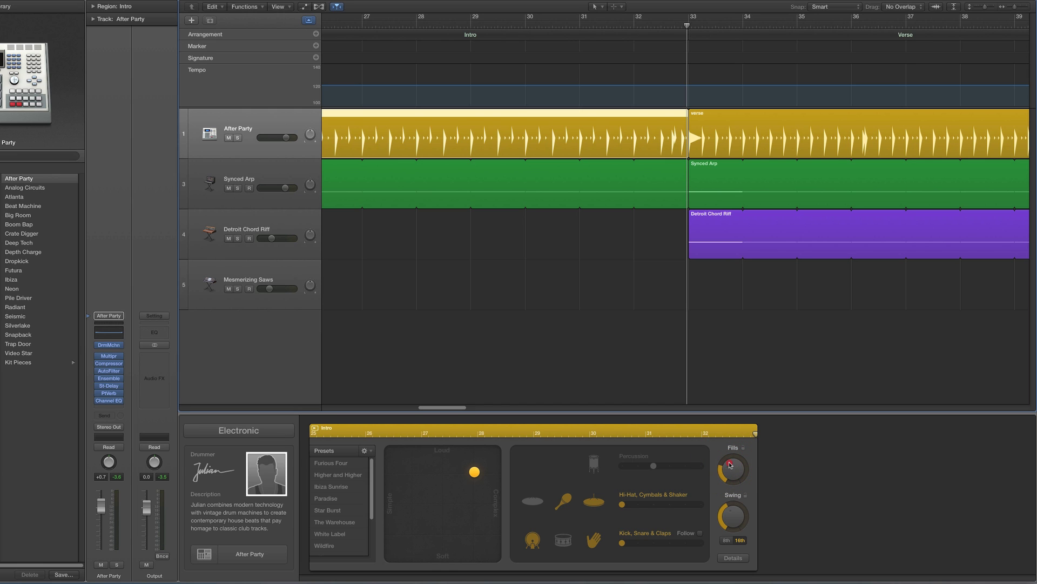
Lower the fourth Intro drummer region's Fills amount to try another fill and play the transition into the Verse.
{"action": "left_click_drag", "start_coordinate": [729, 463], "coordinate": [731, 473]}
{"action": "left_click", "coordinate": [730, 471]}
{"action": "double_click", "coordinate": [632, 27]}
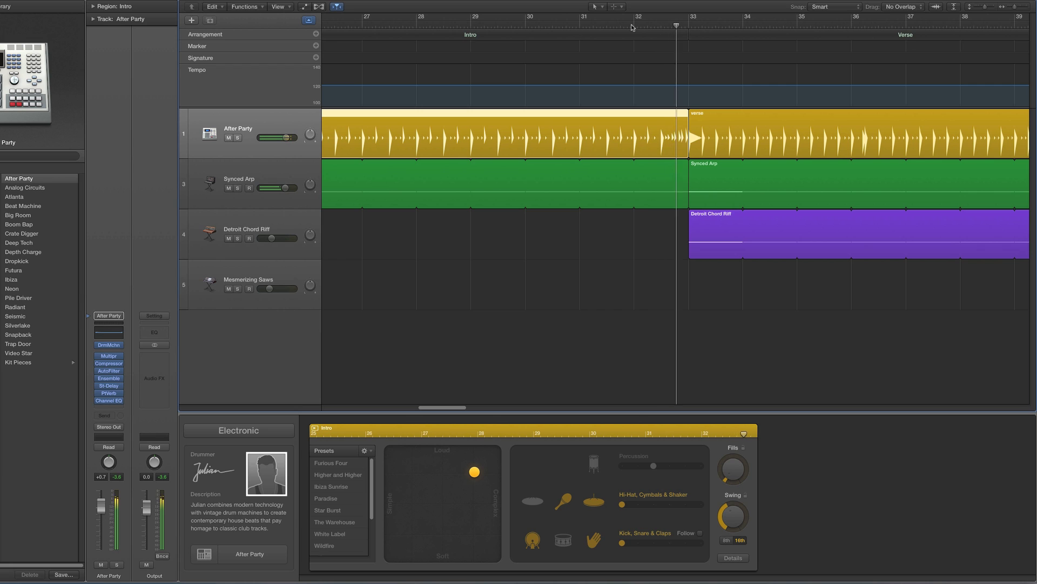
Try further Fills amounts on the fourth Intro drummer region and play the fill from bar 32.
{"action": "left_click", "coordinate": [741, 471]}
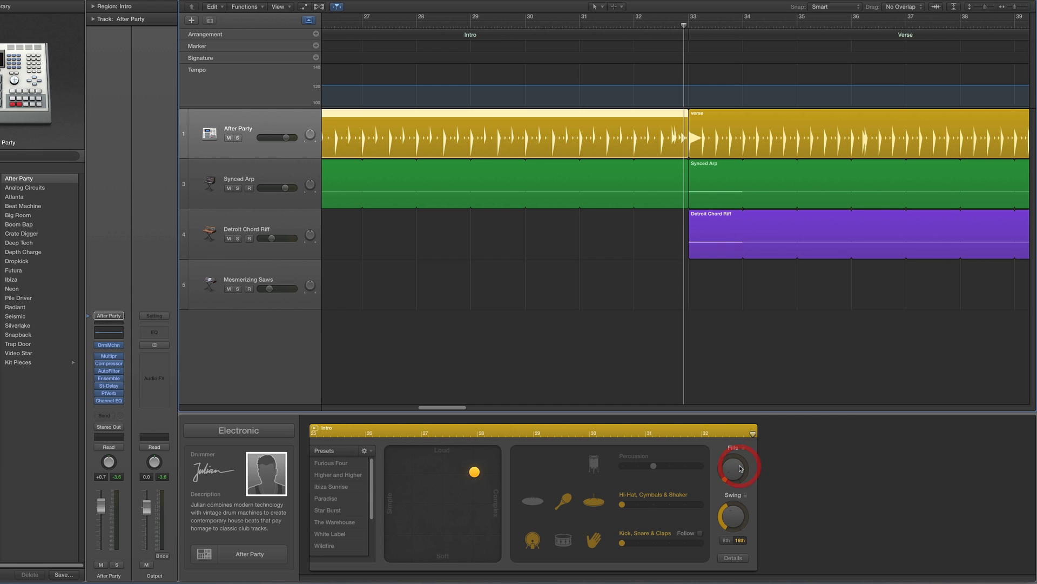
{"action": "left_click", "coordinate": [636, 33]}
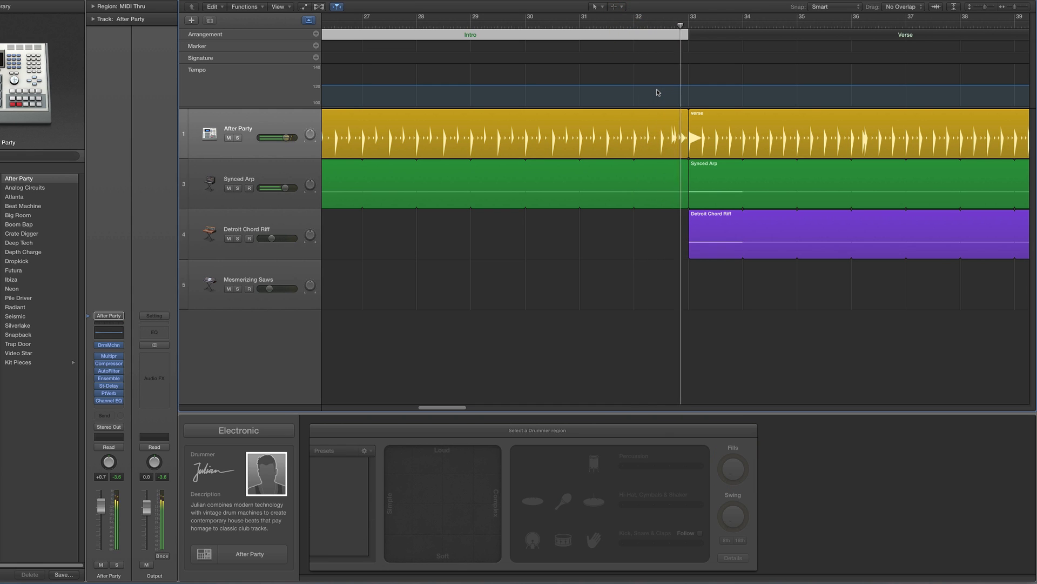
{"action": "left_click", "coordinate": [659, 131]}
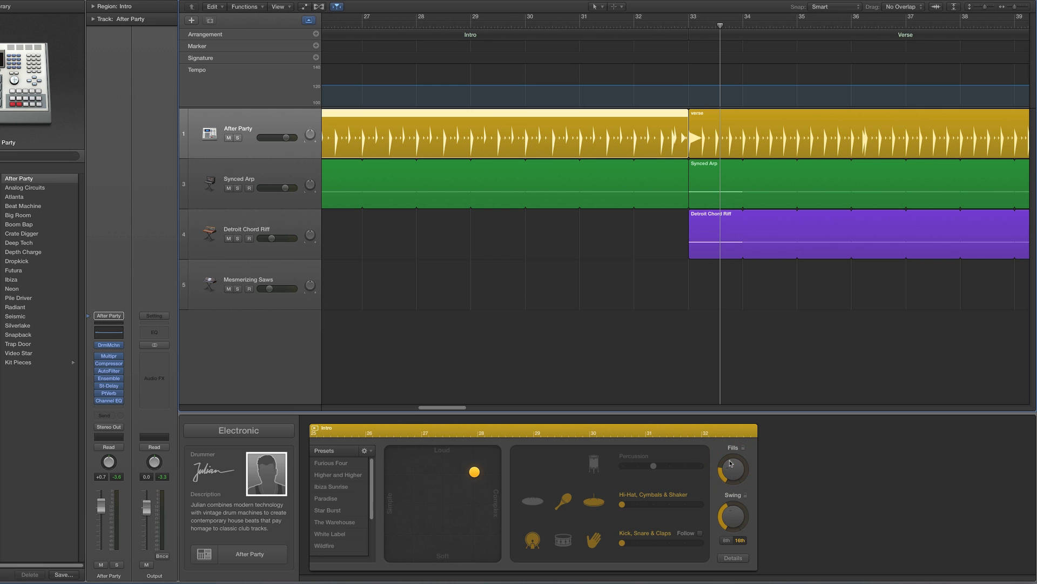
{"action": "double_click", "coordinate": [635, 24]}
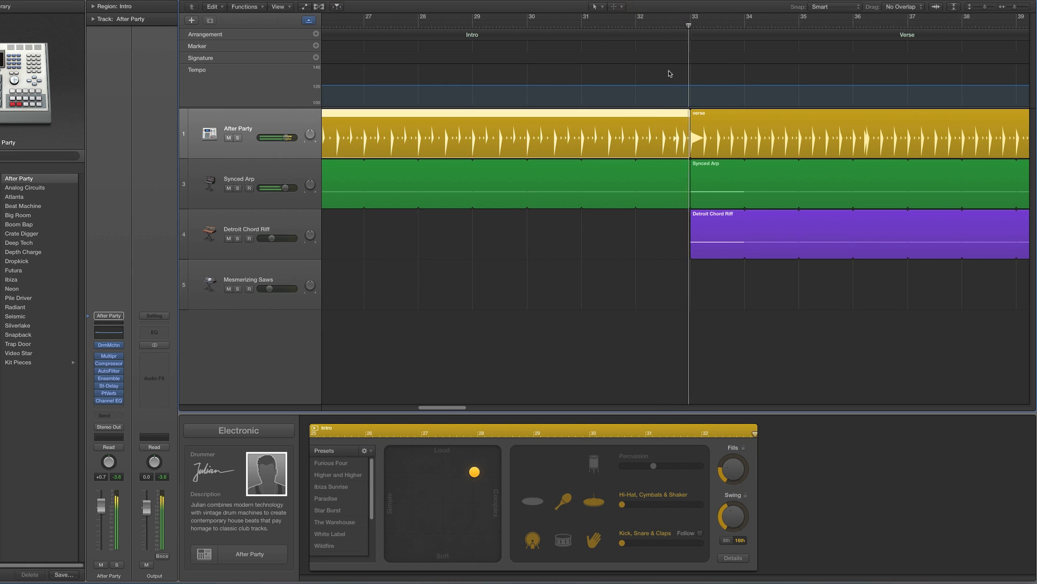
Reduce the fourth Intro drummer region's Fills amount to a low setting and play the fill into the Verse.
{"action": "left_click_drag", "start_coordinate": [735, 461], "coordinate": [733, 474]}
{"action": "left_click", "coordinate": [734, 474]}
{"action": "left_click", "coordinate": [730, 473]}
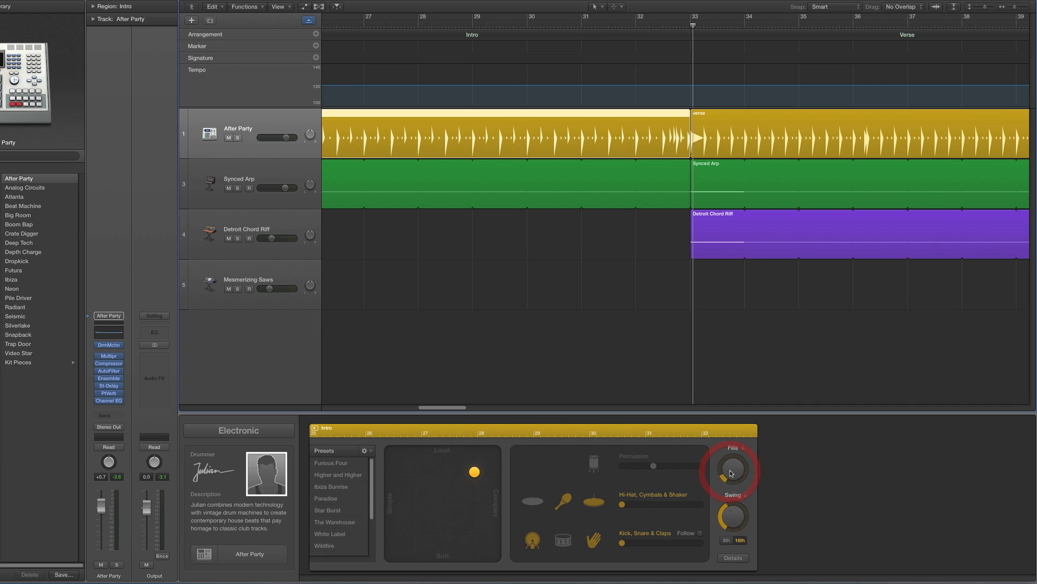
{"action": "left_click", "coordinate": [637, 25]}
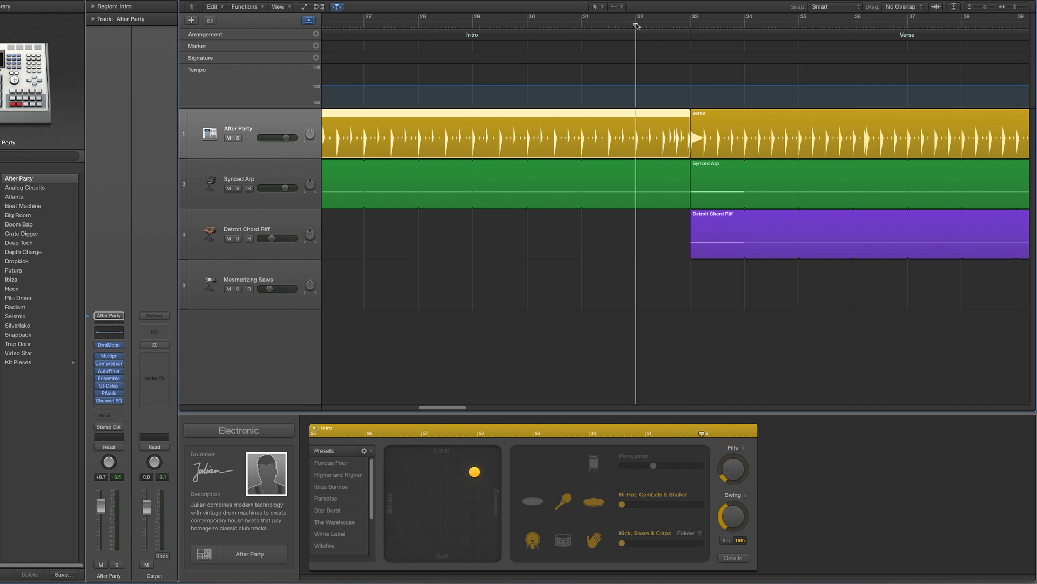
{"action": "key", "text": "space"}
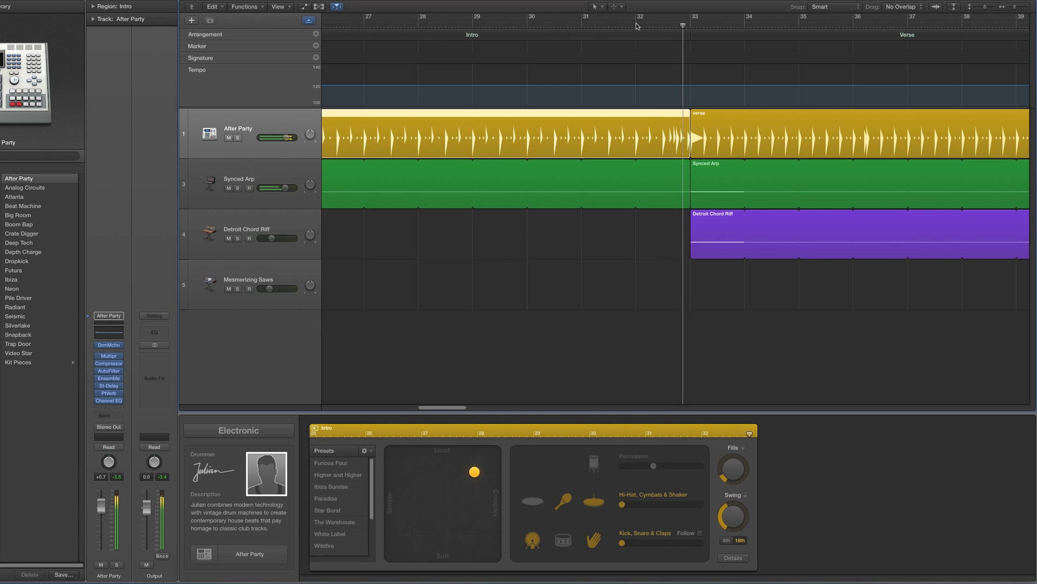
Review the four Verse drummer regions before the first Chorus as two consecutive pairs.
{"action": "left_click_drag", "start_coordinate": [1011, 8], "coordinate": [1007, 8]}
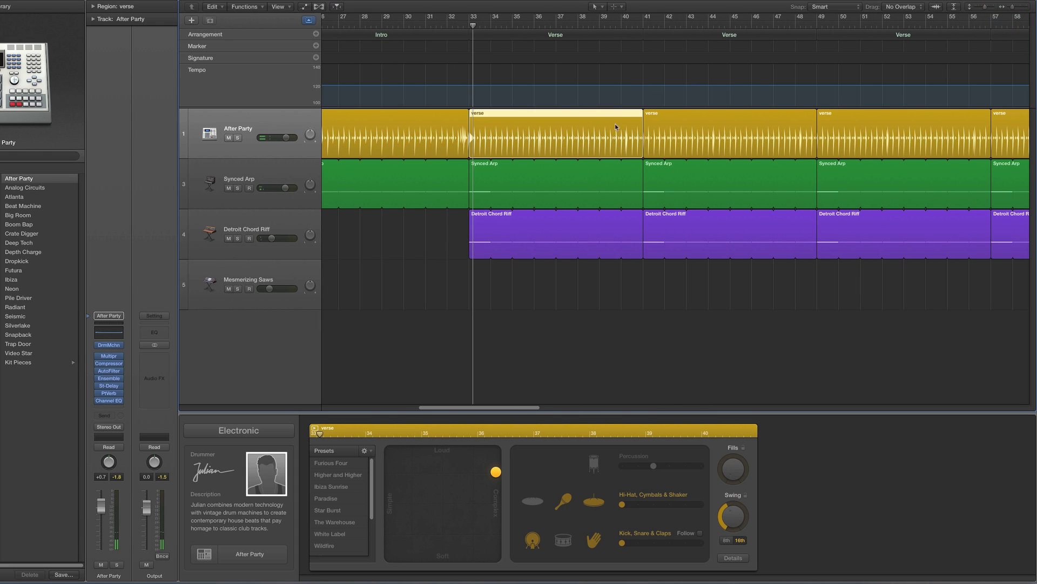
{"action": "left_click", "coordinate": [673, 127]}
{"action": "scroll", "coordinate": [622, 132], "scroll_direction": "right", "scroll_amount": 5}
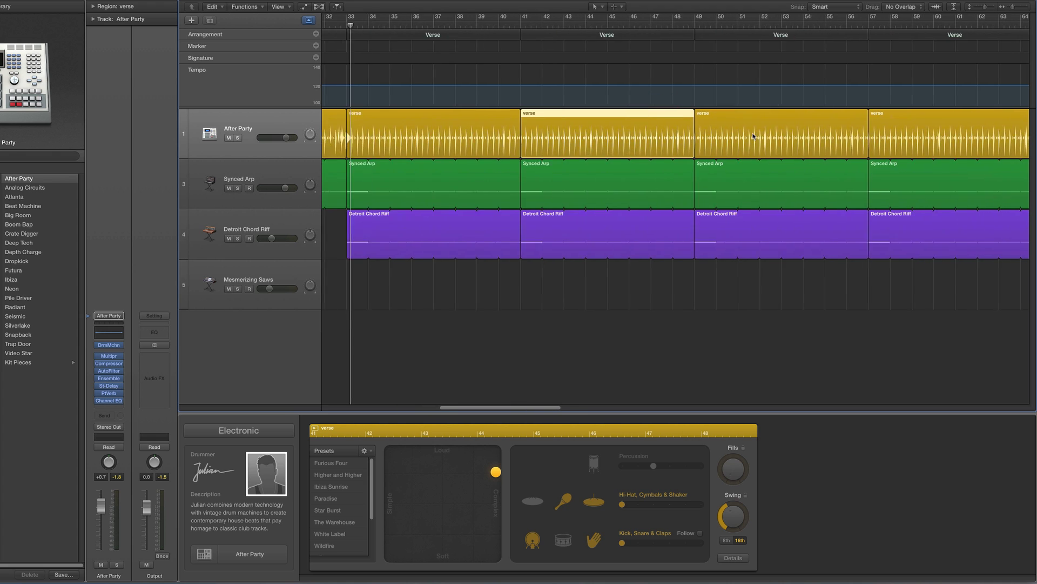
{"action": "left_click", "coordinate": [436, 126]}
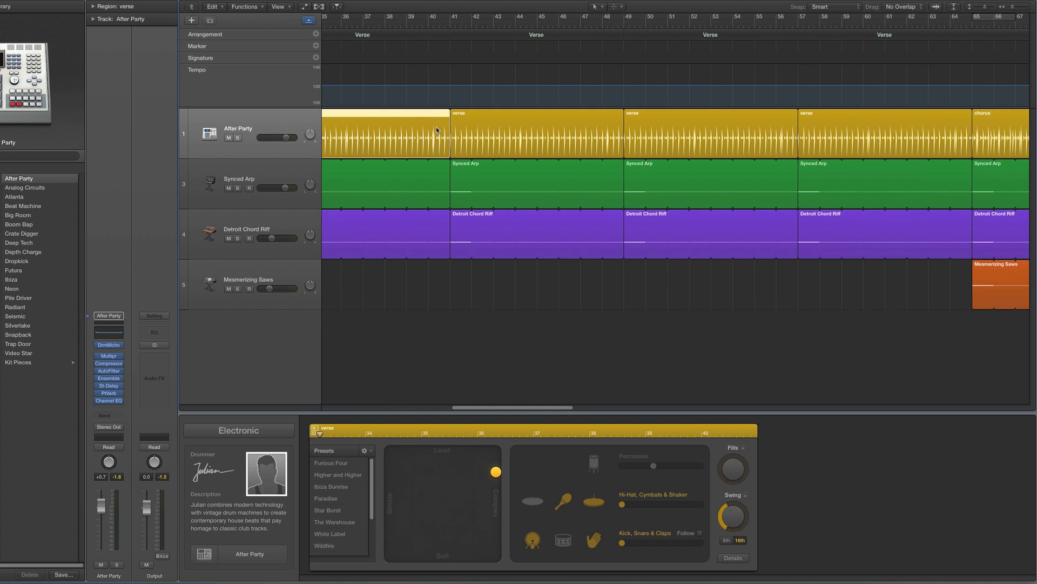
{"action": "left_click", "coordinate": [494, 131], "text": "shift"}
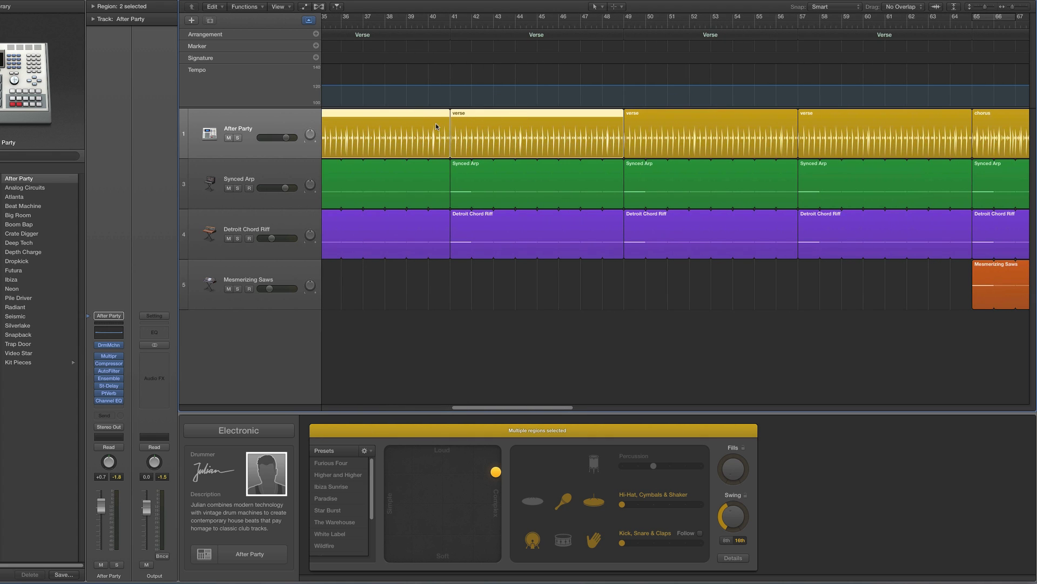
{"action": "scroll", "coordinate": [438, 127], "scroll_direction": "left", "scroll_amount": 3}
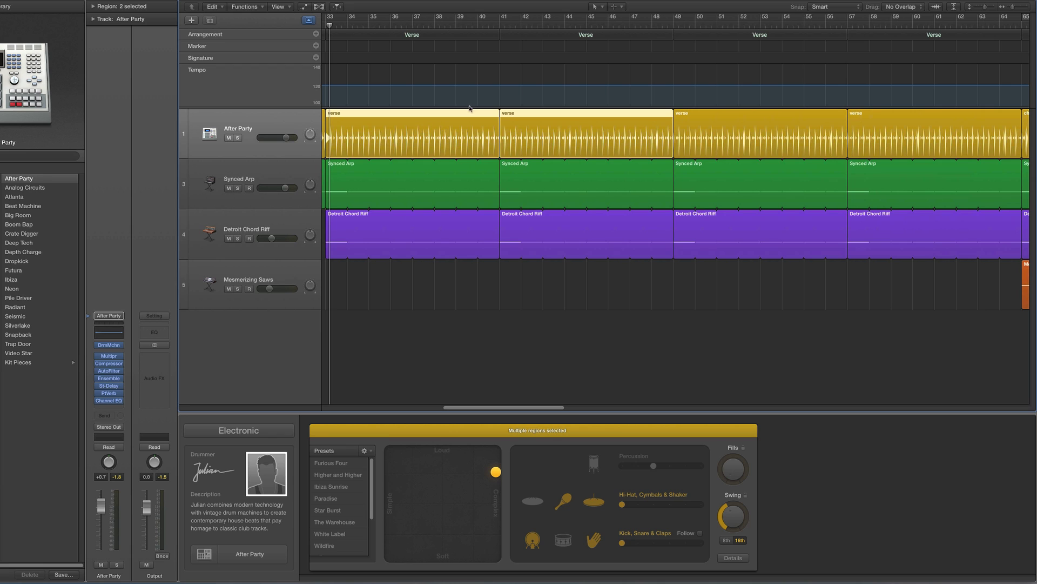
{"action": "left_click", "coordinate": [663, 134]}
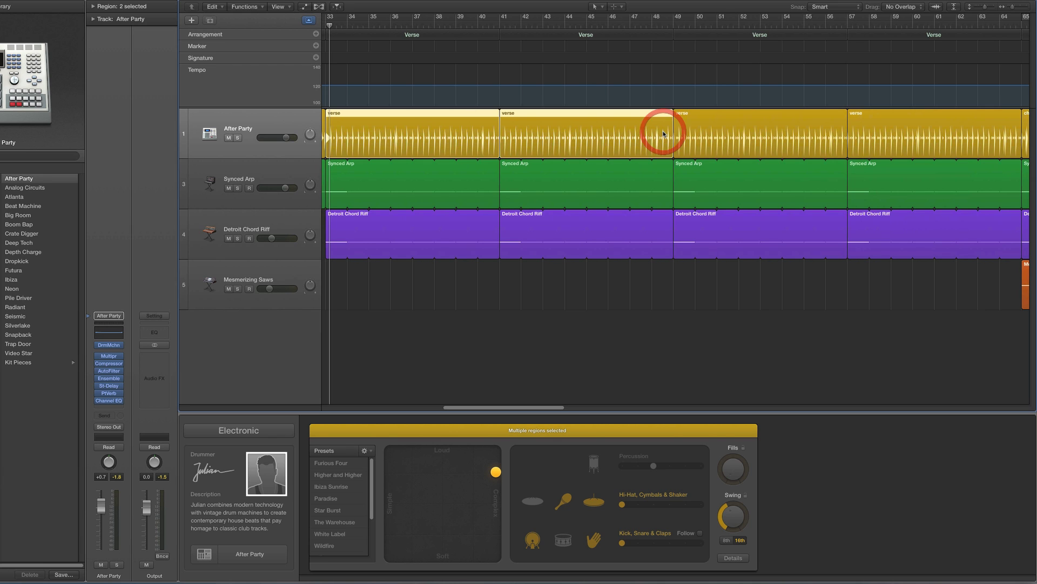
{"action": "left_click", "coordinate": [716, 121]}
{"action": "key", "text": "shift+Right"}
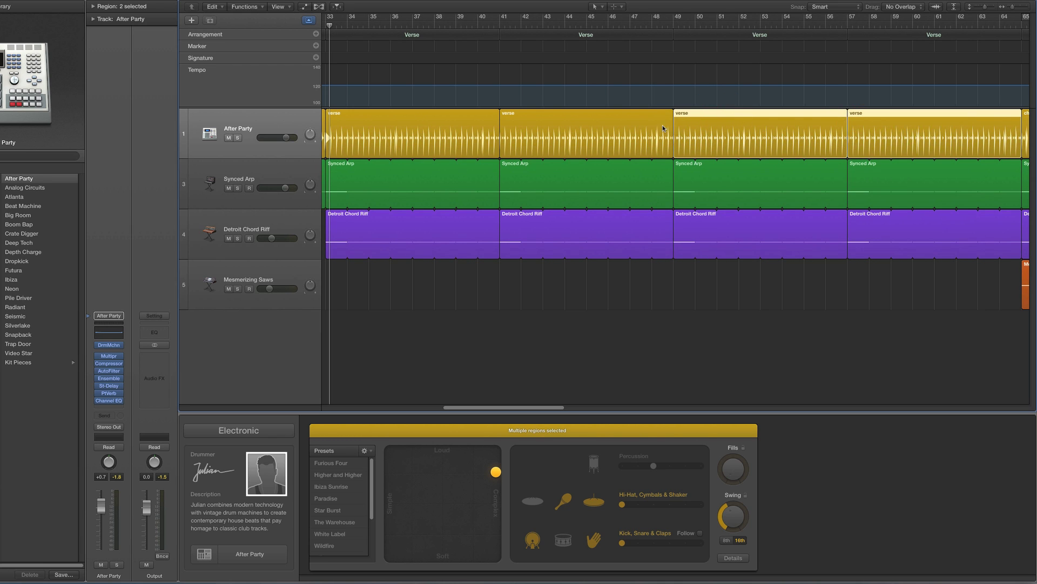
Raise the Fills amount slightly on the second Verse drummer region and play the fill from bar 48.
{"action": "left_click", "coordinate": [663, 125]}
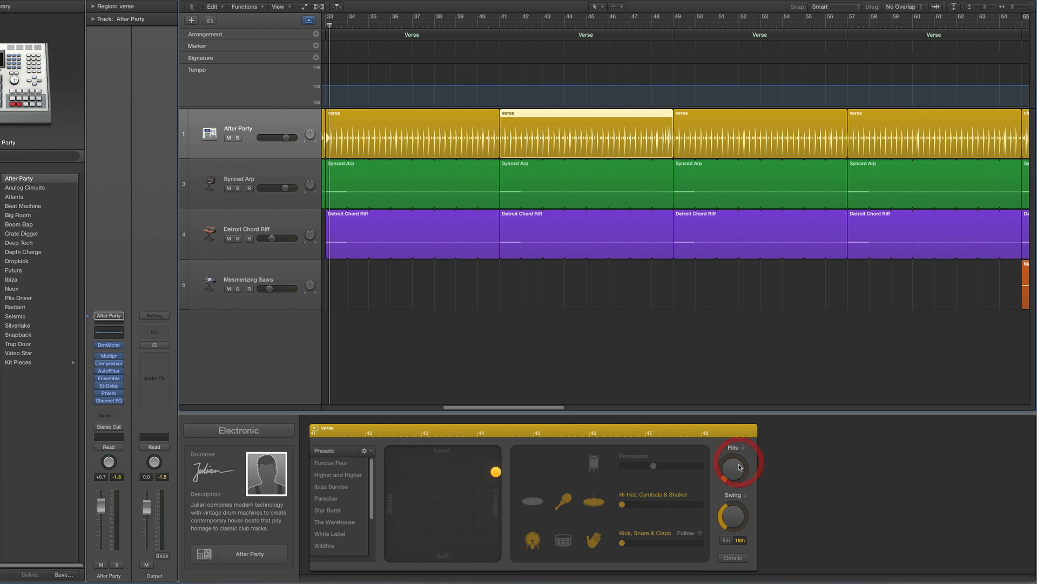
{"action": "double_click", "coordinate": [652, 20]}
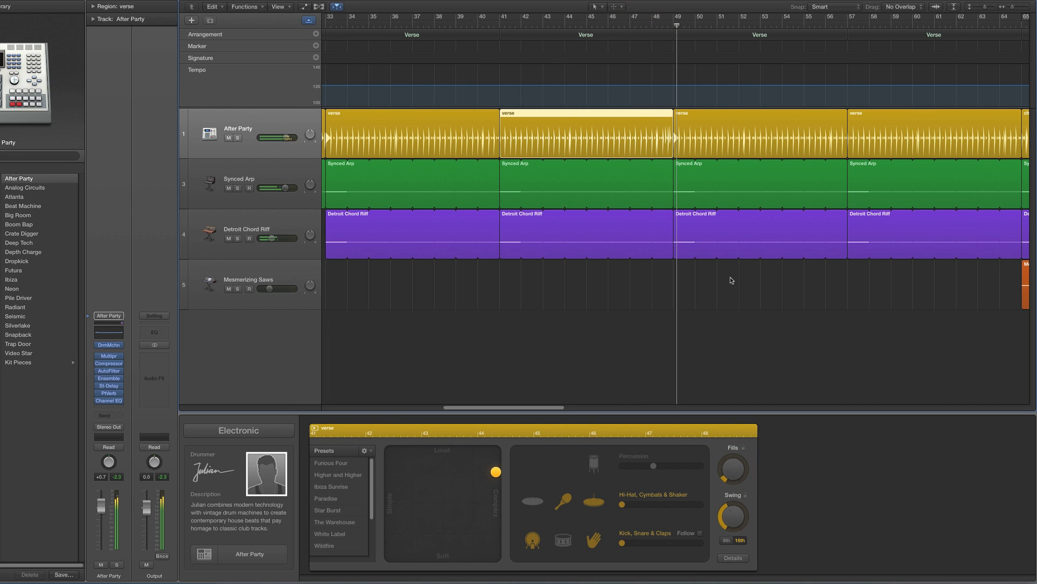
{"action": "left_click", "coordinate": [733, 469]}
{"action": "left_click", "coordinate": [652, 27]}
Review the third and fourth Verse drummer regions leading into the first Chorus as a pair.
{"action": "scroll", "coordinate": [792, 241], "scroll_direction": "right", "scroll_amount": 5}
{"action": "left_click", "coordinate": [771, 140]}
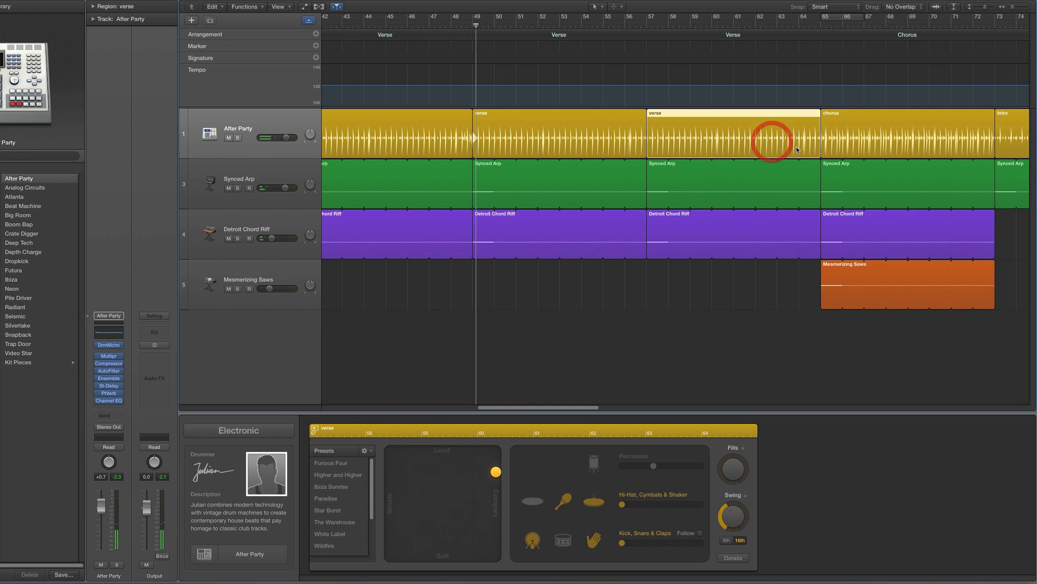
{"action": "scroll", "coordinate": [796, 147], "scroll_direction": "right", "scroll_amount": 5}
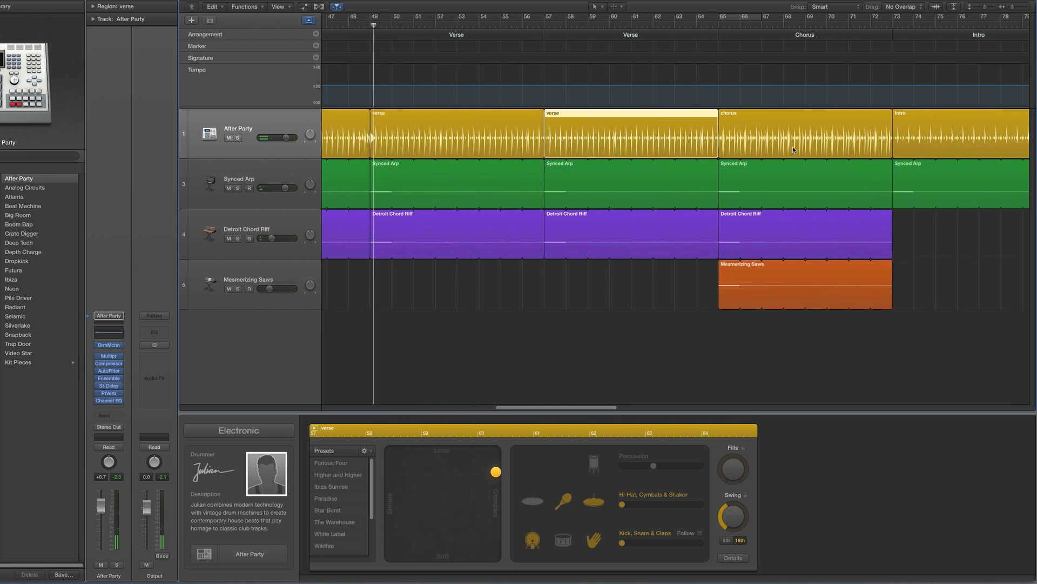
{"action": "left_click", "coordinate": [502, 129], "text": "shift"}
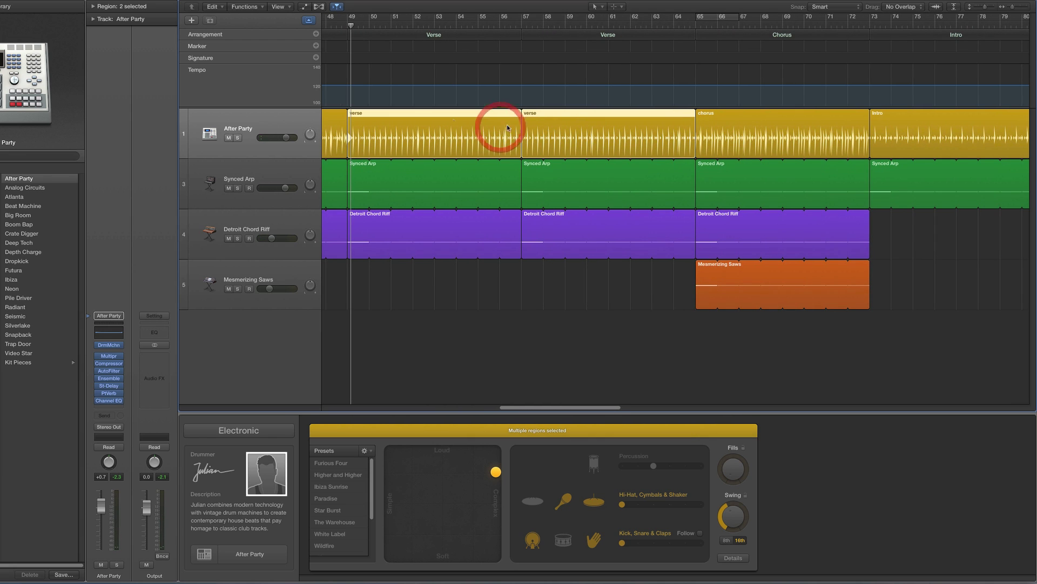
{"action": "left_click", "coordinate": [697, 117]}
{"action": "left_click", "coordinate": [679, 122]}
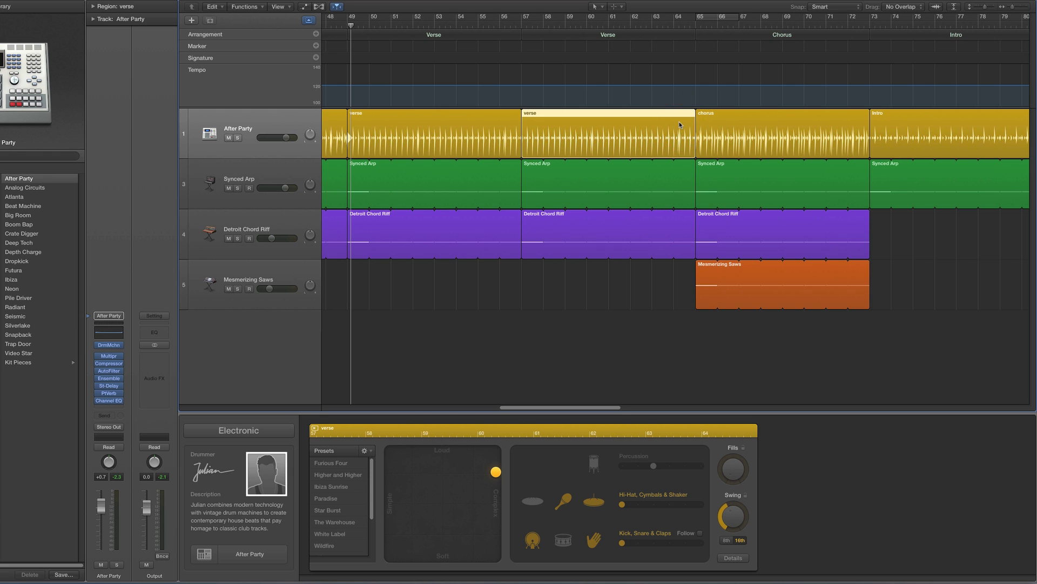
{"action": "scroll", "coordinate": [679, 121], "scroll_direction": "right", "scroll_amount": 1}
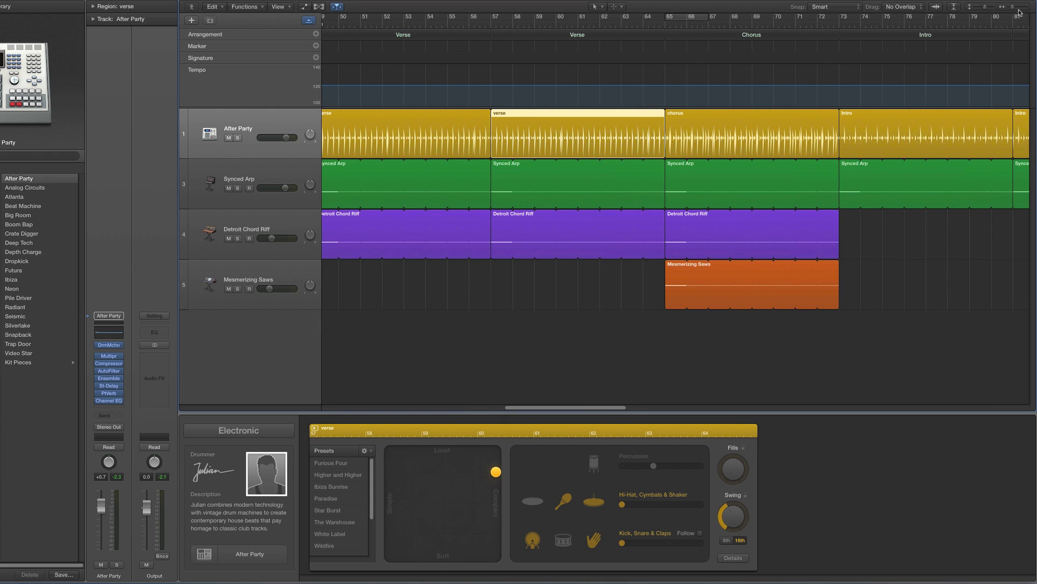
Try several Fills amounts on the fourth Verse drummer region, play the fills into the Chorus, and return Fills to zero.
{"action": "left_click", "coordinate": [643, 26]}
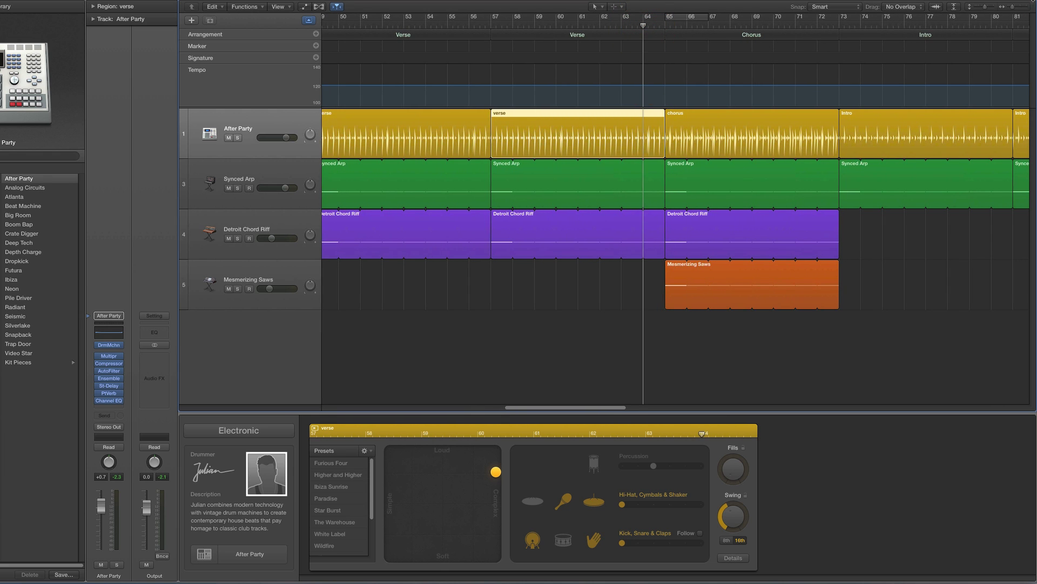
{"action": "left_click", "coordinate": [1028, 8]}
{"action": "left_click", "coordinate": [1028, 8]}
{"action": "left_click", "coordinate": [532, 115]}
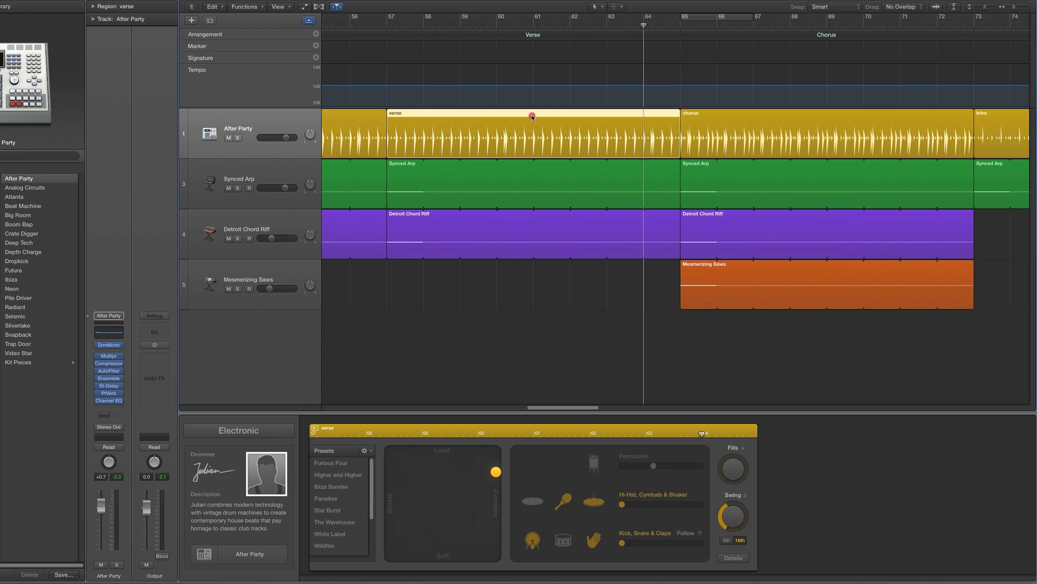
{"action": "left_click", "coordinate": [725, 124]}
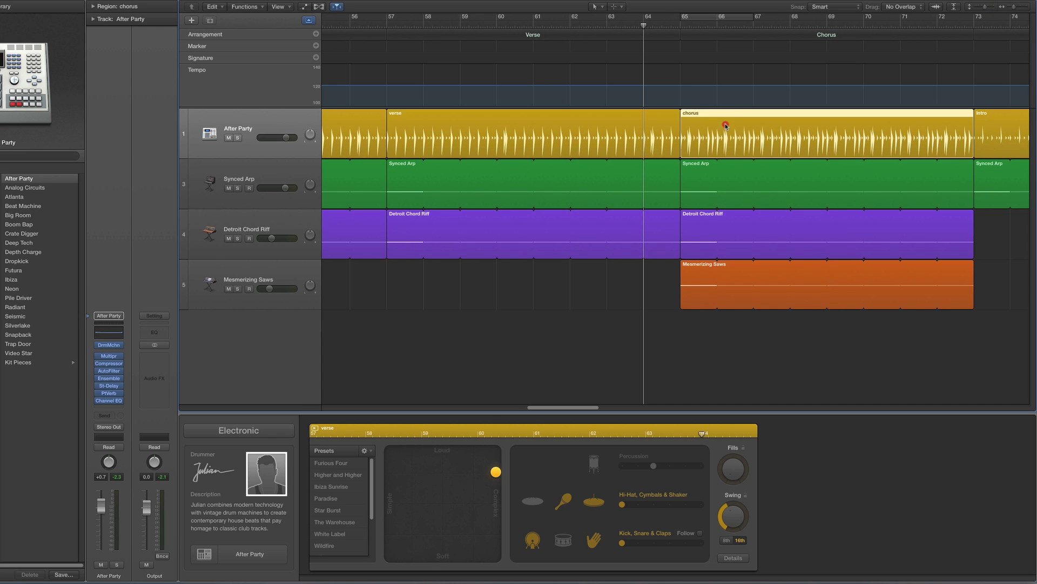
{"action": "left_click", "coordinate": [652, 134]}
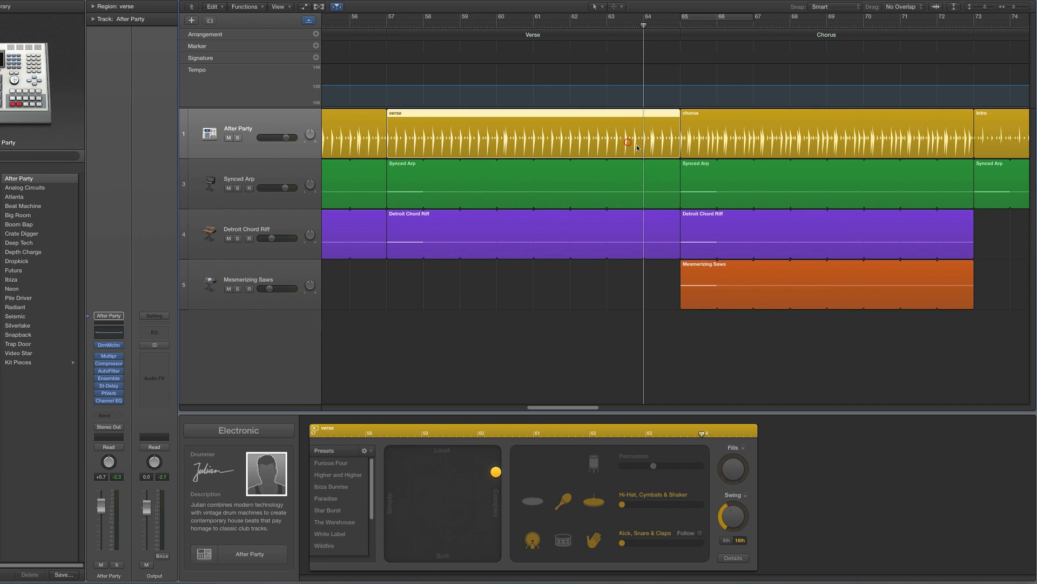
{"action": "left_click_drag", "start_coordinate": [735, 472], "coordinate": [736, 400]}
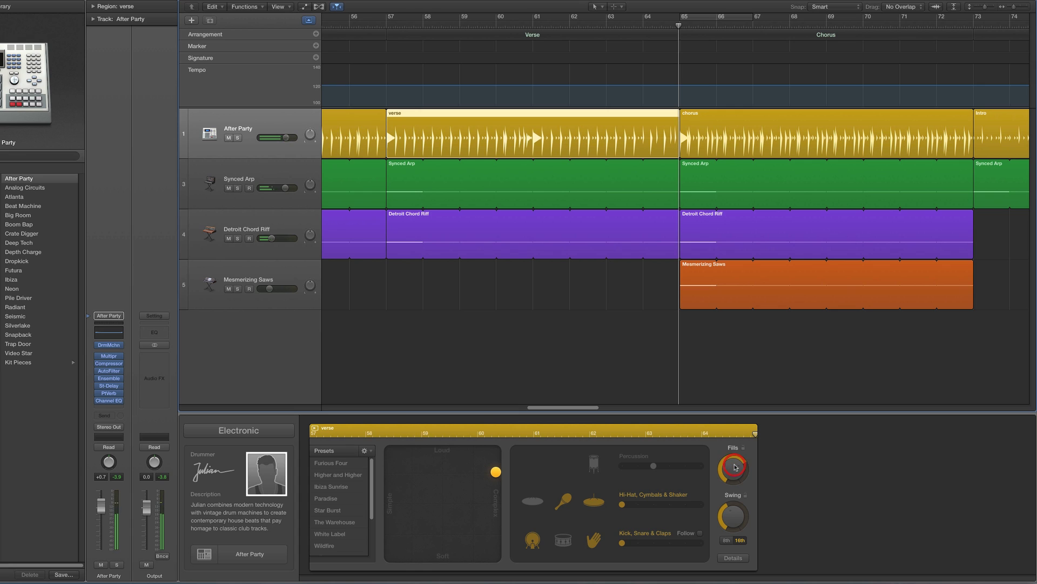
{"action": "left_click", "coordinate": [632, 28]}
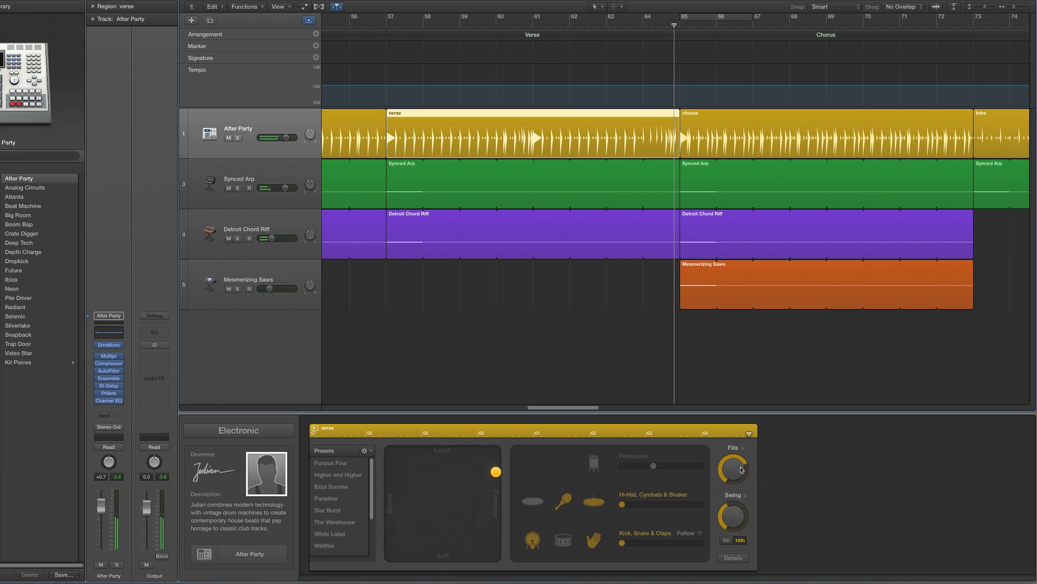
{"action": "left_click", "coordinate": [608, 26]}
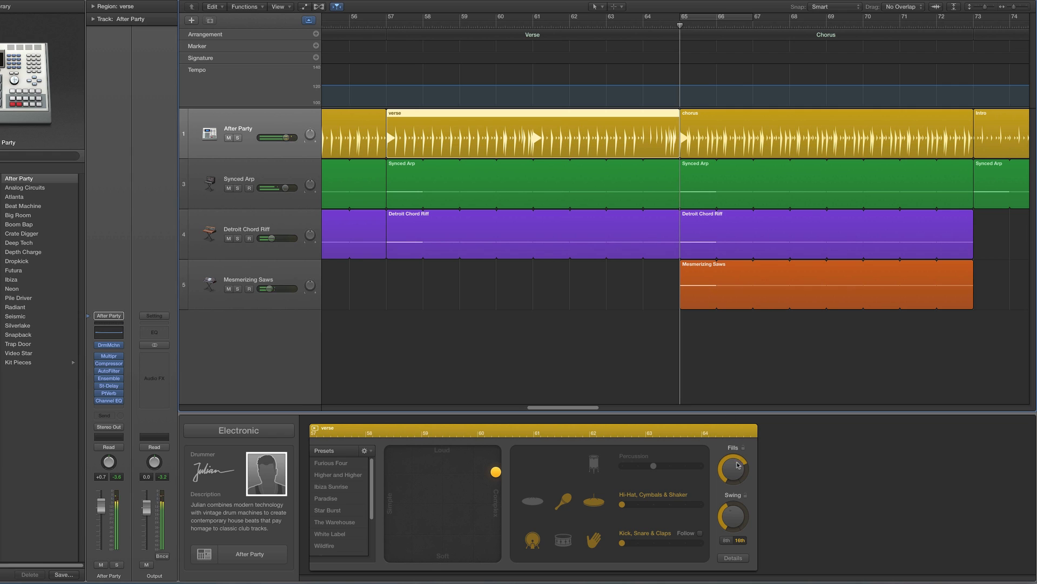
{"action": "left_click", "coordinate": [615, 23]}
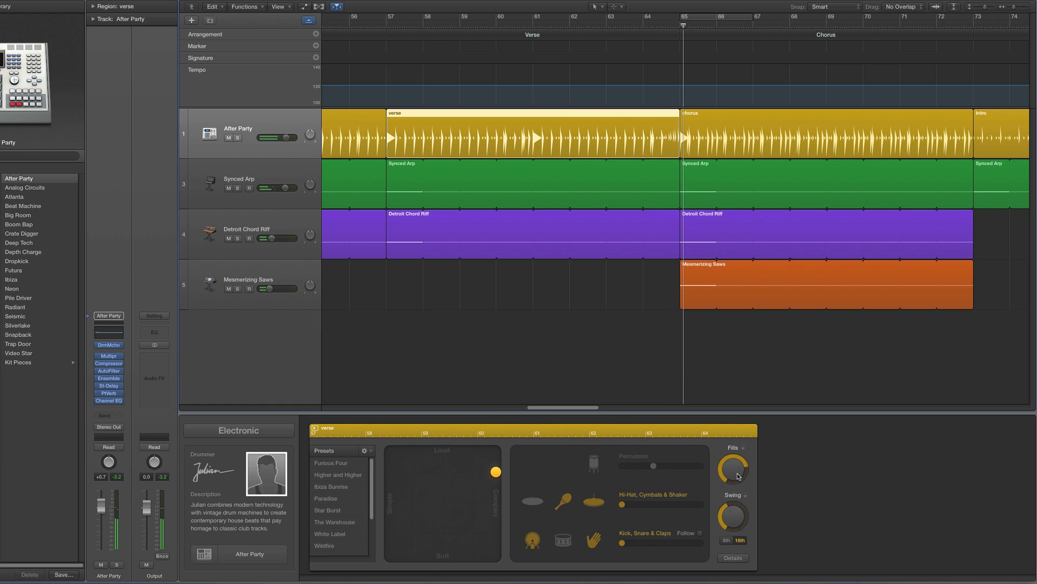
{"action": "left_click_drag", "start_coordinate": [736, 475], "coordinate": [735, 472]}
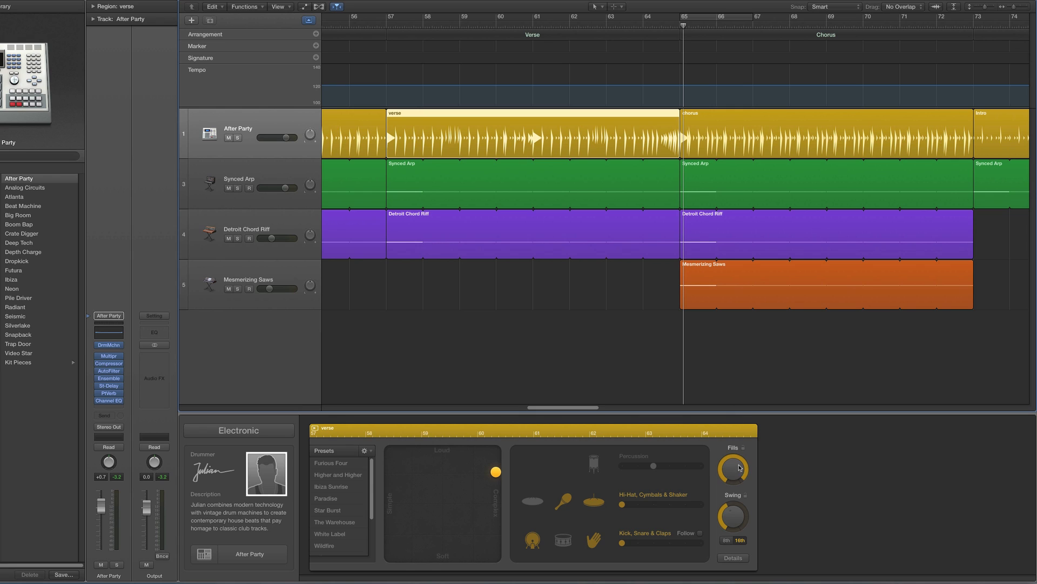
{"action": "left_click_drag", "start_coordinate": [740, 468], "coordinate": [790, 564]}
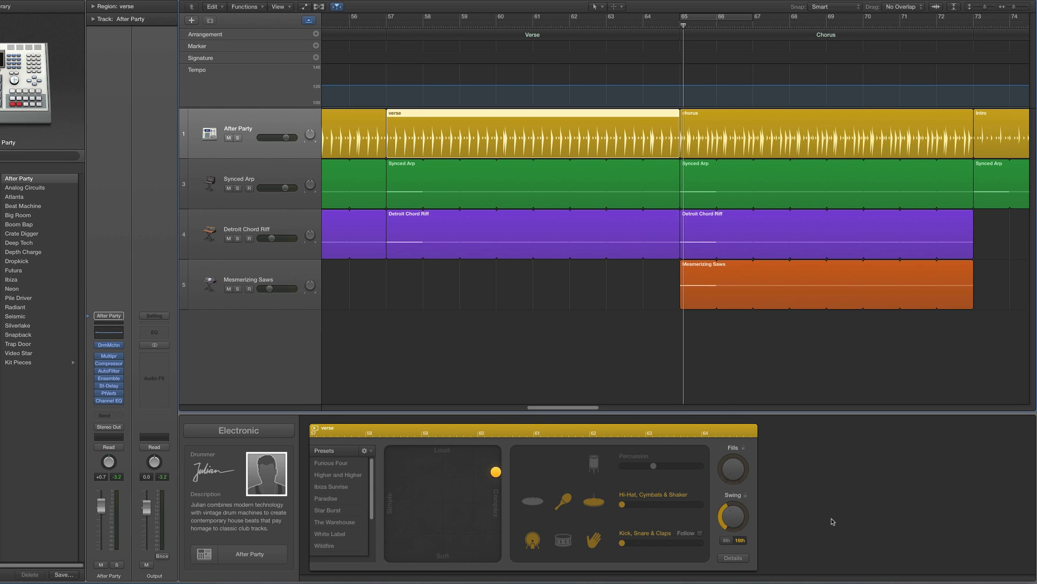
Split the fourth Verse drummer region at bar 64 with the Scissors tool and select the resulting one-bar region.
{"action": "left_click", "coordinate": [595, 7]}
{"action": "left_click", "coordinate": [608, 63]}
{"action": "left_click", "coordinate": [644, 116]}
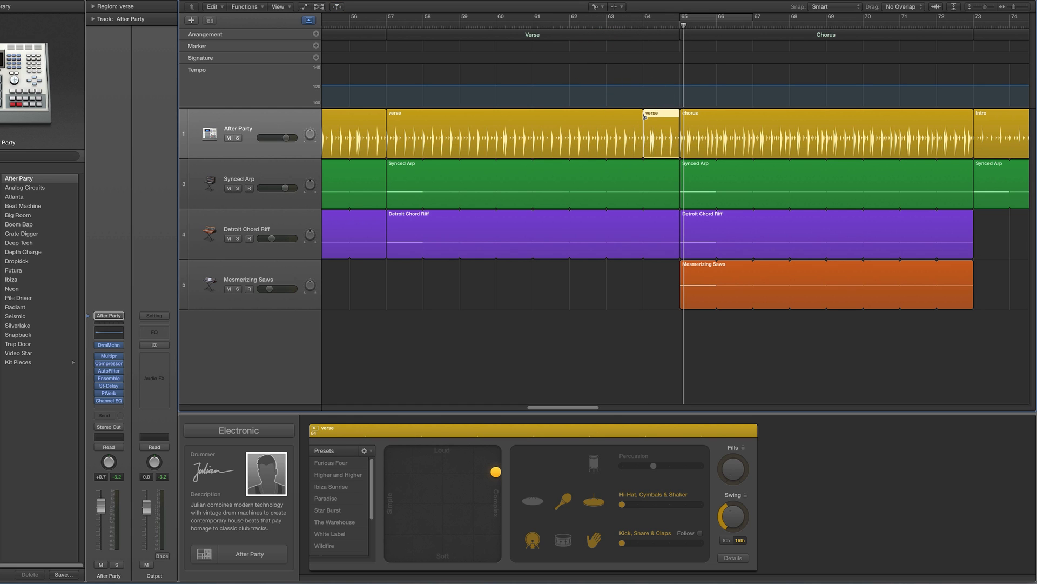
{"action": "left_click", "coordinate": [597, 7]}
{"action": "left_click", "coordinate": [613, 17]}
{"action": "left_click", "coordinate": [586, 130]}
{"action": "left_click", "coordinate": [655, 129]}
{"action": "left_click", "coordinate": [655, 132]}
{"action": "left_click", "coordinate": [661, 134]}
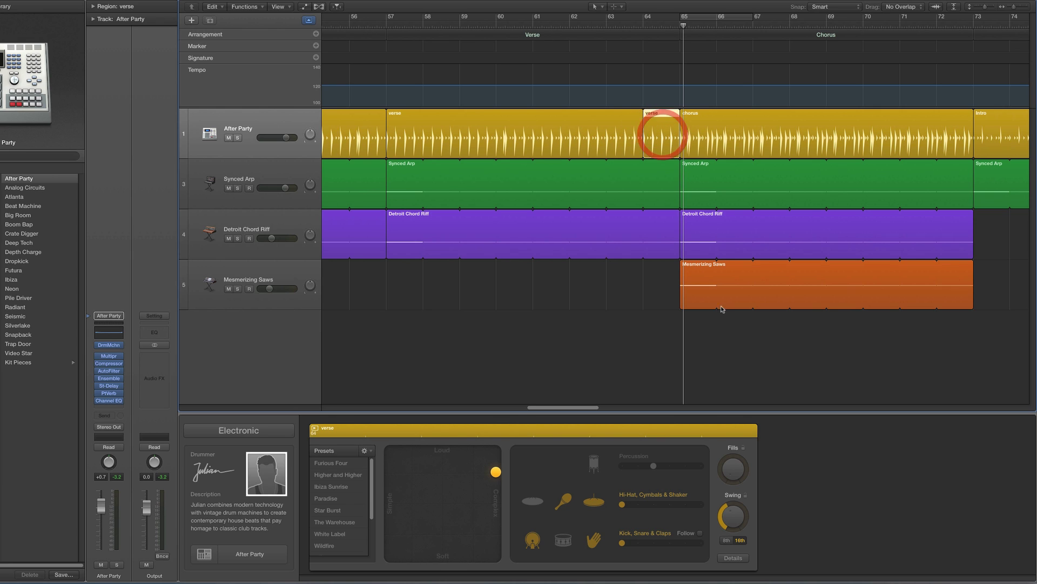
Raise the Fills amount on the one-bar Verse region only and play bar 64 as a cycle.
{"action": "left_click", "coordinate": [729, 392]}
{"action": "left_click", "coordinate": [564, 146]}
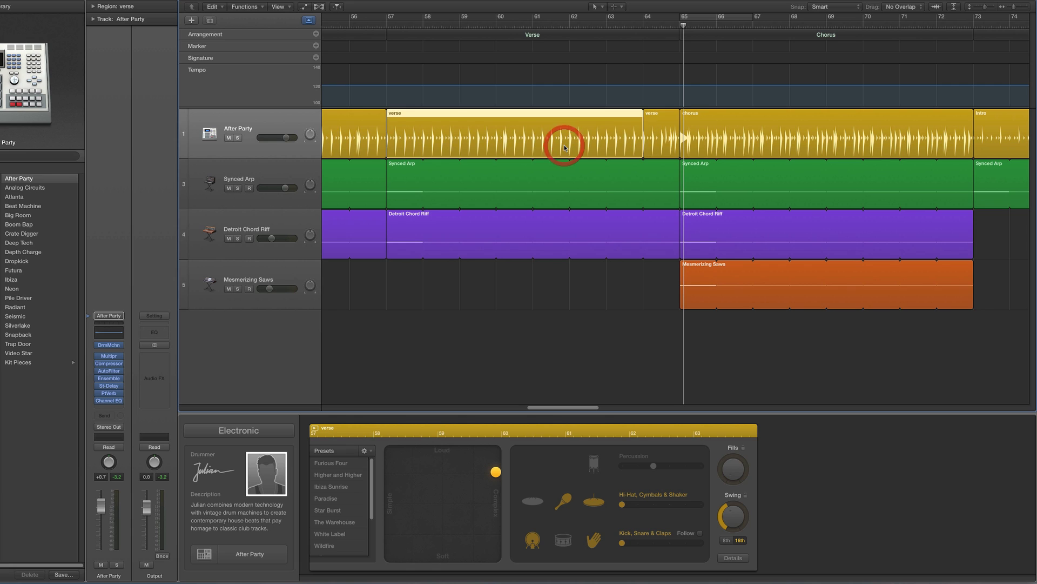
{"action": "left_click", "coordinate": [662, 133]}
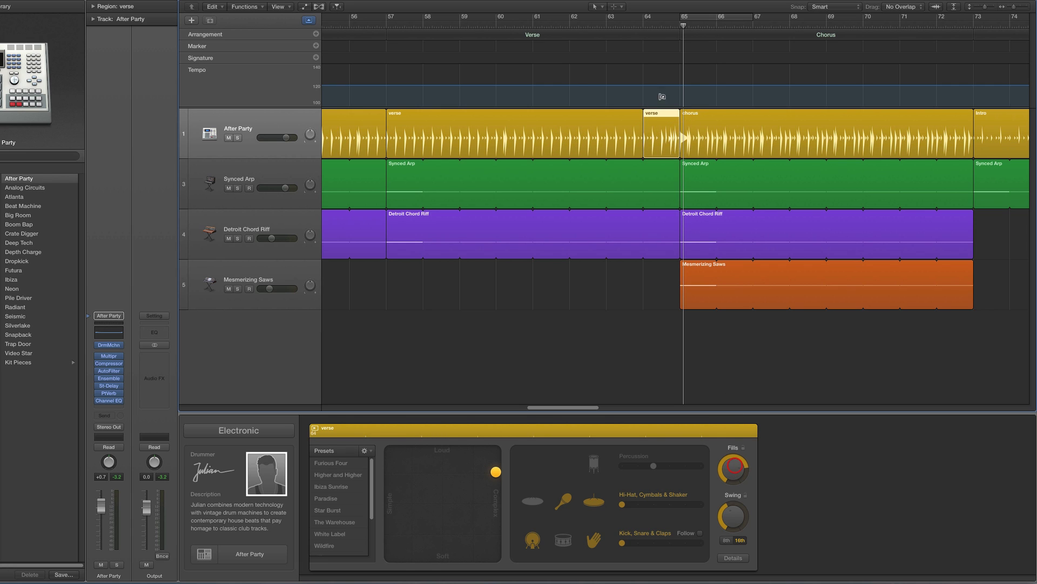
{"action": "left_click_drag", "start_coordinate": [647, 18], "coordinate": [678, 18]}
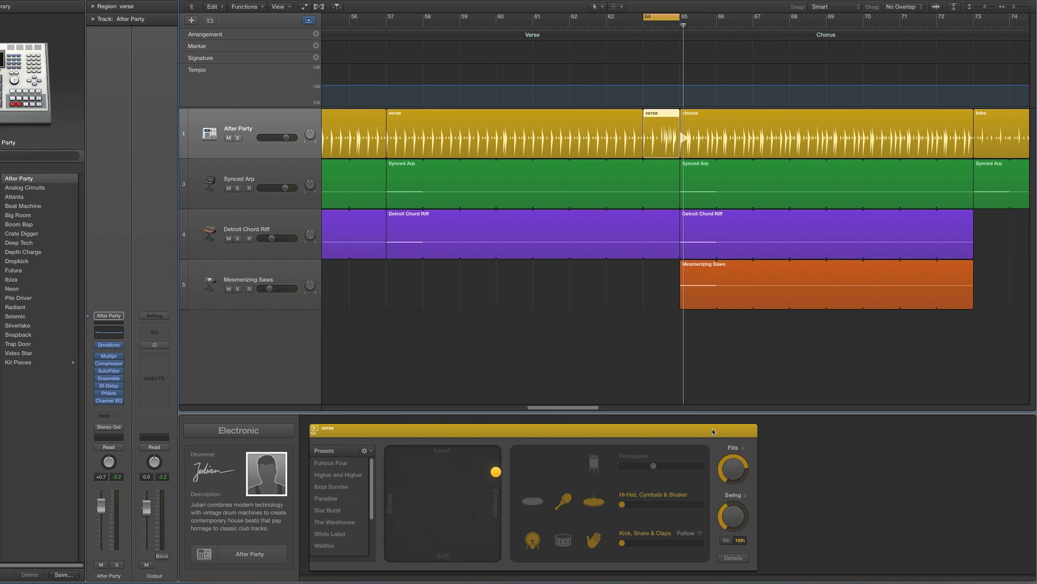
{"action": "left_click", "coordinate": [733, 471]}
{"action": "key", "text": "space"}
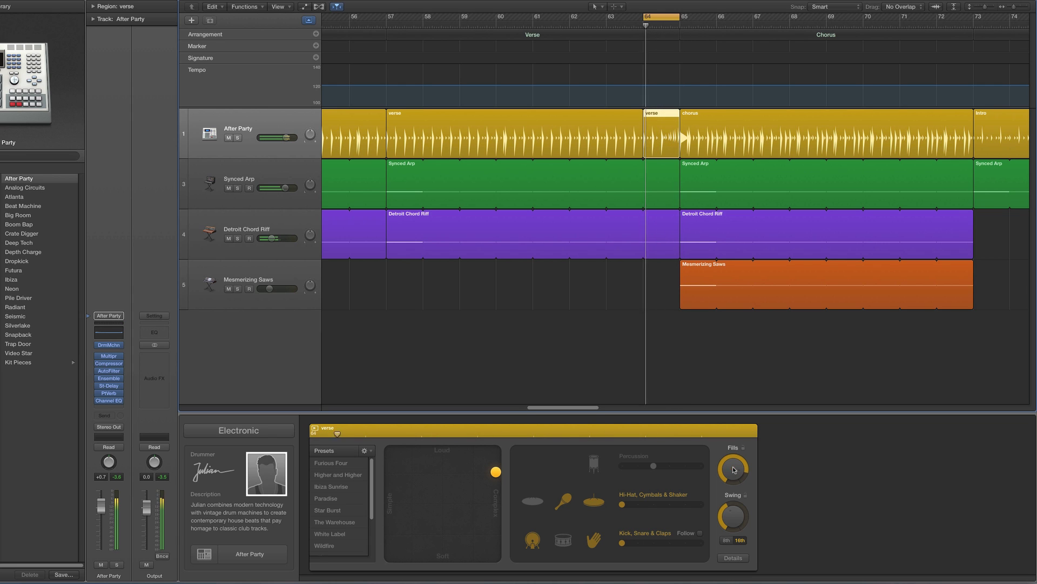
Try different high Fills amounts on the one-bar Verse region while bar 64 loops.
{"action": "left_click", "coordinate": [733, 469]}
{"action": "left_click", "coordinate": [734, 469]}
{"action": "left_click", "coordinate": [733, 468]}
{"action": "left_click", "coordinate": [734, 468]}
{"action": "left_click", "coordinate": [734, 465]}
{"action": "left_click", "coordinate": [734, 465]}
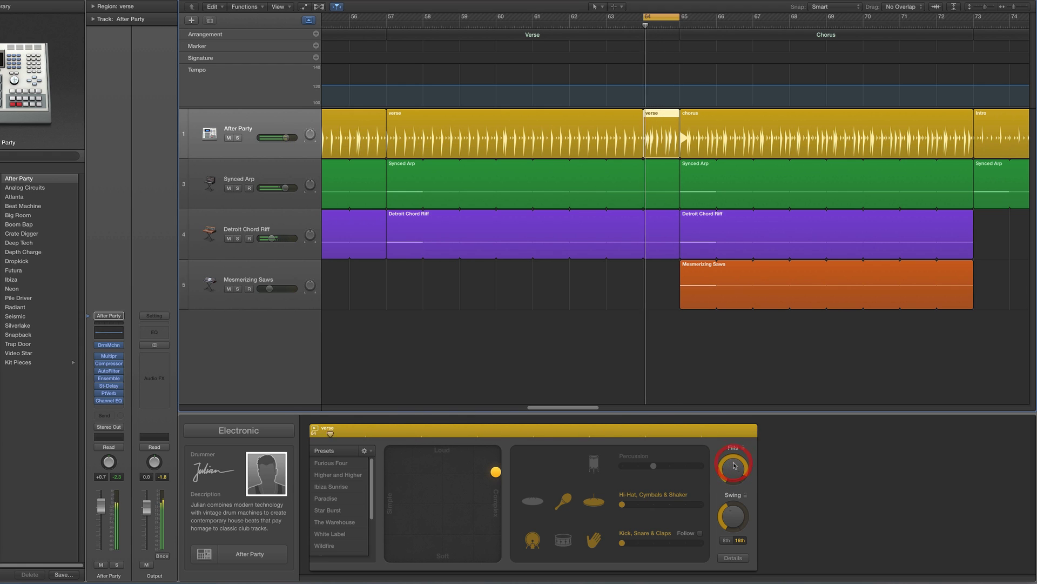
{"action": "left_click", "coordinate": [735, 464]}
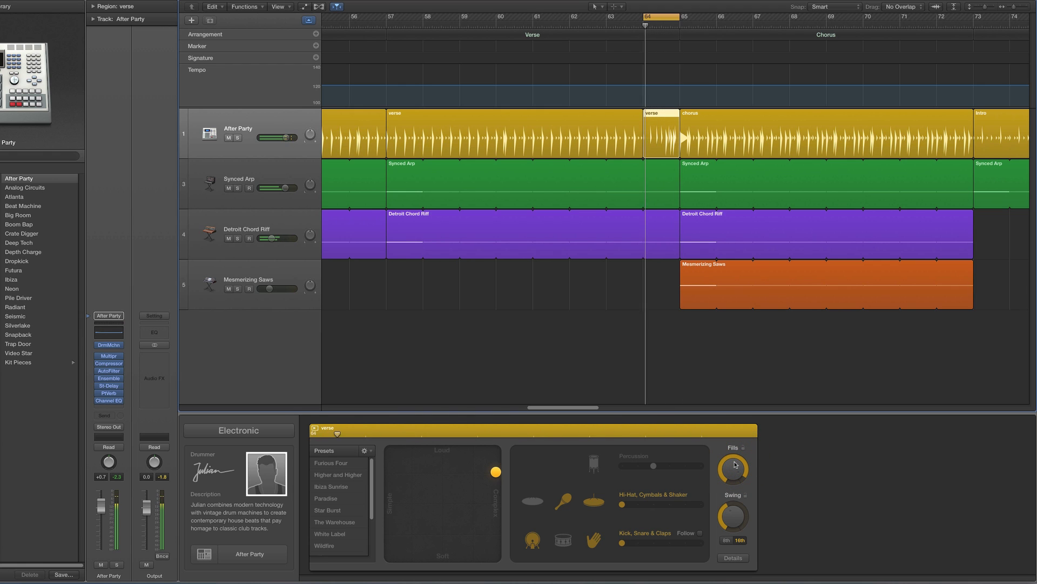
{"action": "left_click", "coordinate": [735, 463]}
{"action": "left_click", "coordinate": [735, 462]}
{"action": "left_click", "coordinate": [735, 463]}
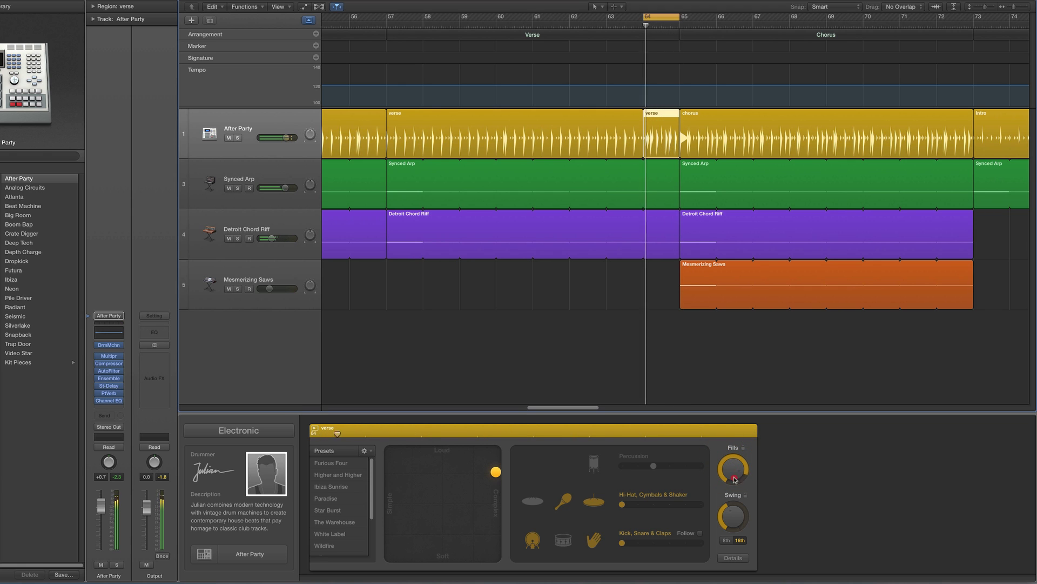
Set the one-bar region's Fills slightly below maximum, turn the cycle off, and play from bar 63 into the Chorus.
{"action": "left_click", "coordinate": [734, 465]}
{"action": "left_click", "coordinate": [735, 469]}
{"action": "left_click", "coordinate": [735, 468]}
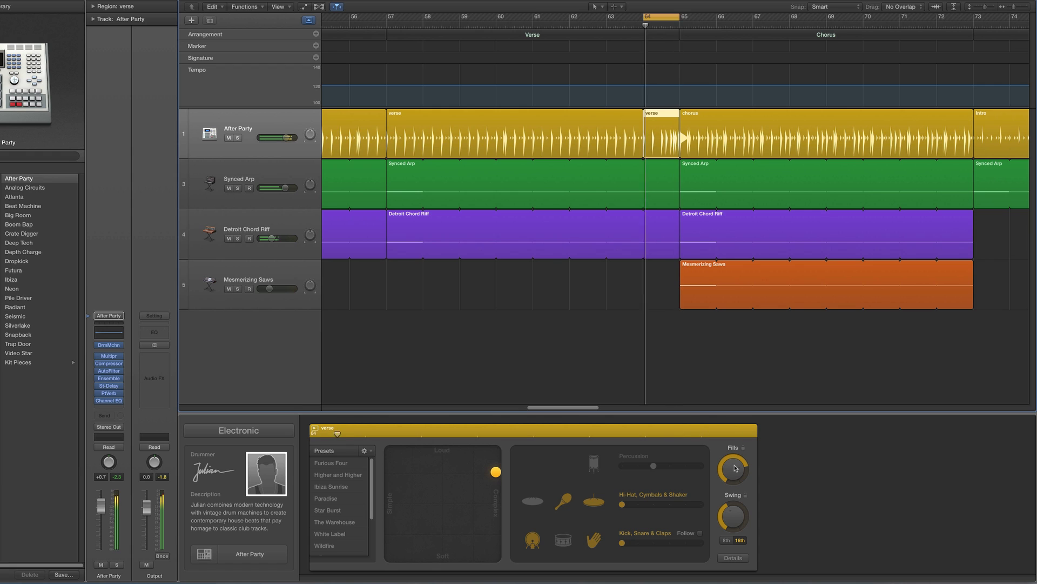
{"action": "left_click", "coordinate": [668, 14]}
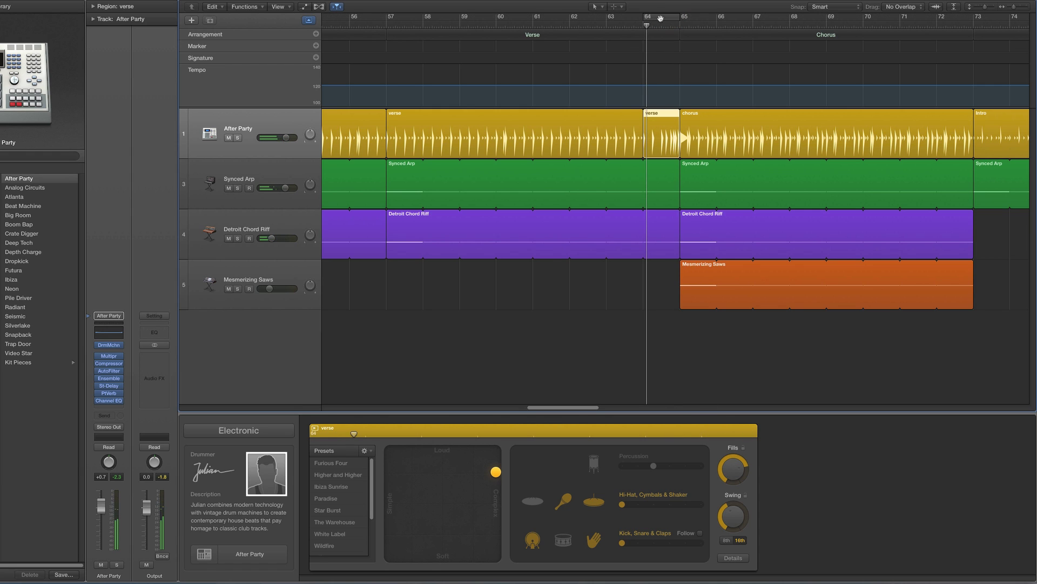
{"action": "left_click", "coordinate": [607, 24]}
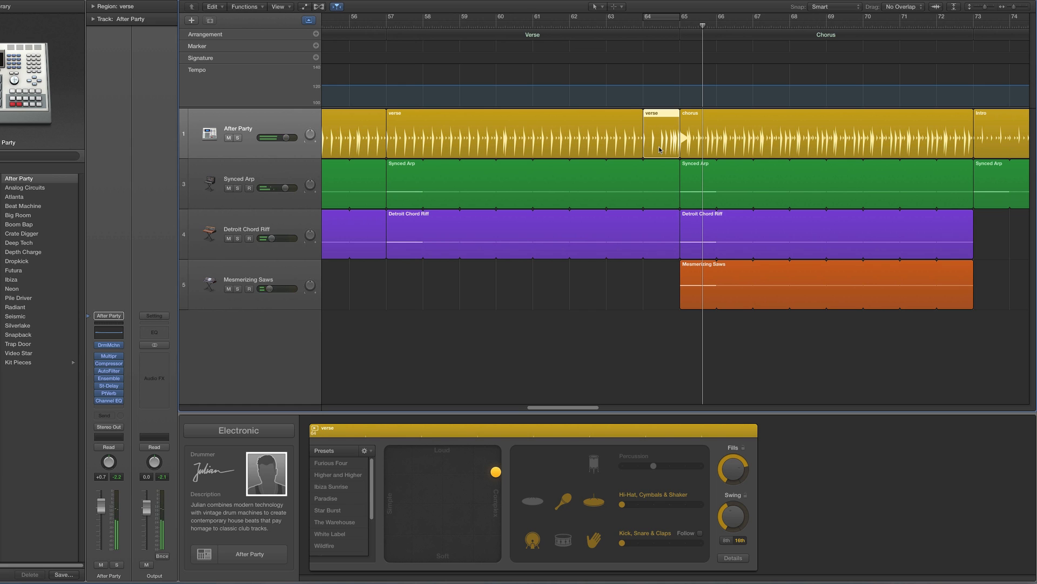
Review the Chorus, Intro and Verse regions after bar 65 and the layout of the whole arrangement.
{"action": "left_click_drag", "start_coordinate": [1010, 7], "coordinate": [1008, 8]}
{"action": "left_click", "coordinate": [722, 131]}
{"action": "left_click", "coordinate": [776, 132]}
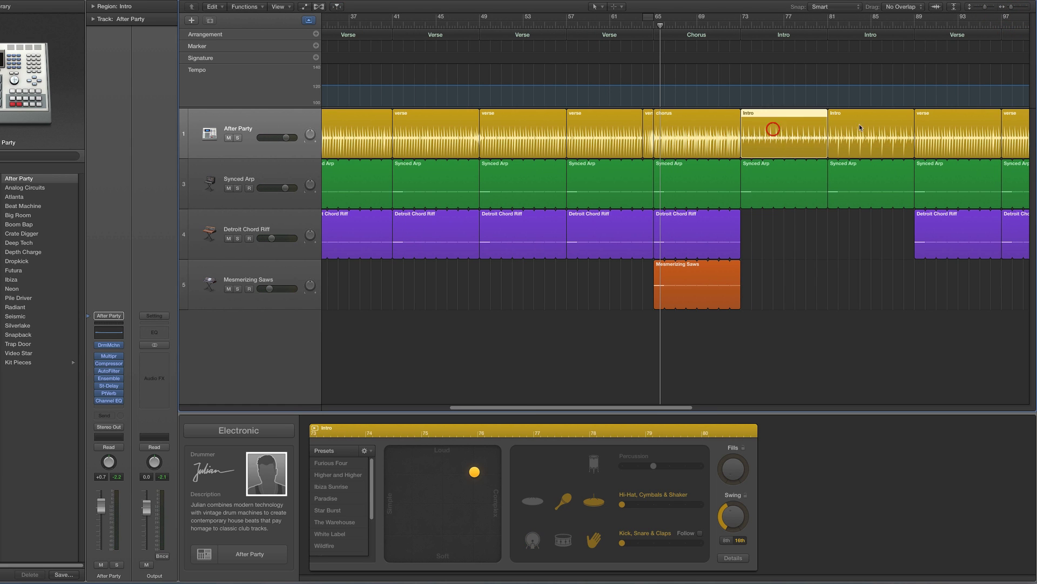
{"action": "left_click", "coordinate": [866, 130]}
{"action": "left_click", "coordinate": [938, 130]}
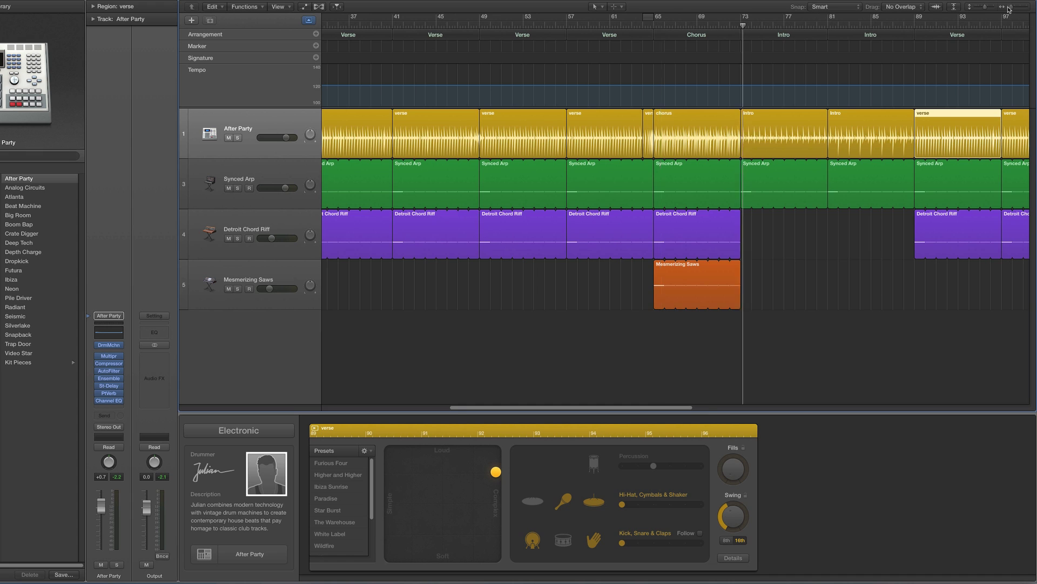
{"action": "left_click_drag", "start_coordinate": [1009, 7], "coordinate": [1005, 7]}
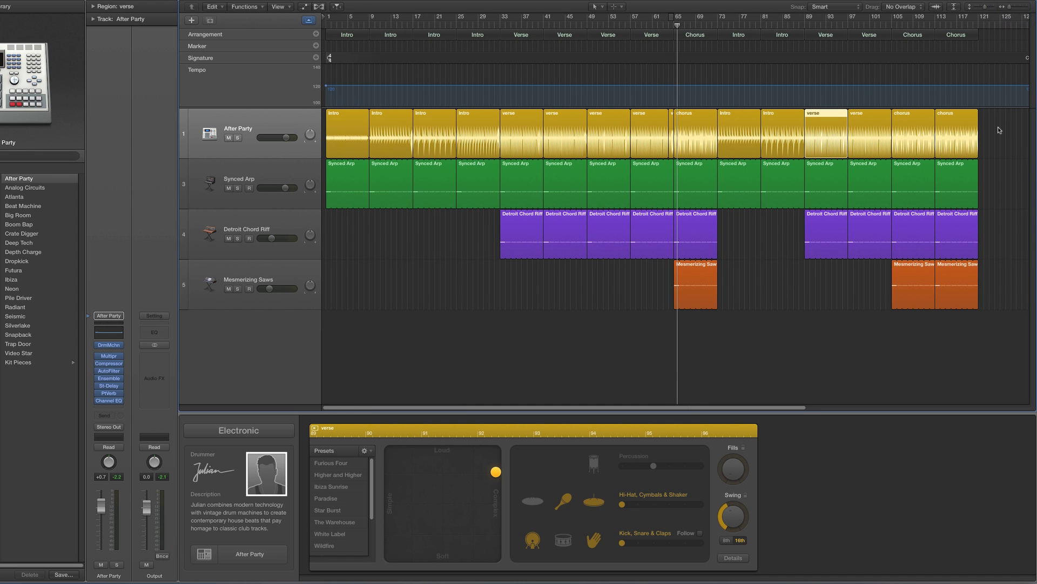
{"action": "left_click_drag", "start_coordinate": [1011, 7], "coordinate": [1008, 7]}
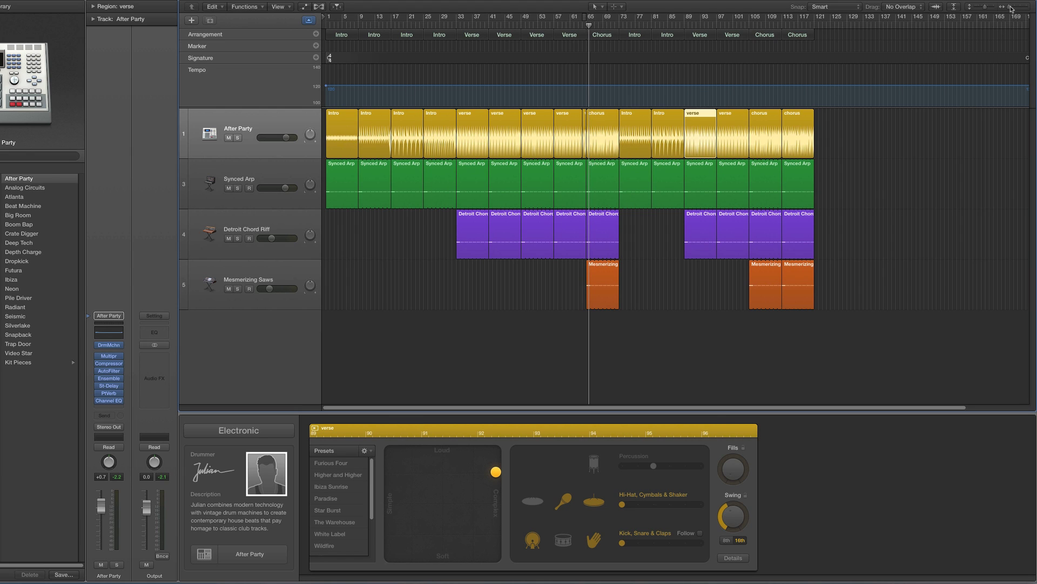
{"action": "left_click_drag", "start_coordinate": [1012, 8], "coordinate": [1012, 9]}
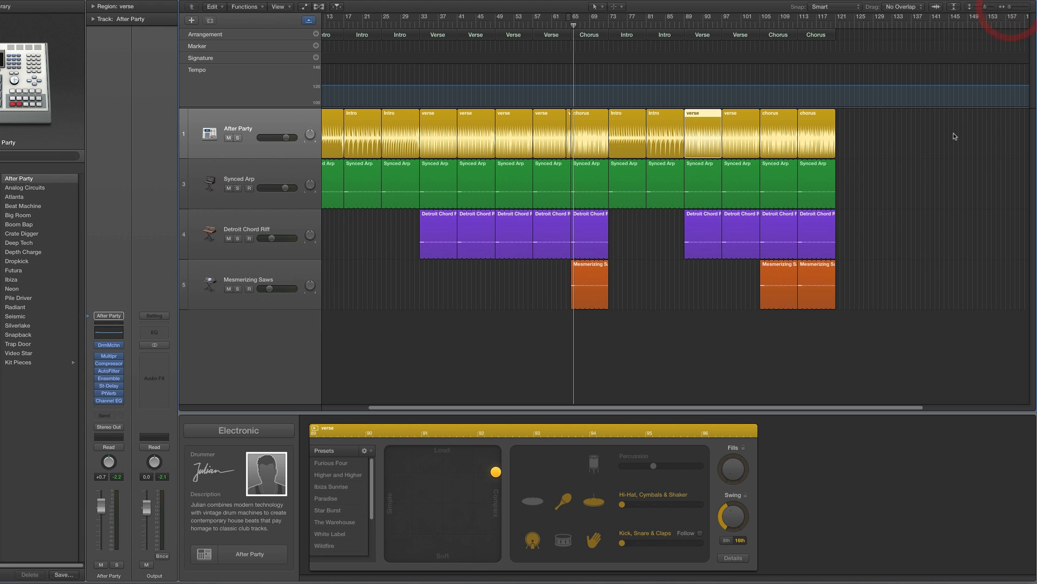
{"action": "scroll", "coordinate": [426, 79], "scroll_direction": "left", "scroll_amount": 5}
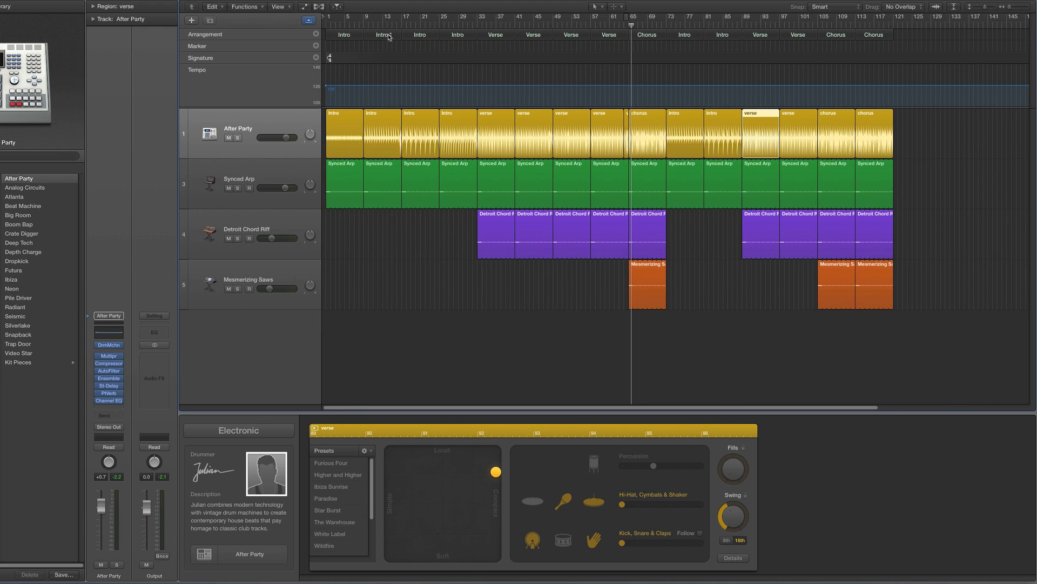
Try to shift all regions from bar 73 onward eight bars later and copy the first Chorus's four regions into the gap.
{"action": "left_click", "coordinate": [636, 36]}
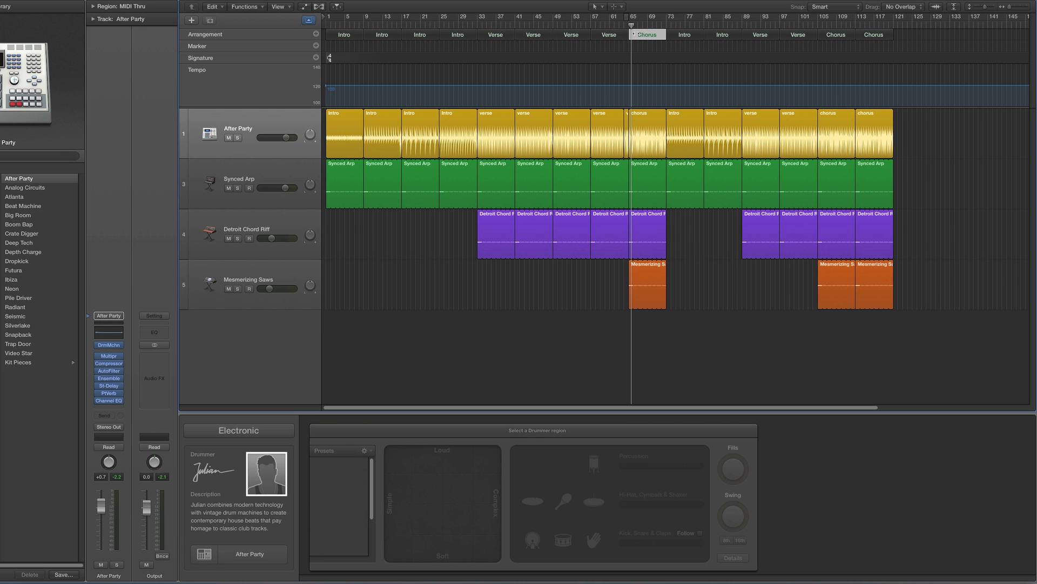
{"action": "left_click", "coordinate": [1024, 9]}
{"action": "left_click_drag", "start_coordinate": [1003, 122], "coordinate": [728, 303]}
{"action": "left_click_drag", "start_coordinate": [703, 115], "coordinate": [643, 291]}
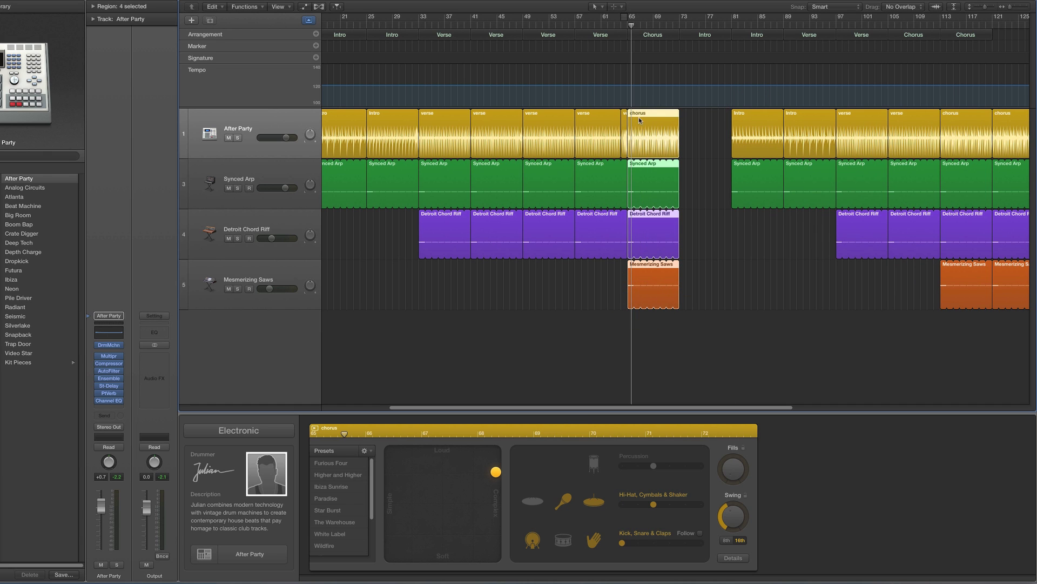
{"action": "left_click_drag", "start_coordinate": [640, 120], "coordinate": [692, 114]}
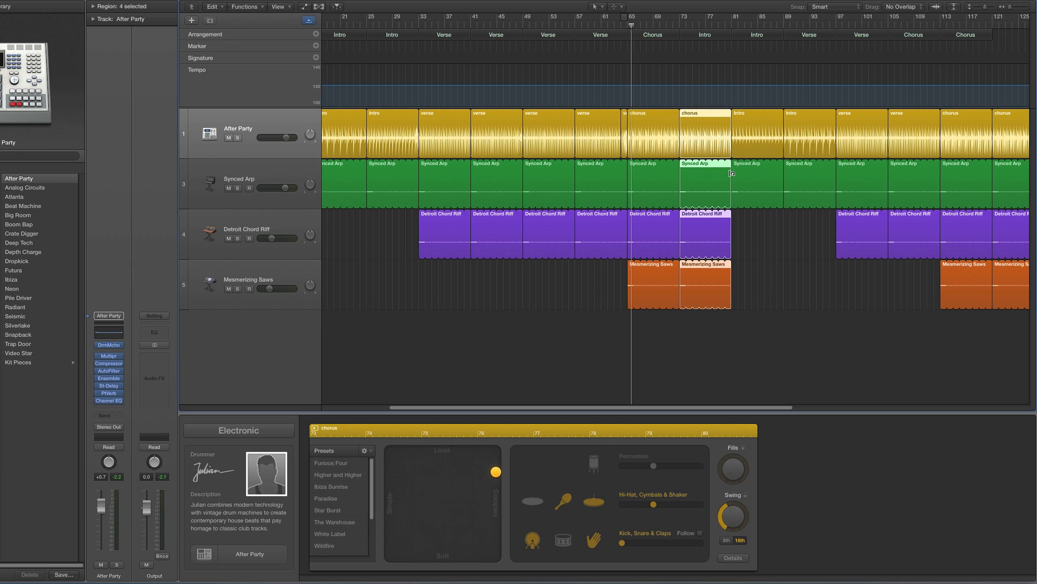
Undo the Chorus region copy and the shift of the regions from bar 73 onward, and clear the selection.
{"action": "key", "text": "super+z"}
{"action": "key", "text": "super+z"}
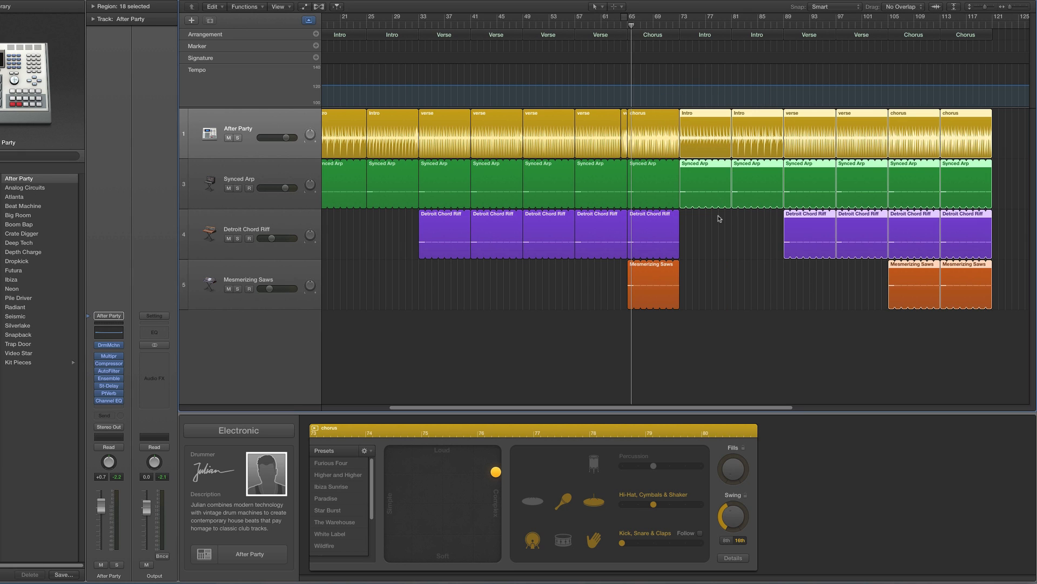
{"action": "left_click", "coordinate": [721, 237]}
Copy the first Chorus arrangement marker to bar 73 so its regions are inserted ahead of the Intro sections.
{"action": "left_click", "coordinate": [641, 34]}
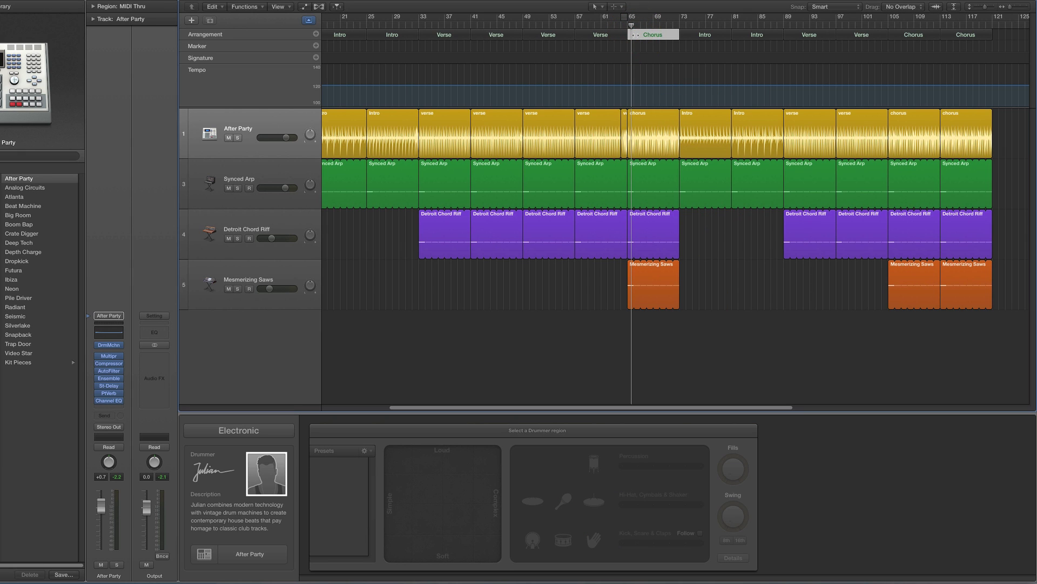
{"action": "left_click_drag", "start_coordinate": [636, 35], "coordinate": [683, 37]}
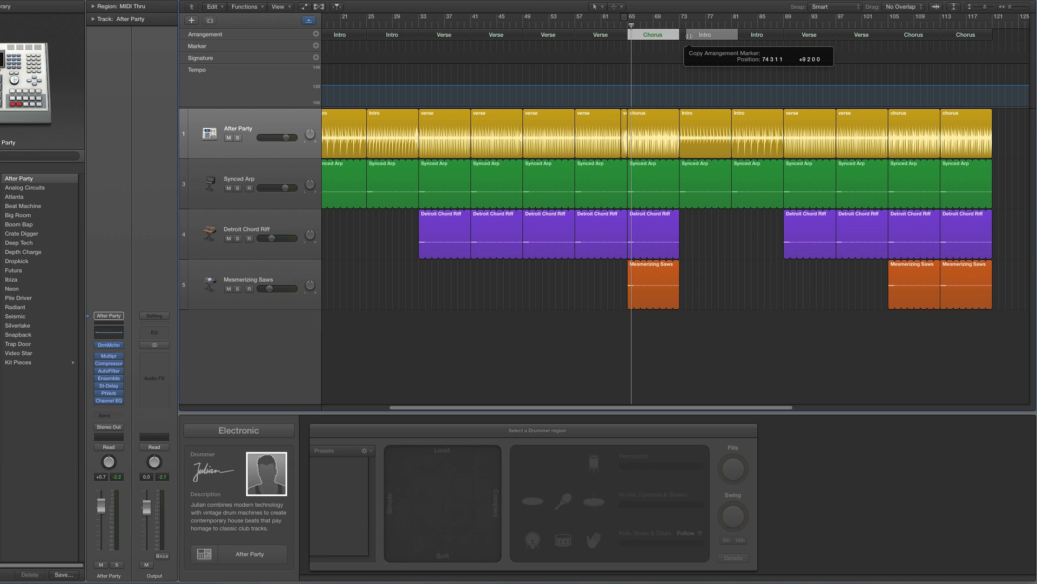
{"action": "left_click_drag", "start_coordinate": [688, 36], "coordinate": [688, 35]}
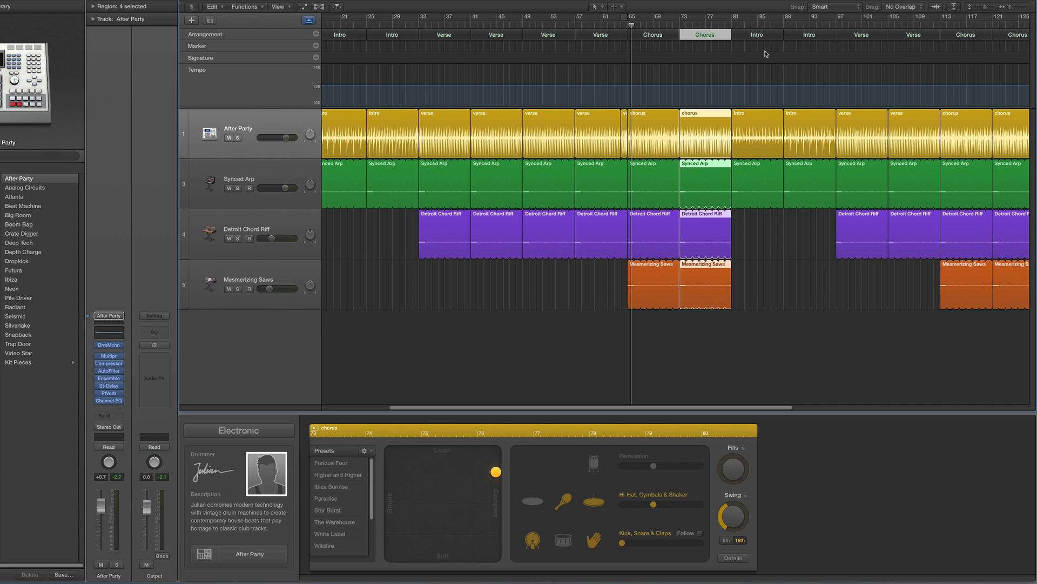
{"action": "scroll", "coordinate": [770, 72], "scroll_direction": "right", "scroll_amount": 2}
{"action": "scroll", "coordinate": [756, 68], "scroll_direction": "right", "scroll_amount": 1}
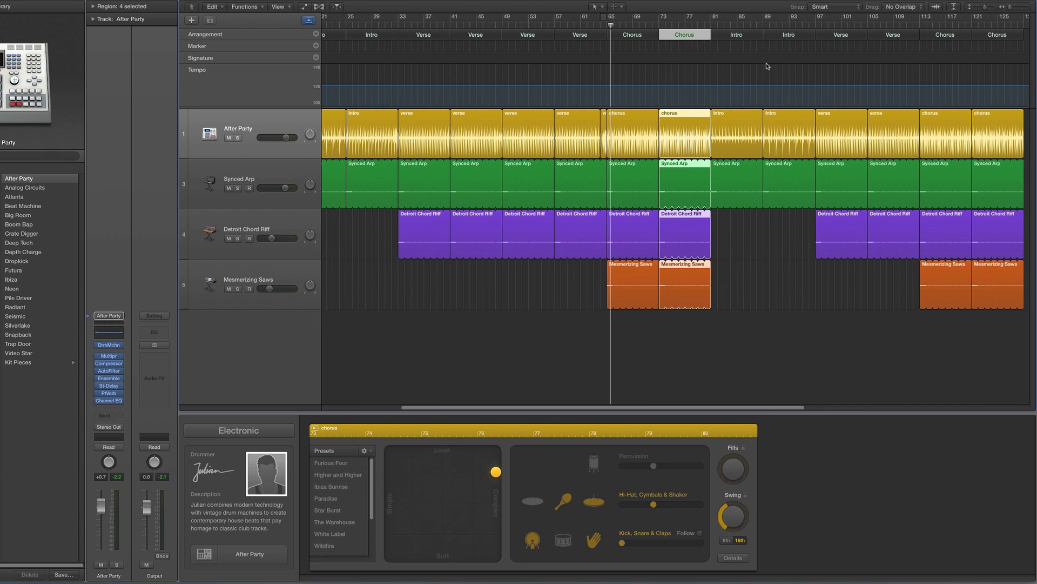
{"action": "left_click", "coordinate": [751, 229]}
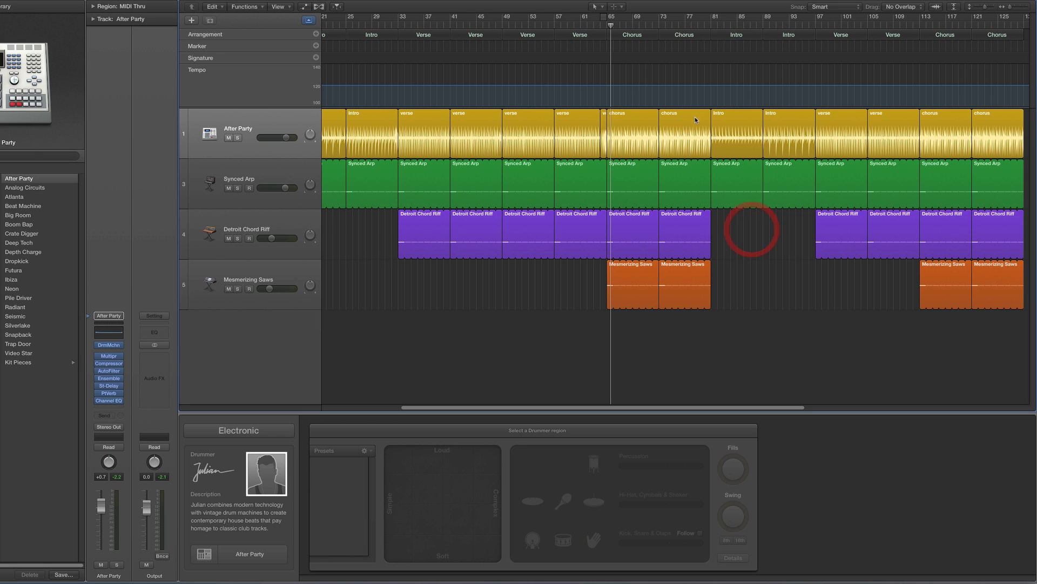
Delete the duplicate Chorus section at bar 73 together with its regions, using its arrangement marker.
{"action": "left_click", "coordinate": [666, 36]}
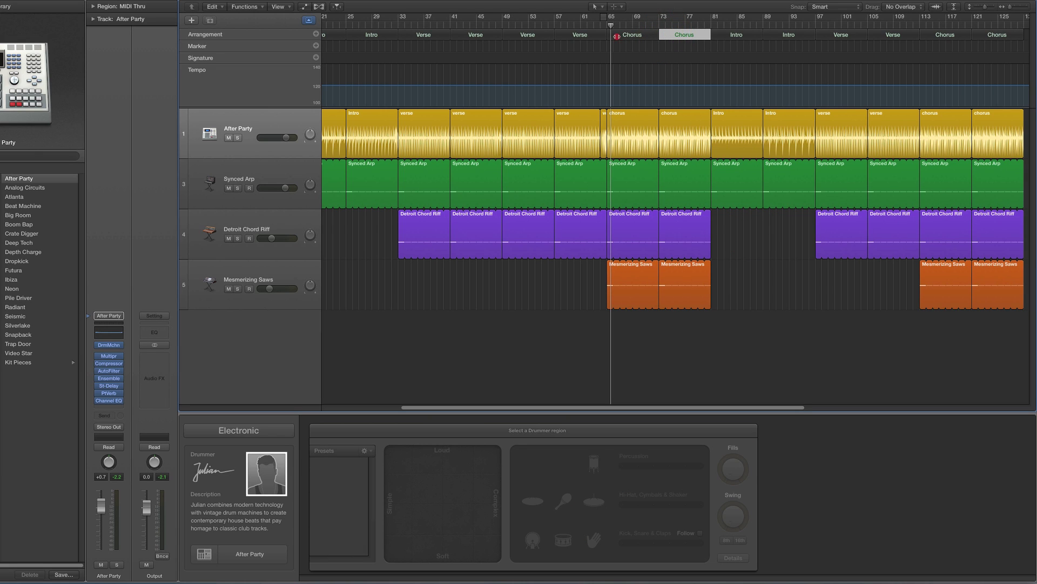
{"action": "left_click", "coordinate": [617, 36]}
{"action": "left_click", "coordinate": [668, 36]}
{"action": "left_click", "coordinate": [618, 36]}
{"action": "left_click", "coordinate": [671, 38]}
{"action": "key", "text": "Delete"}
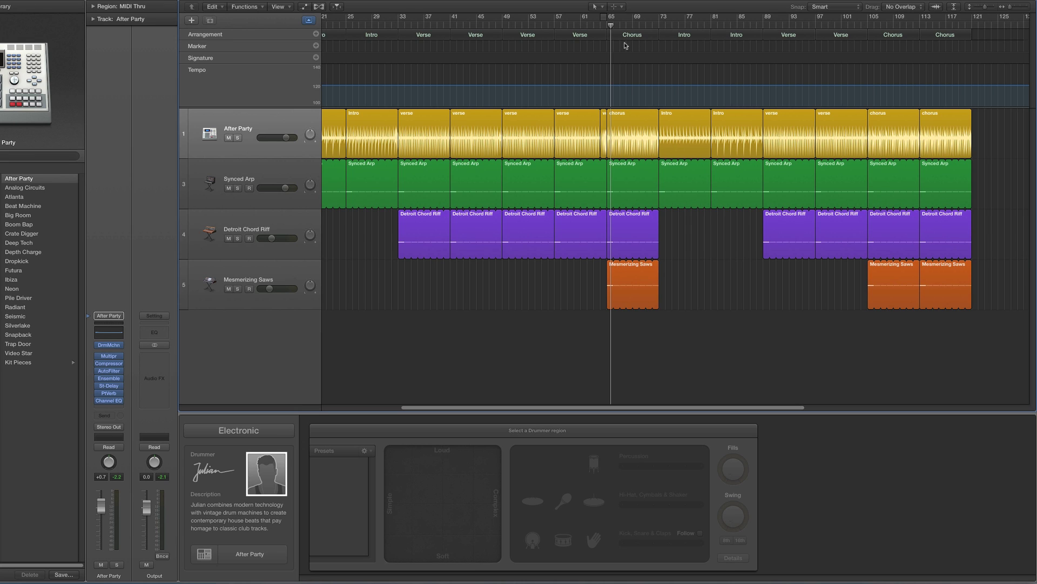
Move the first Chorus section behind the two following Intros to bar 81 and return it to bar 65.
{"action": "left_click_drag", "start_coordinate": [615, 36], "coordinate": [762, 42]}
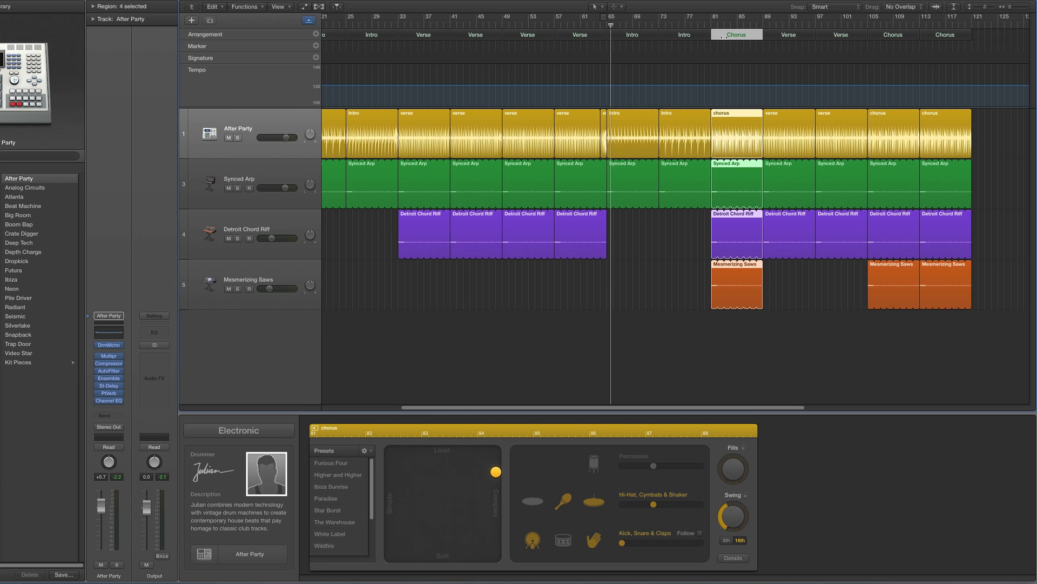
{"action": "left_click_drag", "start_coordinate": [720, 35], "coordinate": [630, 36]}
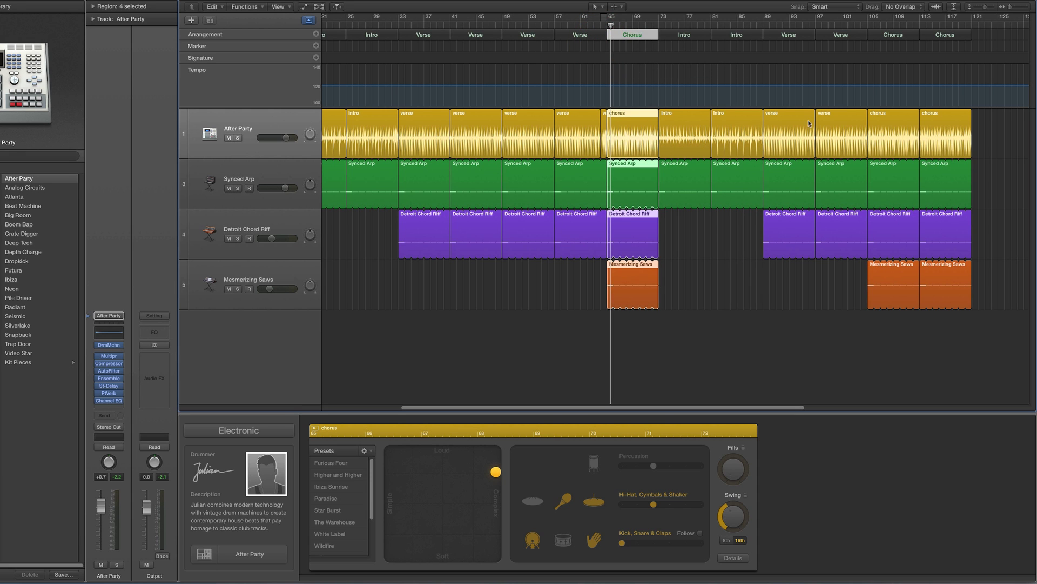
{"action": "left_click", "coordinate": [511, 323]}
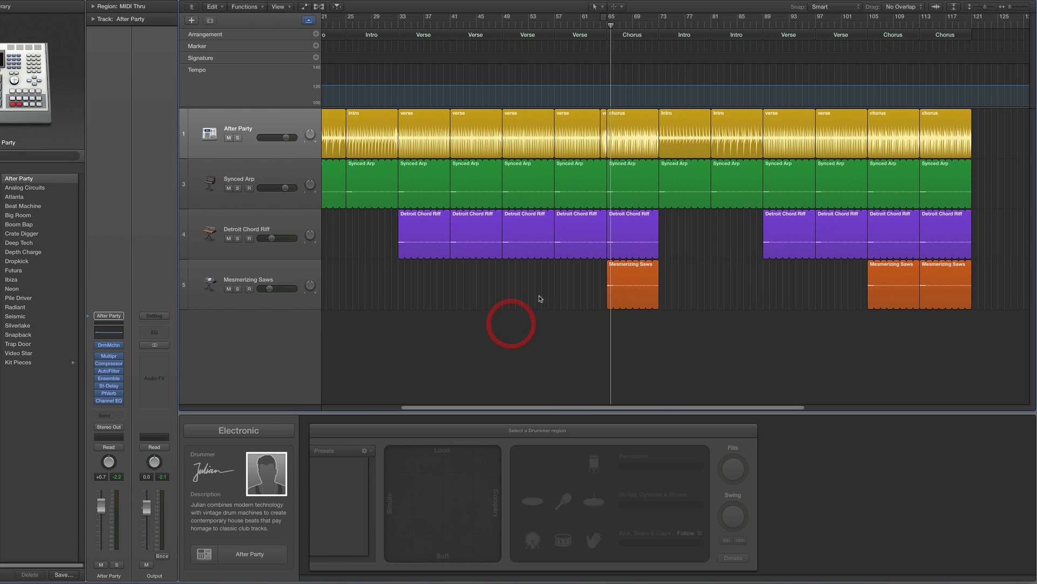
Review the whole arrangement from bar 1 and select the first Intro region on the After Party track.
{"action": "scroll", "coordinate": [582, 266], "scroll_direction": "left", "scroll_amount": 2}
{"action": "scroll", "coordinate": [583, 266], "scroll_direction": "left", "scroll_amount": 1}
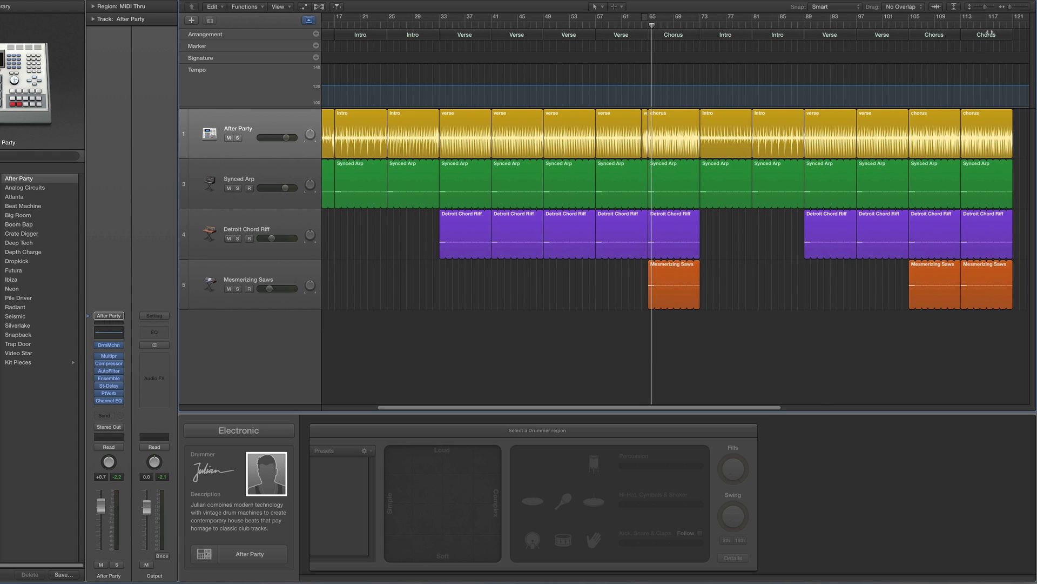
{"action": "left_click_drag", "start_coordinate": [1010, 7], "coordinate": [1008, 8]}
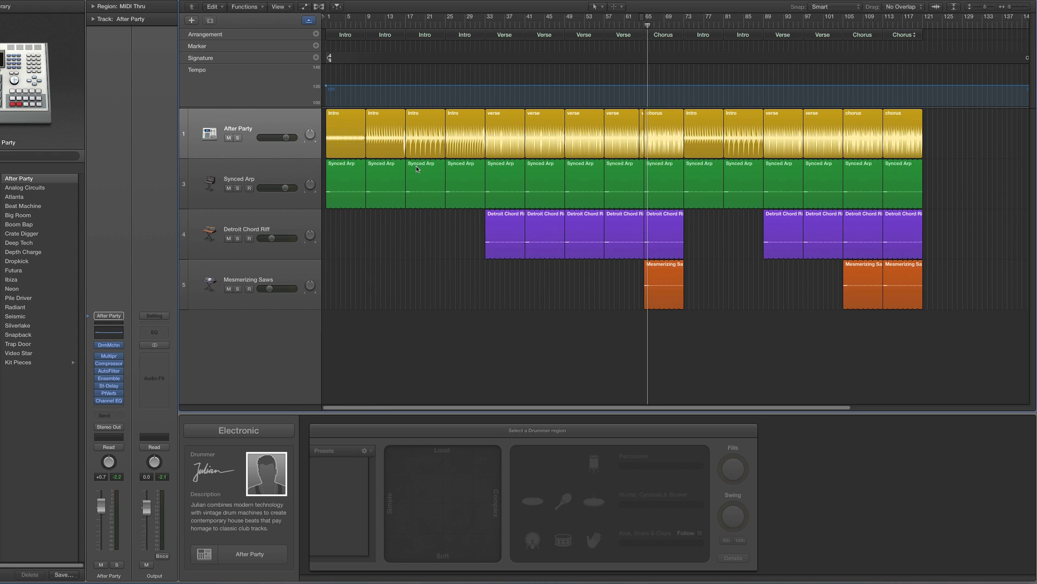
{"action": "left_click", "coordinate": [351, 133]}
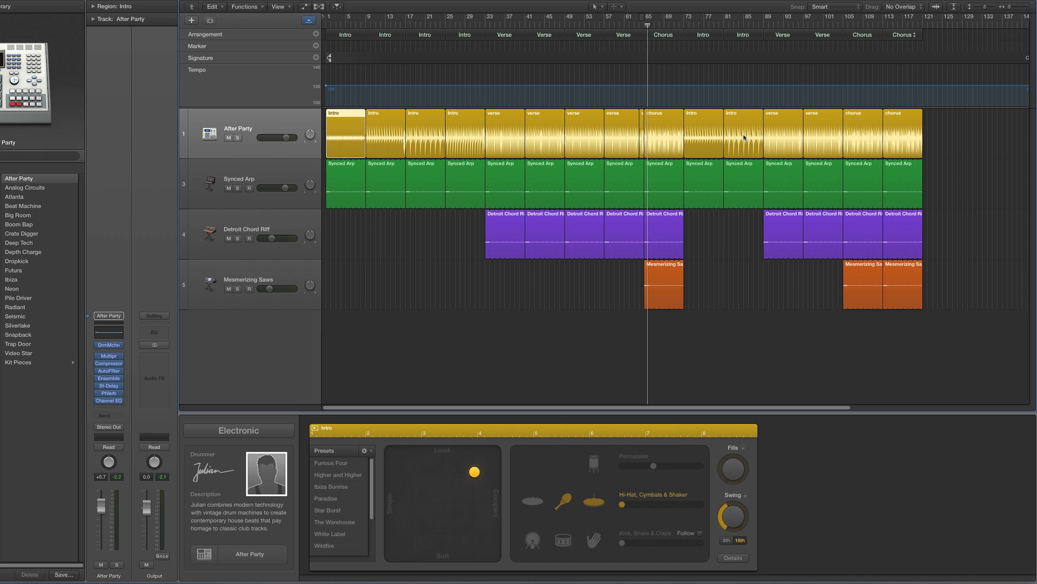